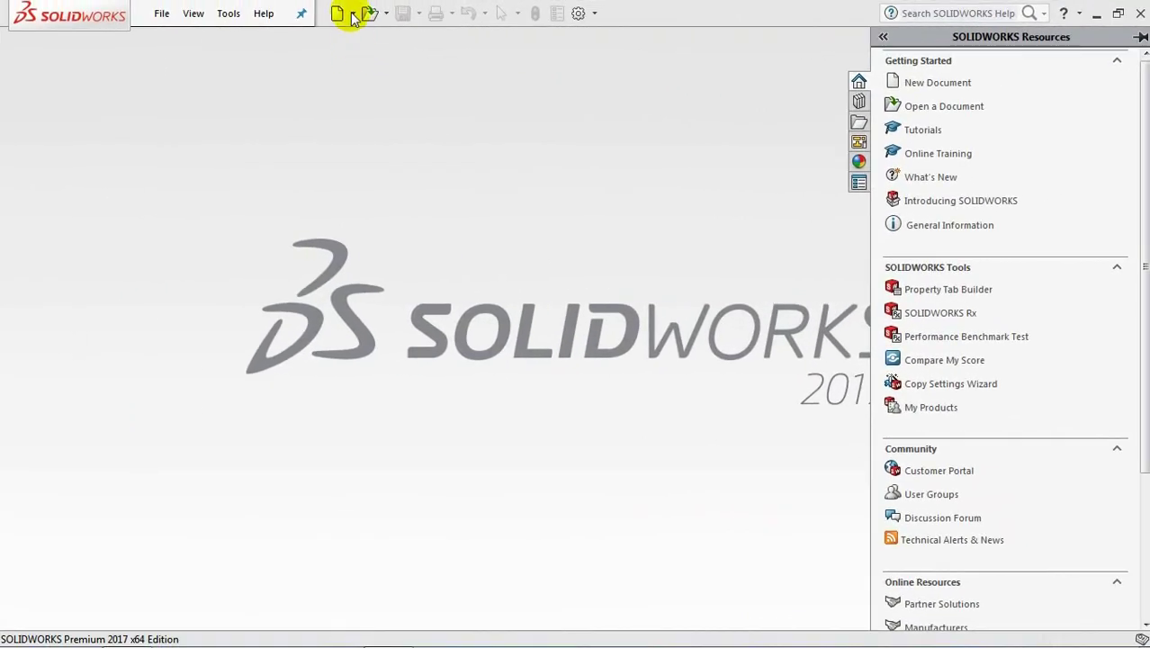
# - Create a new part document and open a sketch on the Front Plane
pyautogui.click(351, 14)
pyautogui.click(385, 34)
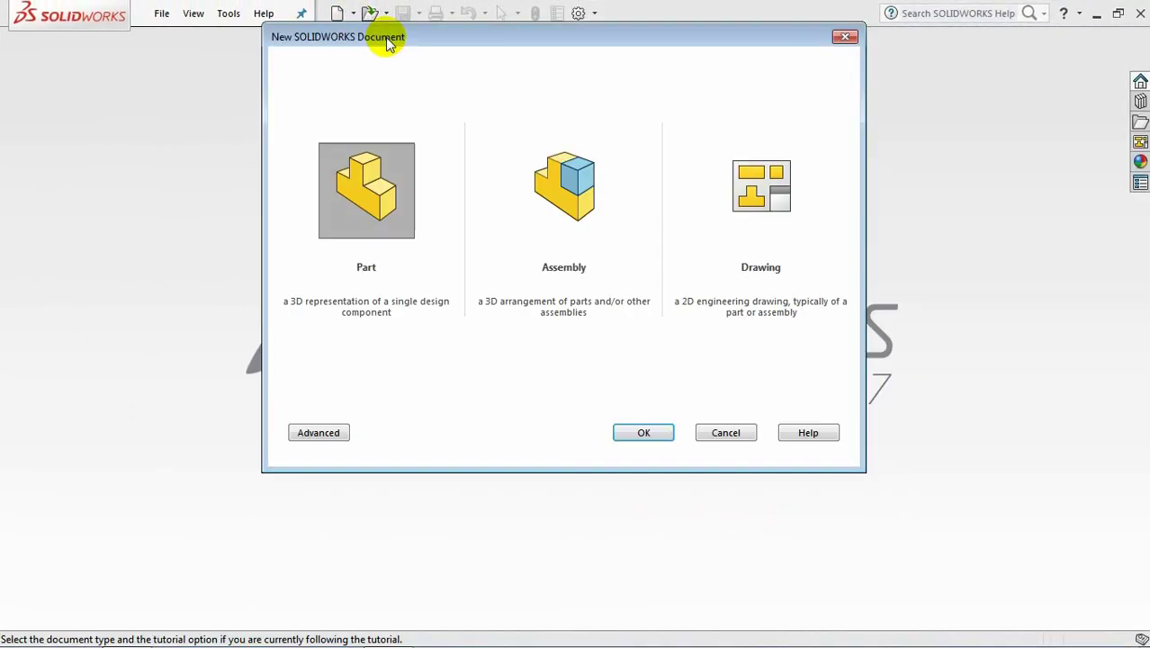
pyautogui.click(647, 432)
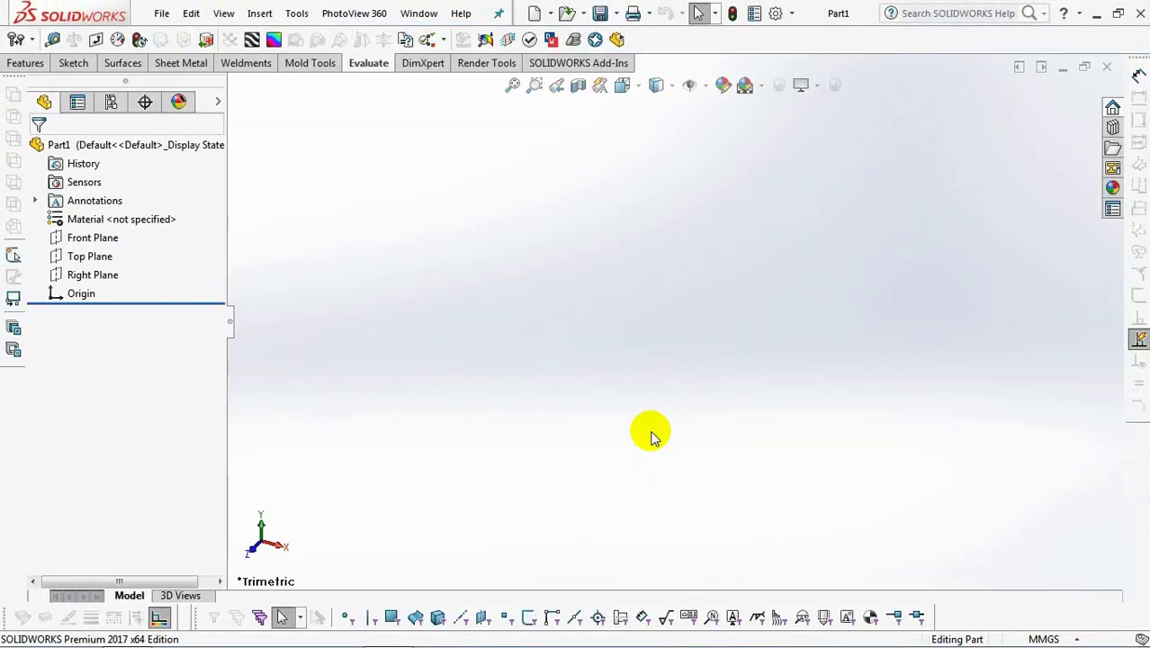
pyautogui.click(86, 238)
pyautogui.click(36, 61)
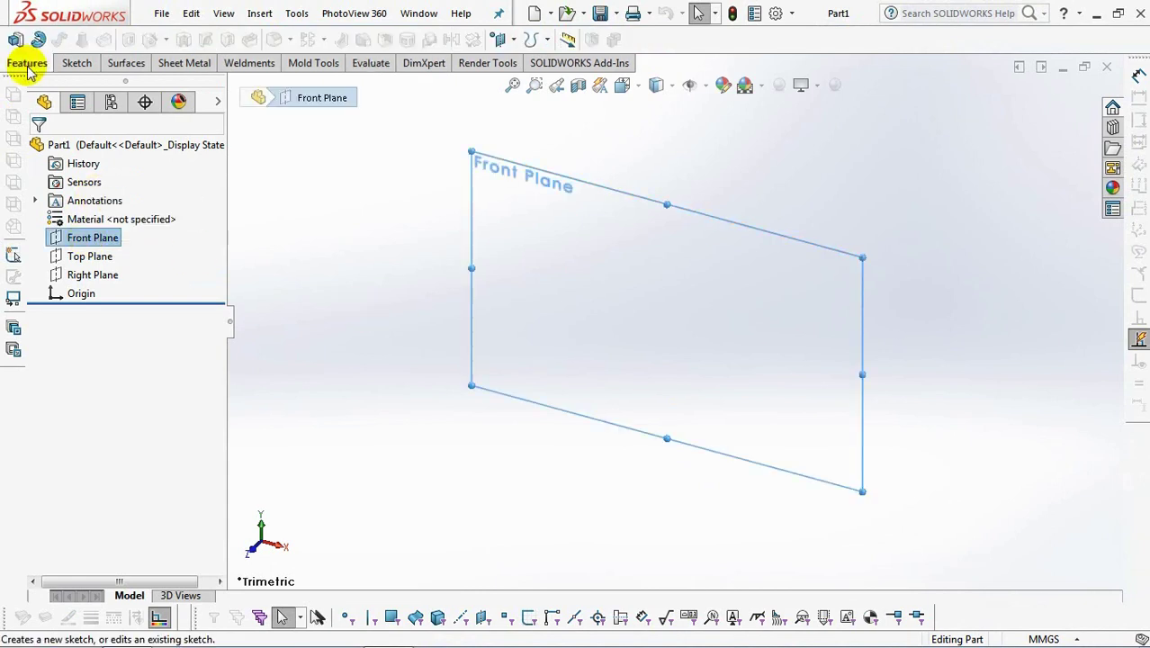
pyautogui.click(40, 41)
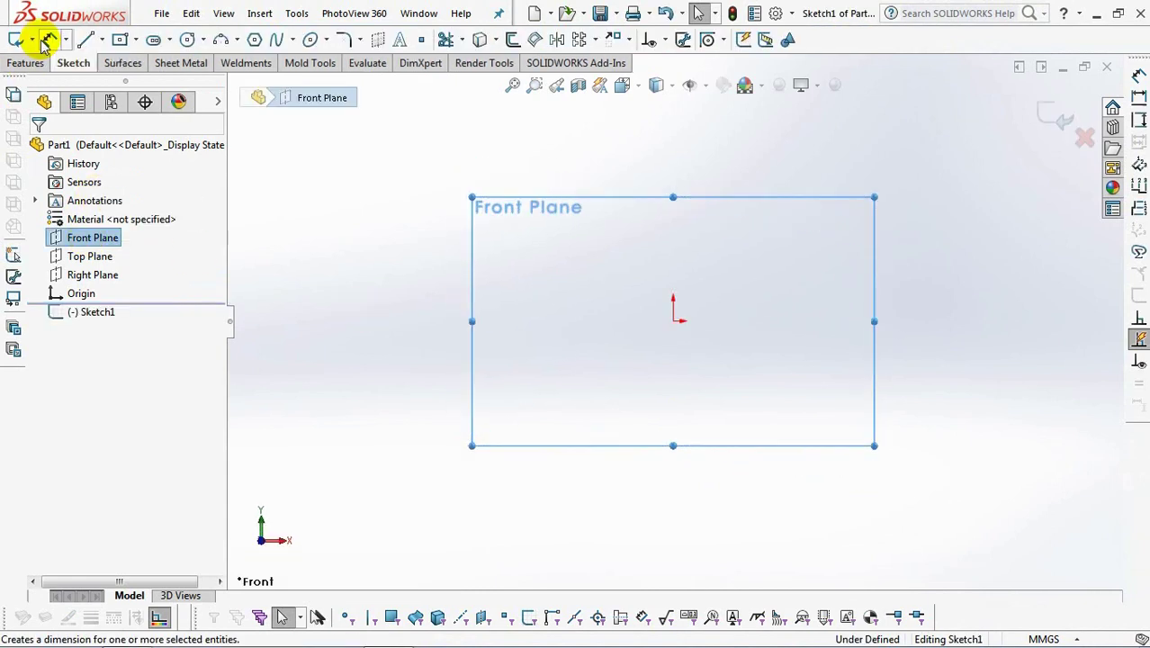
# - Sketch a horizontal centerline ending at the origin and a vertical centerline about 104 mm up from it
pyautogui.click(96, 41)
pyautogui.click(126, 82)
pyautogui.click(491, 320)
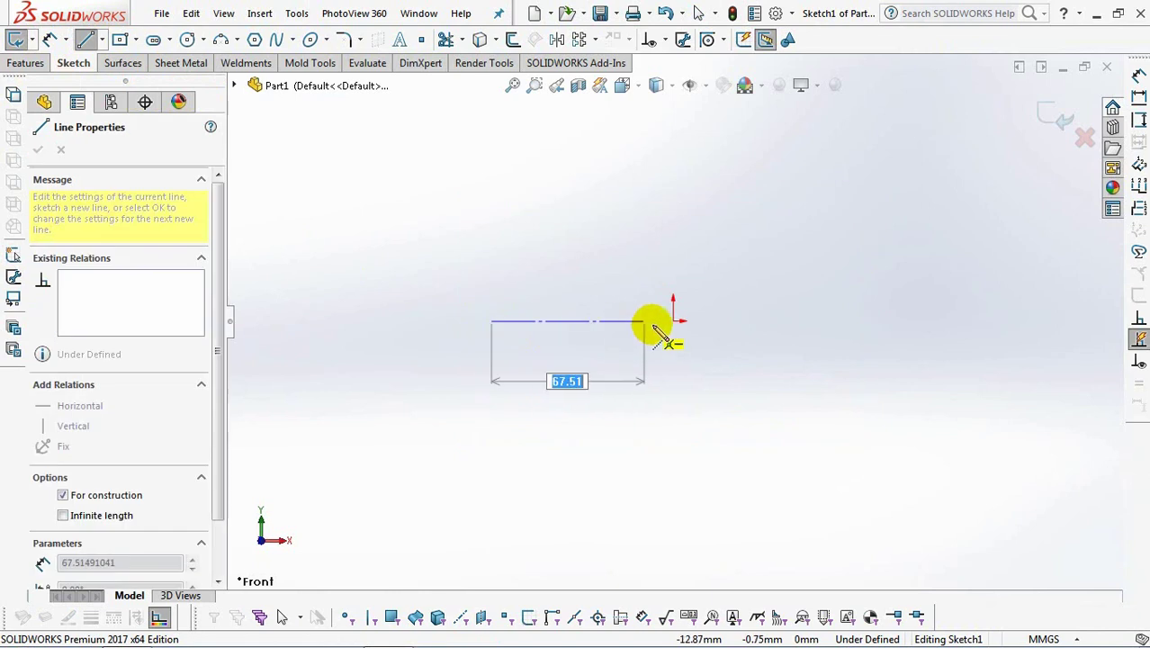
pyautogui.click(673, 319)
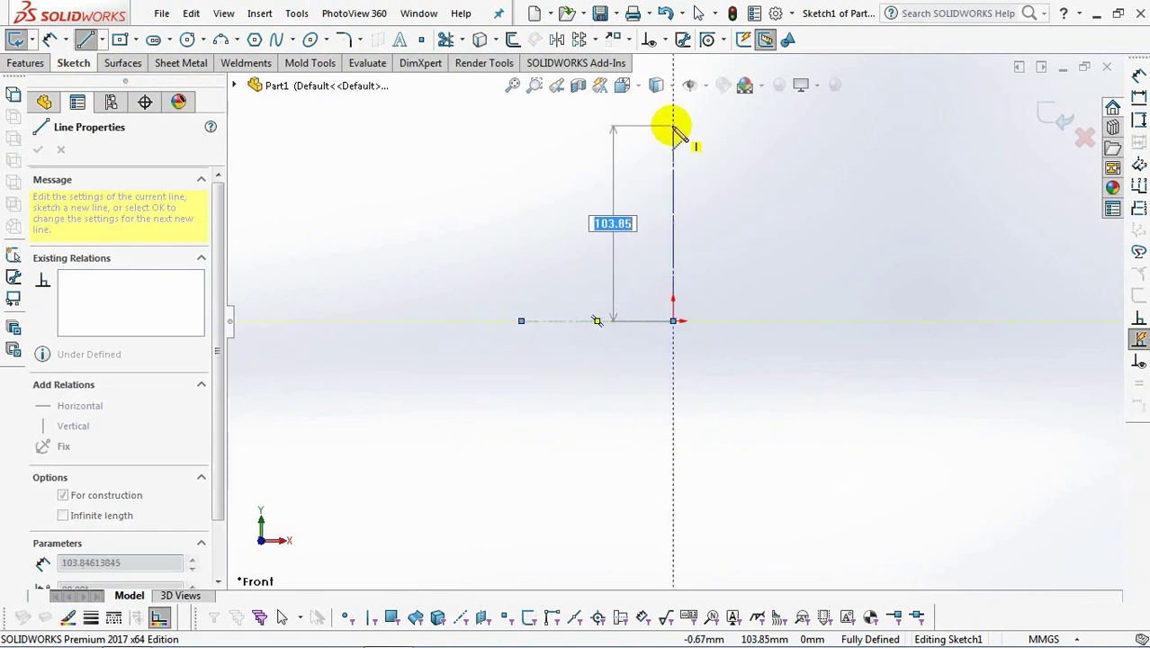
pyautogui.click(673, 126)
# - Sketch a horizontal line outward from the vertical centerline's upper end, continued by two tangent arcs, the second about 7.2 mm in radius
pyautogui.click(100, 41)
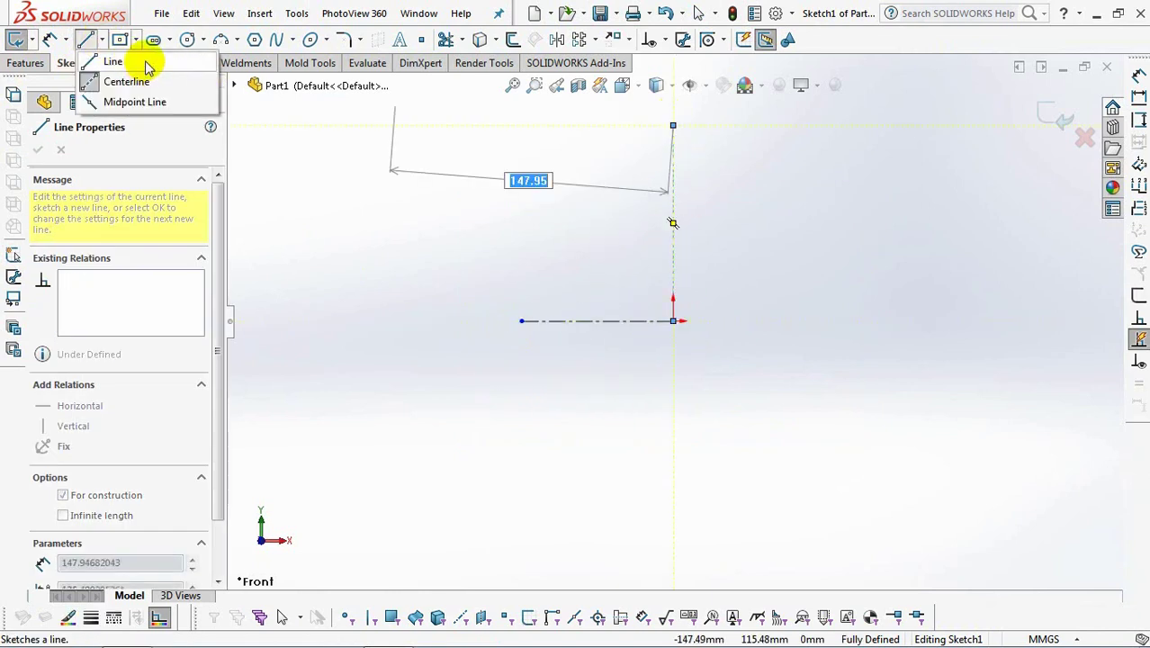
pyautogui.click(171, 82)
pyautogui.scroll(-4, 686, 132)
pyautogui.click(644, 213)
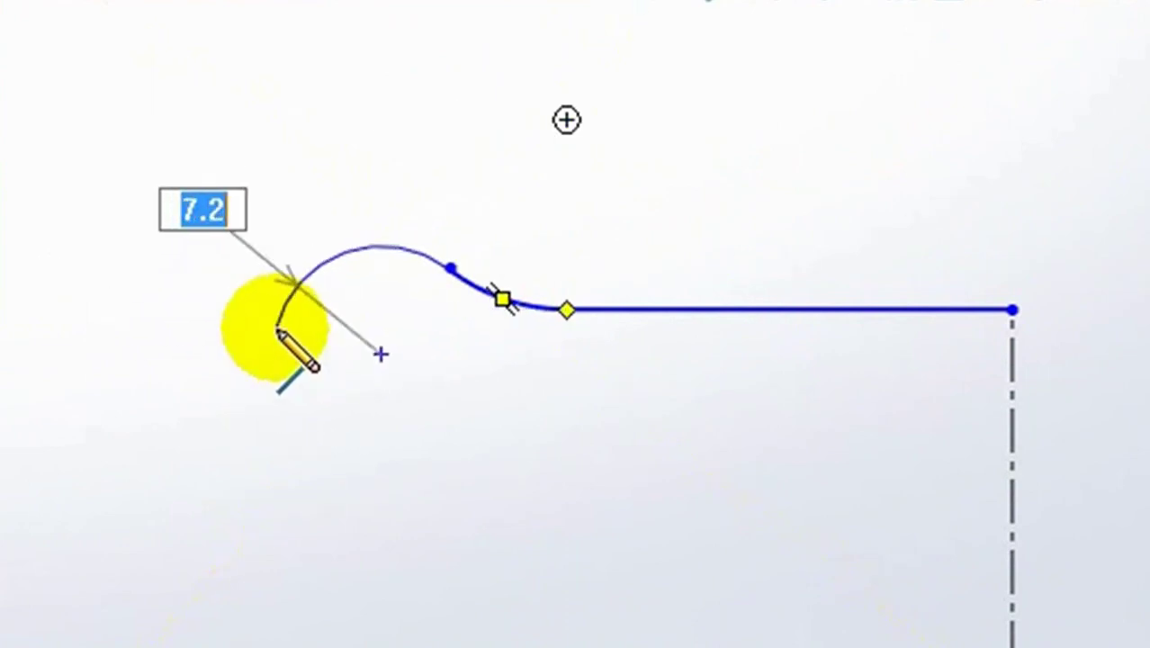
pyautogui.click(276, 327)
# - Continue the profile with a tangent slanted line about 89 mm long and a tangent arc of about 33 mm radius at its foot
pyautogui.scroll(3, 282, 329)
pyautogui.scroll(-2, 518, 621)
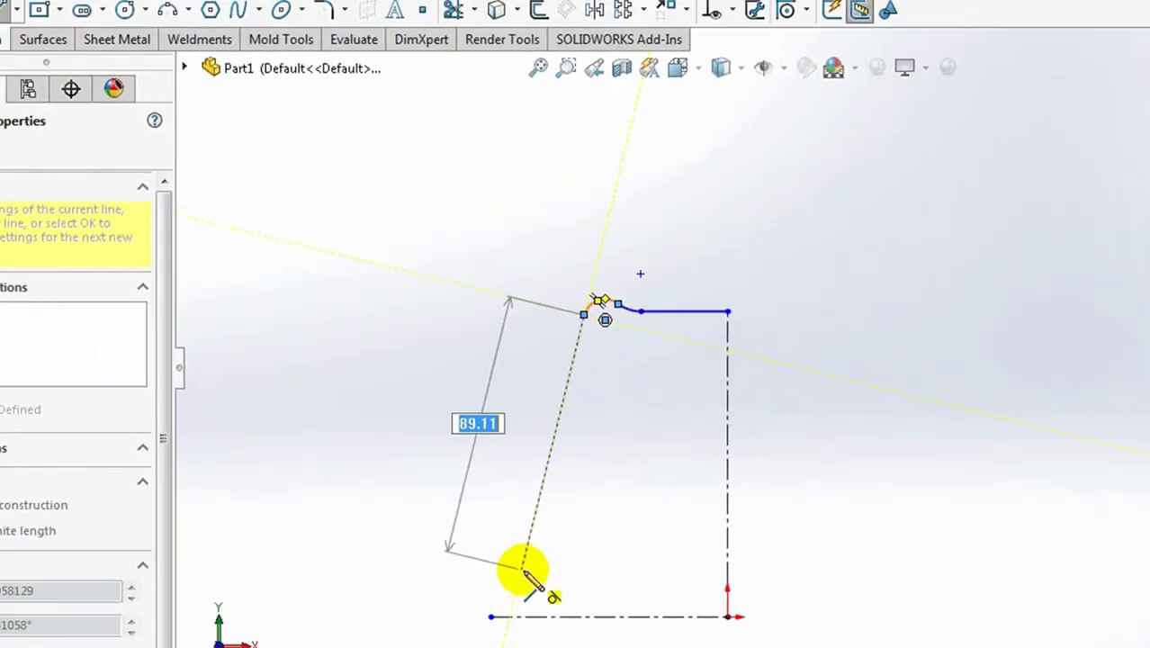
pyautogui.click(524, 572)
pyautogui.scroll(5, 526, 572)
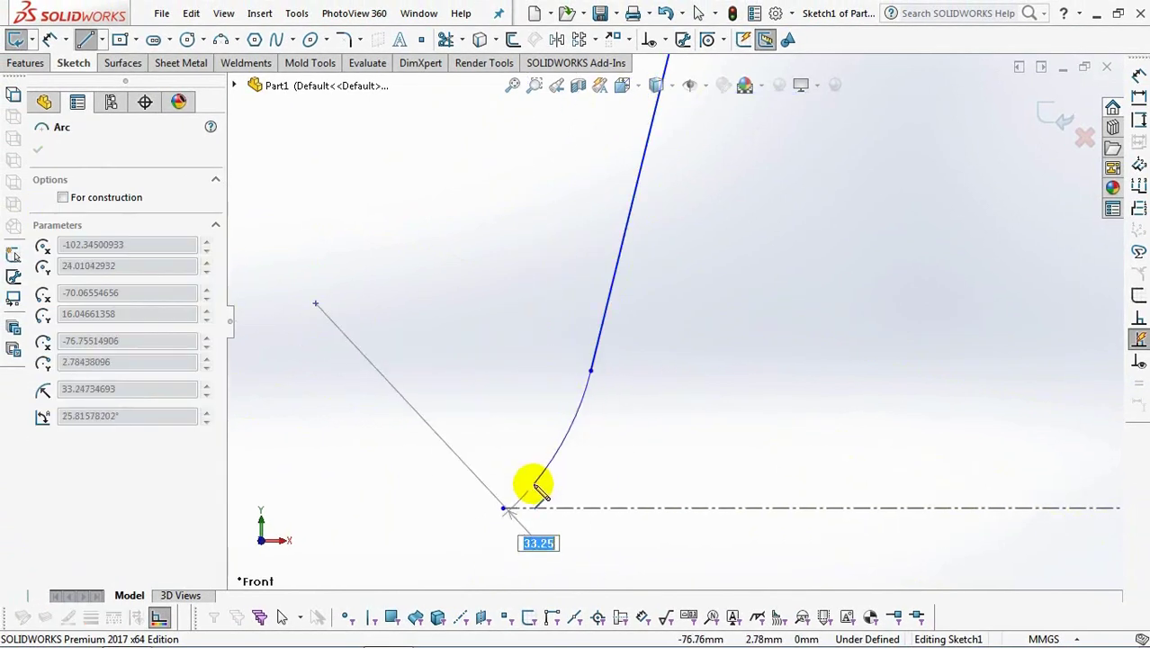
pyautogui.click(532, 483)
pyautogui.rightClick(531, 483)
pyautogui.click(548, 446)
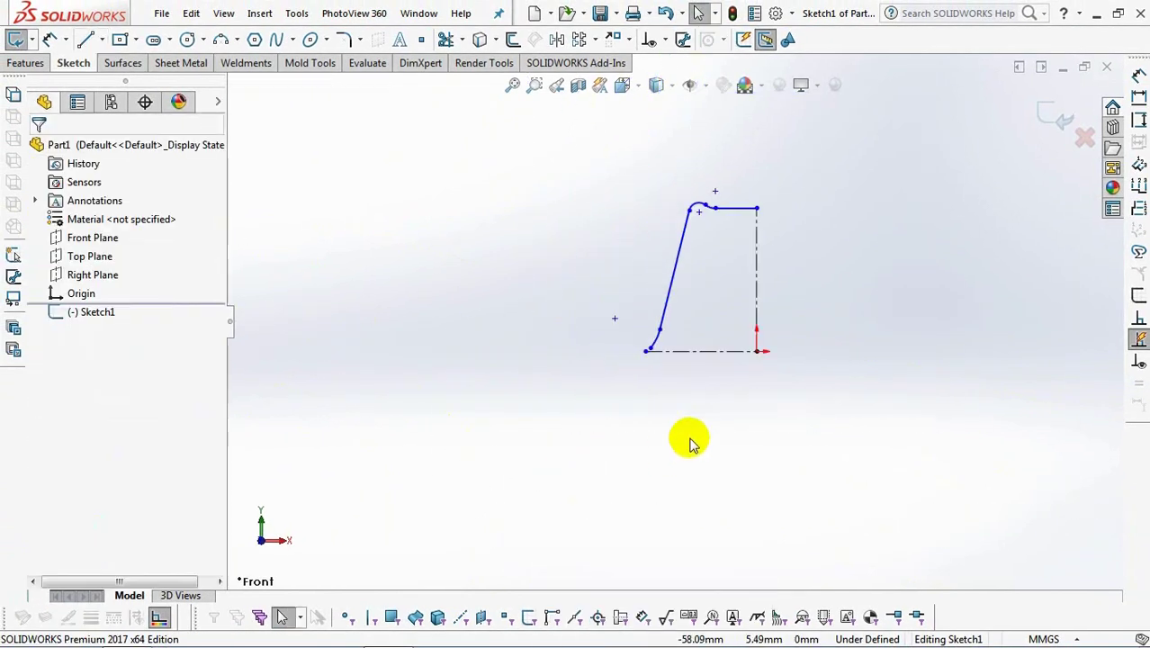
# - Dimension the height from the horizontal centerline to the crest of the upper rounded arc as 103 mm
pyautogui.scroll(3, 739, 238)
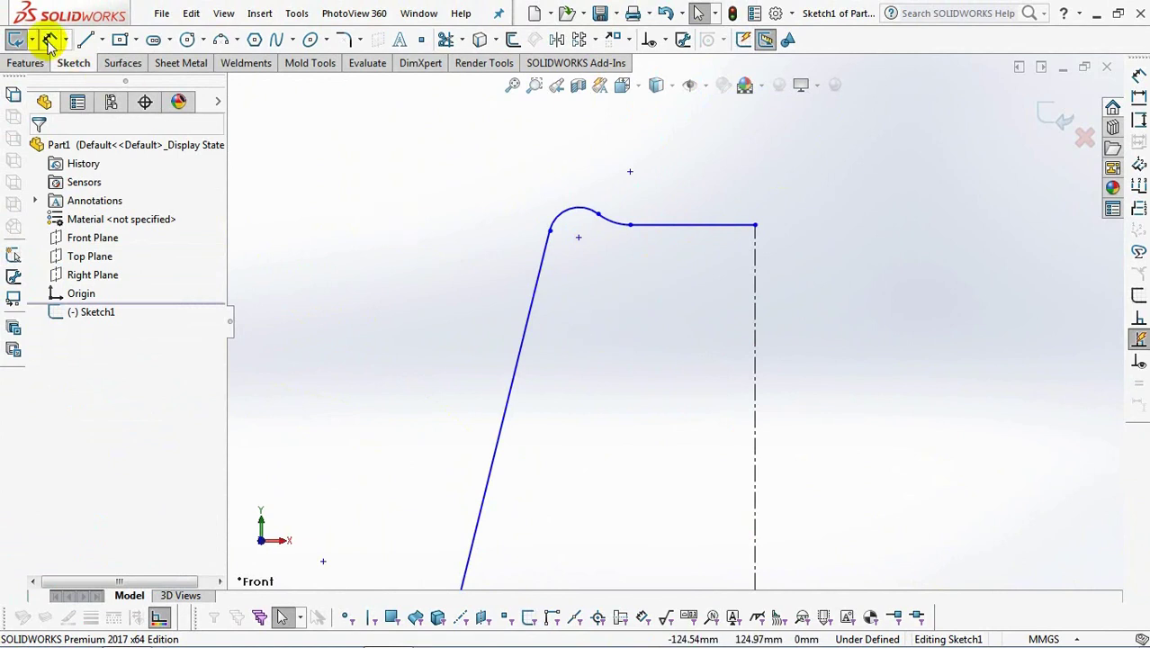
pyautogui.click(585, 211)
pyautogui.scroll(-5, 585, 212)
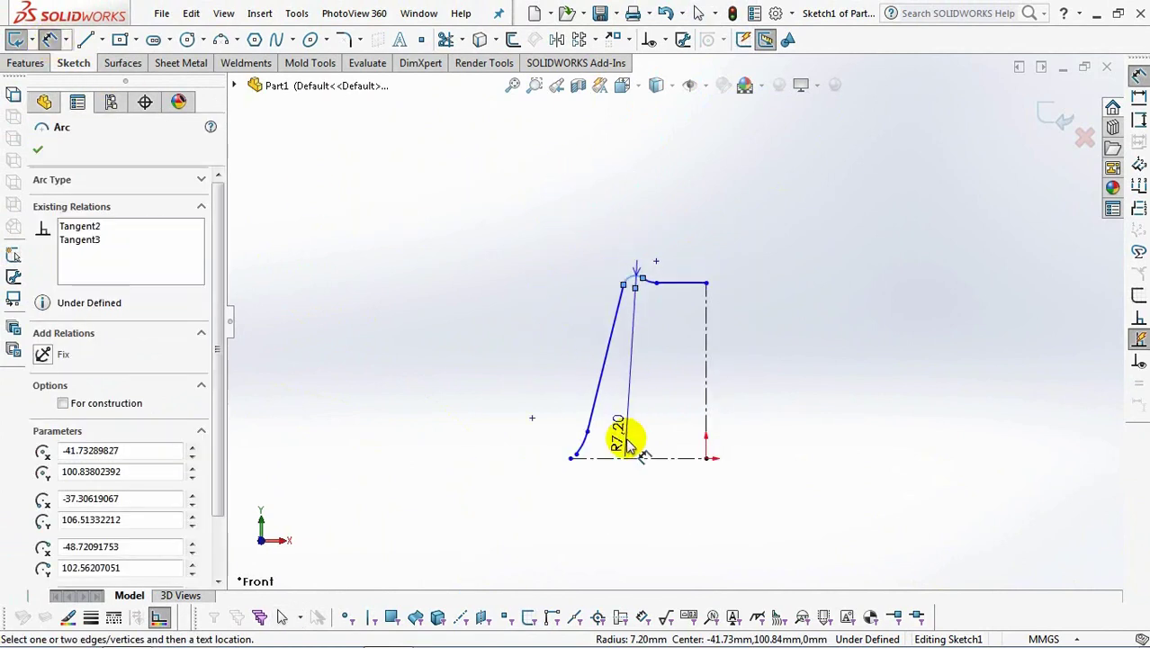
pyautogui.click(624, 457)
pyautogui.scroll(2, 574, 406)
pyautogui.click(506, 389)
pyautogui.click(443, 372)
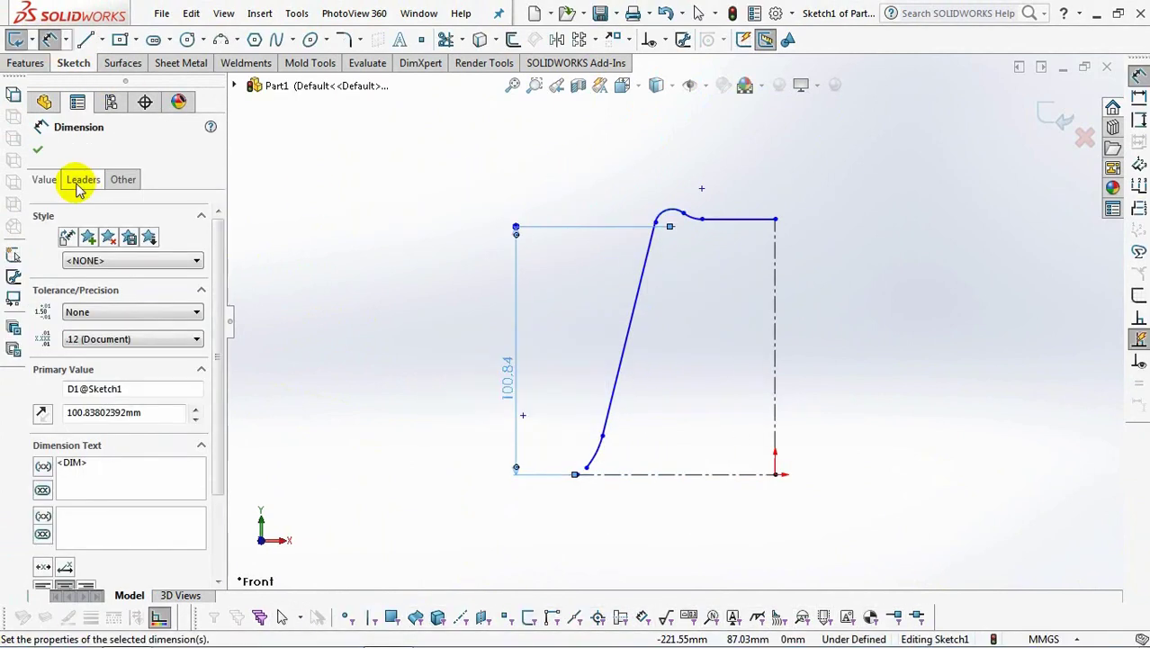
pyautogui.click(81, 179)
pyautogui.click(508, 376)
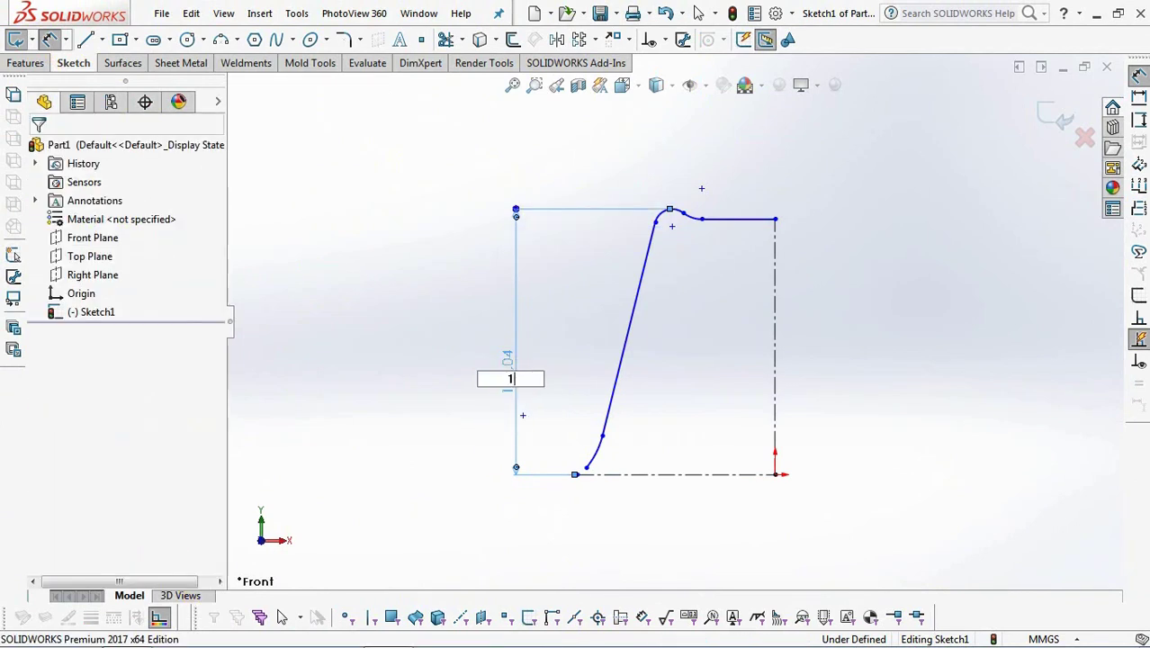
pyautogui.press('Return')
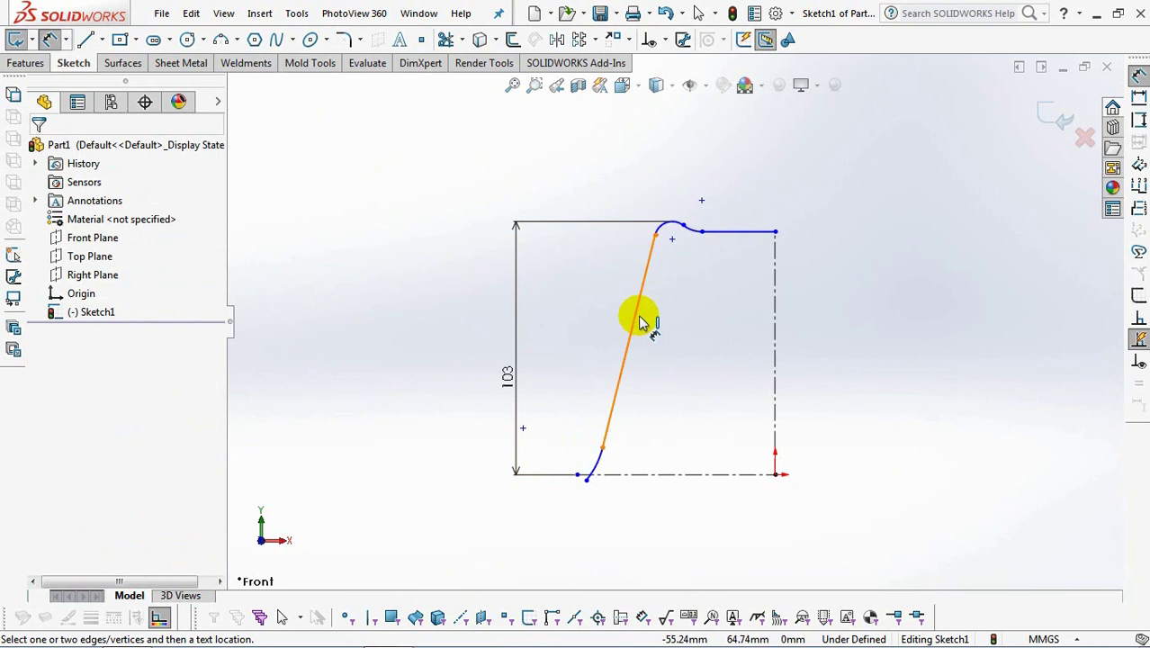
# - Set the angle between the slanted wall line and the vertical centerline to 5 degrees
pyautogui.click(649, 332)
pyautogui.click(779, 358)
pyautogui.click(709, 363)
pyautogui.write('5')
pyautogui.click(634, 347)
pyautogui.click(680, 387)
# - Set the radius of the arc joining the slanted wall to the upper part of the profile to 10 mm
pyautogui.scroll(-5, 696, 234)
pyautogui.click(584, 264)
pyautogui.click(497, 192)
pyautogui.write('10')
pyautogui.click(423, 181)
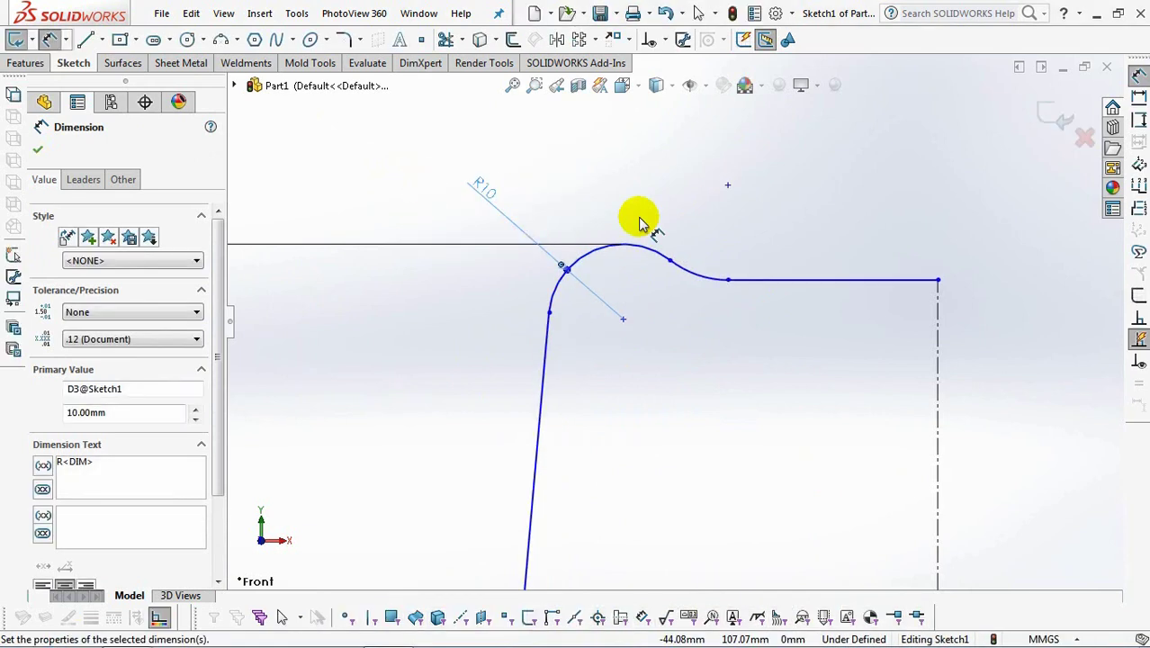
# - Dimension the upper horizontal line's length as 38 mm
pyautogui.click(836, 288)
pyautogui.click(834, 332)
pyautogui.write('38')
pyautogui.click(760, 326)
# - Set the horizontal distance from the junction of the two upper arcs to the vertical centerline to 46 mm
pyautogui.click(595, 260)
pyautogui.click(937, 315)
pyautogui.click(776, 191)
pyautogui.write('46')
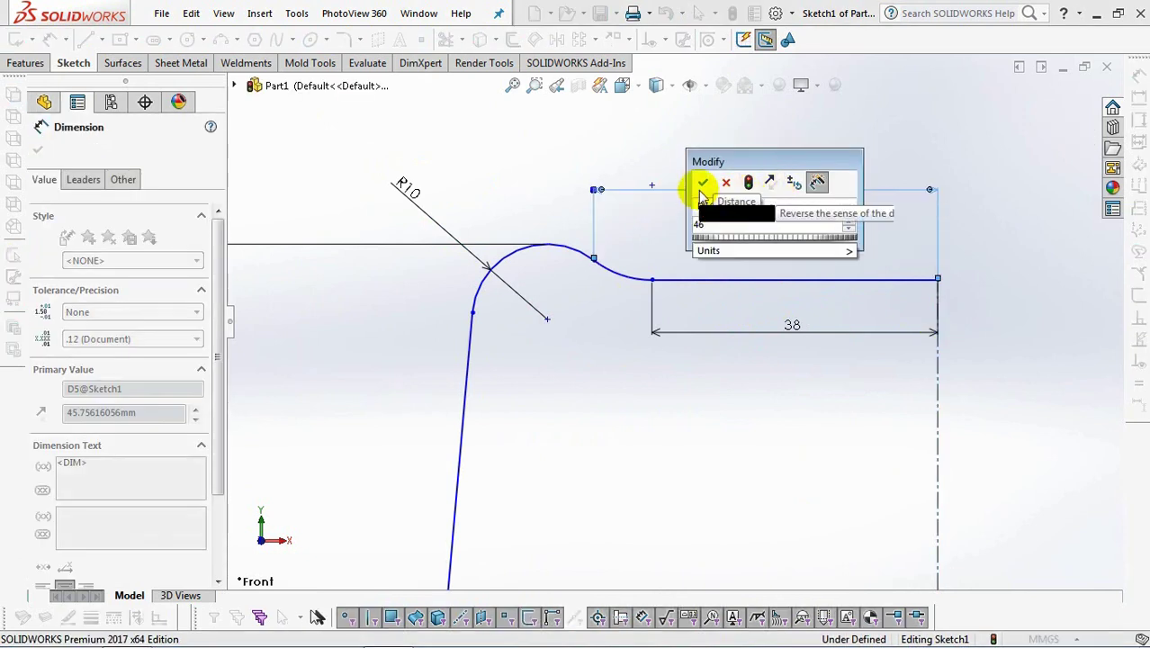
pyautogui.click(703, 182)
# - Set the vertical distance between the junction of the two upper arcs and the upper horizontal line to 1 mm
pyautogui.click(593, 259)
pyautogui.click(670, 279)
pyautogui.click(709, 237)
pyautogui.write('1')
pyautogui.click(640, 227)
pyautogui.click(639, 162)
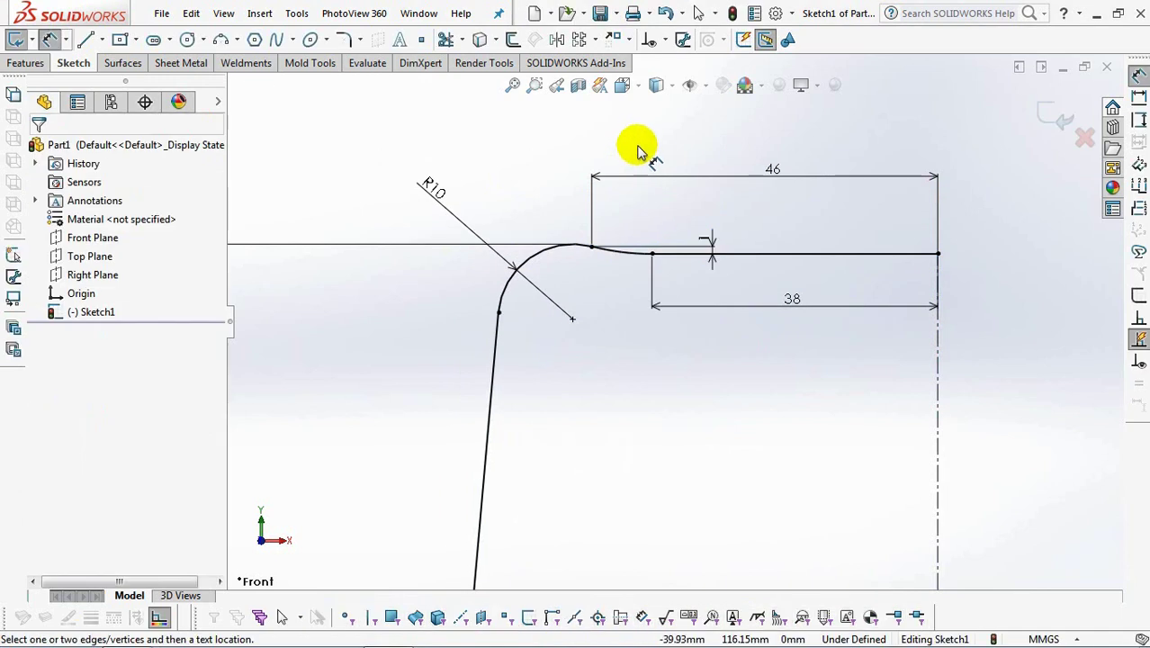
# - Reshape the lower arc by moving its junction with the wall upward and its free end above the horizontal centerline
pyautogui.scroll(-3, 633, 245)
pyautogui.scroll(-4, 660, 411)
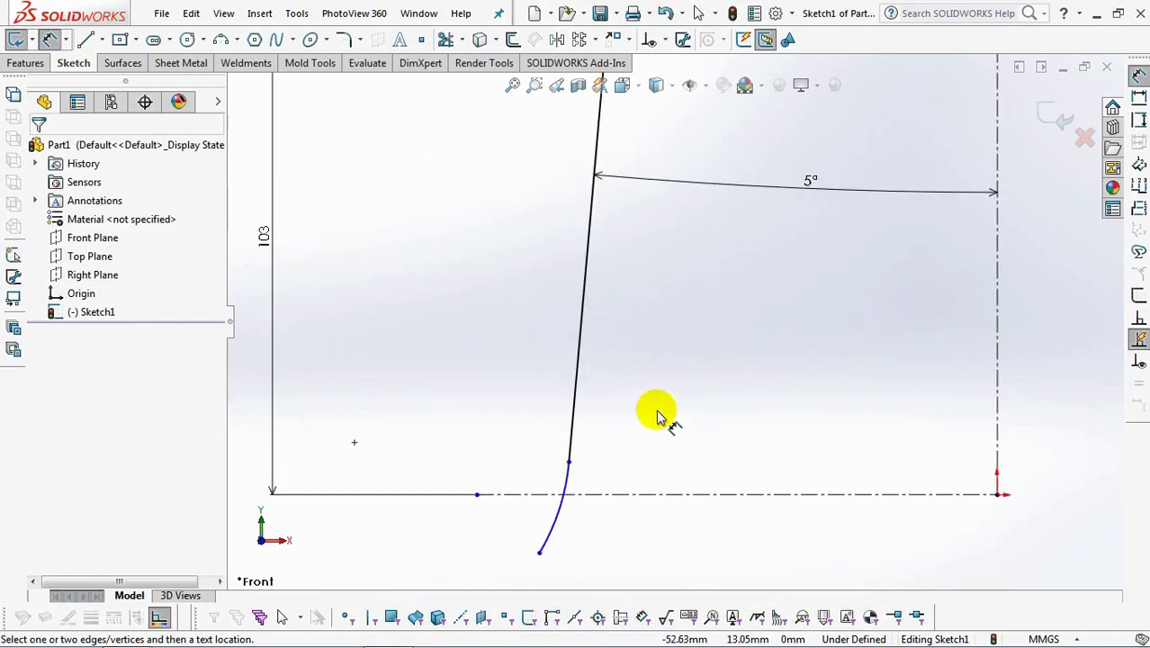
pyautogui.rightClick(662, 411)
pyautogui.click(703, 466)
pyautogui.click(572, 435)
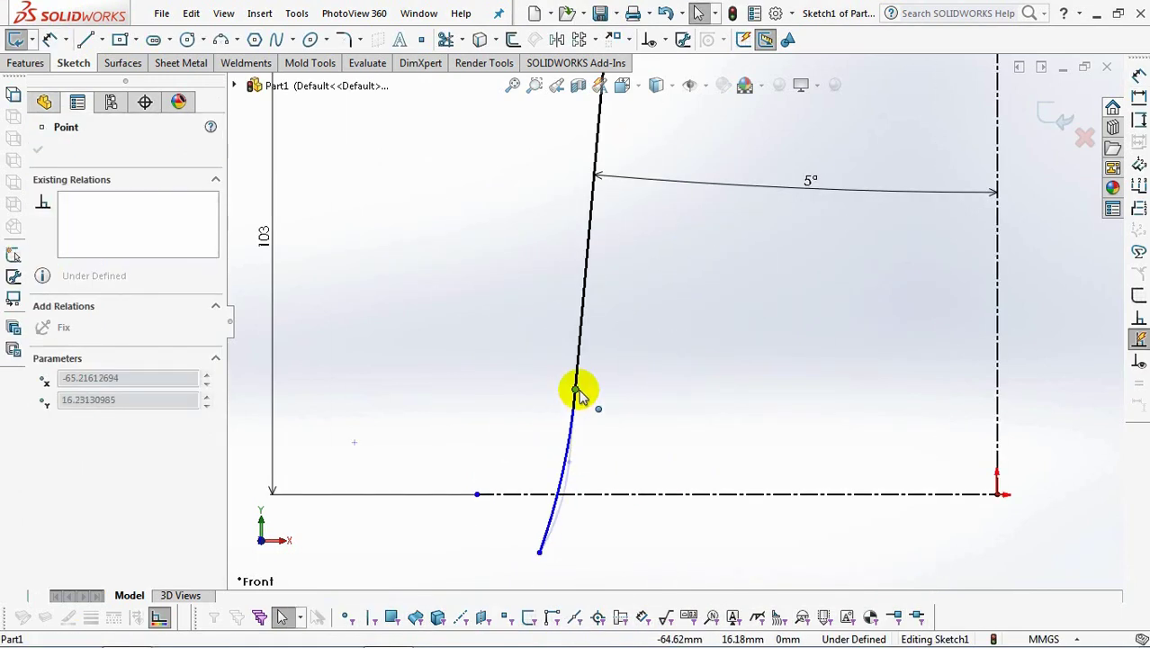
pyautogui.moveTo(540, 552); pyautogui.dragTo(543, 479)
# - Offset the whole profile chain inward by 0.85 mm
pyautogui.click(520, 297)
pyautogui.click(514, 39)
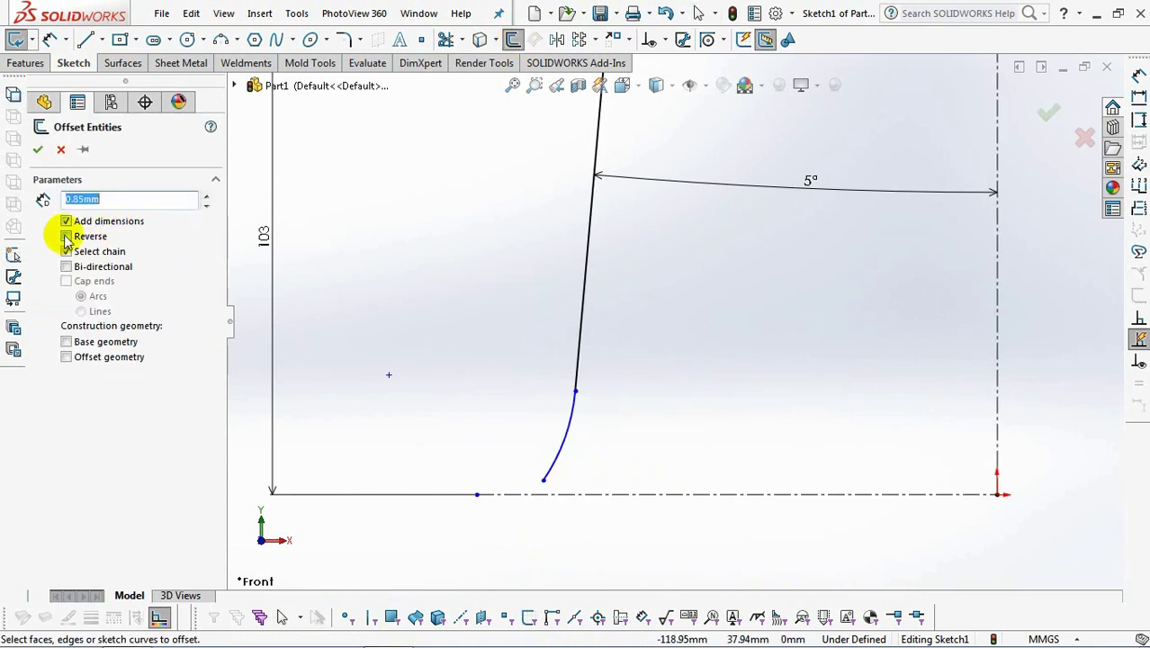
pyautogui.click(580, 295)
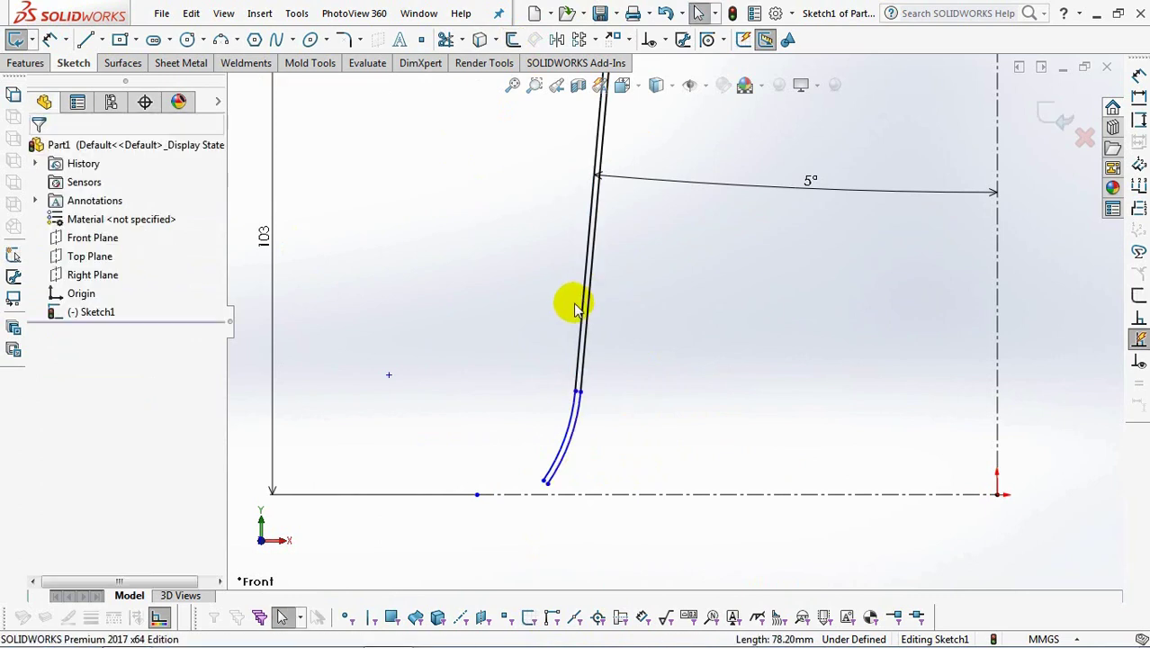
# - Set the height of the inner lower arc's upper end above the horizontal centerline to 10 mm
pyautogui.click(52, 43)
pyautogui.scroll(-1, 645, 439)
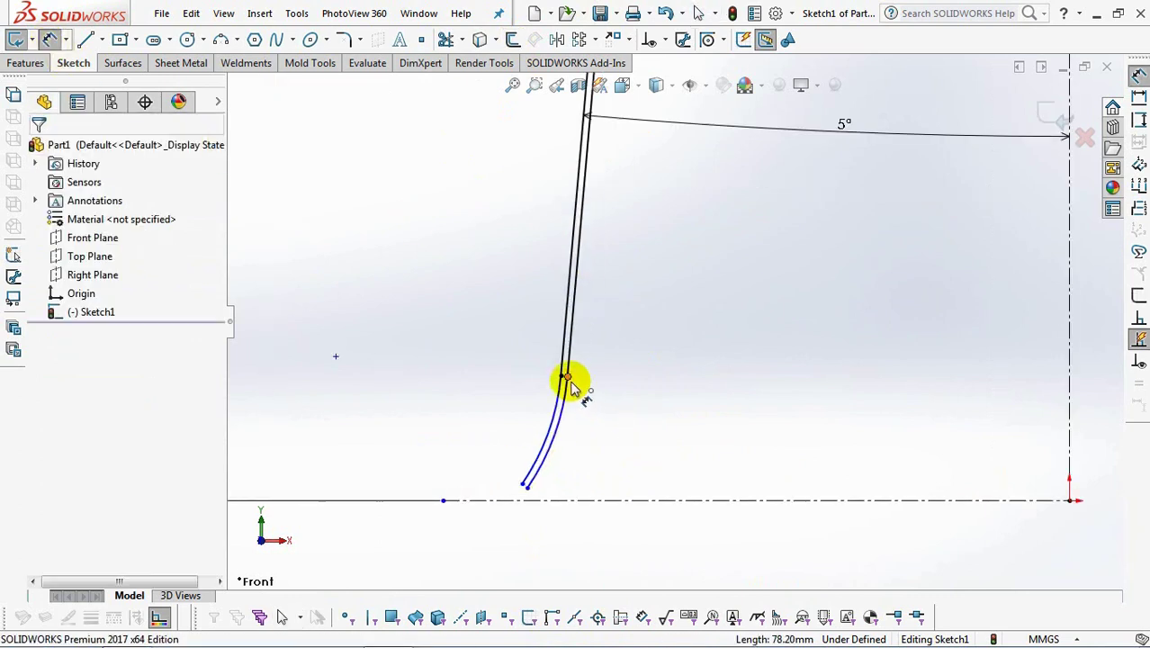
pyautogui.click(568, 379)
pyautogui.click(599, 500)
pyautogui.click(663, 452)
pyautogui.write('10')
pyautogui.click(591, 443)
# - Set the radius of the inner lower arc to 15 mm
pyautogui.click(552, 470)
pyautogui.click(613, 484)
pyautogui.write('15')
pyautogui.click(539, 475)
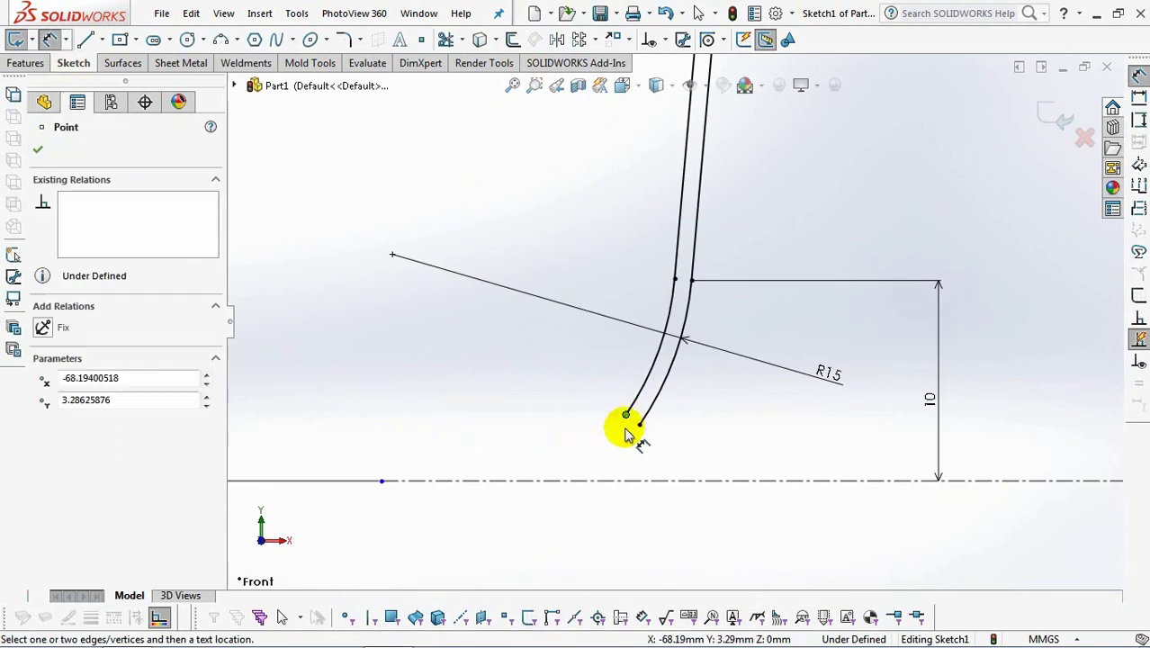
# - Set the height of the outer lower arc's free end above the horizontal centerline to 1.6 mm
pyautogui.click(652, 489)
pyautogui.click(462, 450)
pyautogui.write('1')
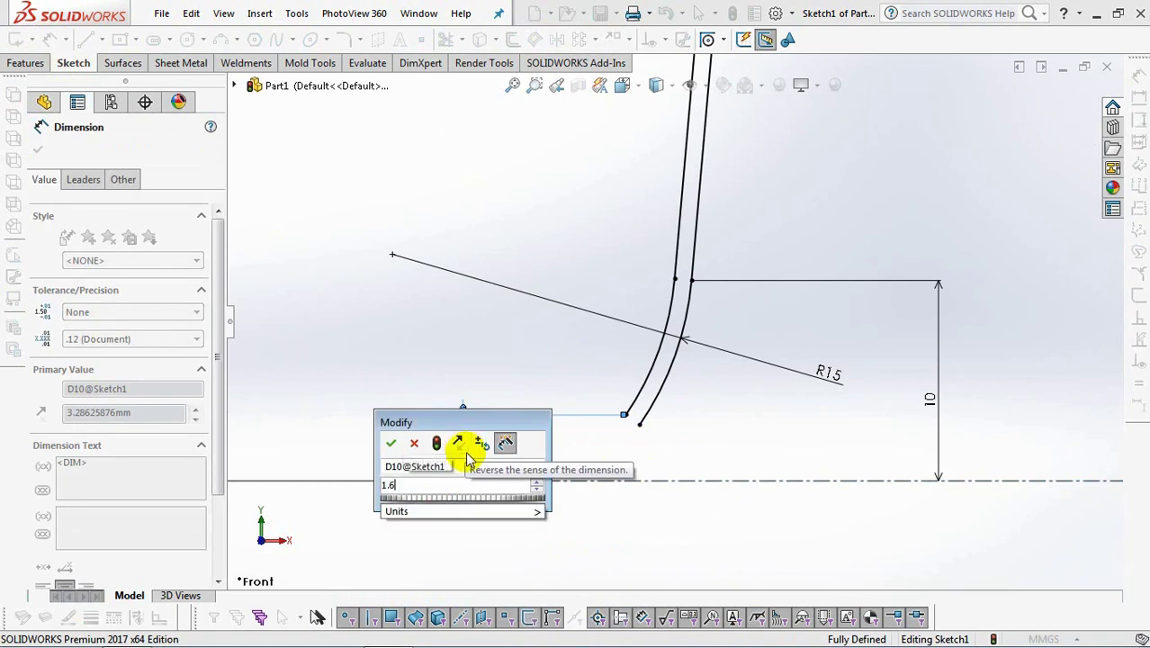
pyautogui.write('.6')
pyautogui.click(390, 442)
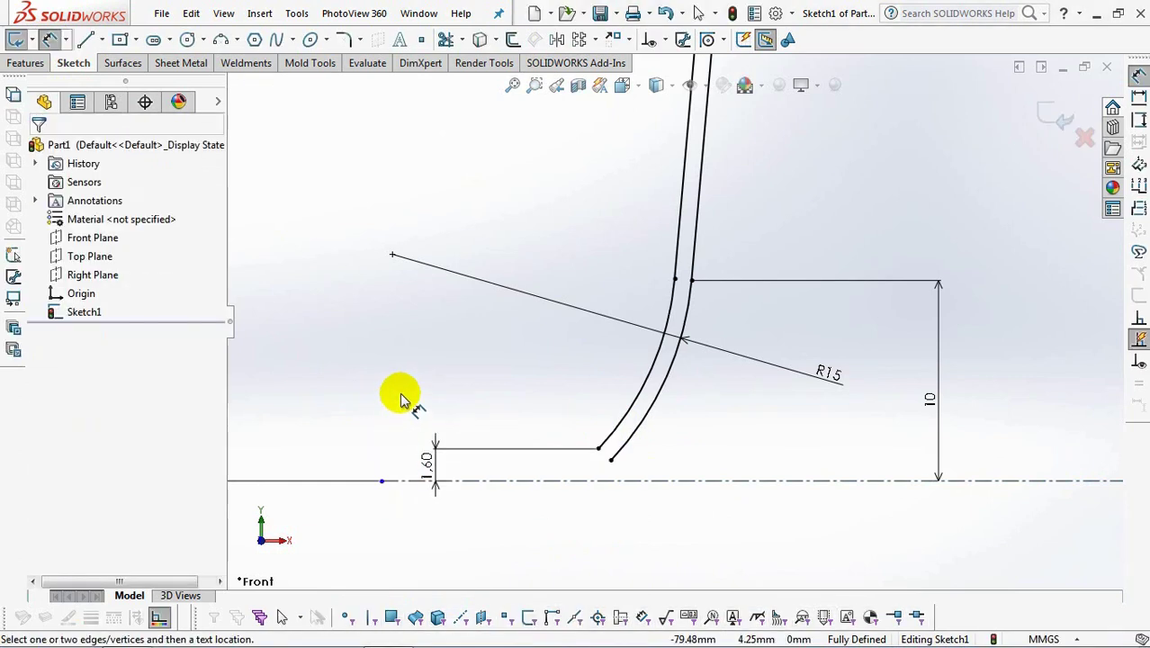
# - Sketch a lip outline from the outer arc's free end: a horizontal line outward, a slanted line up, a short horizontal line, and a vertical line down
pyautogui.click(85, 40)
pyautogui.scroll(-3, 595, 475)
pyautogui.click(616, 402)
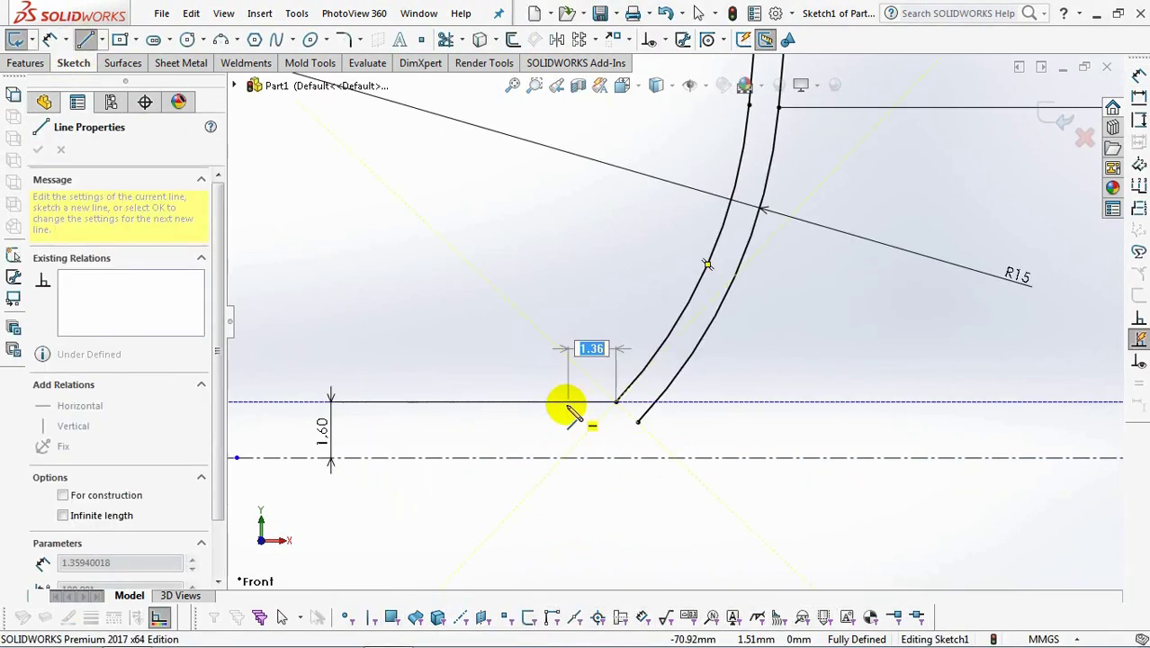
pyautogui.click(545, 401)
pyautogui.click(527, 357)
pyautogui.click(496, 357)
pyautogui.click(496, 401)
# - Sketch two arcs from the lip's vertical line to the inner wall arc's free end, meeting on the horizontal centerline
pyautogui.click(221, 40)
pyautogui.click(496, 402)
pyautogui.click(564, 457)
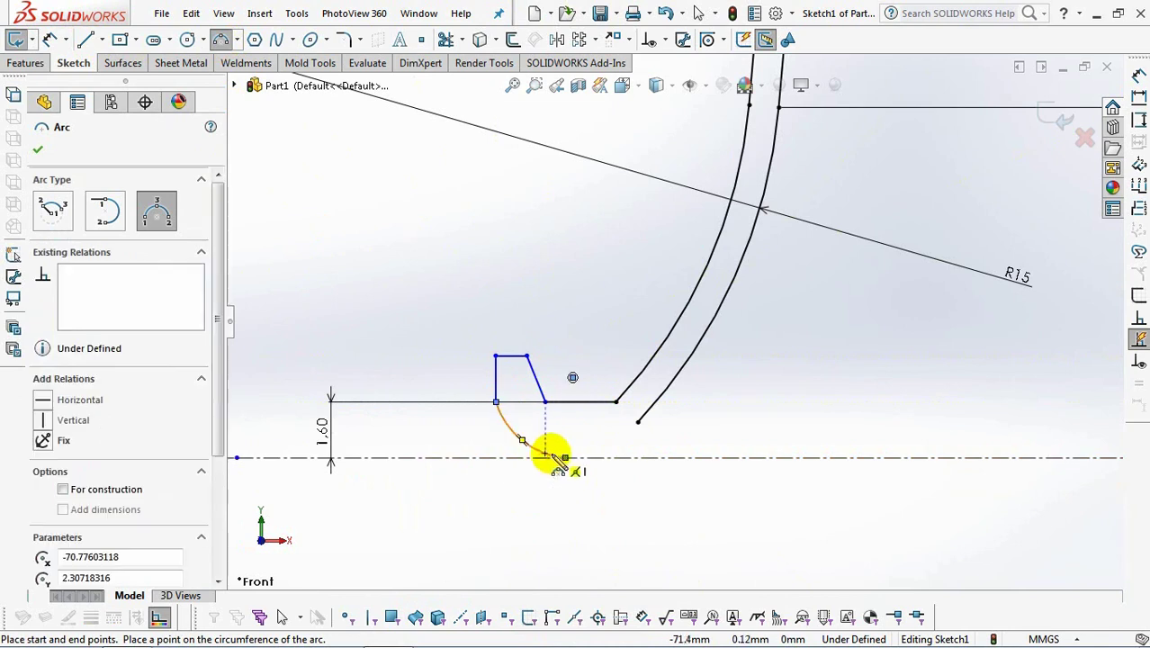
pyautogui.click(627, 441)
pyautogui.rightClick(629, 438)
pyautogui.click(673, 449)
# - Add tangent relations between the new arc and the inner wall arc, and between that new arc and the horizontal centerline
pyautogui.click(666, 40)
pyautogui.click(757, 83)
pyautogui.click(630, 433)
pyautogui.click(641, 417)
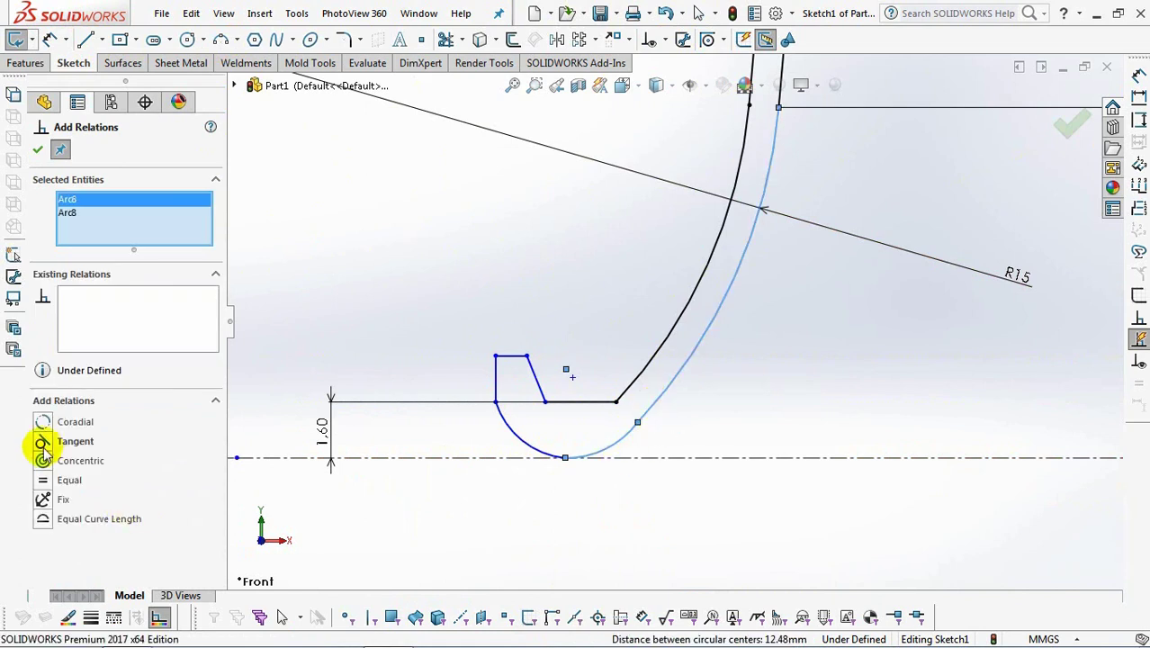
pyautogui.click(670, 467)
pyautogui.click(671, 458)
pyautogui.click(619, 435)
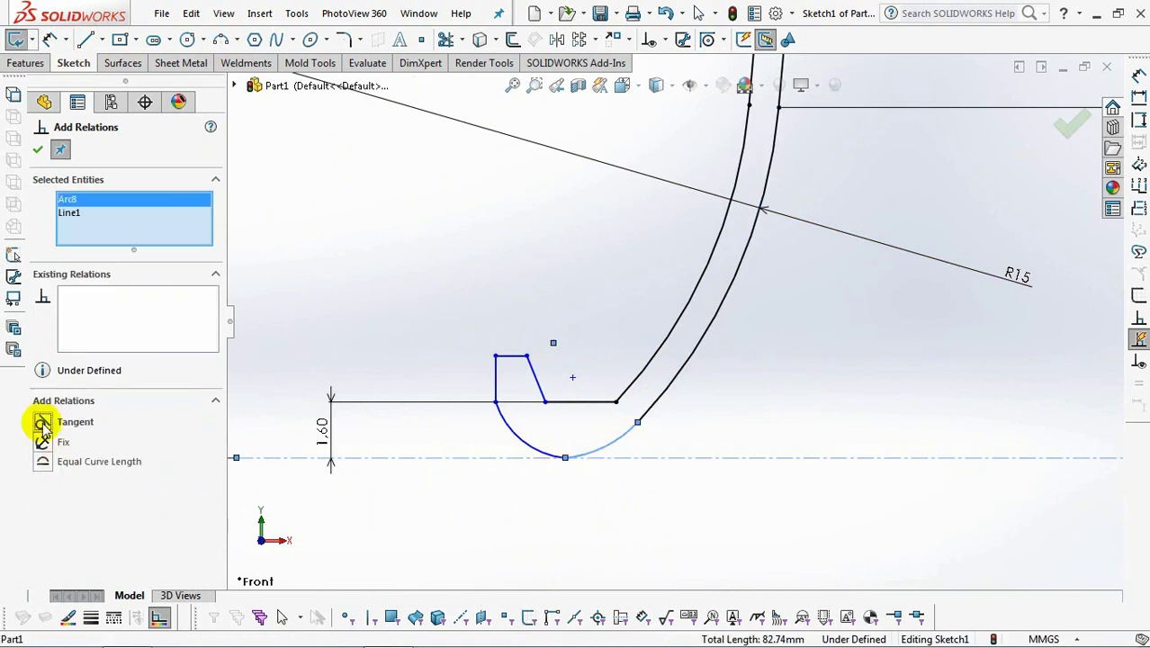
# - Make the outer lip arc tangent to the horizontal centerline and to the adjoining lip arc
pyautogui.click(514, 442)
pyautogui.click(612, 445)
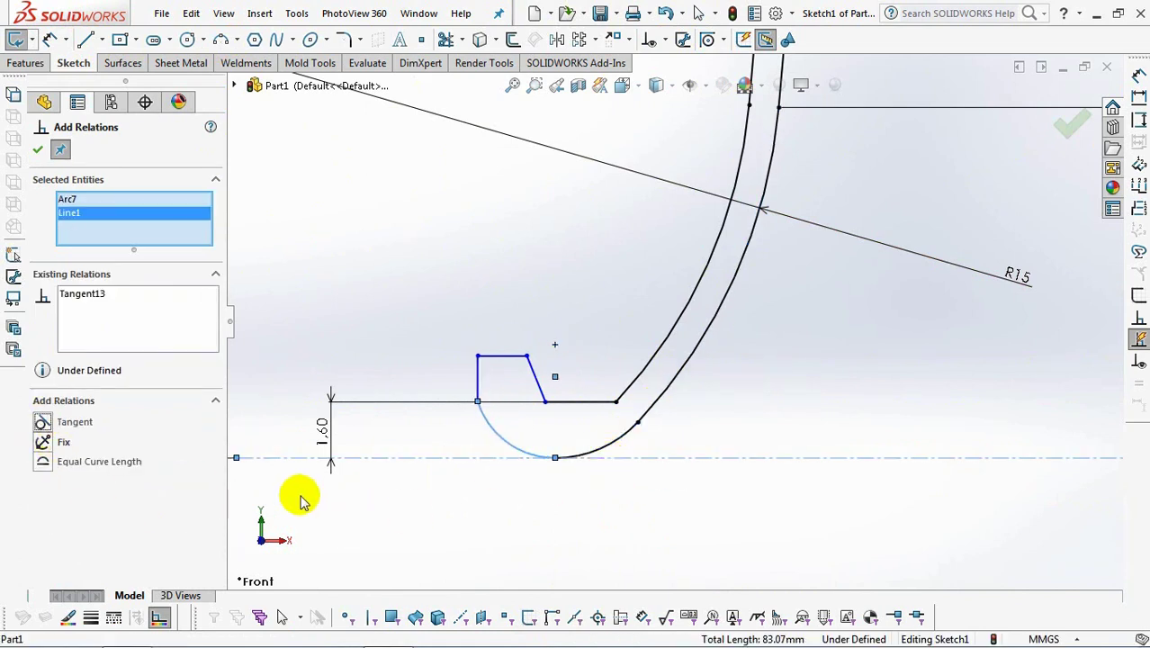
pyautogui.click(582, 455)
pyautogui.click(521, 450)
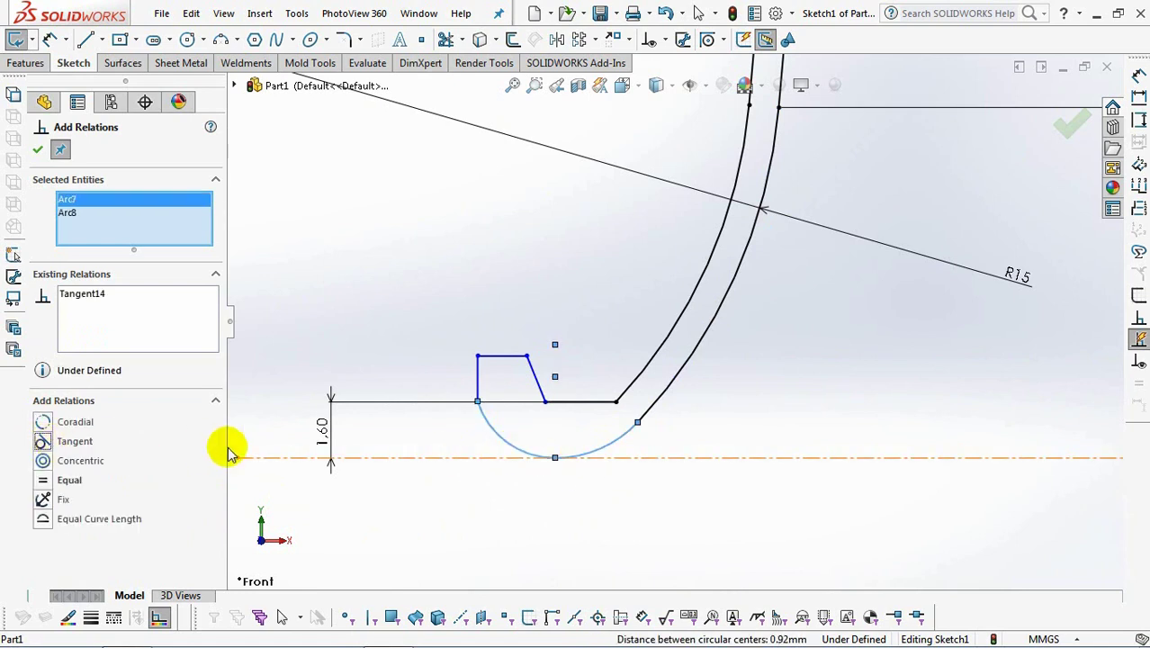
# - Make the lower end point of the lip's vertical line coincident with the lip's lower horizontal line
pyautogui.click(558, 413)
pyautogui.click(581, 401)
pyautogui.click(236, 445)
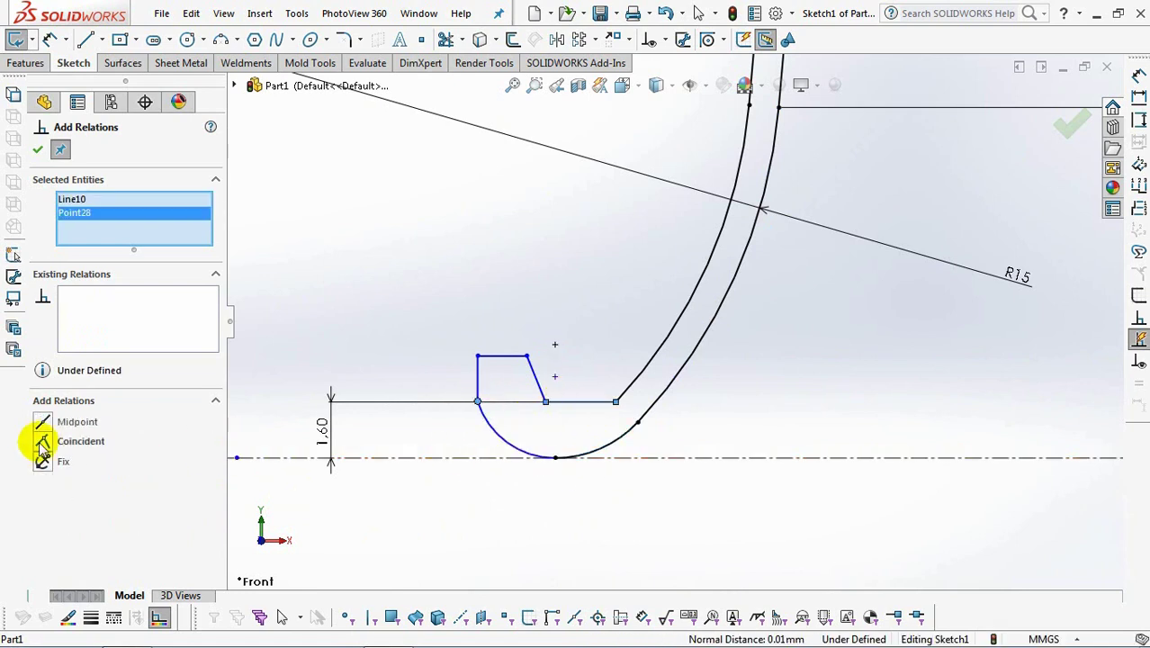
pyautogui.click(37, 150)
# - Dimension the lip's upper horizontal line 3 mm above the horizontal centerline
pyautogui.click(50, 39)
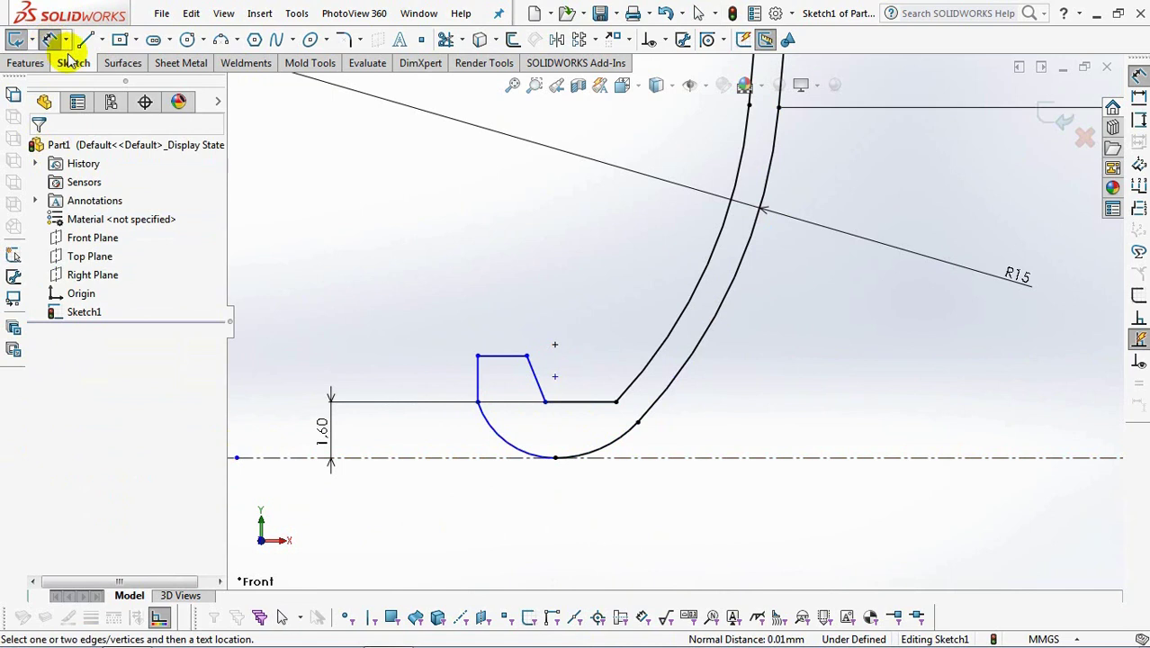
pyautogui.click(504, 357)
pyautogui.click(385, 456)
pyautogui.click(272, 407)
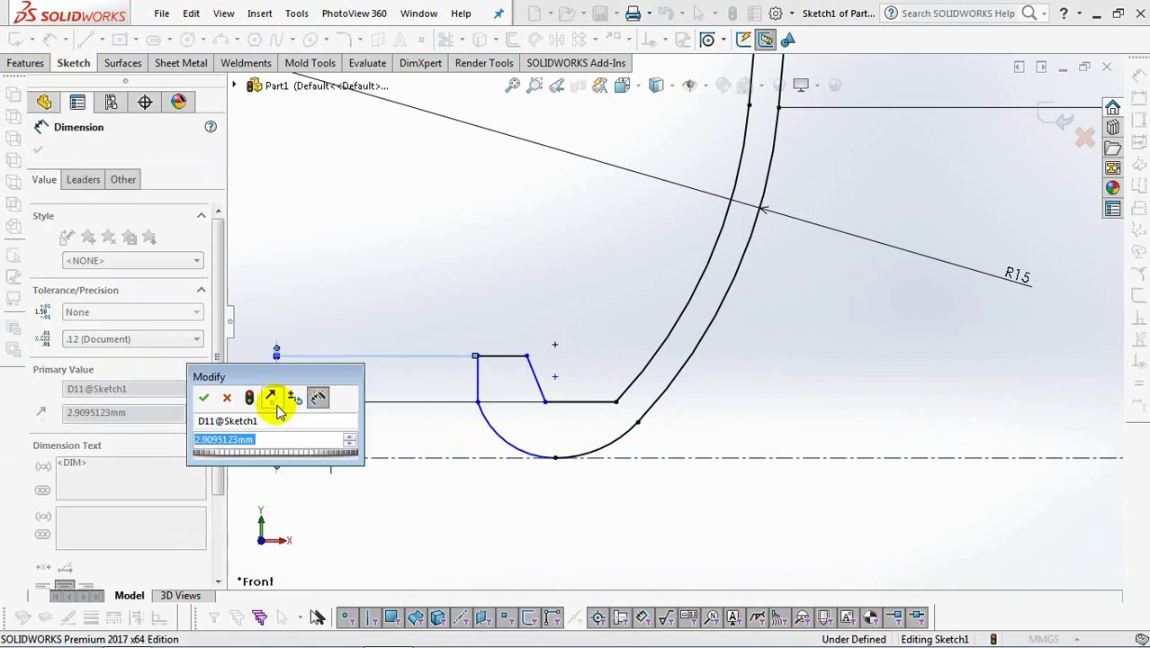
pyautogui.write('3')
pyautogui.click(203, 397)
# - Dimension the distance between the lip's slanted line and its upper outer corner as 0.9 mm
pyautogui.click(537, 378)
pyautogui.click(476, 353)
pyautogui.click(465, 302)
pyautogui.write('0.9')
pyautogui.click(397, 293)
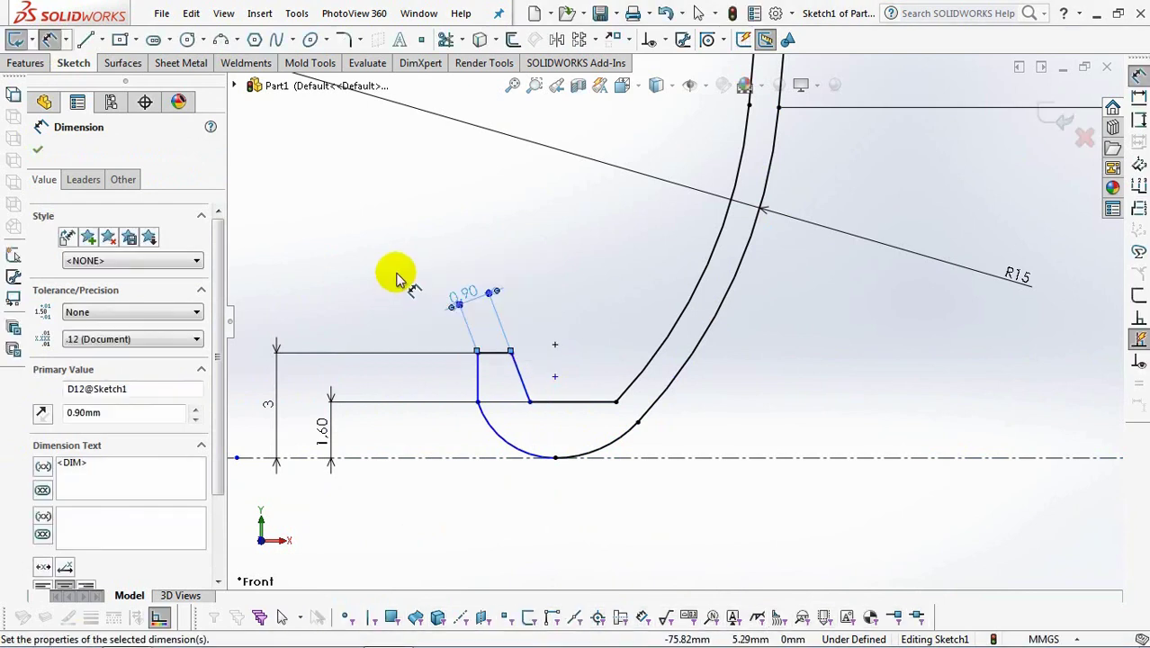
# - Set the angle between the lip's slanted line and its lower horizontal line to 100 degrees
pyautogui.click(533, 382)
pyautogui.click(579, 402)
pyautogui.click(616, 303)
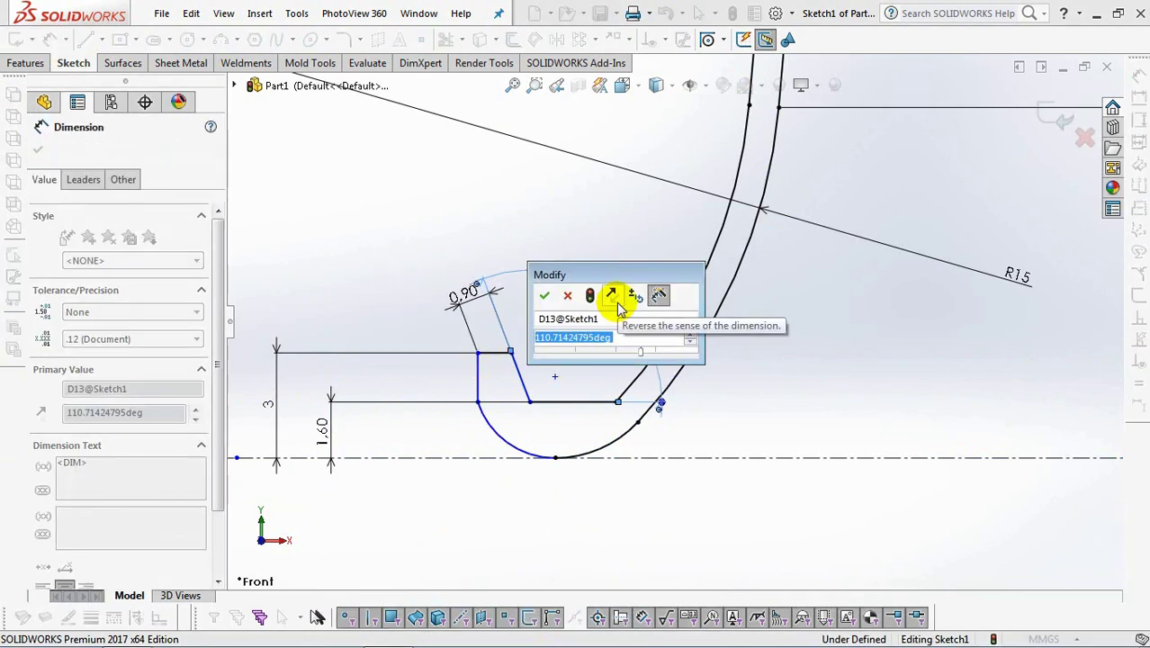
pyautogui.write('100')
pyautogui.click(544, 295)
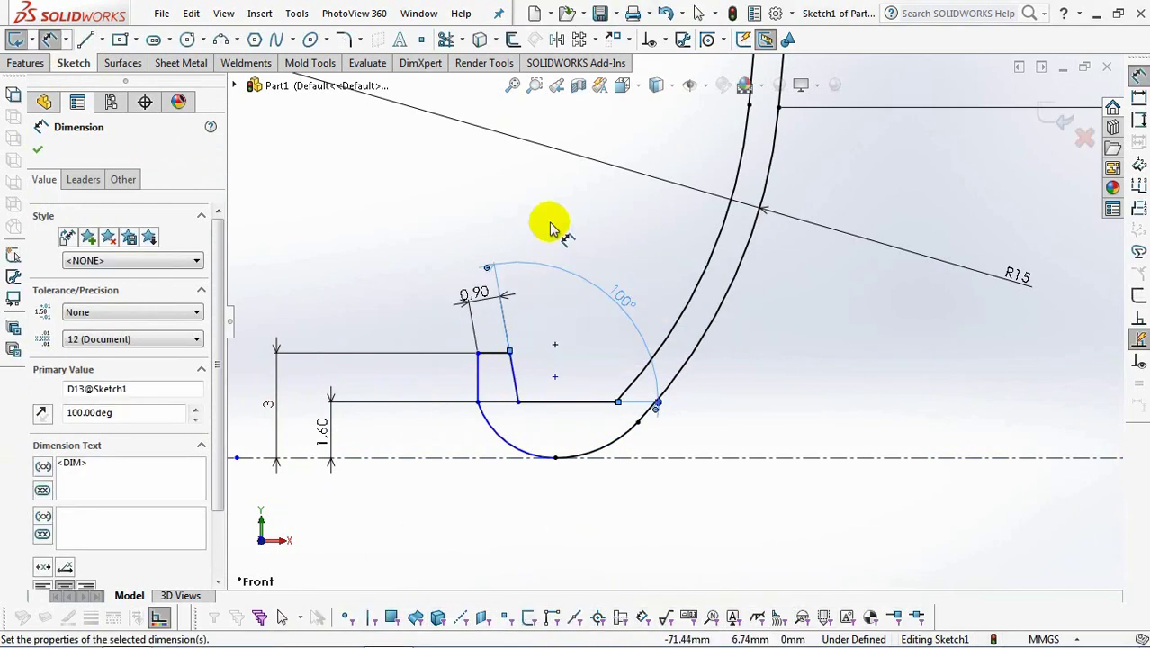
# - Dimension the lip's outer vertical line 73.5 mm horizontally from the origin
pyautogui.click(477, 374)
pyautogui.scroll(5, 475, 374)
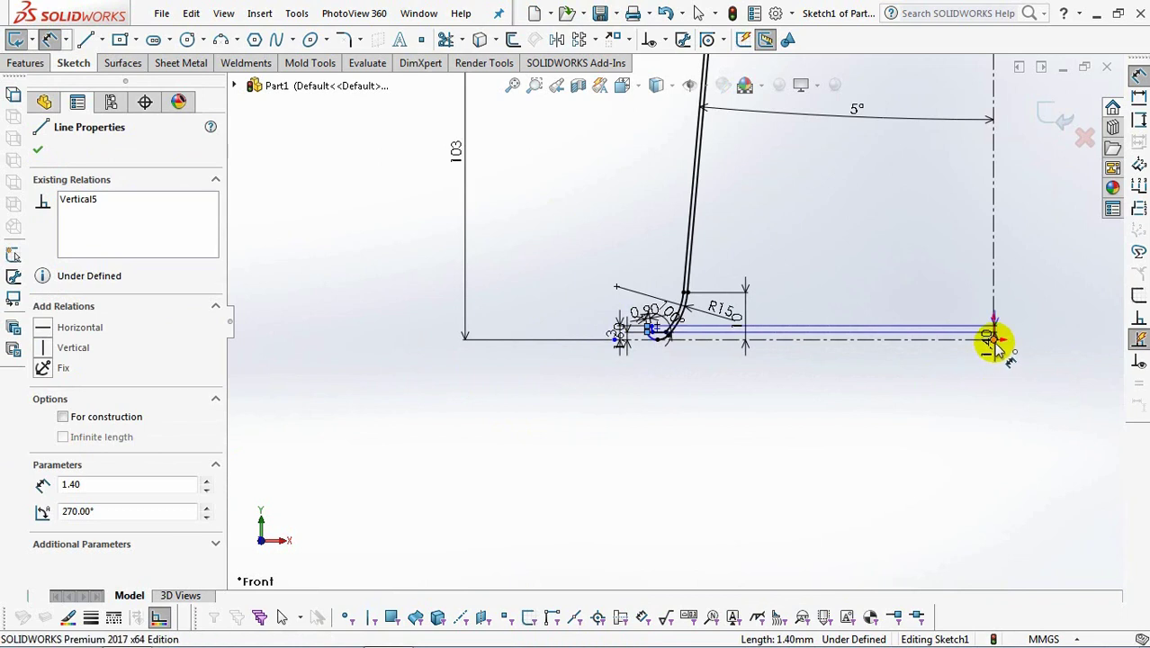
pyautogui.click(990, 342)
pyautogui.scroll(3, 903, 360)
pyautogui.click(795, 368)
pyautogui.write('73.')
pyautogui.press('Return')
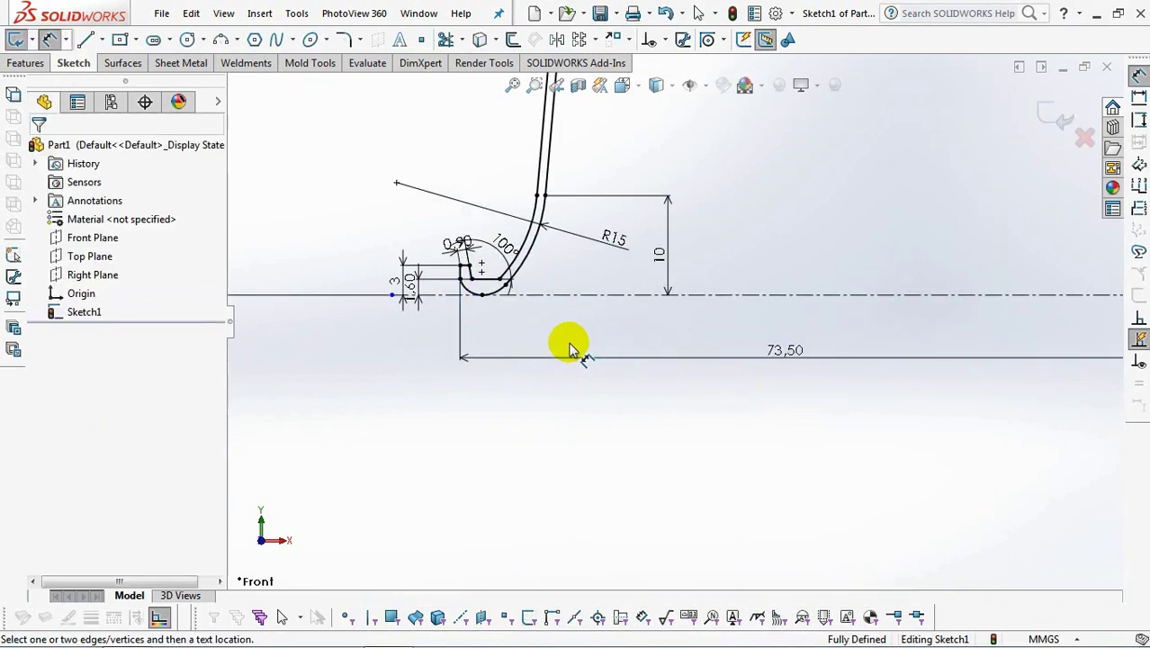
pyautogui.scroll(-5, 574, 345)
pyautogui.press('f')
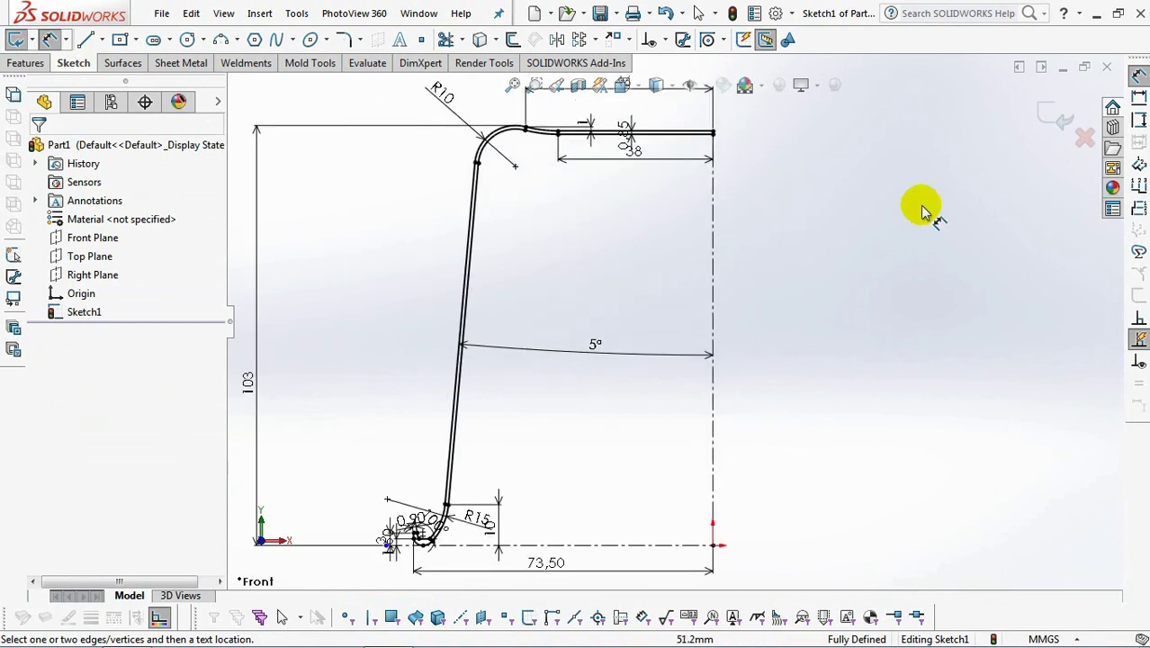
# - Revolve the half-profile sketch about the vertical centerline to form the cup body
pyautogui.click(1055, 114)
pyautogui.click(608, 336)
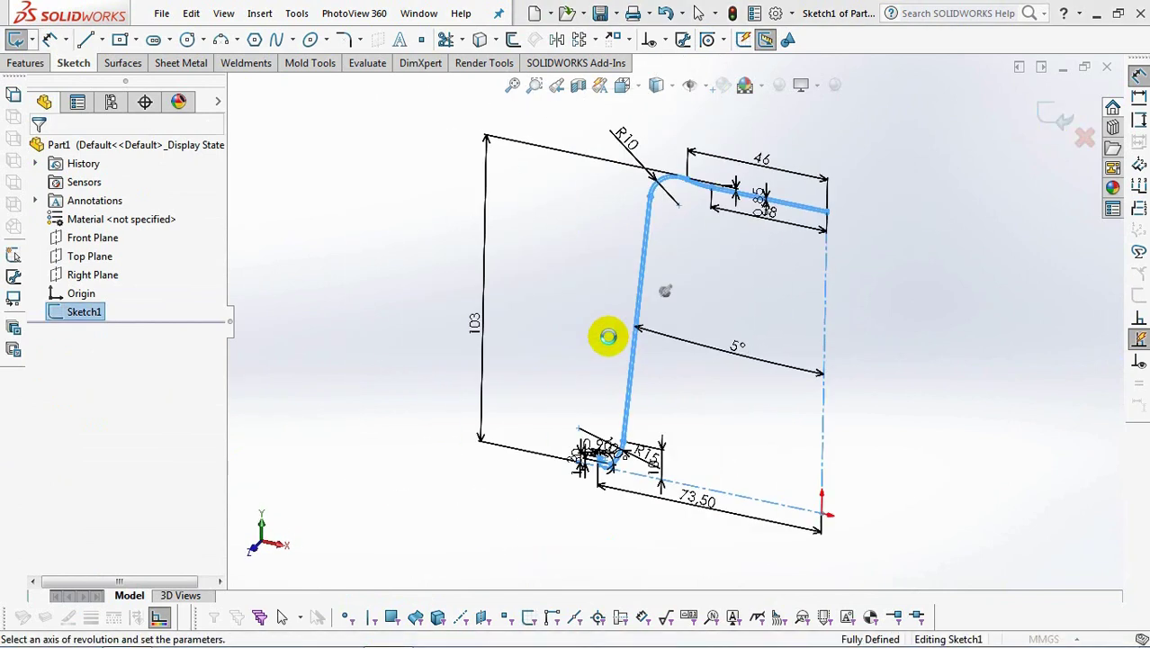
pyautogui.click(839, 333)
pyautogui.click(1047, 111)
pyautogui.scroll(2, 970, 189)
pyautogui.scroll(-2, 1000, 374)
pyautogui.scroll(1, 961, 400)
pyautogui.scroll(-1, 955, 403)
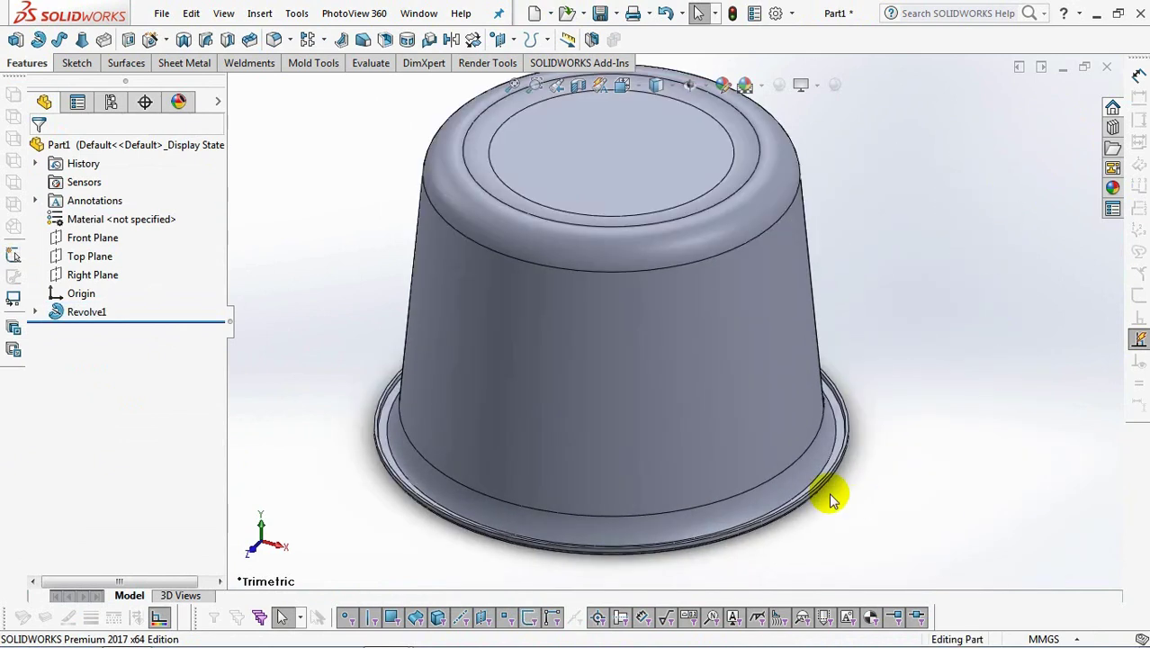
# - Start a sketch on the Top Plane and view the cup straight on from its open side
pyautogui.click(85, 256)
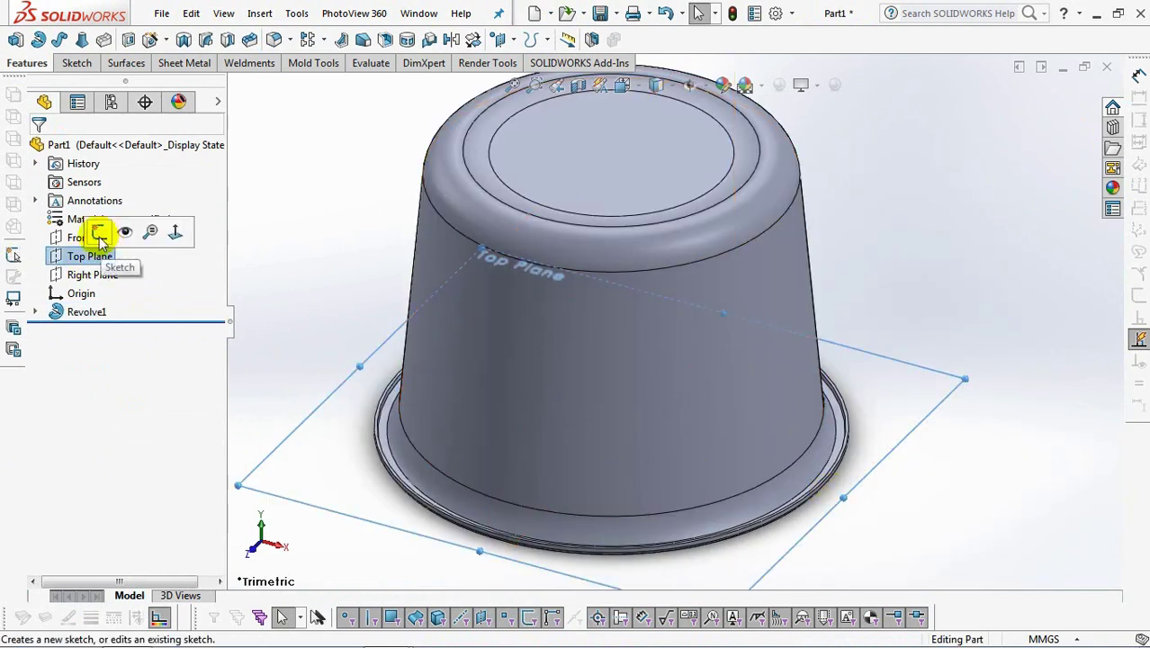
pyautogui.click(97, 232)
pyautogui.moveTo(311, 414); pyautogui.dragTo(362, 274, button='middle')
pyautogui.scroll(3, 364, 277)
pyautogui.moveTo(401, 327); pyautogui.dragTo(405, 300, button='middle')
pyautogui.click(621, 85)
pyautogui.click(672, 454)
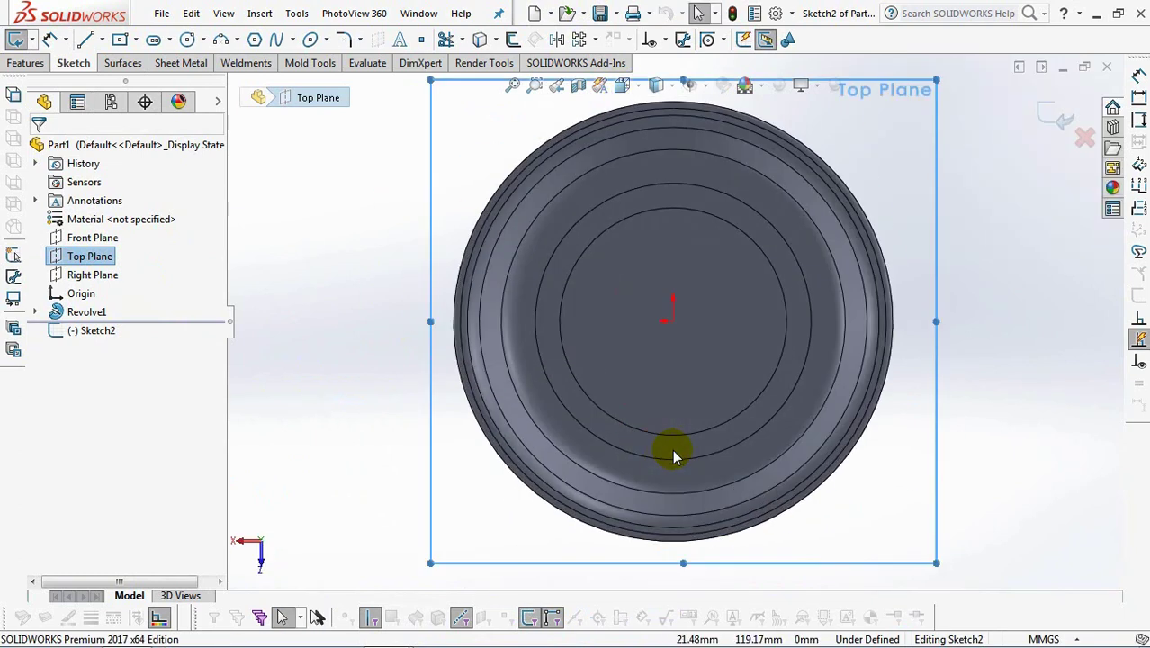
# - Sketch a vertical centerline about 130 mm long from the origin out past the cup's rim
pyautogui.click(102, 39)
pyautogui.click(120, 78)
pyautogui.scroll(-3, 630, 414)
pyautogui.click(715, 238)
pyautogui.scroll(2, 725, 457)
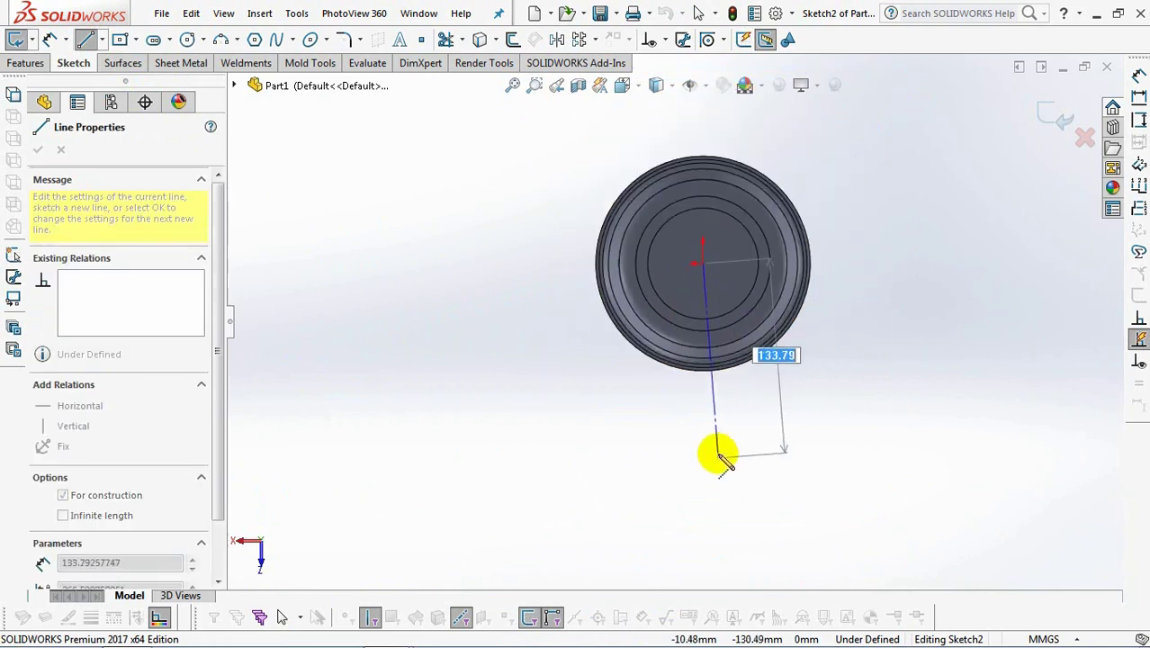
pyautogui.click(707, 451)
pyautogui.rightClick(707, 452)
pyautogui.click(744, 447)
pyautogui.scroll(-4, 743, 392)
# - Convert the rim's two outermost circular edges into sketch entities
pyautogui.click(445, 40)
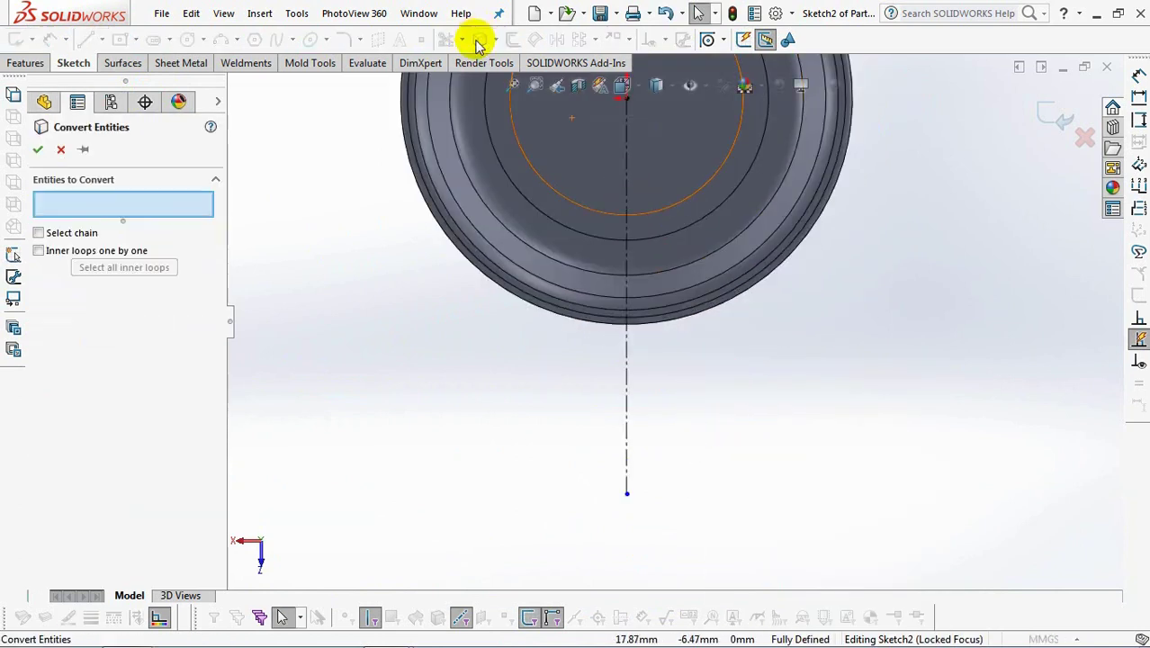
pyautogui.click(653, 329)
pyautogui.click(653, 329)
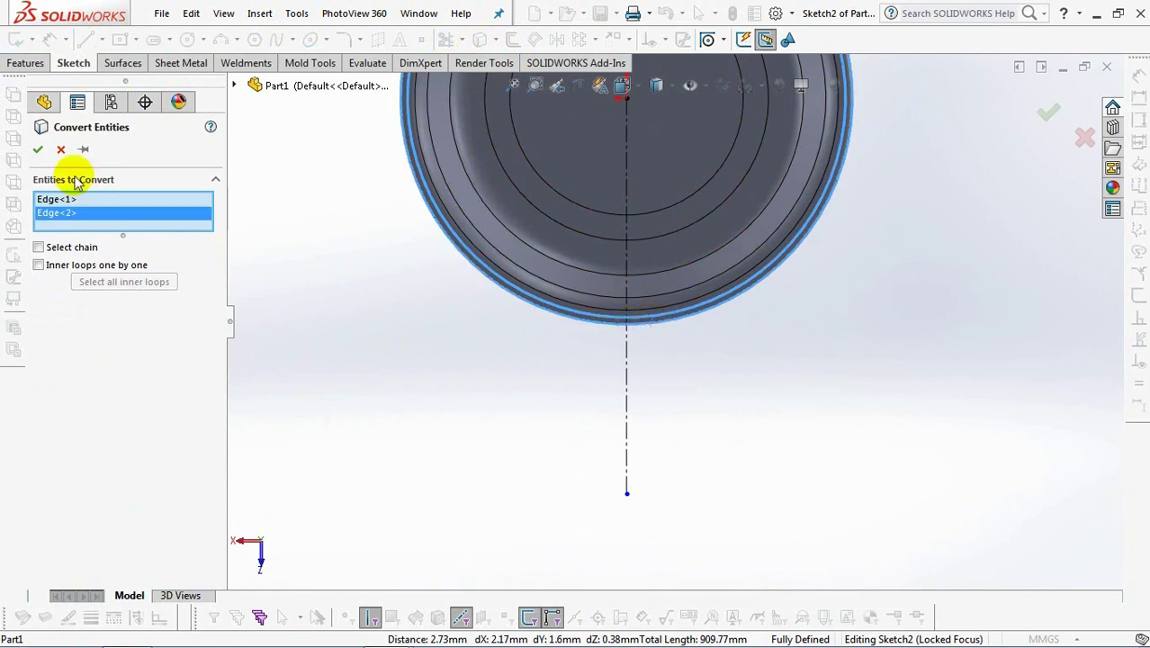
pyautogui.click(37, 153)
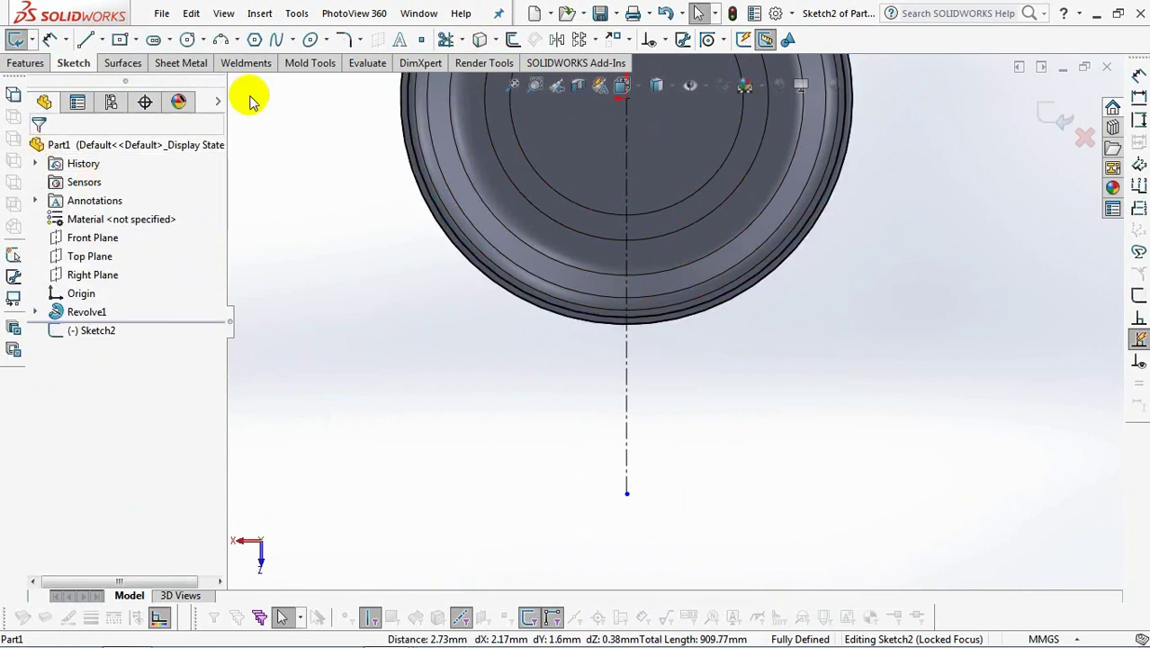
# - Sketch a three-point arc from the inner converted circle outward beside the centerline, curving toward it
pyautogui.click(223, 41)
pyautogui.click(536, 297)
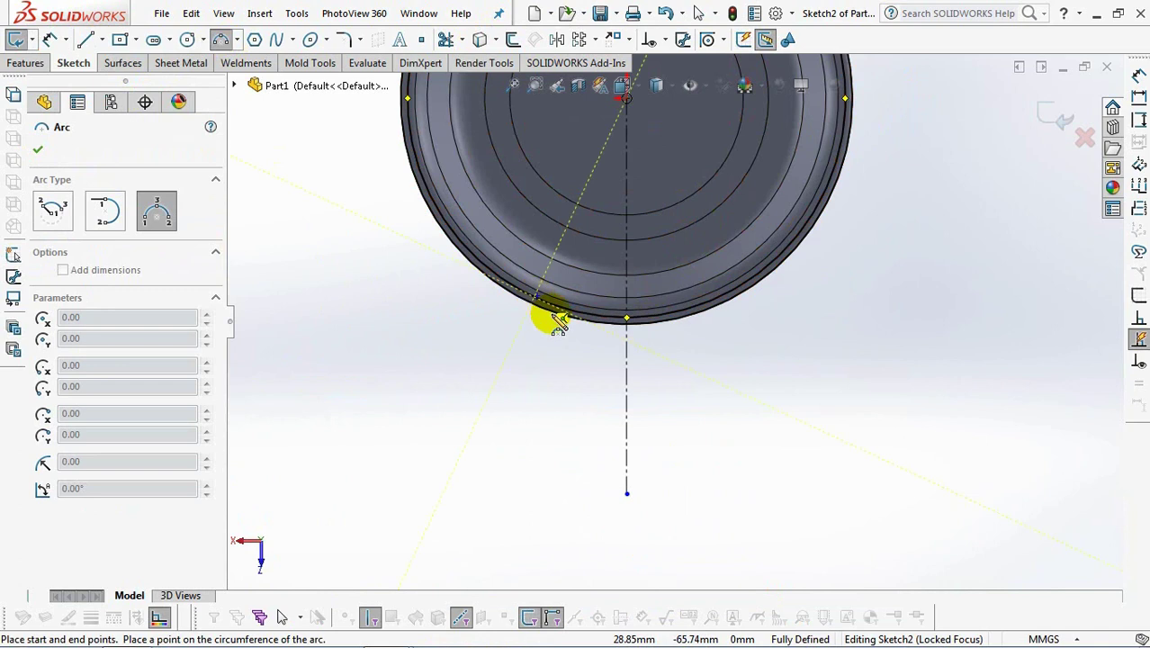
pyautogui.click(574, 387)
pyautogui.click(569, 372)
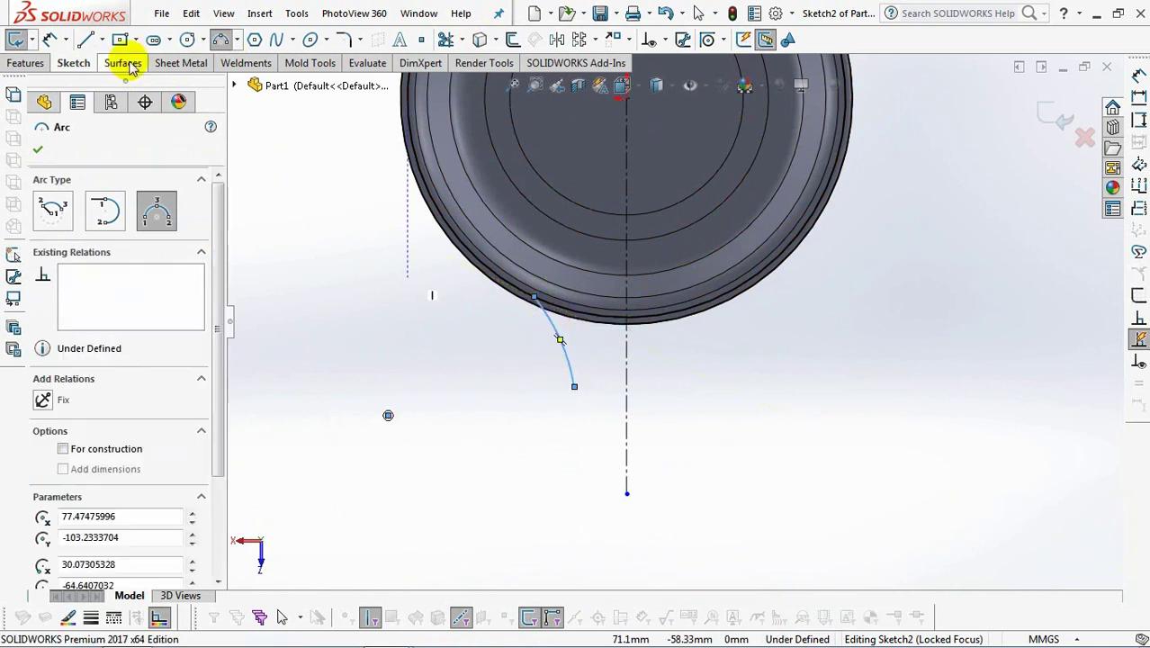
# - Sketch a vertical line about 35 mm long from the arc's outer end and a horizontal line across to the centerline's end
pyautogui.click(86, 40)
pyautogui.click(575, 387)
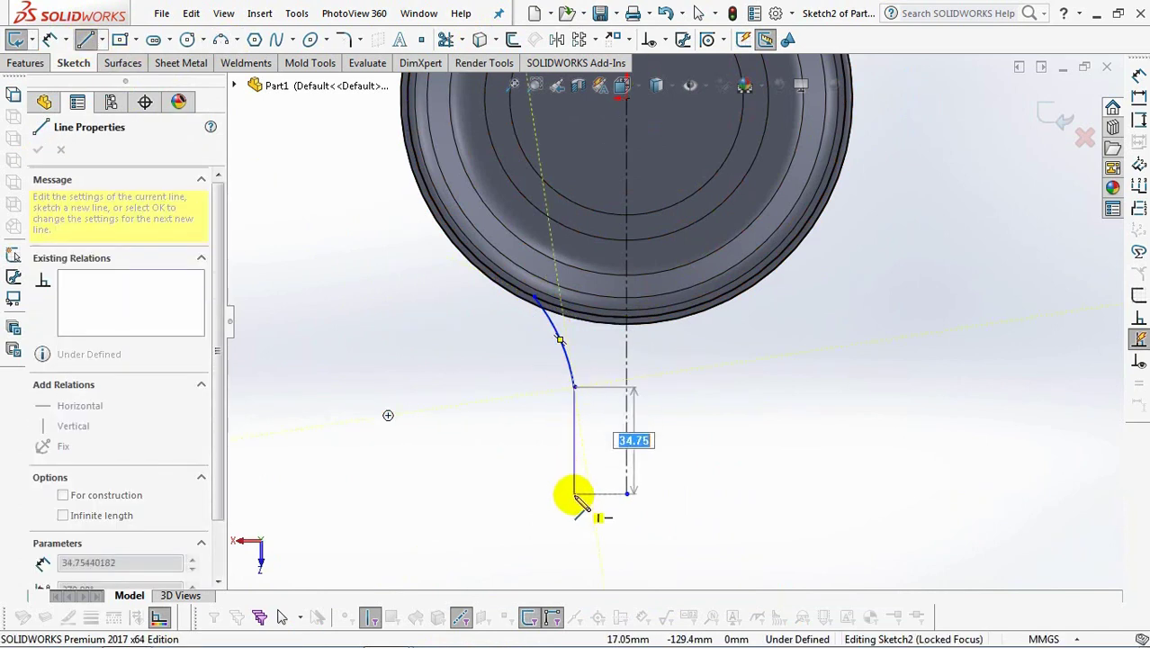
pyautogui.click(574, 493)
pyautogui.click(627, 493)
pyautogui.rightClick(627, 493)
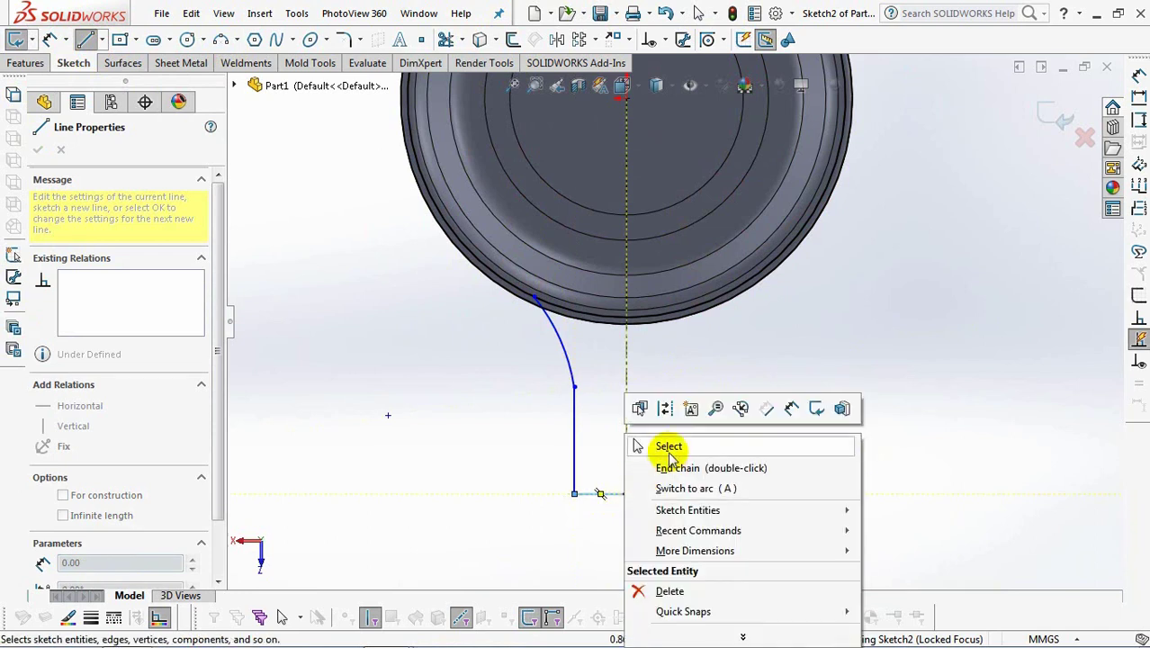
pyautogui.click(666, 443)
# - Make the handle's side arc tangent to the adjoining vertical line
pyautogui.click(666, 42)
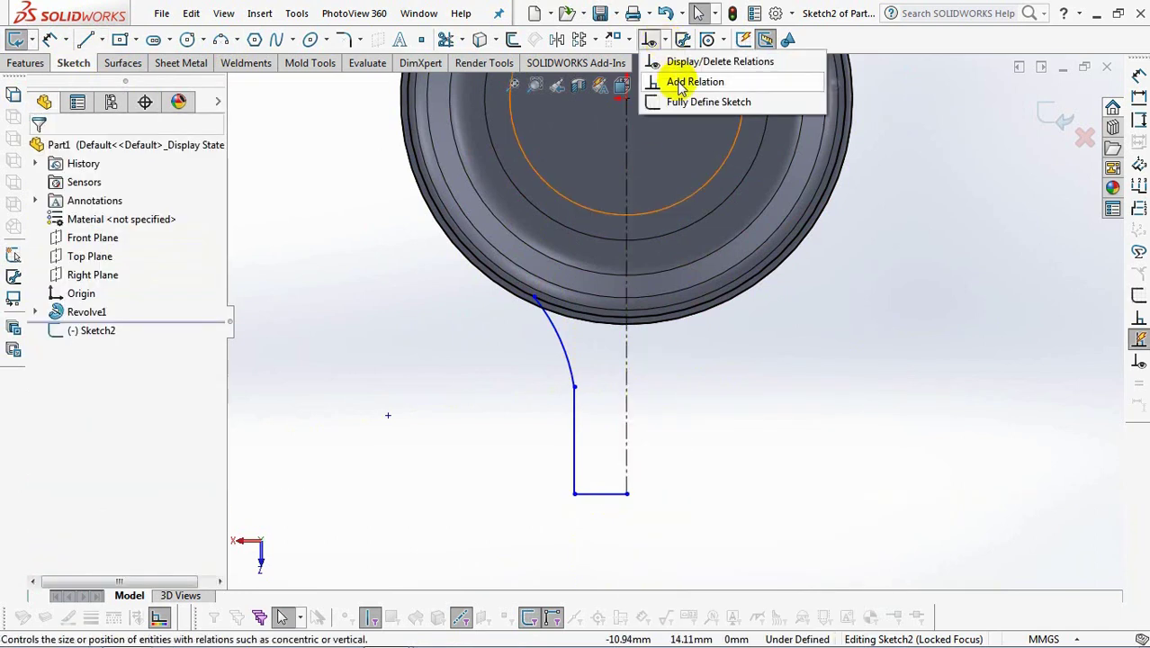
pyautogui.click(677, 81)
pyautogui.click(575, 400)
pyautogui.click(573, 376)
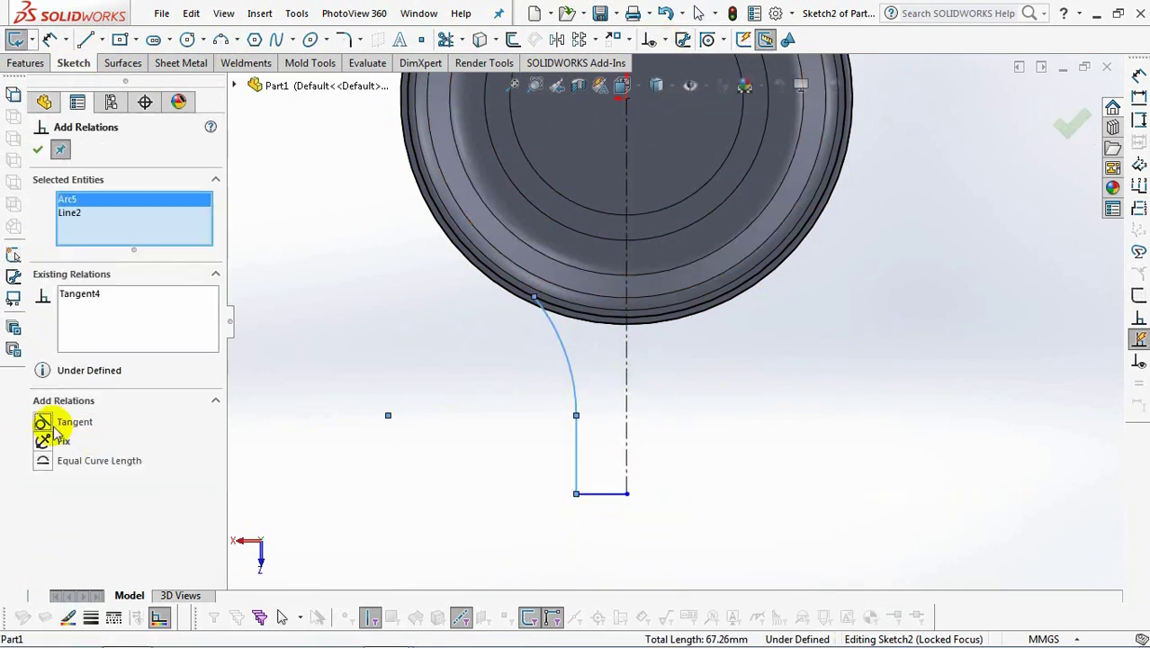
pyautogui.click(35, 149)
pyautogui.click(387, 339)
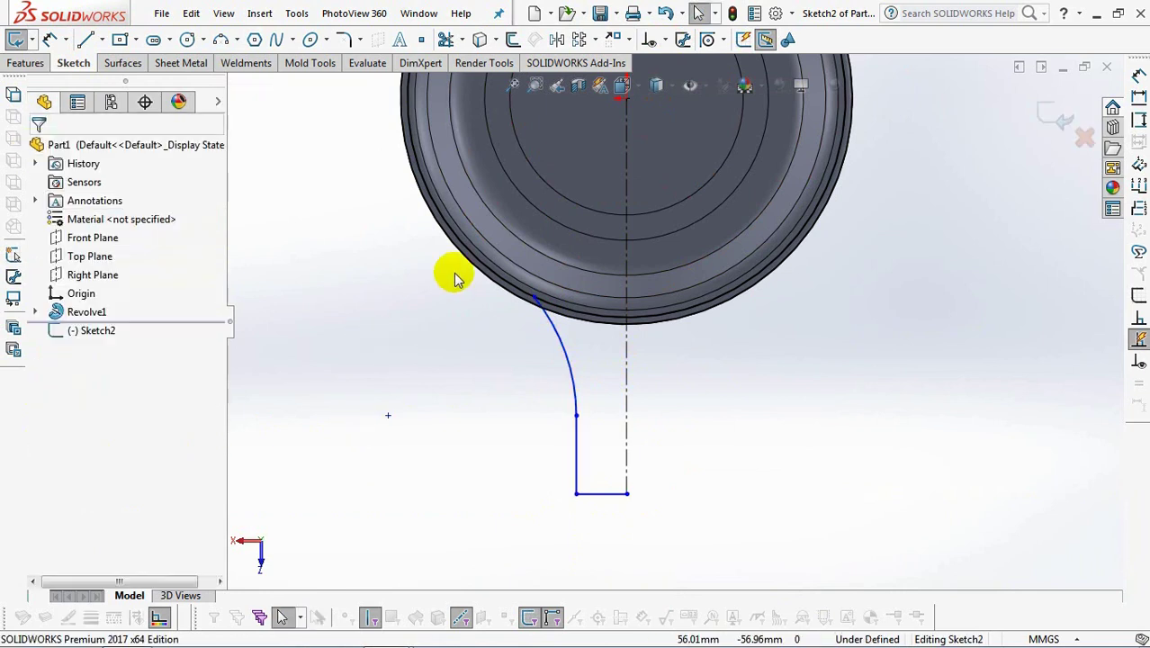
# - Mirror the arc, the vertical line and the short end line about the vertical centerline
pyautogui.click(556, 40)
pyautogui.click(571, 383)
pyautogui.click(577, 455)
pyautogui.click(605, 493)
pyautogui.rightClick(627, 469)
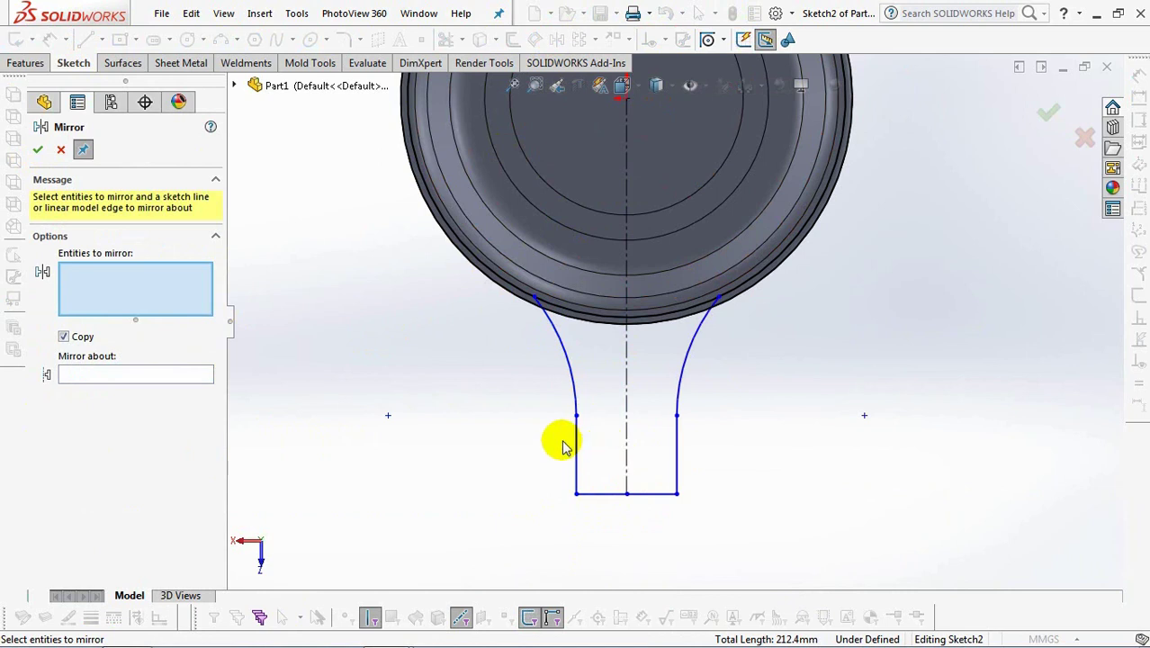
pyautogui.click(38, 149)
# - Trim the converted rim circles, keeping only their portions between the handle's two side arcs
pyautogui.click(445, 38)
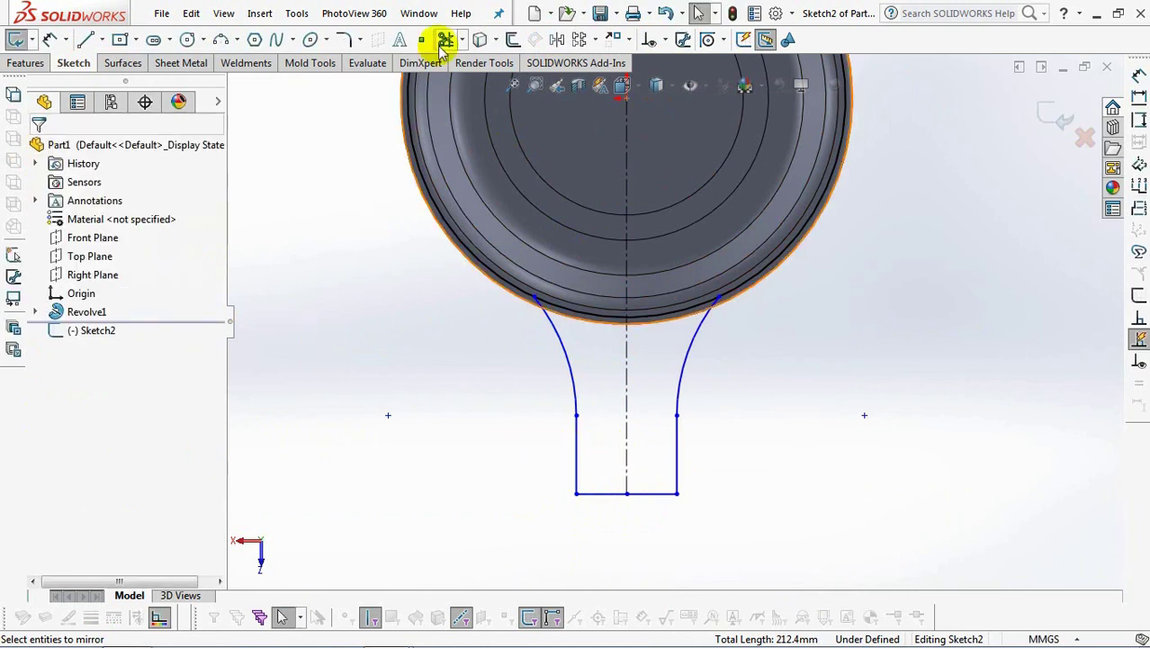
pyautogui.scroll(-2, 517, 356)
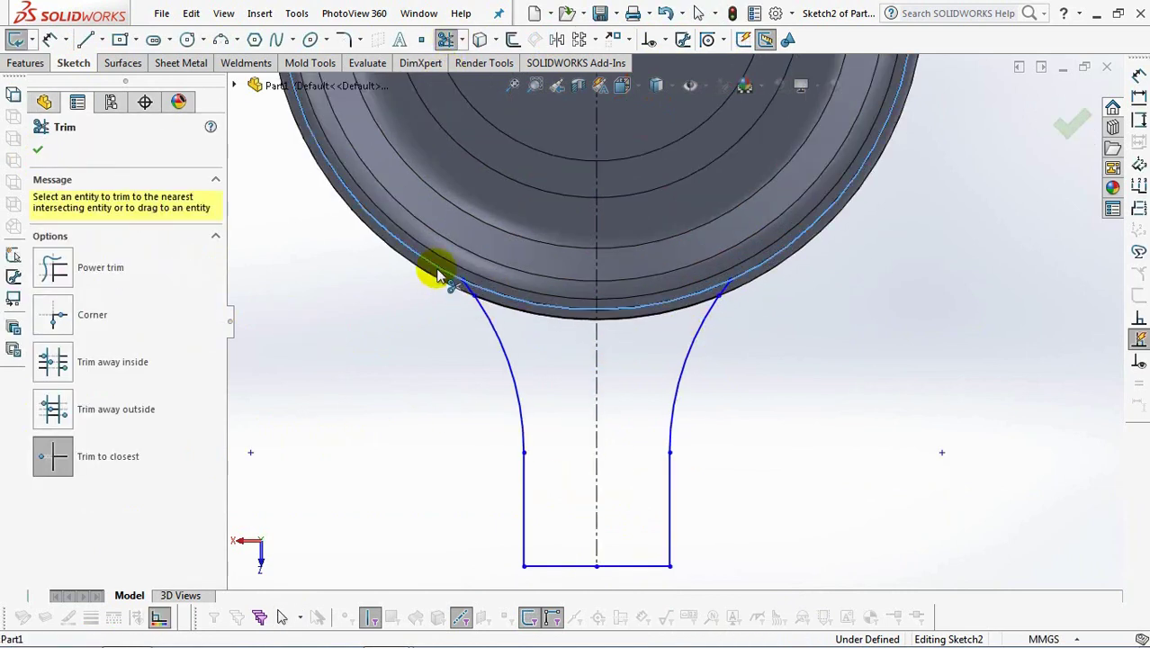
pyautogui.click(39, 152)
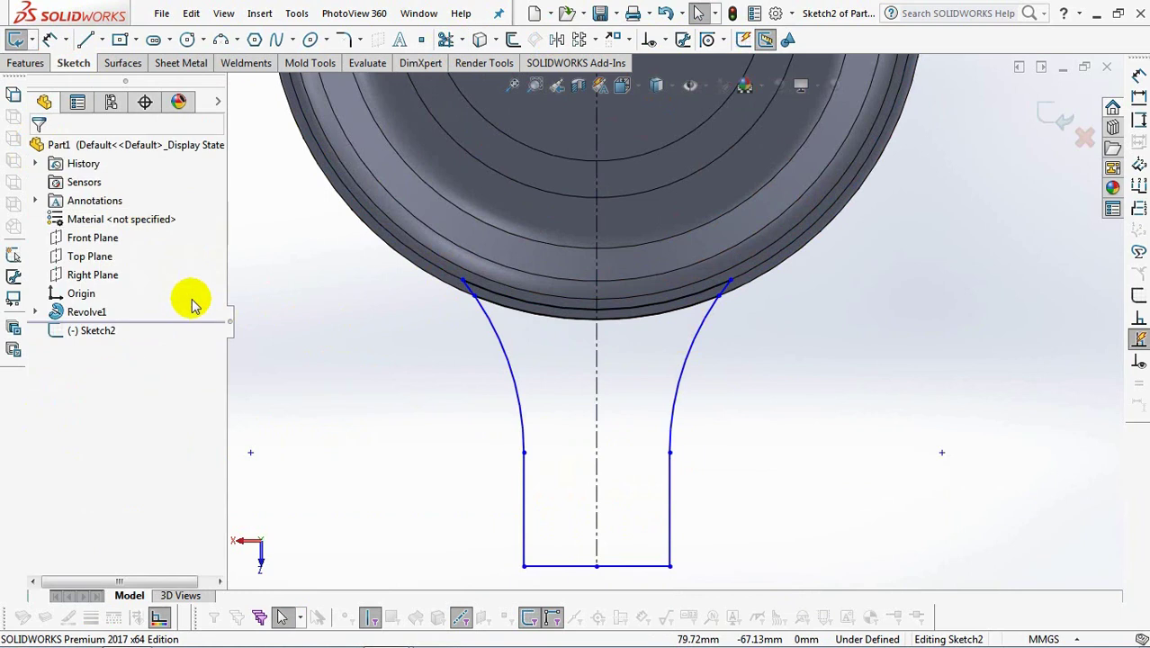
# - Dimension the handle's length as 100 mm from the side arc's crossing with the outer rim to the end line
pyautogui.click(547, 321)
pyautogui.click(616, 269)
pyautogui.scroll(2, 349, 220)
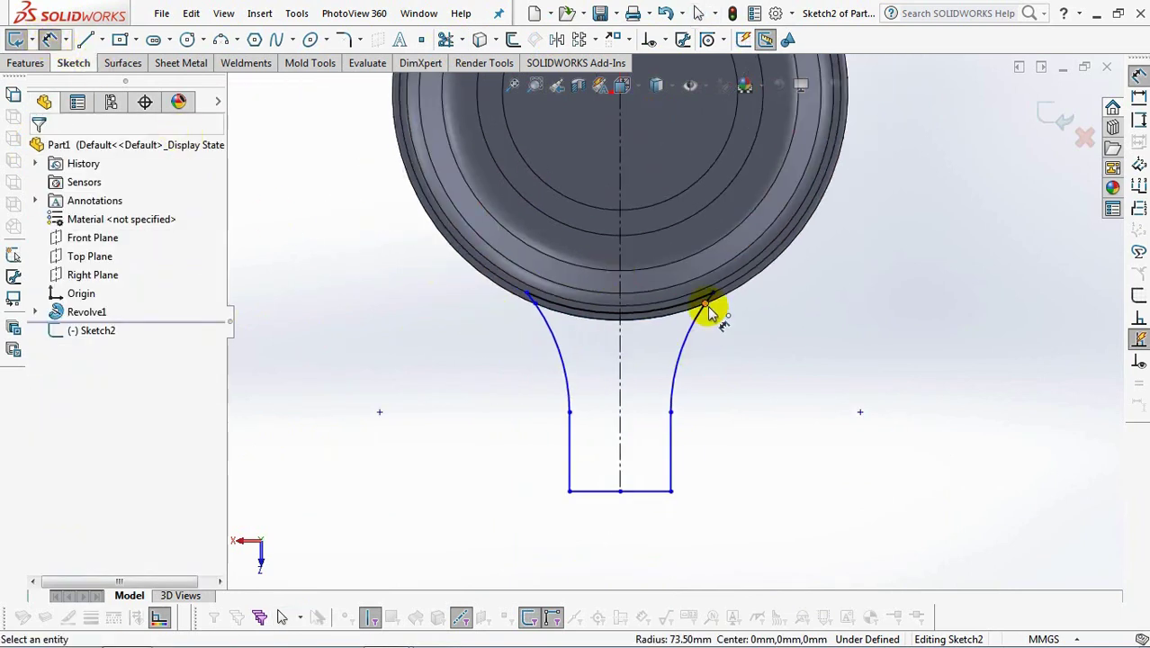
pyautogui.click(531, 299)
pyautogui.click(584, 491)
pyautogui.click(462, 425)
pyautogui.write('1')
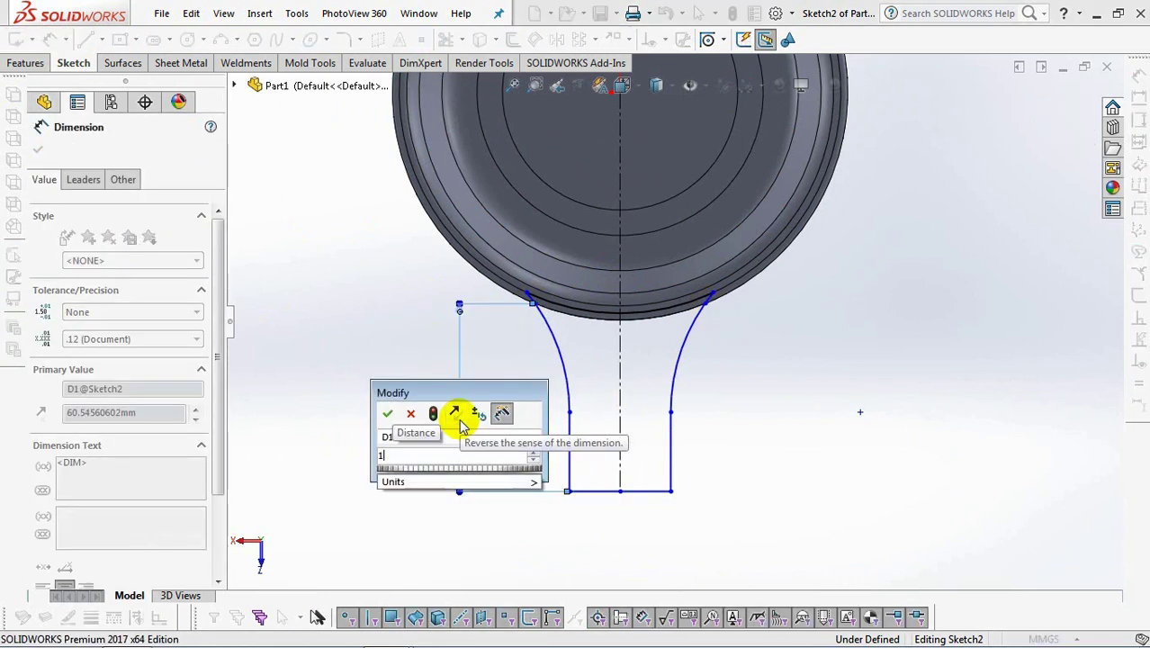
pyautogui.write('00')
pyautogui.click(387, 413)
# - Set the vertical distance between the side arc's tangent end and its outer rim crossing to 45 mm
pyautogui.scroll(2, 591, 415)
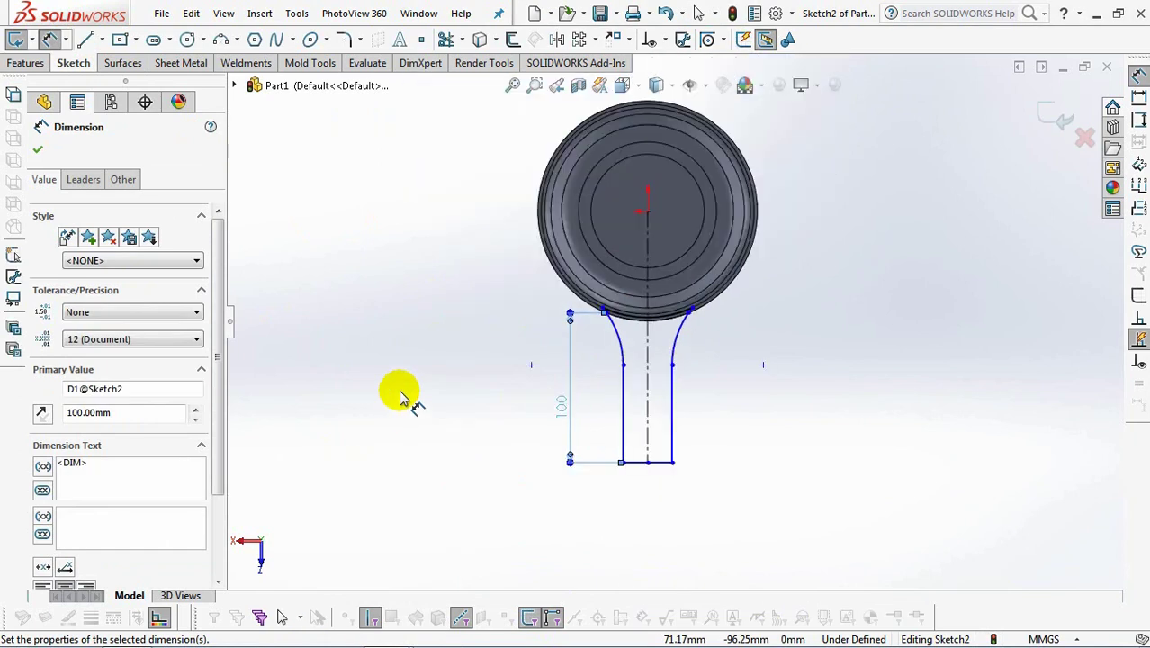
pyautogui.click(625, 367)
pyautogui.scroll(-3, 626, 360)
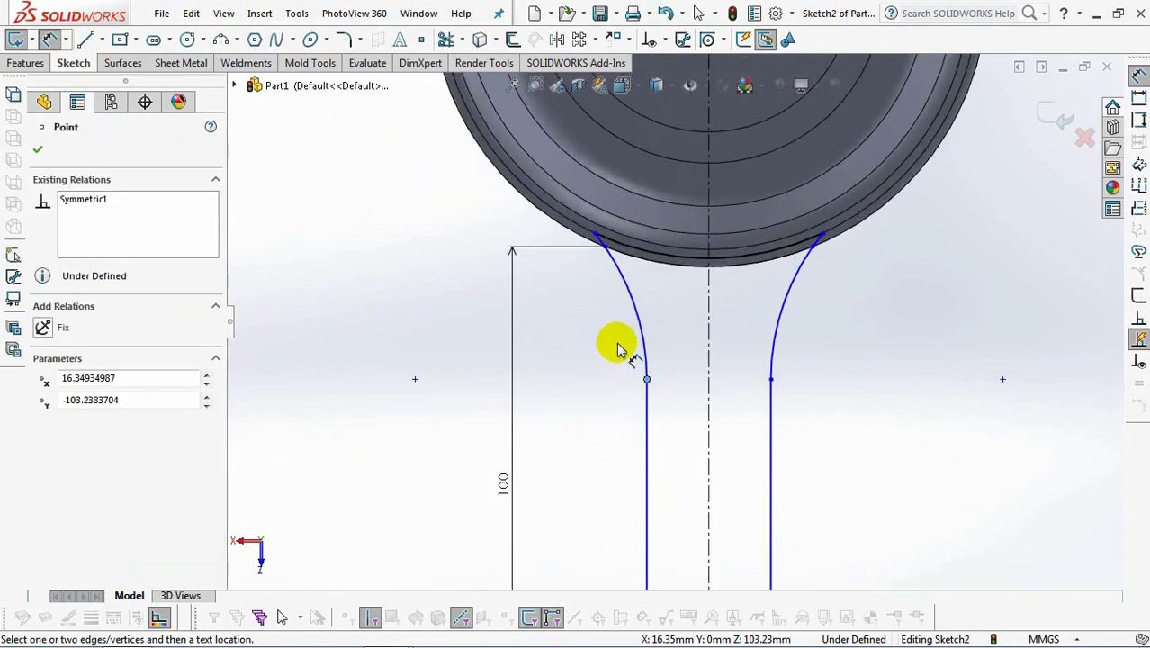
pyautogui.click(607, 251)
pyautogui.click(551, 309)
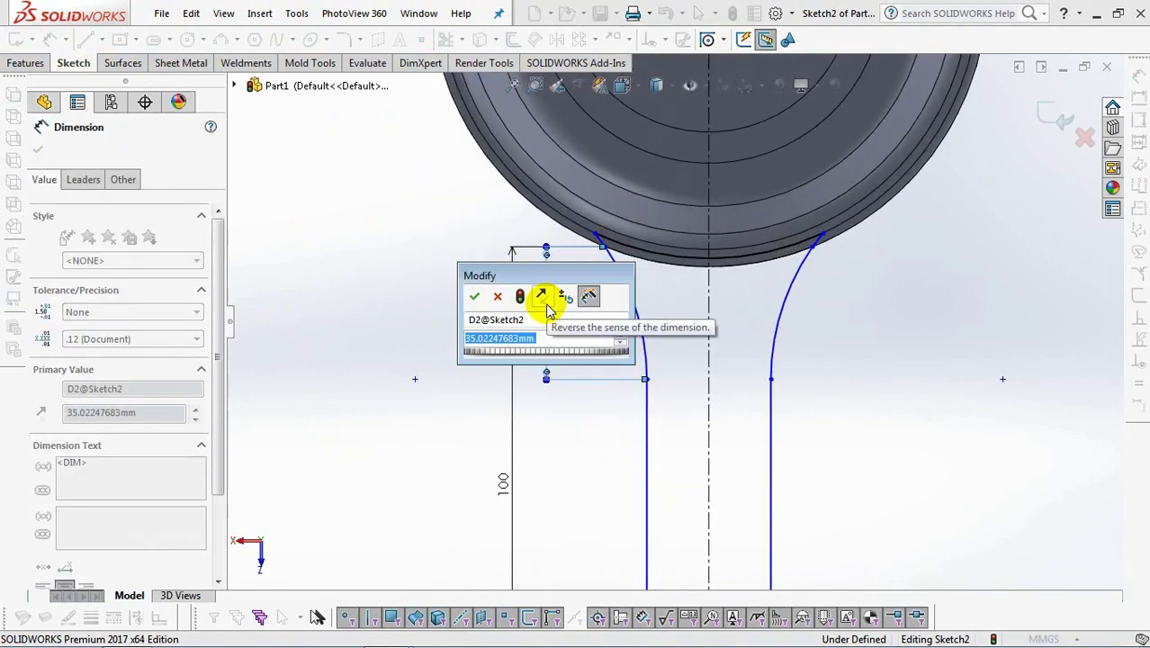
pyautogui.write('45')
pyautogui.click(475, 296)
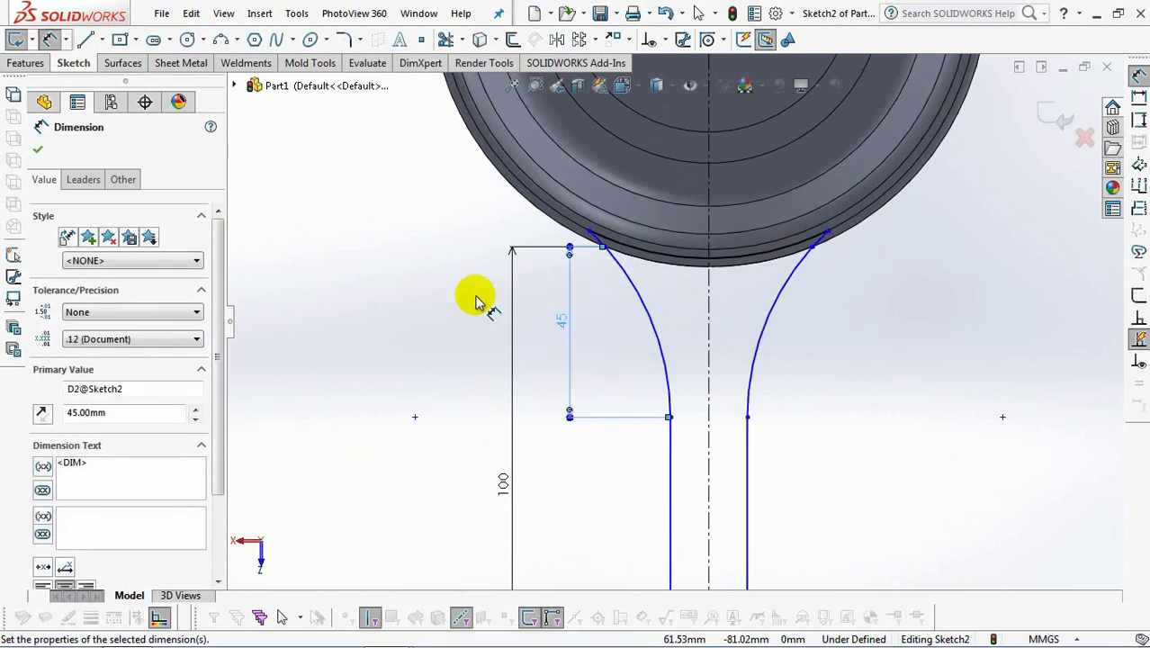
# - Set the distance between the two points where the side arcs cross the outer rim to 49 mm
pyautogui.click(603, 248)
pyautogui.click(813, 246)
pyautogui.click(740, 303)
pyautogui.write('49')
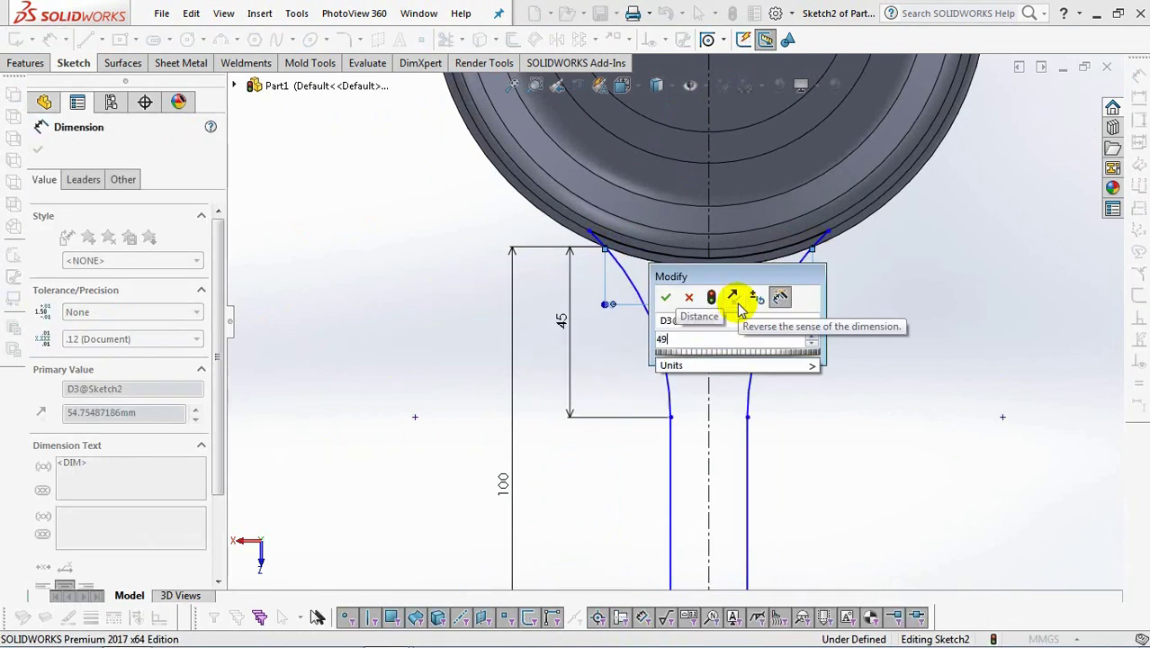
pyautogui.click(665, 297)
# - Dimension the width of the handle's end line and finish the handle sketch
pyautogui.scroll(5, 762, 462)
pyautogui.scroll(-2, 727, 459)
pyautogui.scroll(-3, 711, 450)
pyautogui.click(641, 405)
pyautogui.click(634, 444)
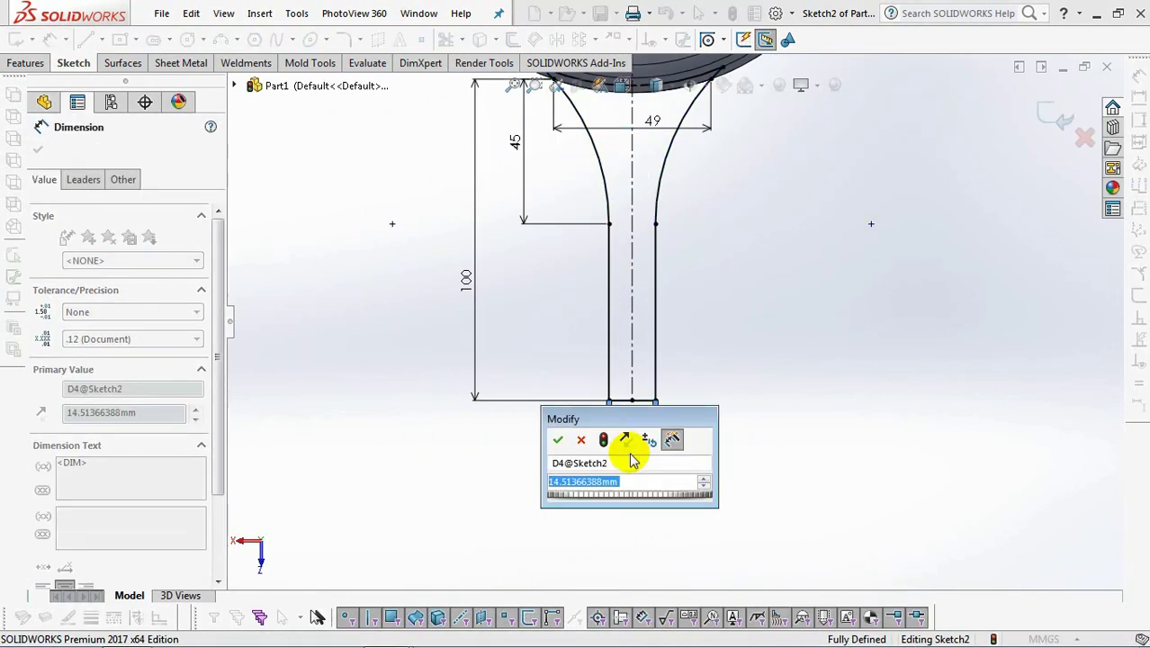
pyautogui.click(558, 440)
pyautogui.scroll(2, 666, 351)
pyautogui.press('Escape')
pyautogui.click(1055, 115)
# - Create a planar surface from the closed handle sketch
pyautogui.moveTo(1063, 119)
pyautogui.mouseDown(button='middle')
pyautogui.moveTo(827, 267)
pyautogui.moveTo(611, 304)
pyautogui.moveTo(547, 523)
pyautogui.moveTo(774, 305)
pyautogui.mouseUp(button='middle')
pyautogui.scroll(-2, 783, 178)
pyautogui.moveTo(784, 180)
pyautogui.mouseDown(button='middle')
pyautogui.moveTo(795, 219)
pyautogui.moveTo(780, 205)
pyautogui.mouseUp(button='middle')
pyautogui.click(134, 68)
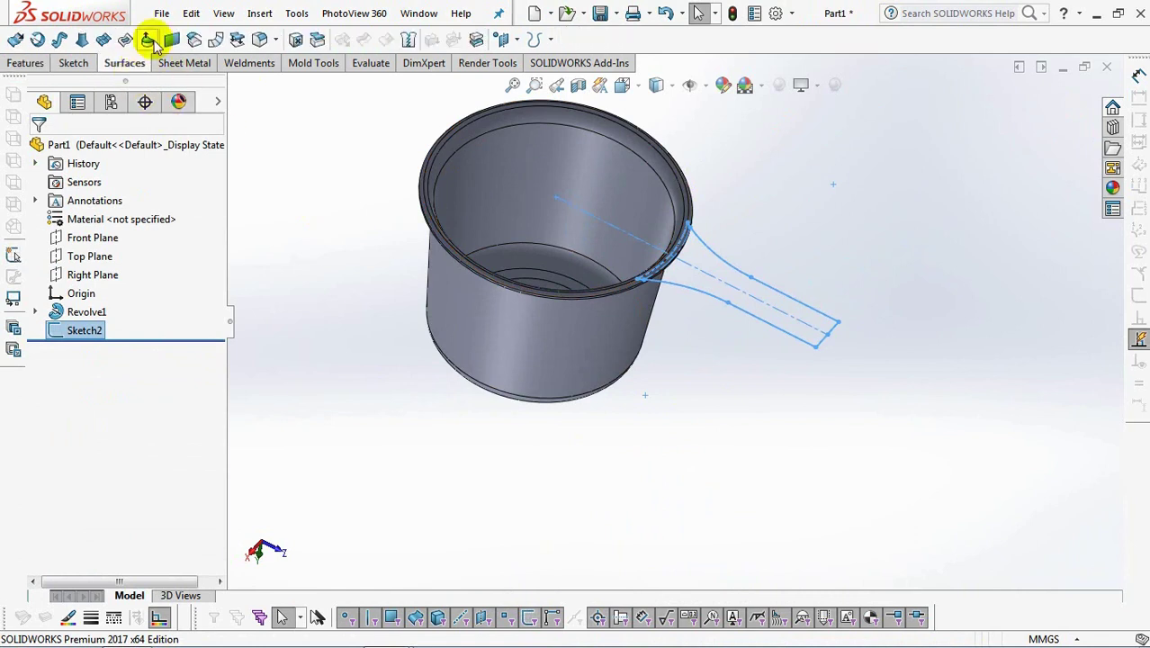
pyautogui.click(172, 39)
pyautogui.click(36, 146)
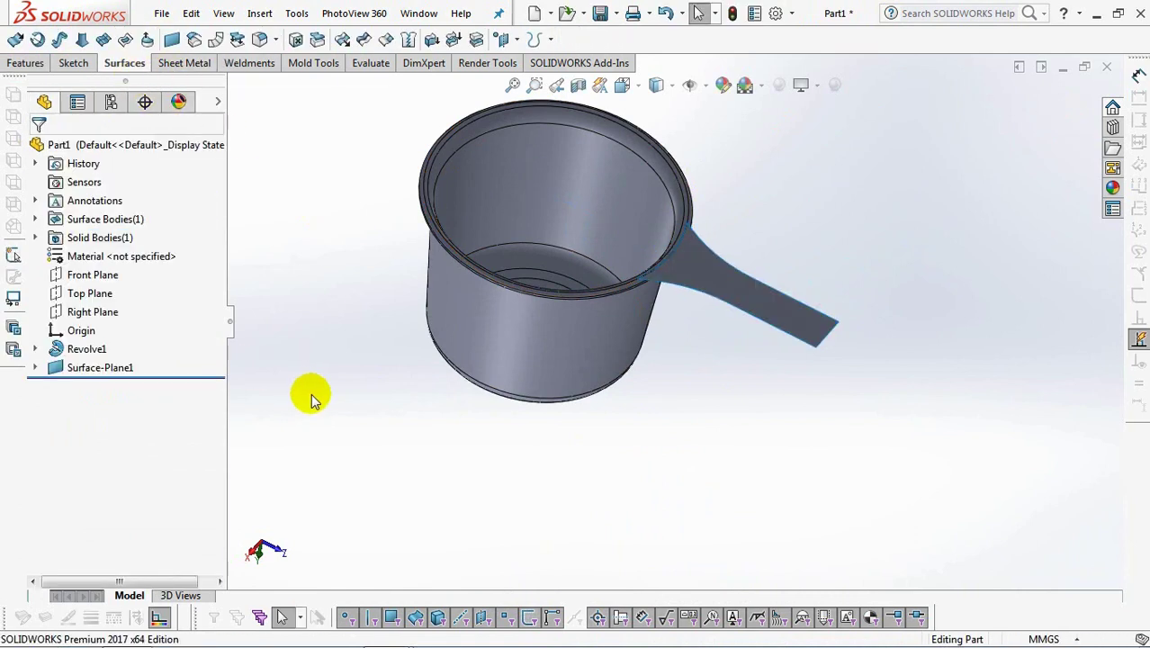
# - Start an extruded surface sketch on the handle's planar face with a center rectangle about 68 by 14 mm reaching the handle's end edge
pyautogui.click(15, 39)
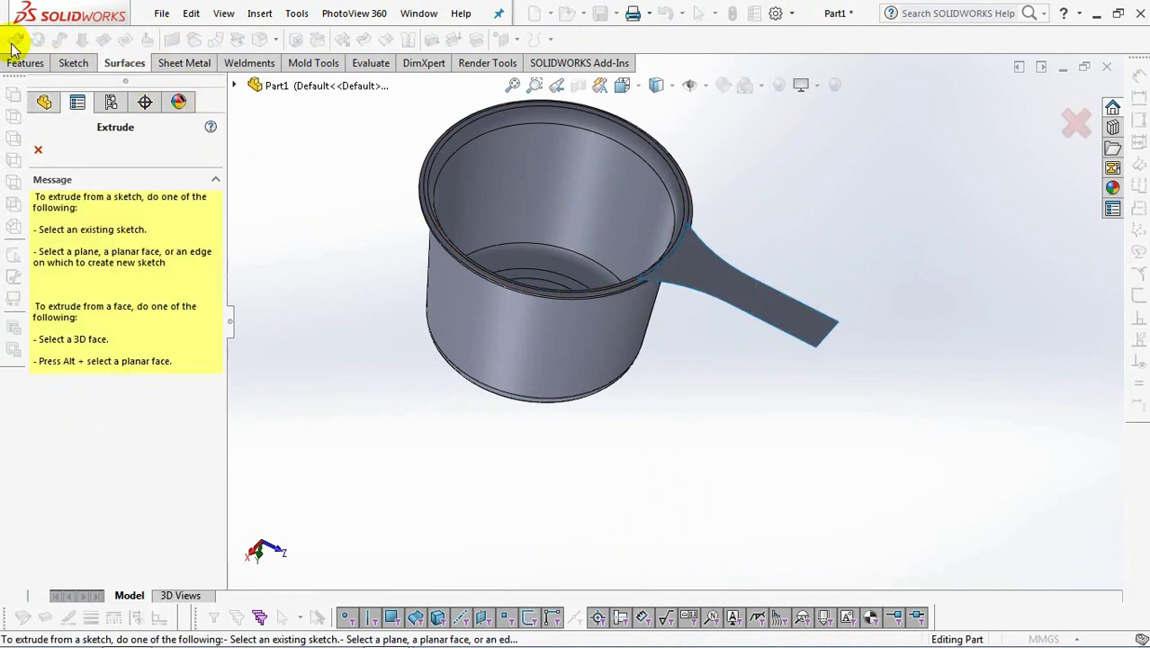
pyautogui.click(774, 301)
pyautogui.click(622, 86)
pyautogui.click(716, 251)
pyautogui.scroll(-2, 993, 329)
pyautogui.click(135, 40)
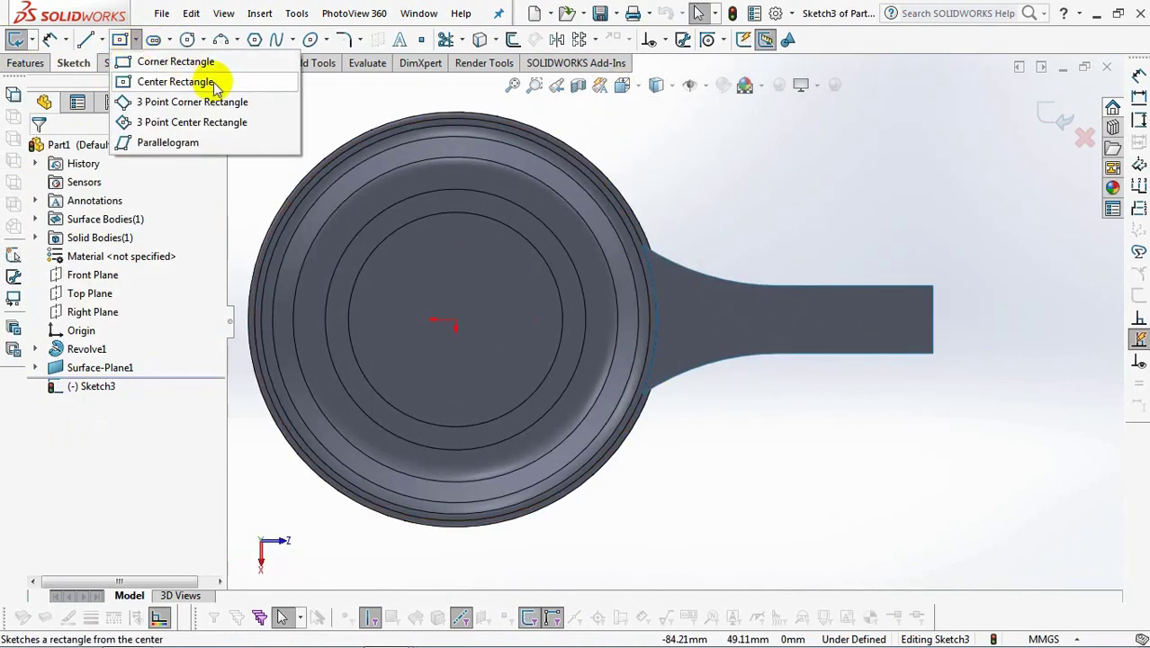
pyautogui.click(153, 79)
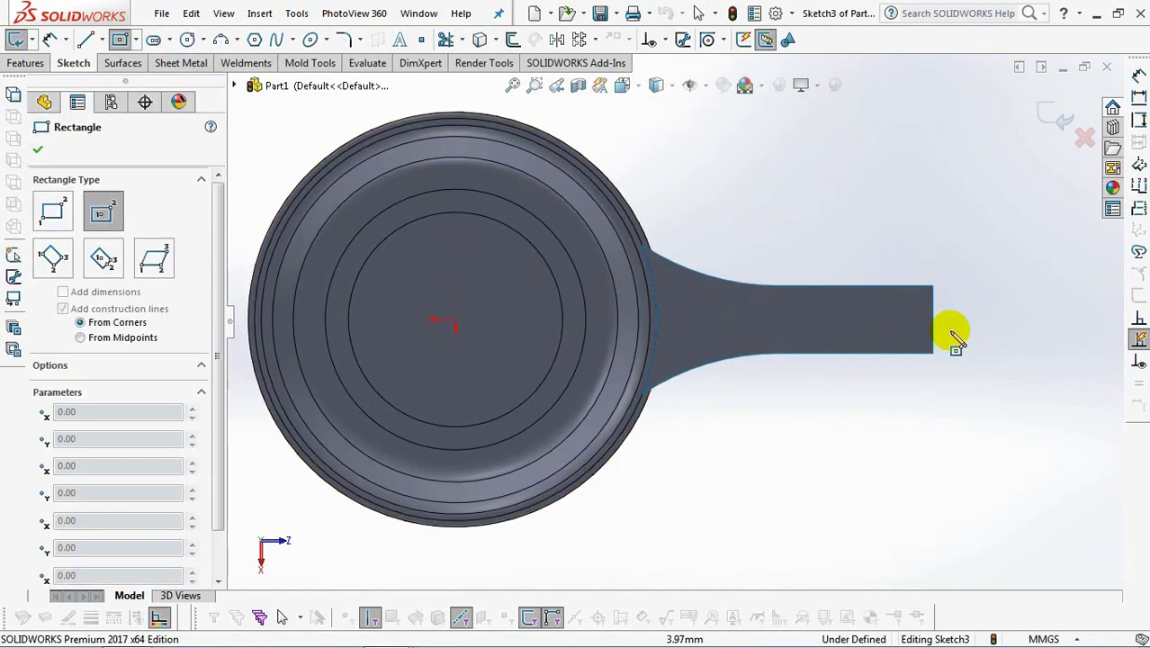
pyautogui.click(837, 319)
pyautogui.click(932, 301)
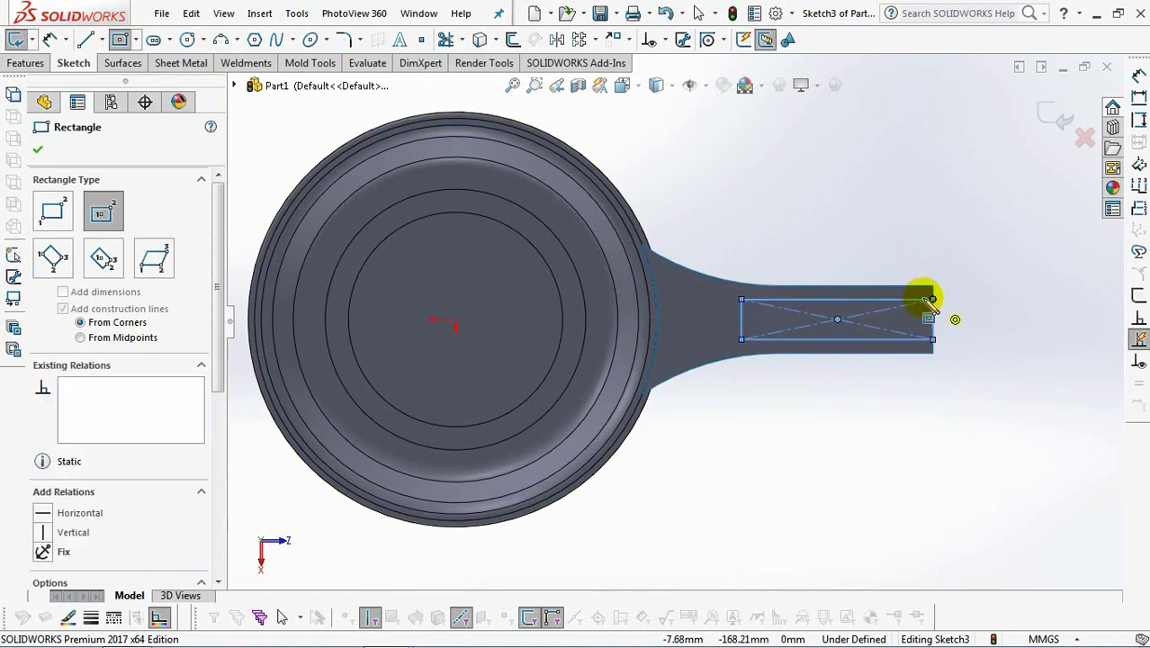
# - Draw a three-point arc bulging toward the cup between the two corners of the rectangle's inner end
pyautogui.click(224, 39)
pyautogui.scroll(-4, 770, 330)
pyautogui.click(696, 266)
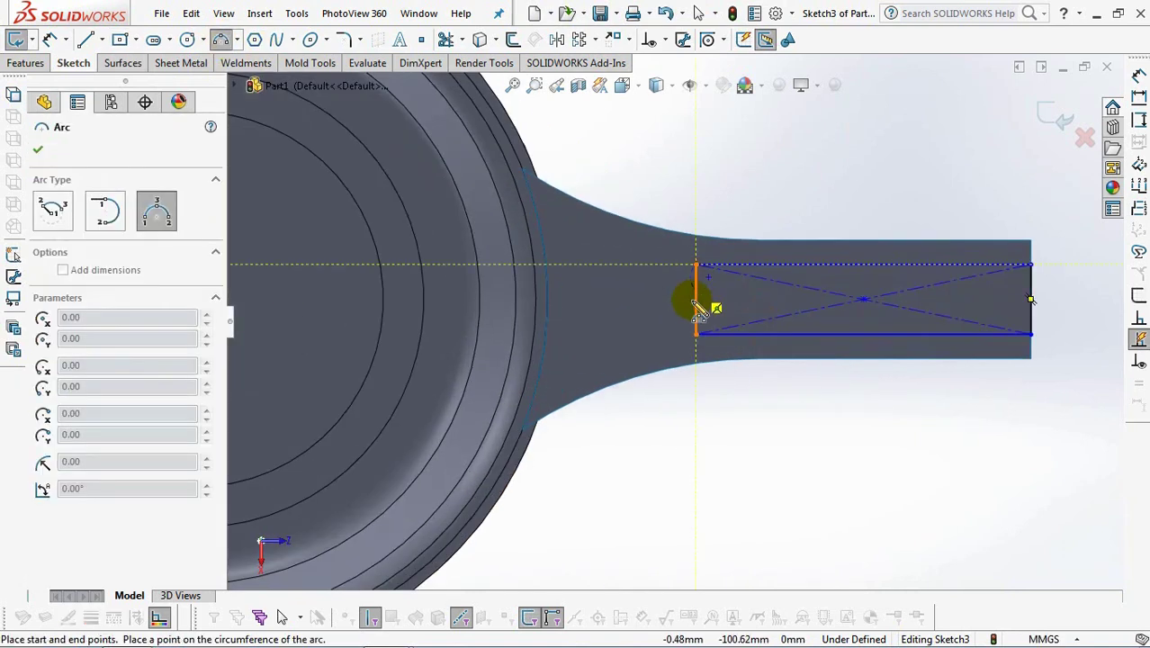
pyautogui.click(698, 334)
pyautogui.click(674, 325)
pyautogui.rightClick(675, 326)
pyautogui.click(698, 325)
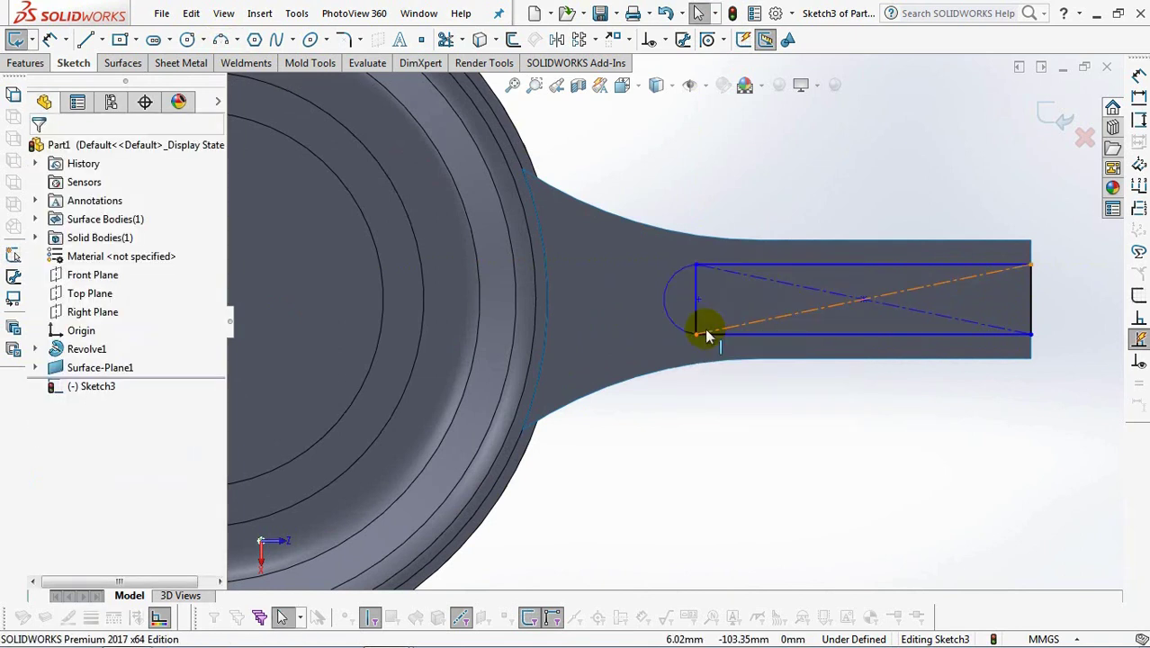
# - Add a horizontal relation between the rectangle's center point and the origin
pyautogui.click(665, 40)
pyautogui.click(680, 79)
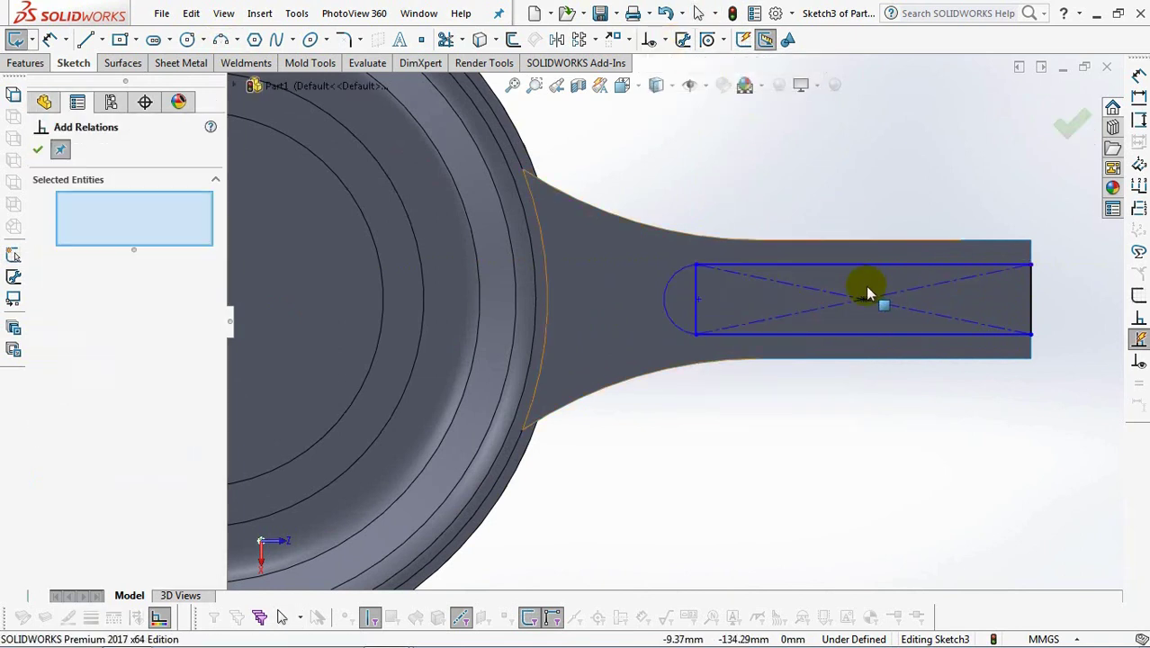
pyautogui.click(862, 298)
pyautogui.scroll(2, 839, 300)
pyautogui.click(342, 308)
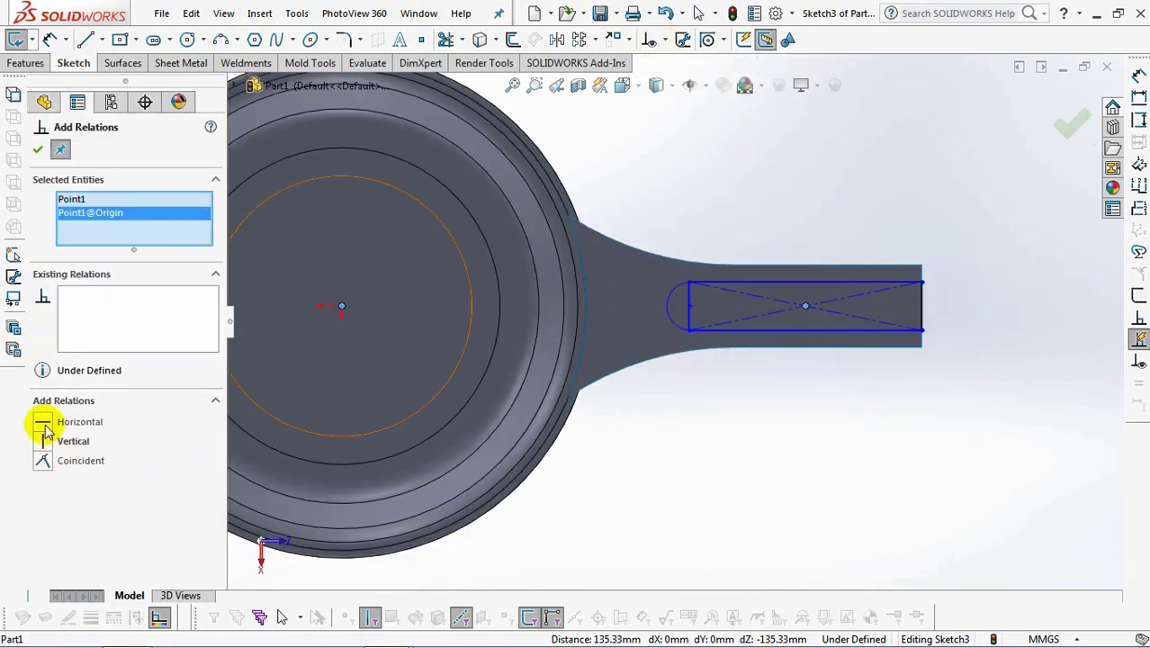
# - Constrain the arc's center to the midpoint of the rectangle's inner end line and convert that line to construction geometry
pyautogui.click(691, 321)
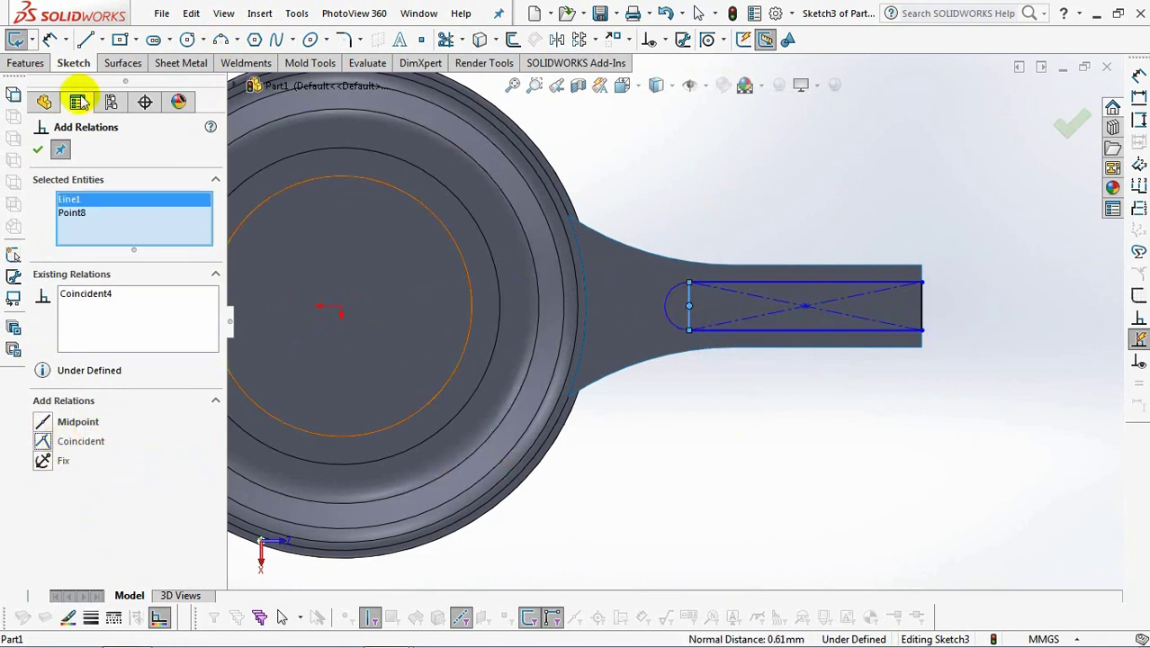
pyautogui.click(37, 150)
pyautogui.scroll(-1, 731, 332)
pyautogui.click(679, 312)
pyautogui.click(756, 264)
# - Set the length of the rectangle's long side to 64 mm
pyautogui.click(50, 39)
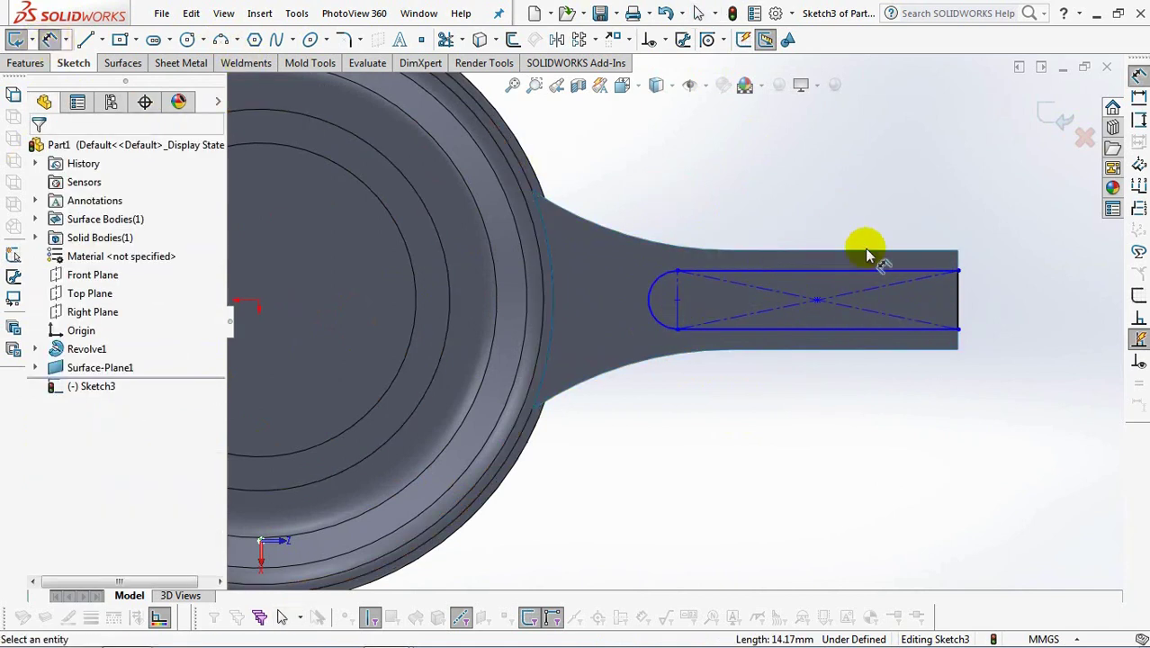
pyautogui.click(880, 273)
pyautogui.click(842, 205)
pyautogui.write('64')
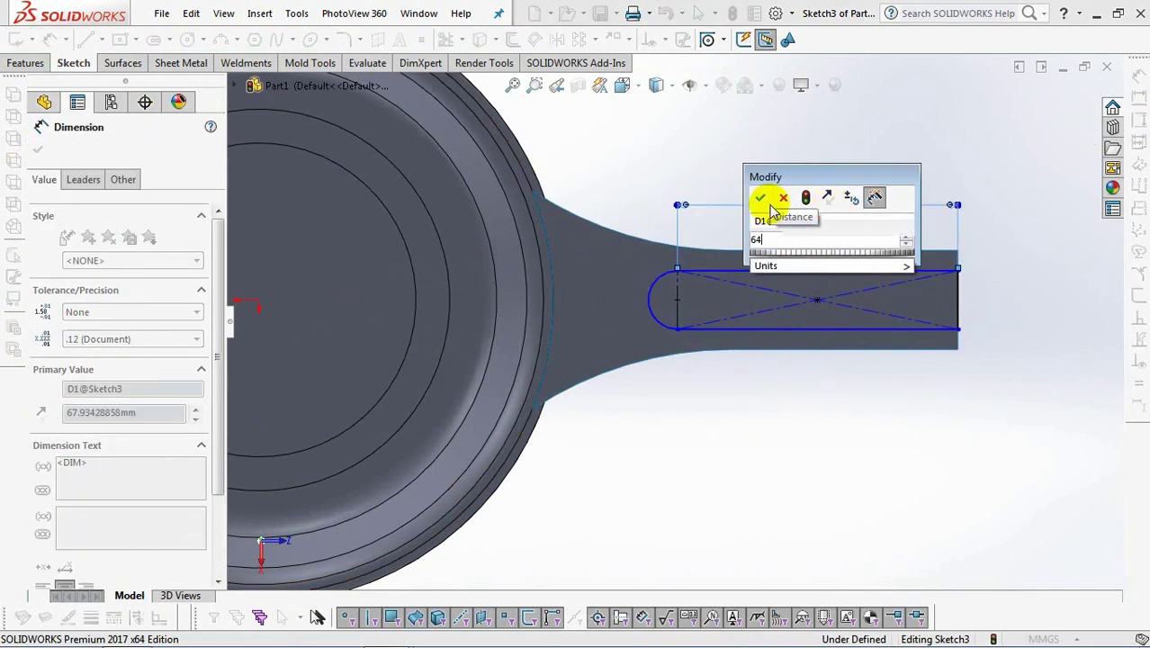
pyautogui.click(756, 200)
# - Set the rectangle's width at the handle's end to 16 mm and finish the sketch
pyautogui.click(956, 293)
pyautogui.click(1009, 298)
pyautogui.write('16')
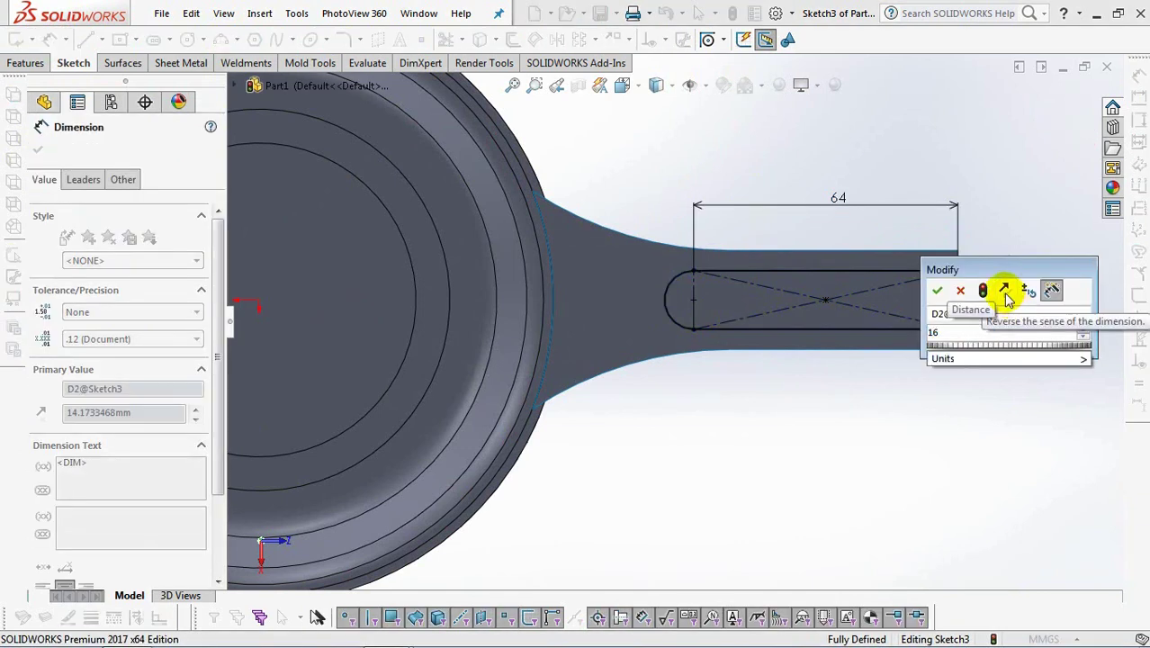
pyautogui.click(936, 289)
pyautogui.click(1055, 117)
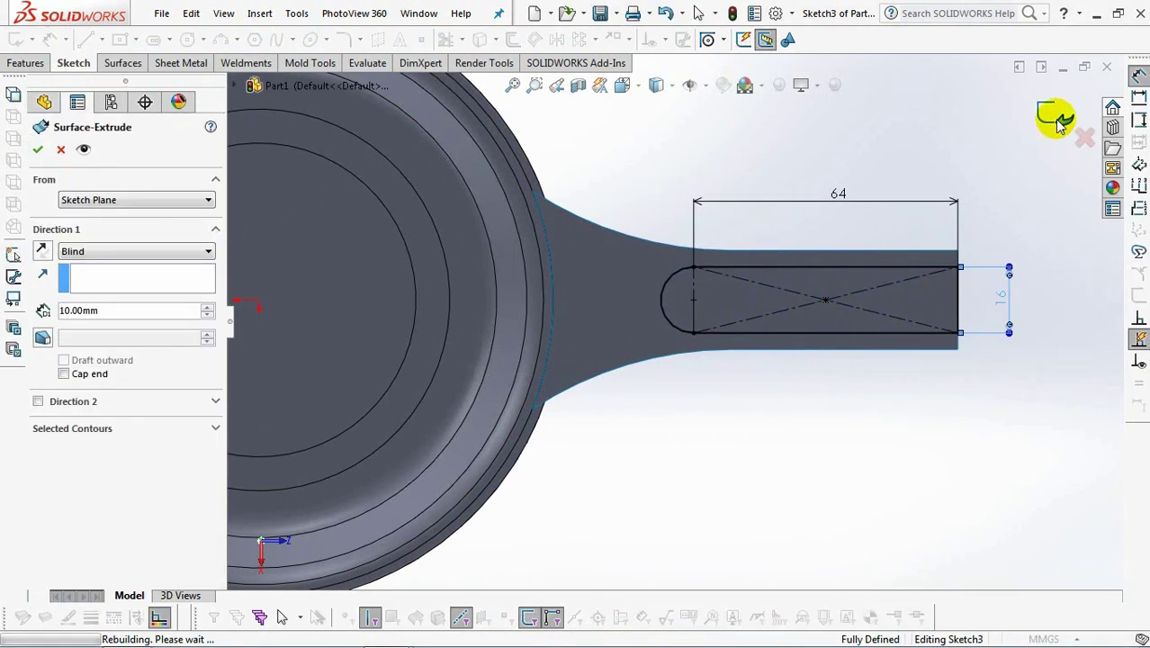
# - Extrude the grip surface 13 mm downward with a 3° inward draft and a capped end
pyautogui.moveTo(734, 487)
pyautogui.mouseDown(button='middle')
pyautogui.moveTo(750, 442)
pyautogui.moveTo(713, 274)
pyautogui.moveTo(689, 241)
pyautogui.mouseUp(button='middle')
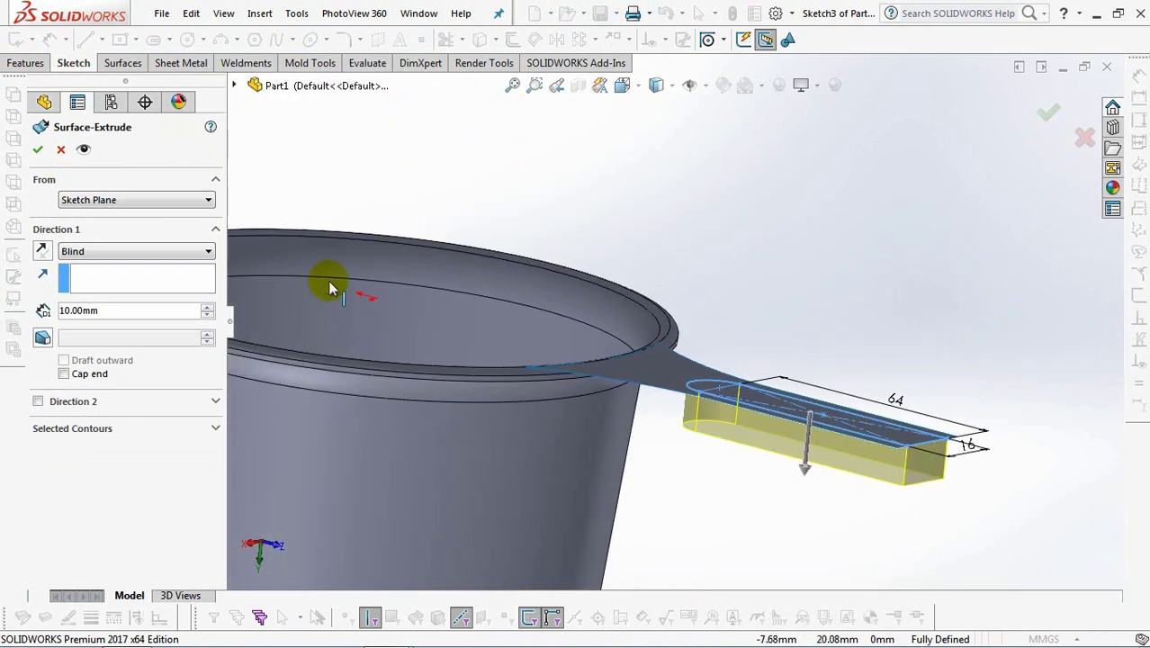
pyautogui.write('13')
pyautogui.press('Return')
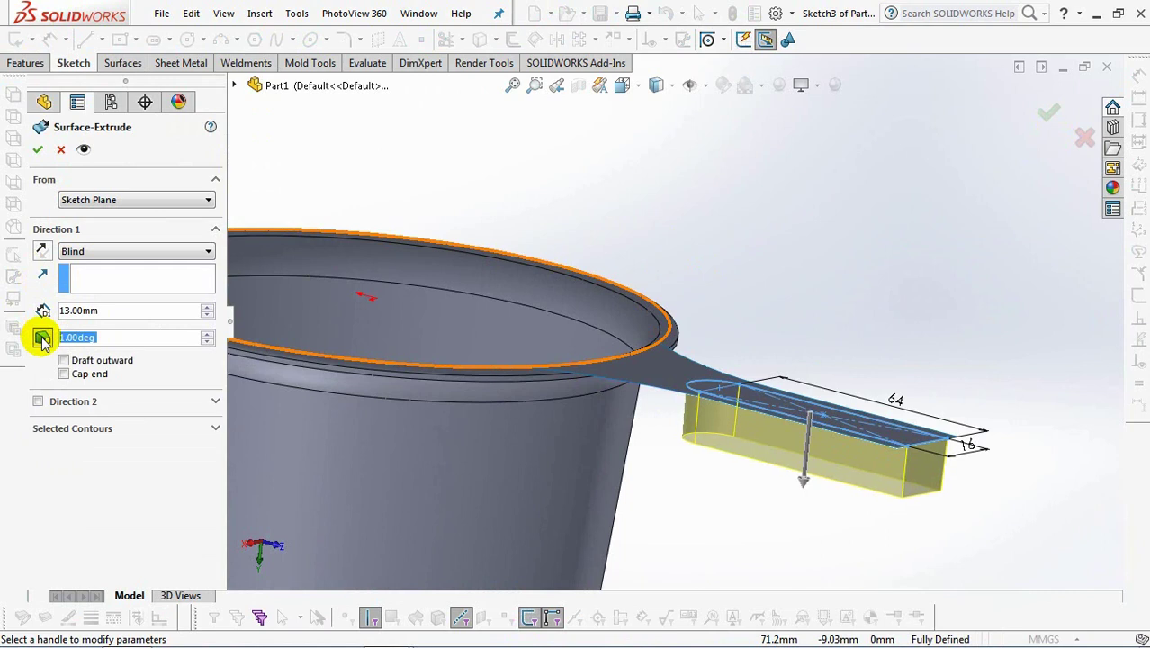
pyautogui.press('Return')
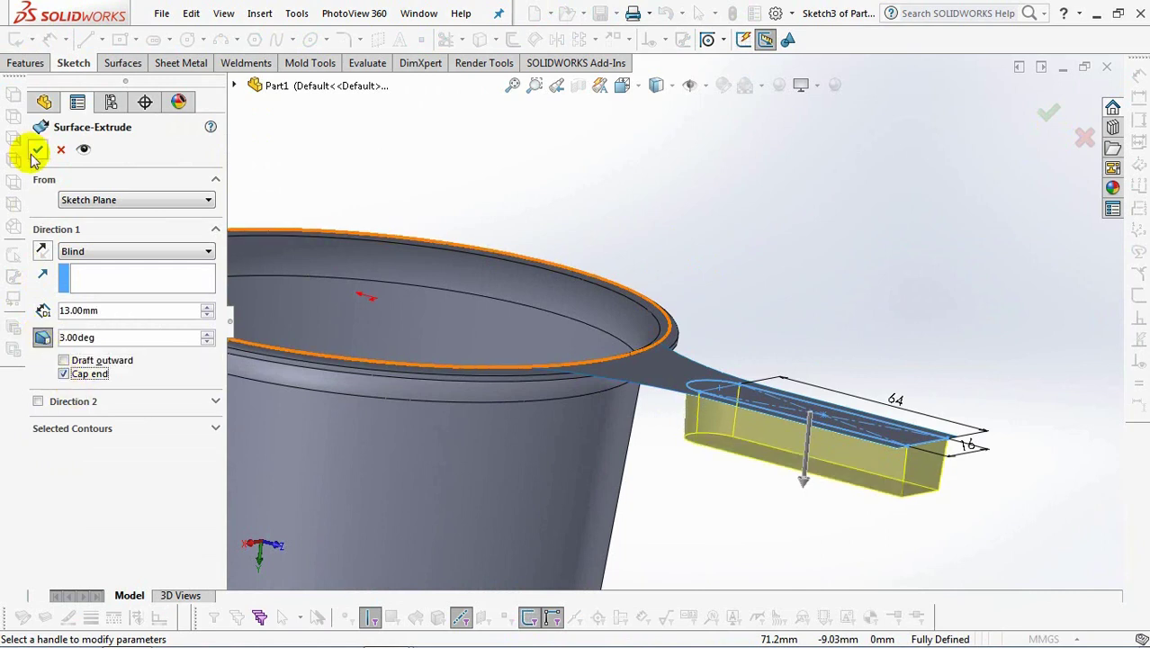
pyautogui.click(37, 150)
# - Fillet the bottom edge of the extruded grip surface with a 4 mm radius and tangent propagation
pyautogui.moveTo(740, 253); pyautogui.dragTo(813, 416, button='middle')
pyautogui.click(250, 40)
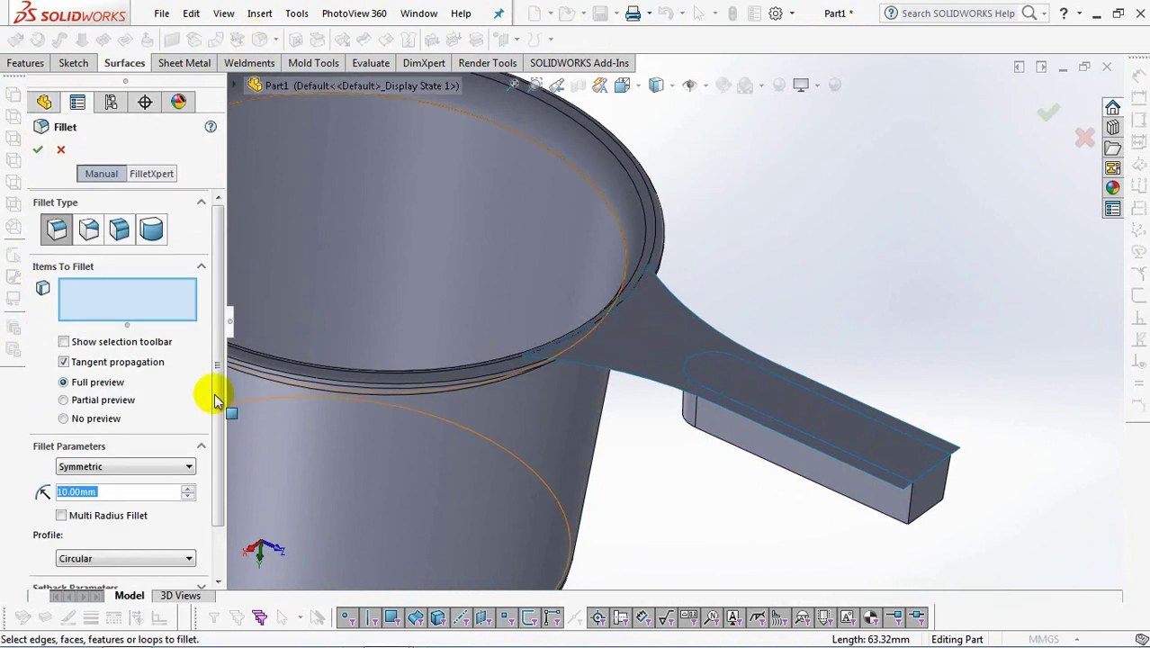
pyautogui.write('4')
pyautogui.press('Return')
pyautogui.moveTo(713, 542); pyautogui.dragTo(780, 238, button='middle')
pyautogui.click(861, 191)
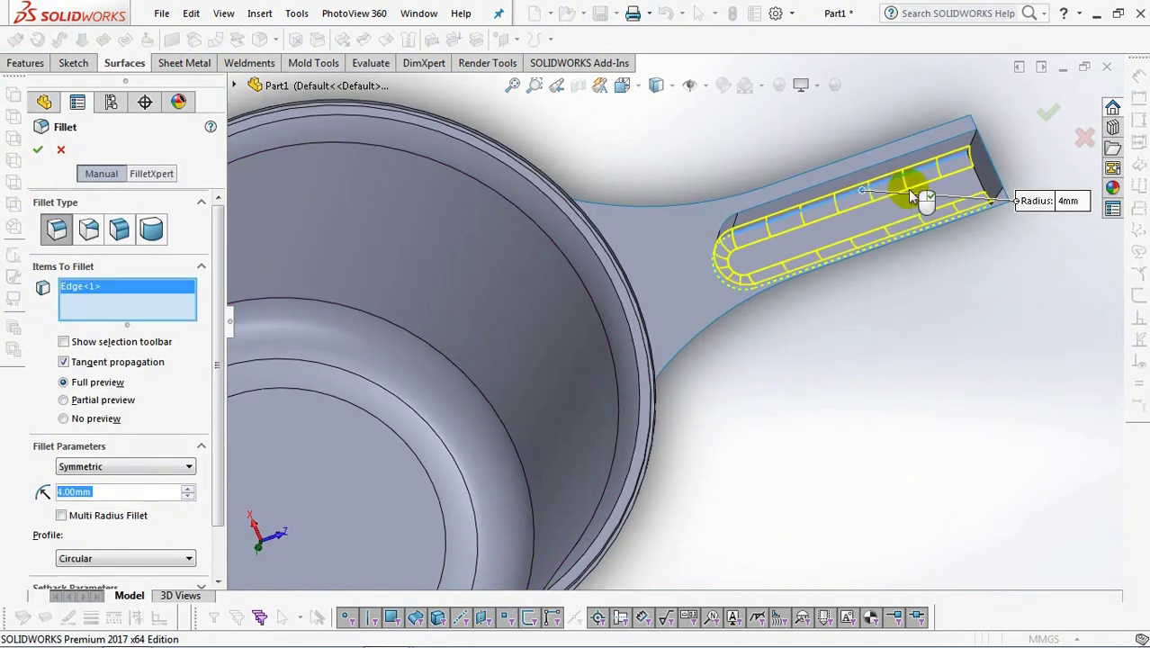
pyautogui.click(1050, 114)
# - Trim the planar handle surface with the filleted grip surface, keeping the portion outside the grip outline
pyautogui.moveTo(894, 147); pyautogui.dragTo(785, 131, button='middle')
pyautogui.scroll(-3, 784, 130)
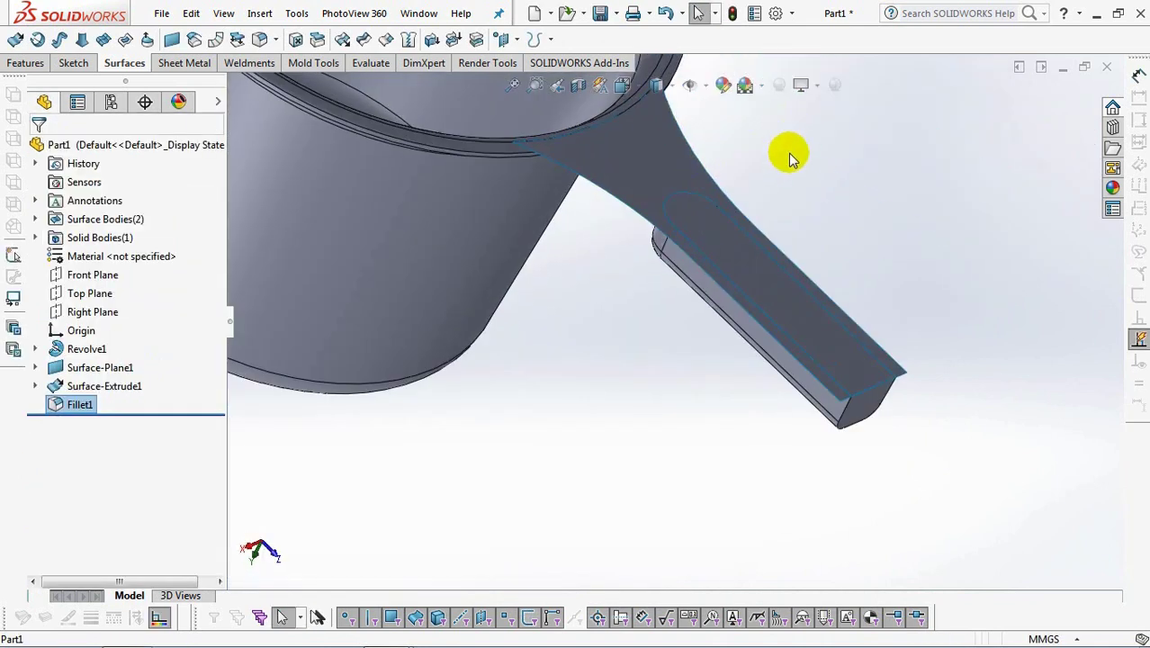
pyautogui.click(364, 41)
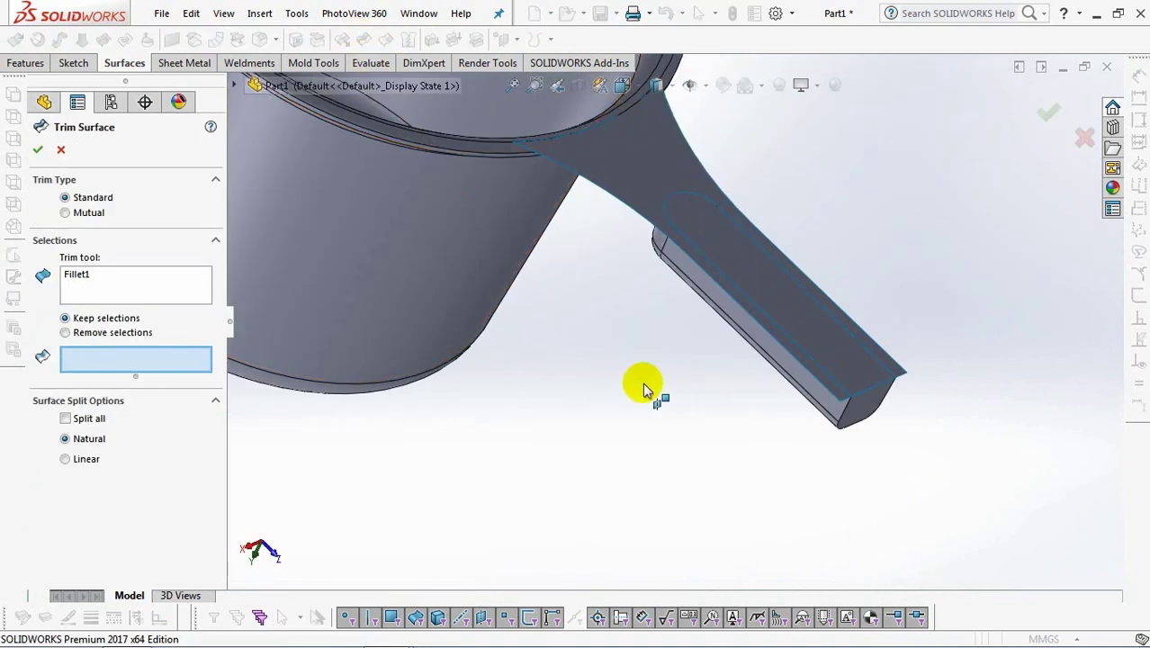
pyautogui.click(97, 286)
pyautogui.click(129, 365)
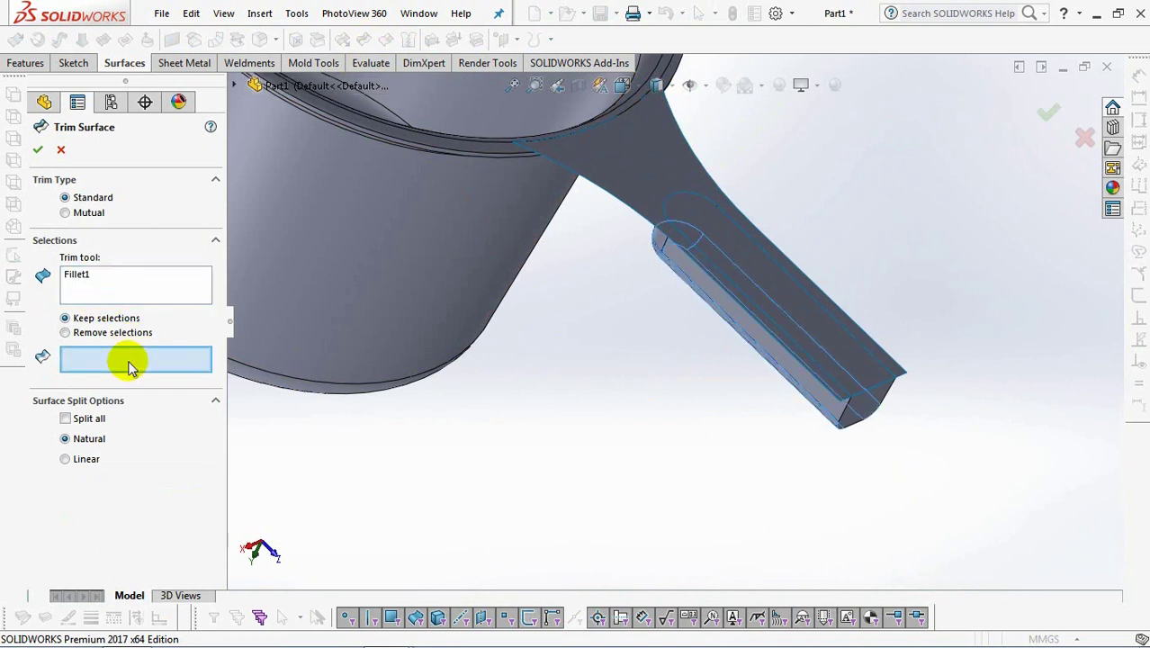
pyautogui.click(653, 184)
pyautogui.press('Return')
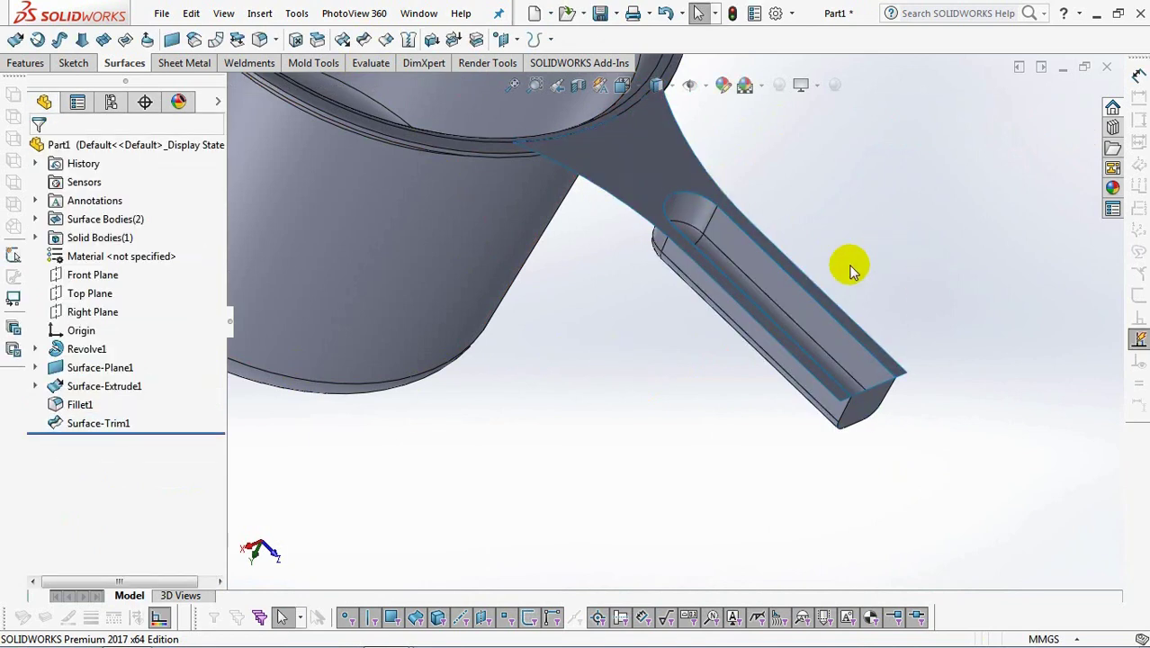
# - Delete the flat end face of the grip surface at the handle's free end
pyautogui.click(295, 39)
pyautogui.click(861, 410)
pyautogui.moveTo(864, 412); pyautogui.dragTo(967, 348, button='middle')
pyautogui.click(1055, 135)
pyautogui.moveTo(1054, 134); pyautogui.dragTo(1015, 321, button='middle')
pyautogui.scroll(2, 936, 200)
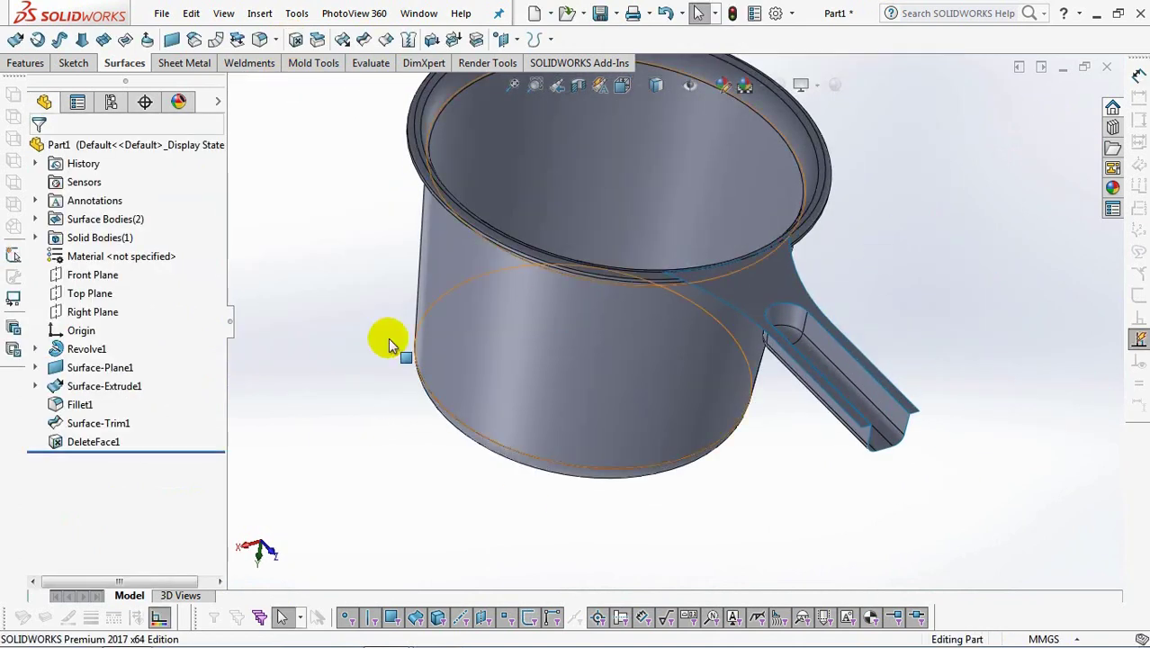
# - On the Right Plane, sketch a line about 28 mm long sloping down and outward from the handle's upper end, with a point on it
pyautogui.click(82, 312)
pyautogui.click(106, 297)
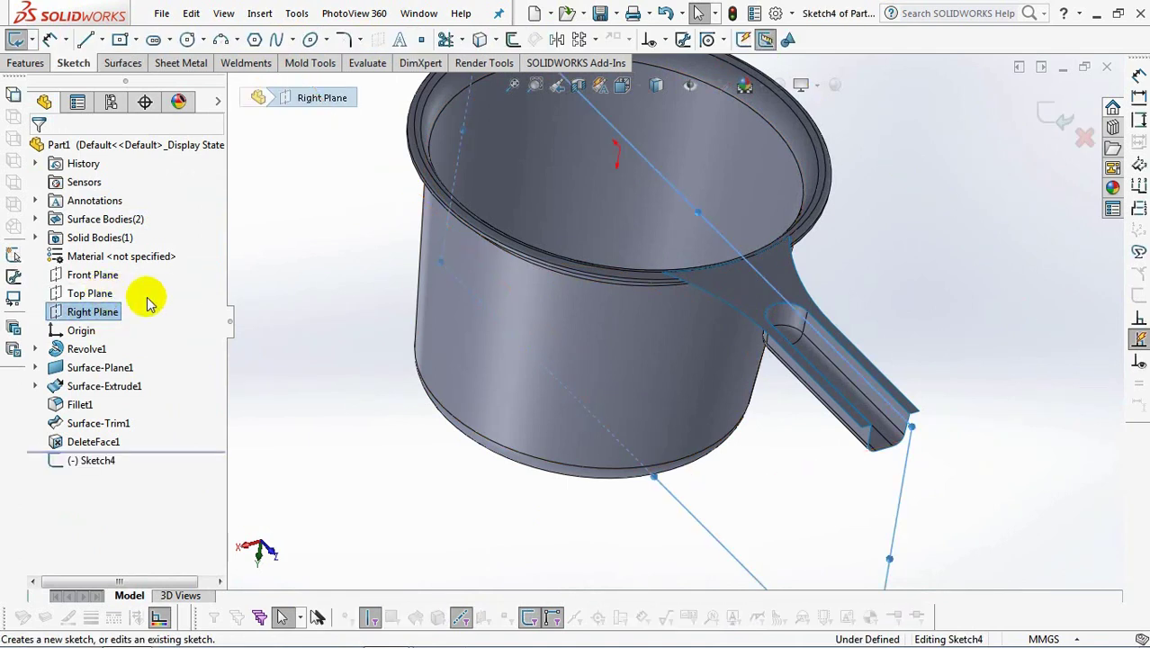
pyautogui.click(622, 85)
pyautogui.click(615, 331)
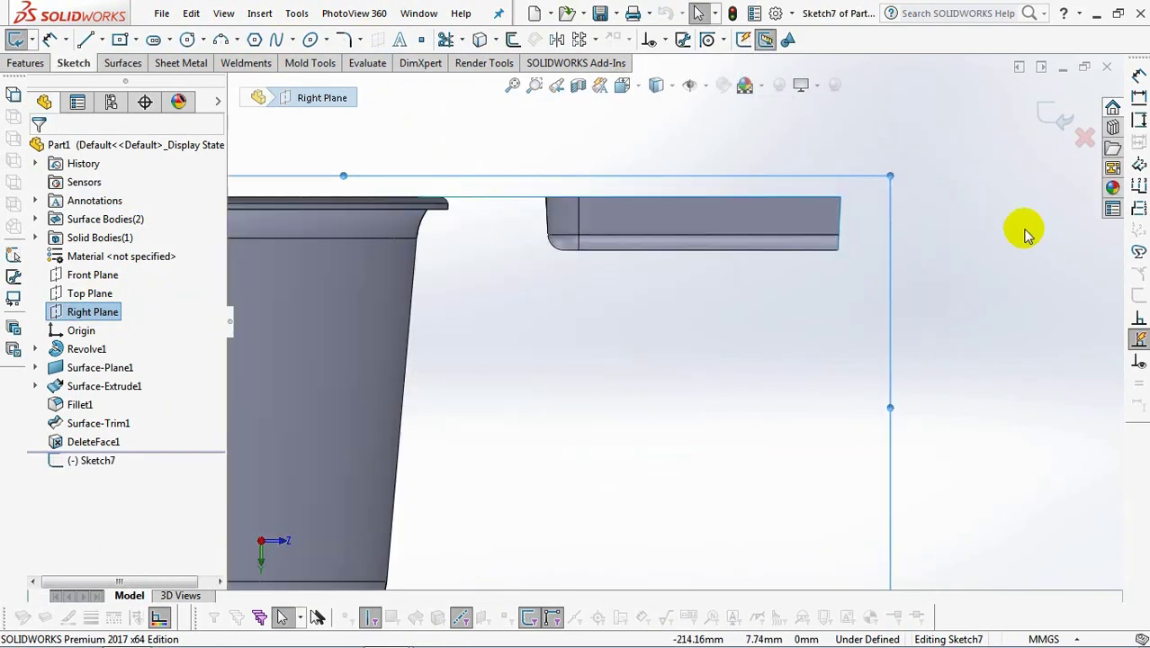
pyautogui.scroll(-5, 1023, 231)
pyautogui.click(86, 38)
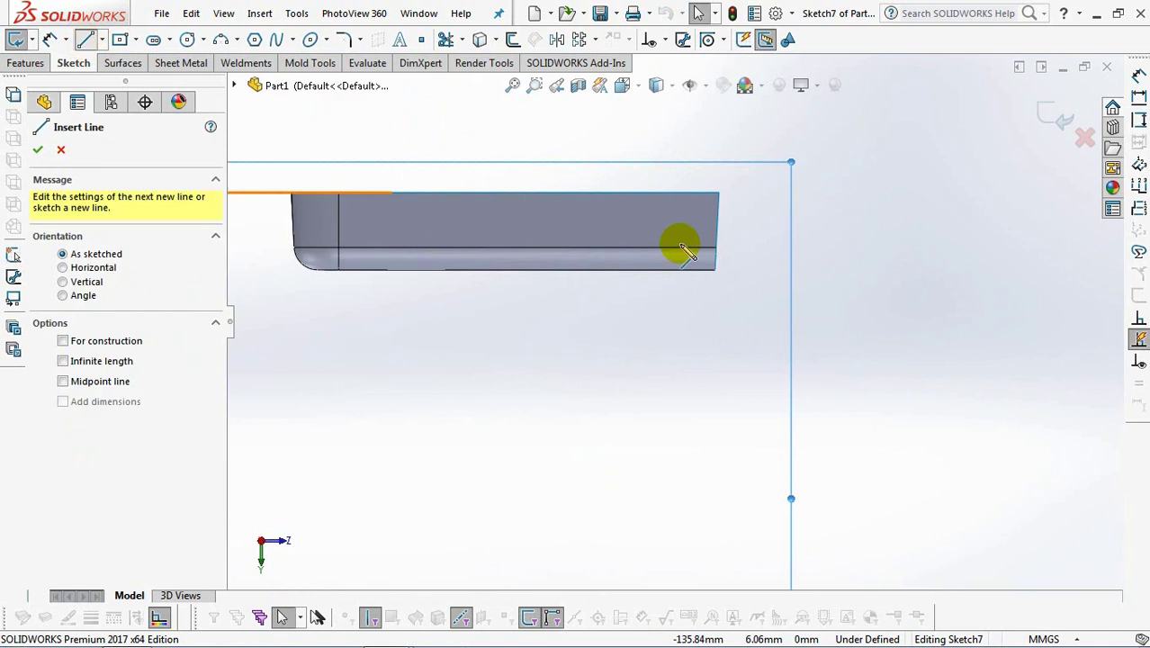
pyautogui.click(718, 193)
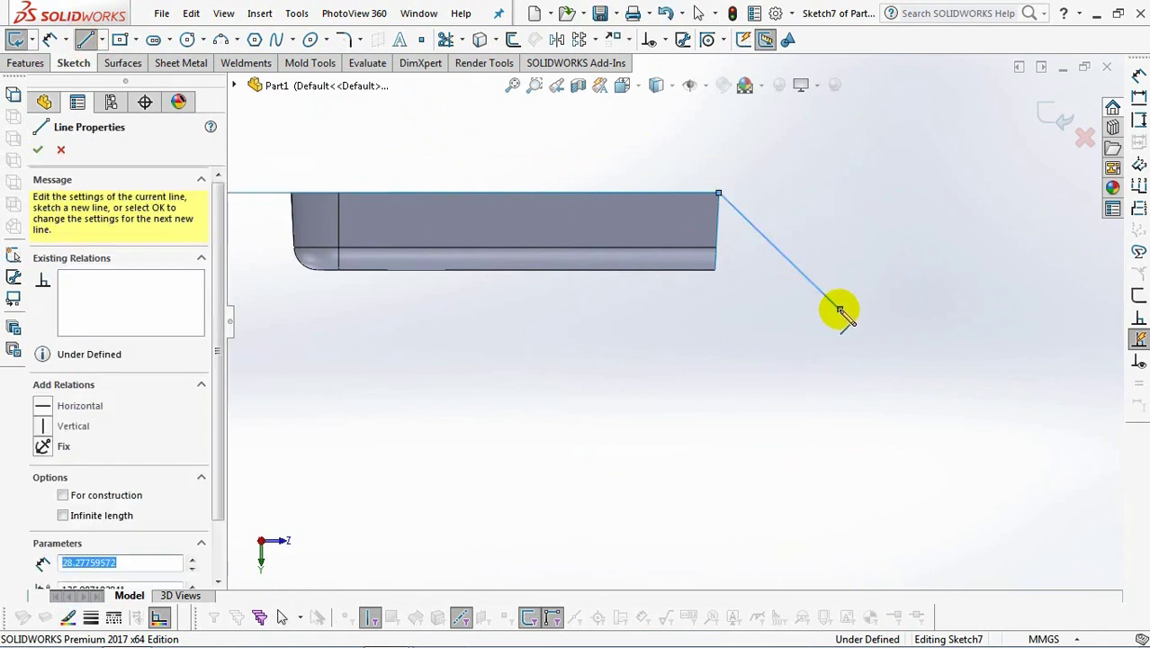
pyautogui.rightClick(839, 311)
pyautogui.click(859, 320)
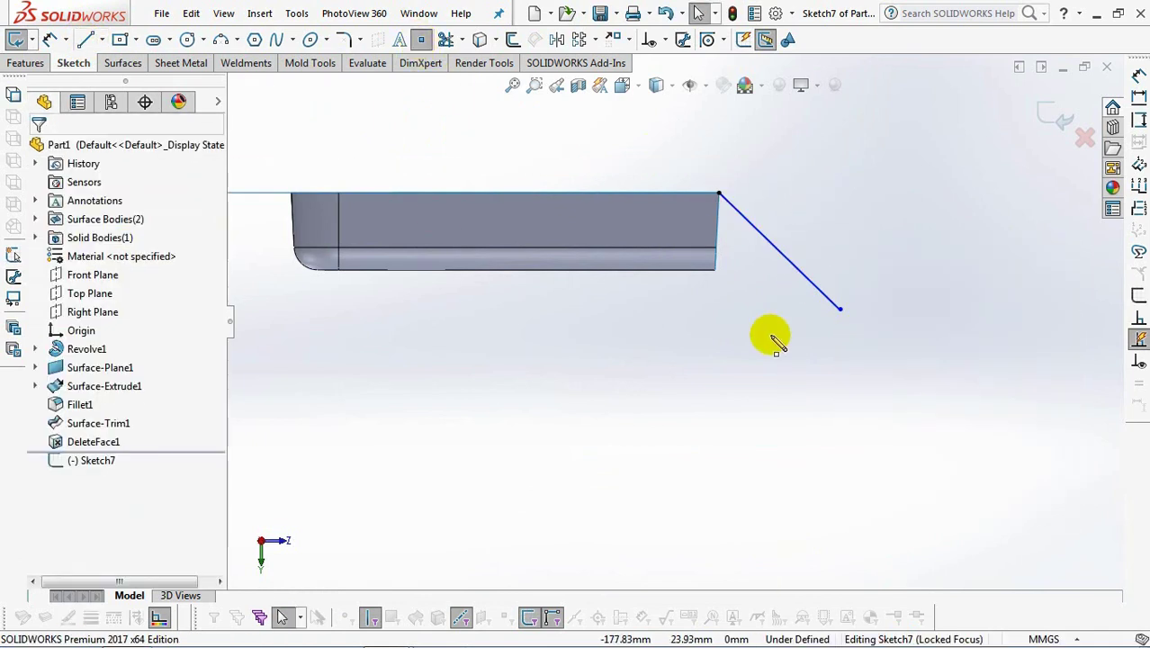
pyautogui.click(820, 299)
# - Set the angle between the sloping line and the handle's top edge to 50°
pyautogui.click(50, 39)
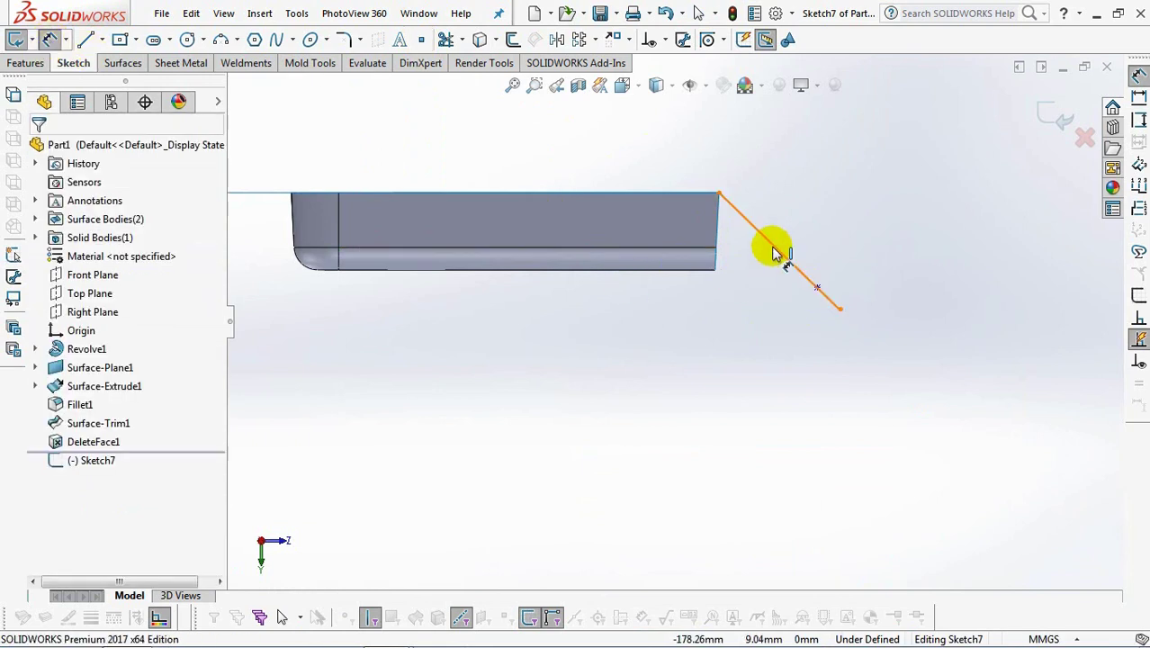
pyautogui.click(770, 249)
pyautogui.click(662, 194)
pyautogui.click(904, 243)
pyautogui.write('50')
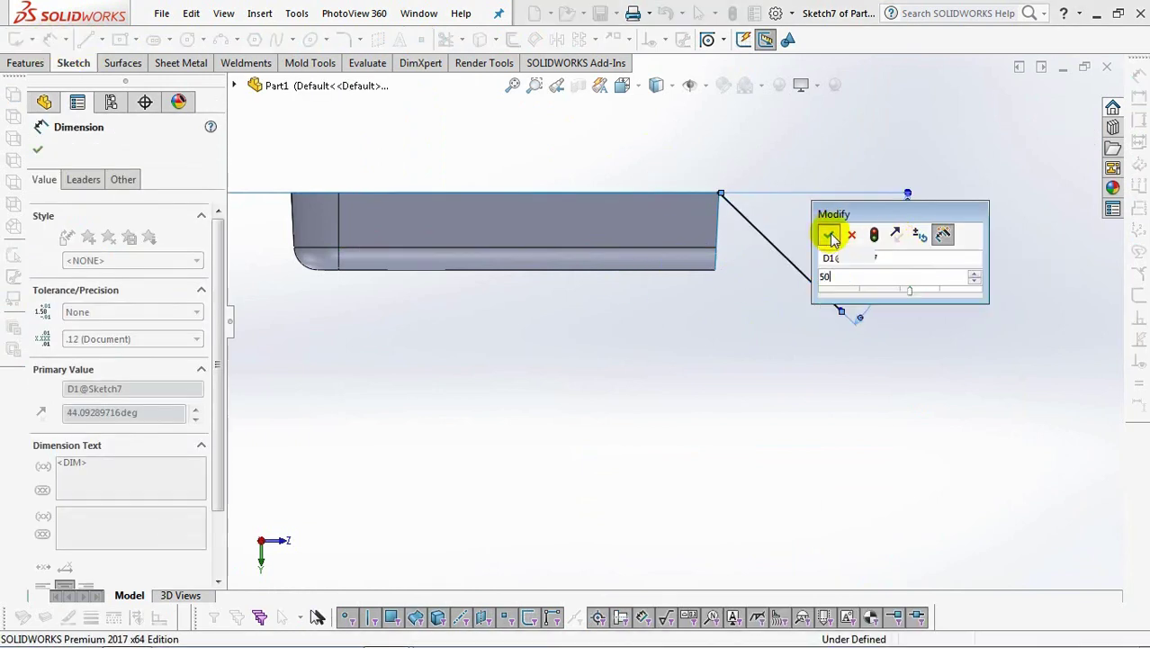
pyautogui.click(828, 236)
# - Set the sloping line's length to 38 mm
pyautogui.click(781, 261)
pyautogui.click(733, 304)
pyautogui.write('38')
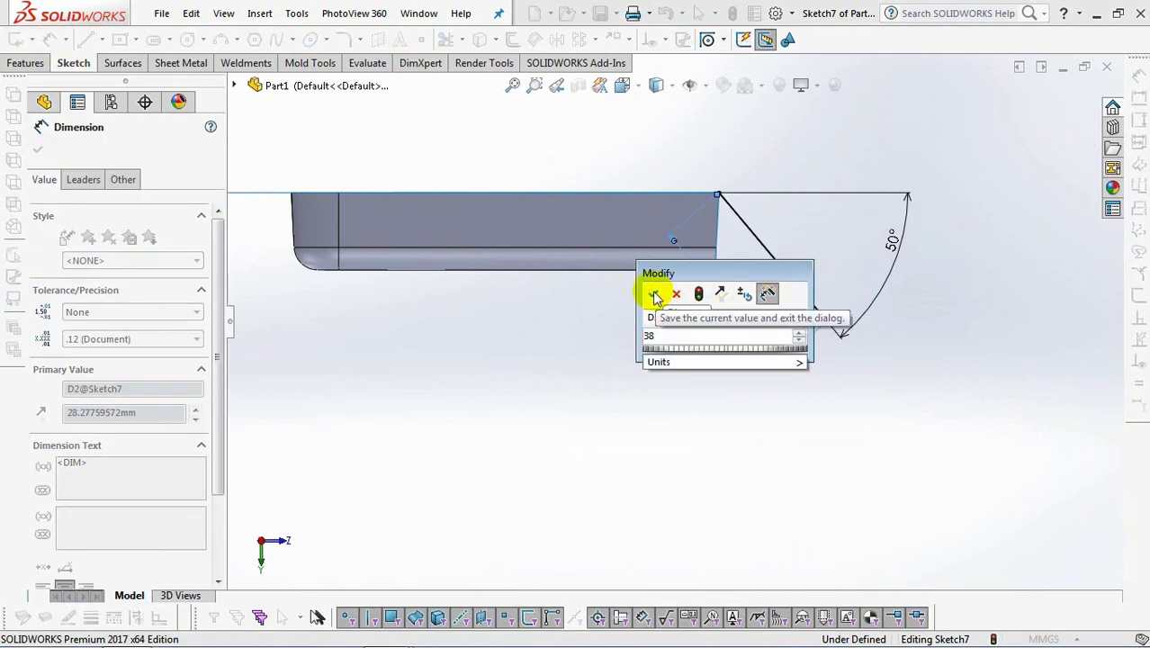
pyautogui.click(653, 294)
# - Set the distance between the point on the sloping line and the line's lower end to 4 mm, and finish the sketch
pyautogui.click(837, 365)
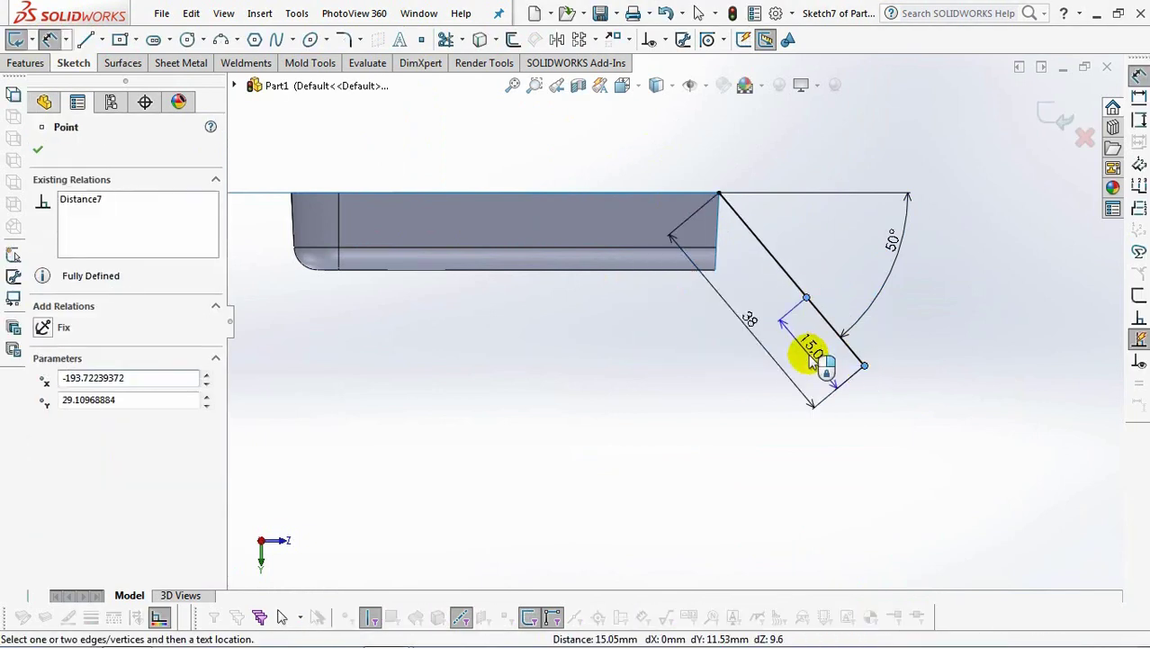
pyautogui.click(809, 362)
pyautogui.write('4')
pyautogui.click(735, 349)
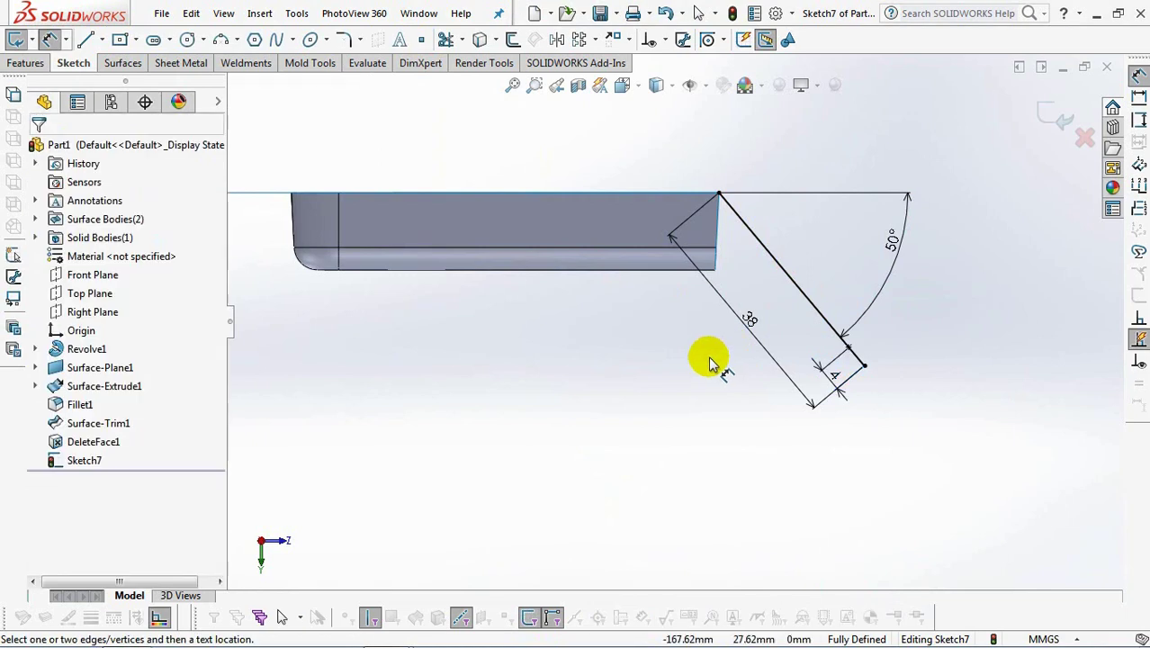
pyautogui.click(1049, 114)
# - On the Right Plane, sketch construction lines: a short horizontal one from the handle's lower corner, continuing about 7.4 mm perpendicular to the sloping line
pyautogui.click(90, 311)
pyautogui.click(82, 290)
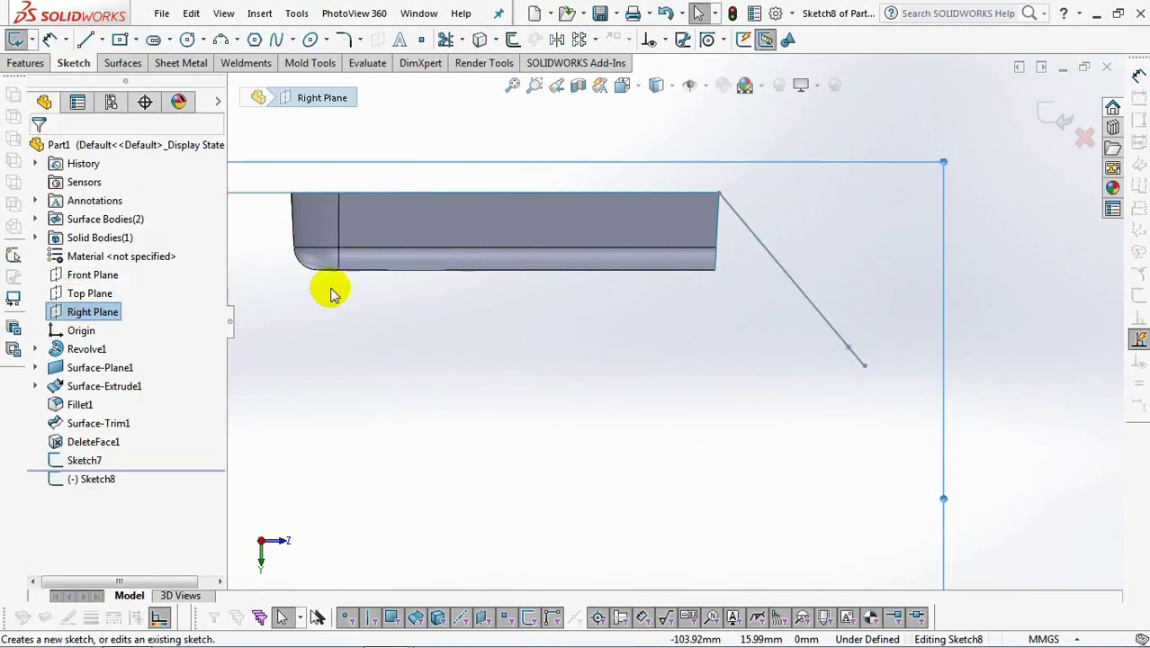
pyautogui.click(103, 40)
pyautogui.click(174, 80)
pyautogui.scroll(-3, 765, 257)
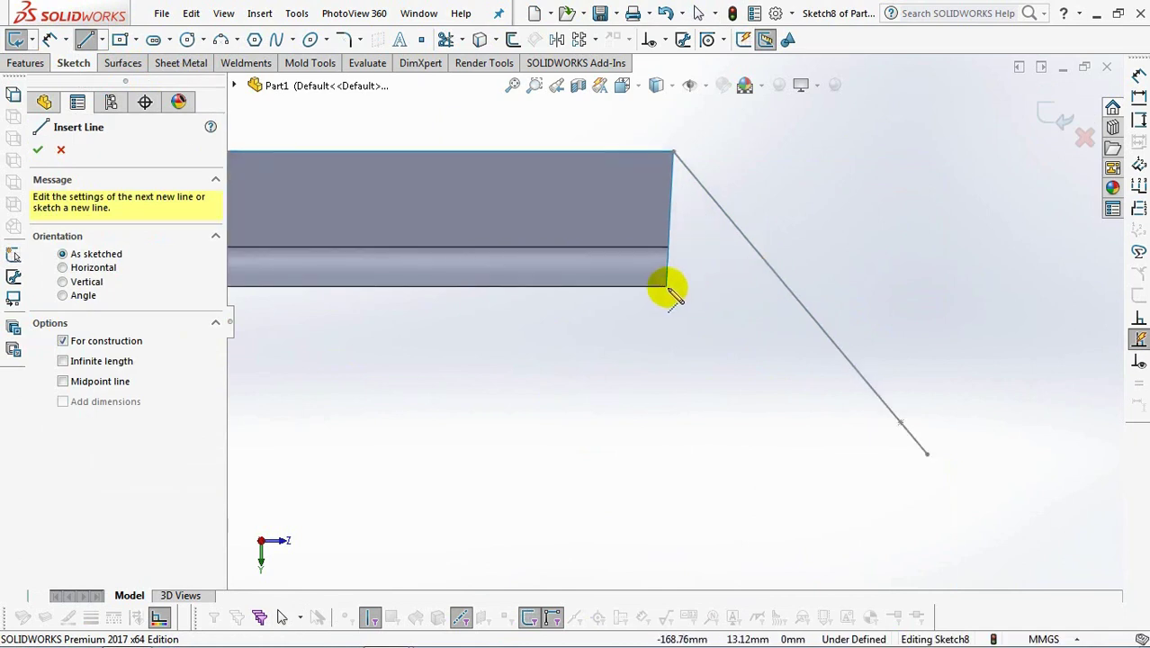
pyautogui.click(666, 286)
pyautogui.click(687, 286)
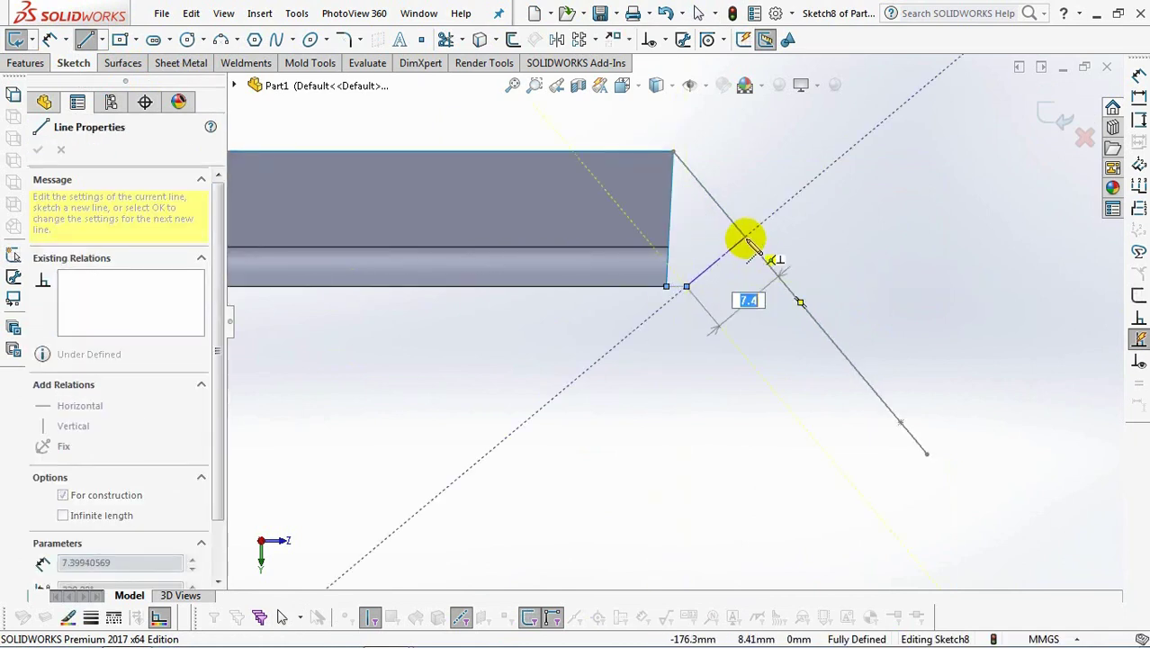
pyautogui.rightClick(745, 237)
pyautogui.click(785, 255)
# - Draw a solid line down from the construction lines' corner, continuing as a tangent arc to the point near the sloping line's lower end
pyautogui.click(86, 41)
pyautogui.click(687, 286)
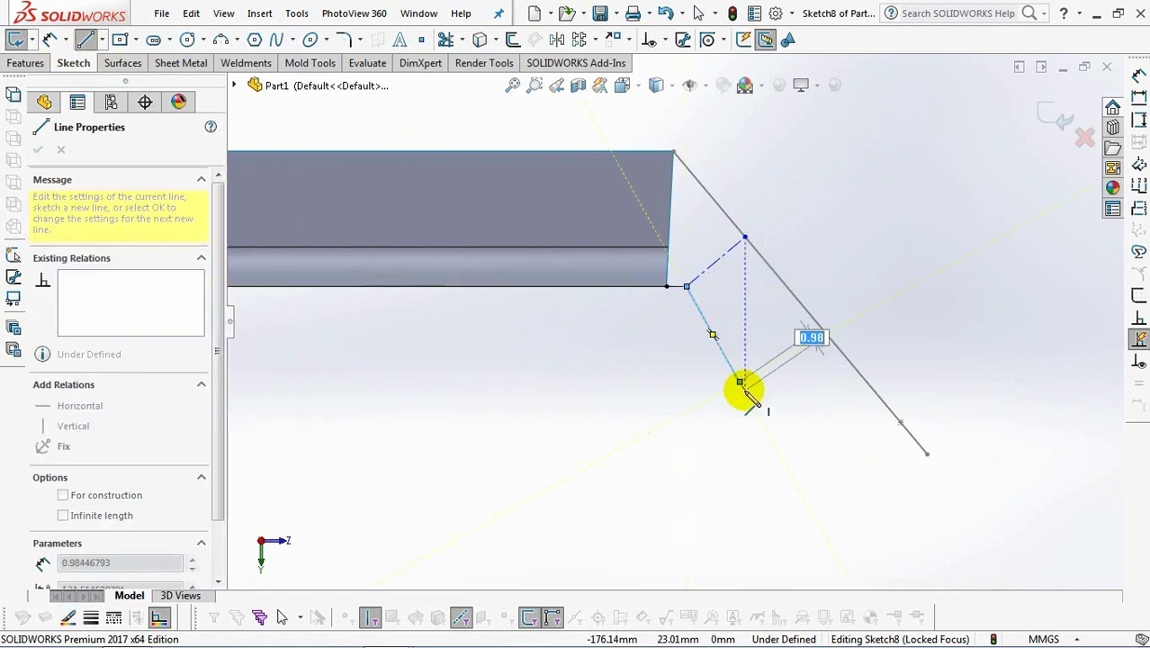
pyautogui.click(740, 382)
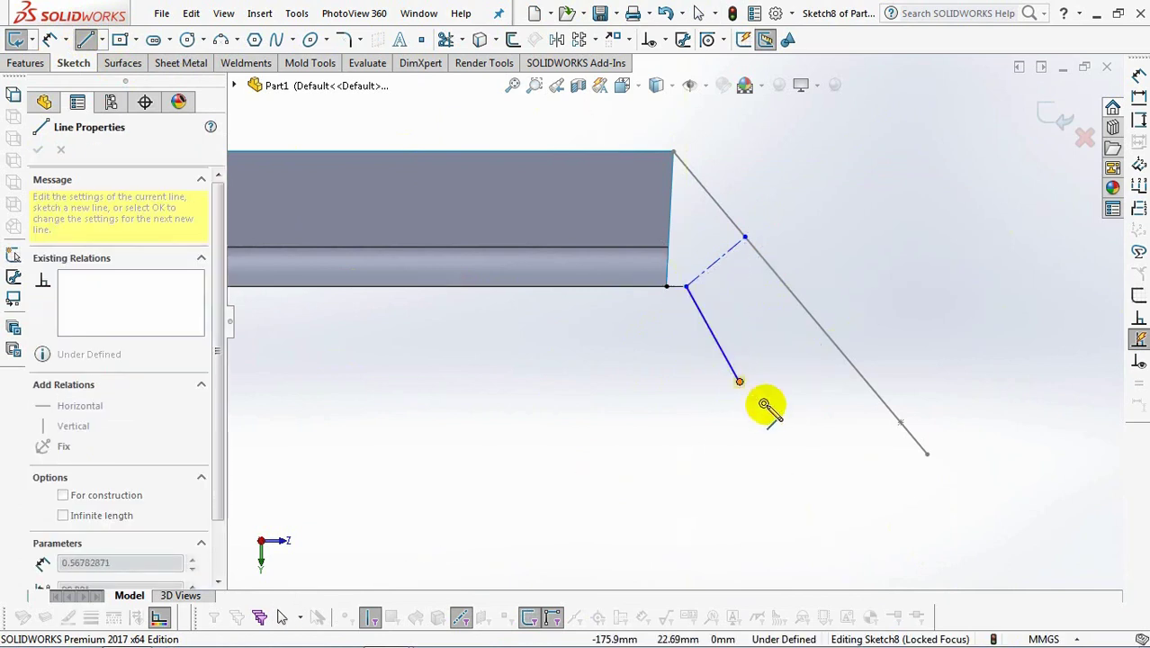
pyautogui.click(900, 422)
pyautogui.rightClick(896, 421)
pyautogui.click(933, 432)
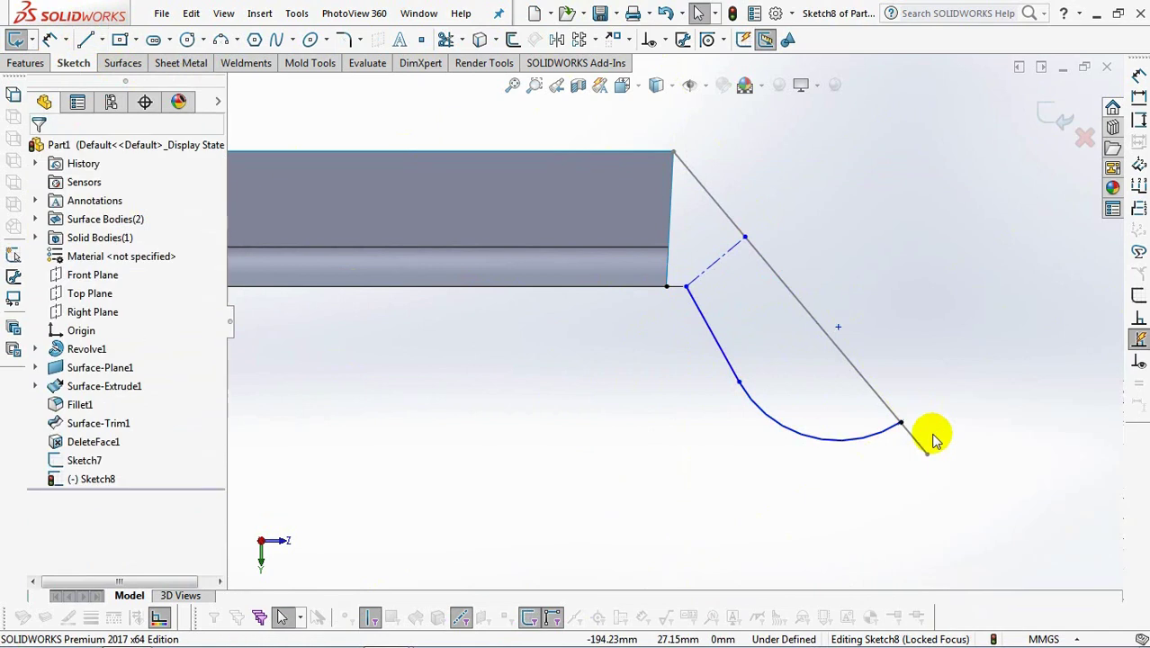
# - Make the angled construction line perpendicular to the sloping line and set its length to 8.5 mm
pyautogui.click(664, 40)
pyautogui.click(702, 85)
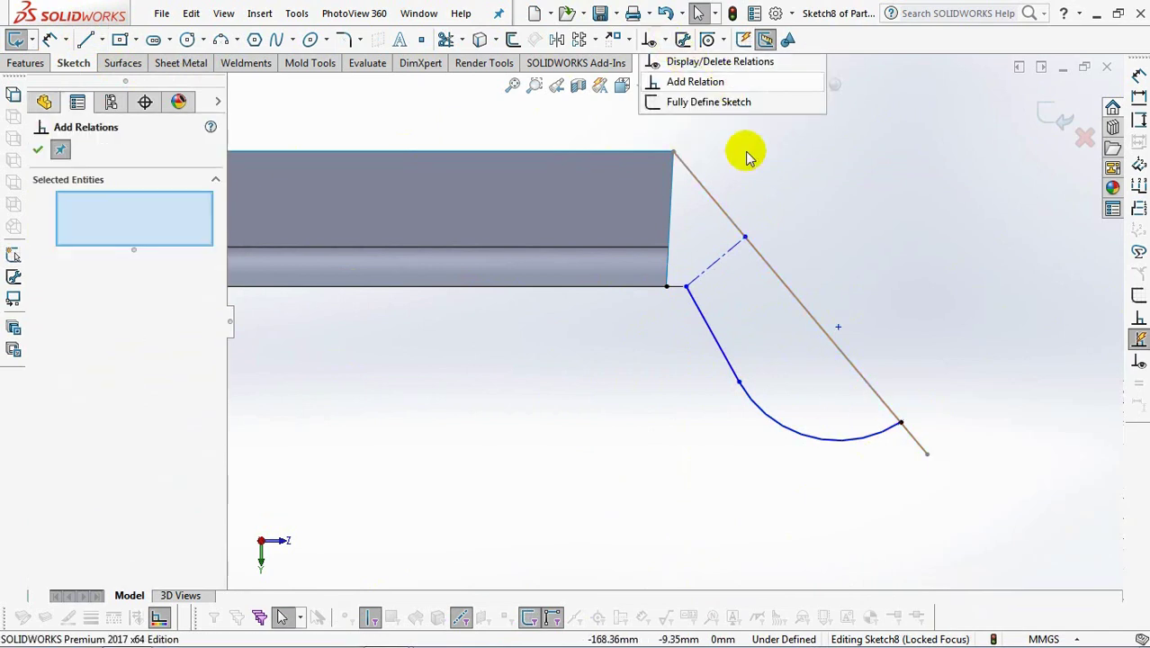
pyautogui.click(770, 268)
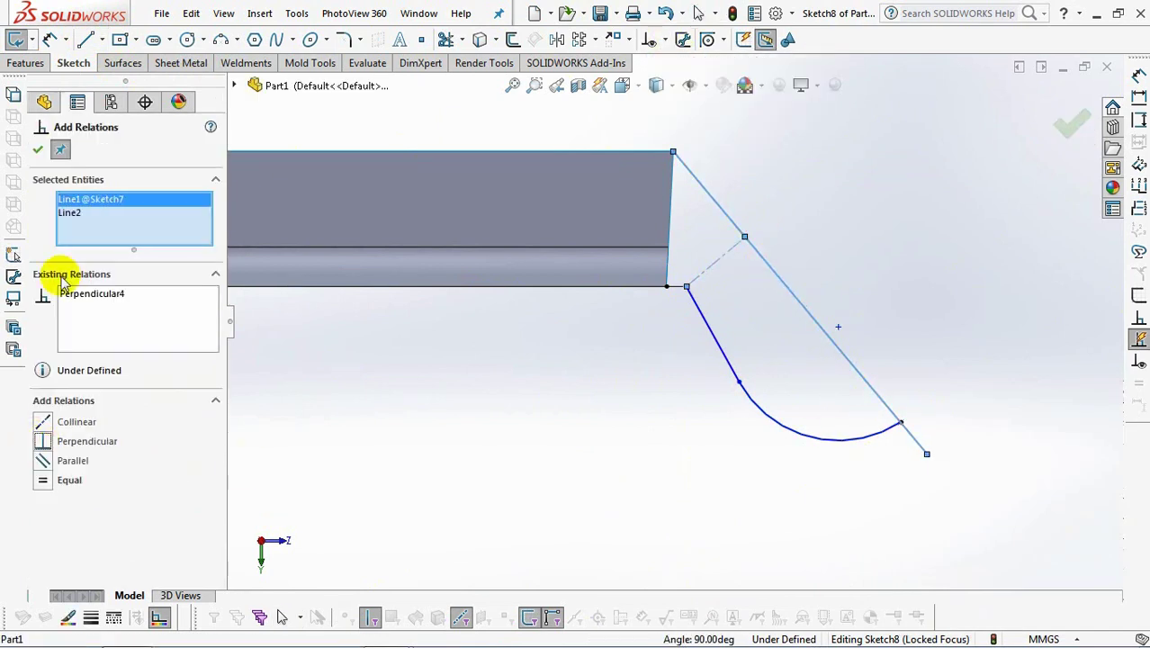
pyautogui.click(38, 150)
pyautogui.click(703, 278)
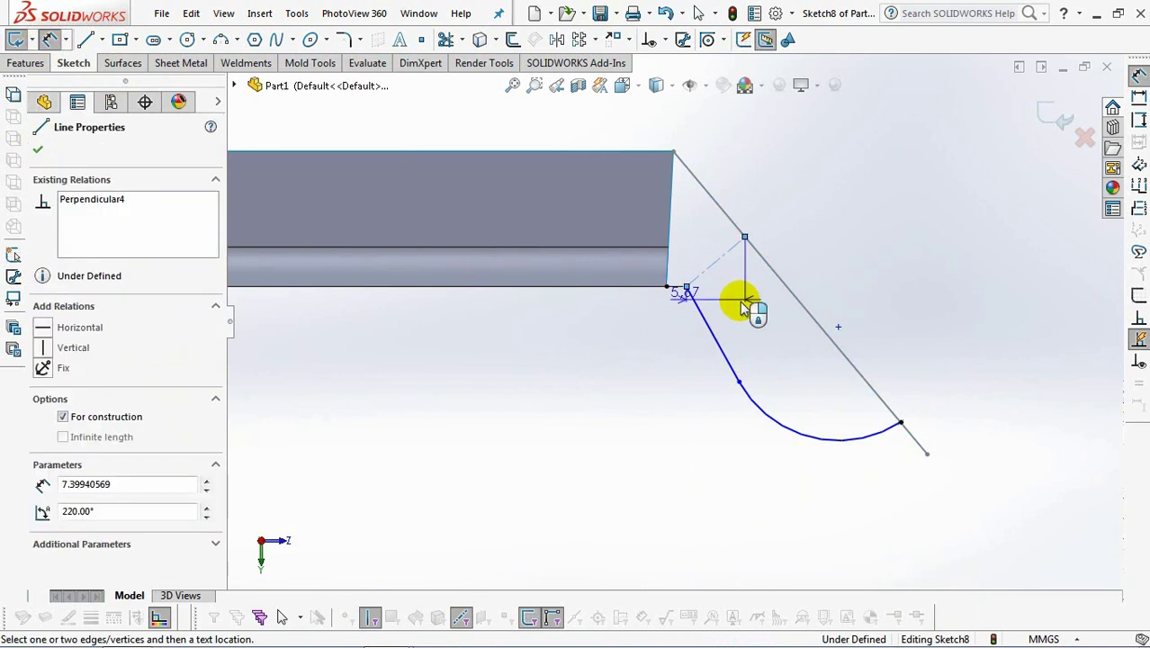
pyautogui.click(826, 300)
pyautogui.write('8')
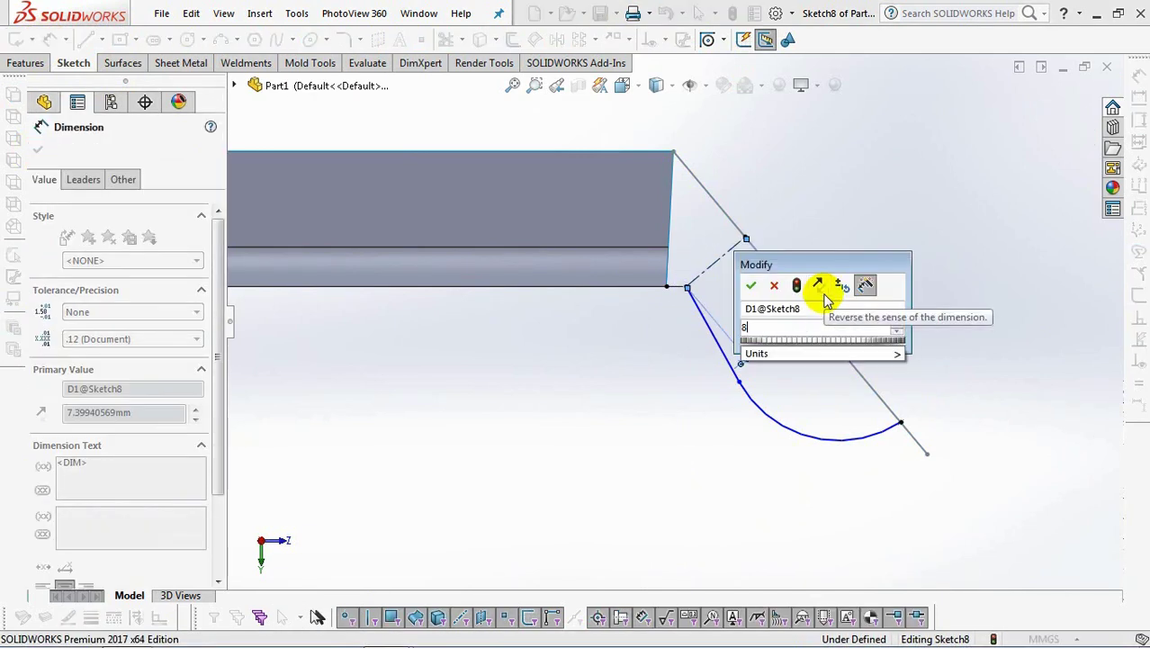
pyautogui.write('.5')
pyautogui.click(750, 285)
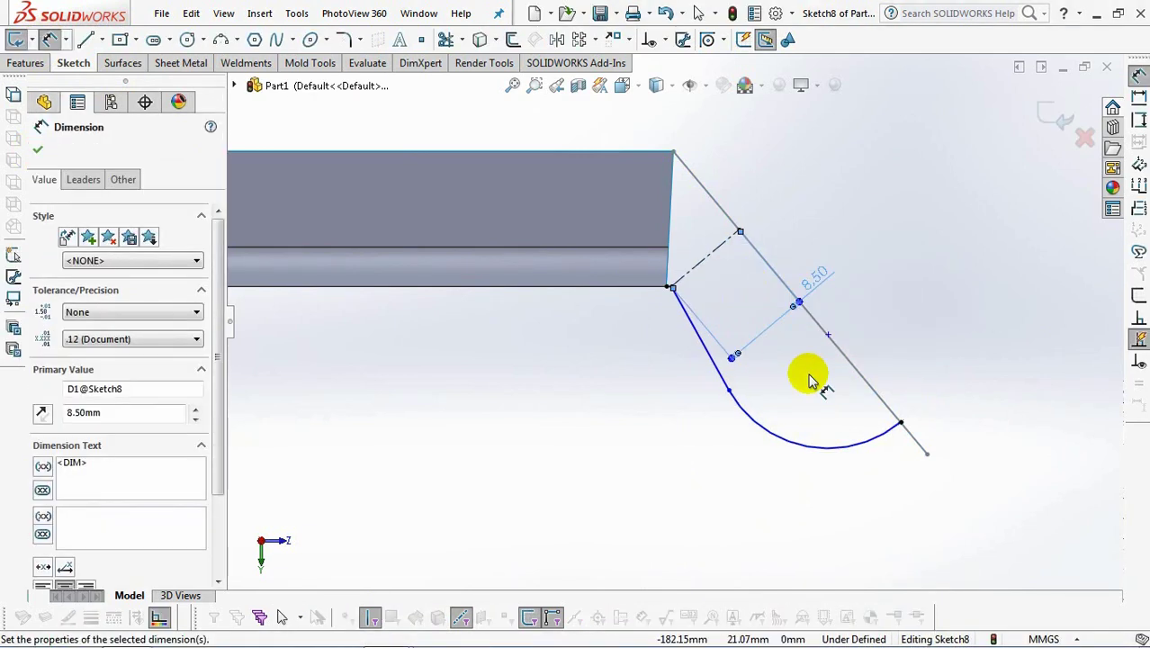
# - Set the radius of the tangent arc to 17.5 mm
pyautogui.click(816, 442)
pyautogui.click(770, 509)
pyautogui.write('17.5')
pyautogui.click(660, 519)
pyautogui.click(727, 380)
pyautogui.press('Escape')
# - Dimension the sloping line to the arc with the Min arc condition, set it to 9.5 mm, and finish the sketch
pyautogui.click(855, 367)
pyautogui.click(856, 247)
pyautogui.click(942, 527)
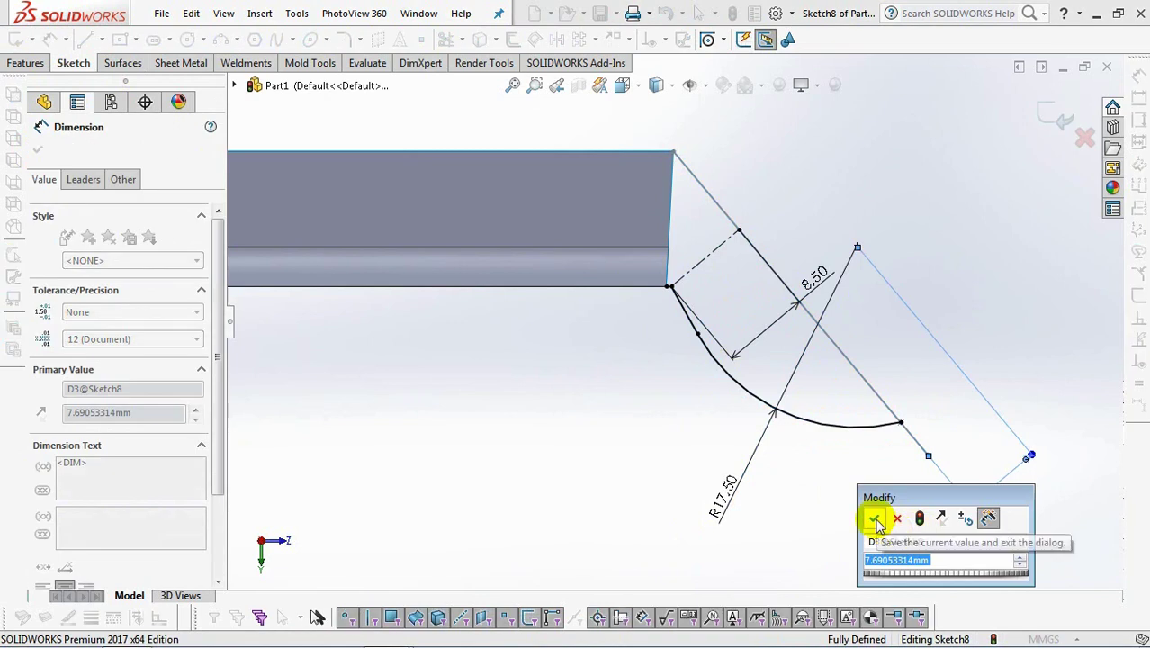
pyautogui.click(875, 520)
pyautogui.click(83, 179)
pyautogui.click(218, 583)
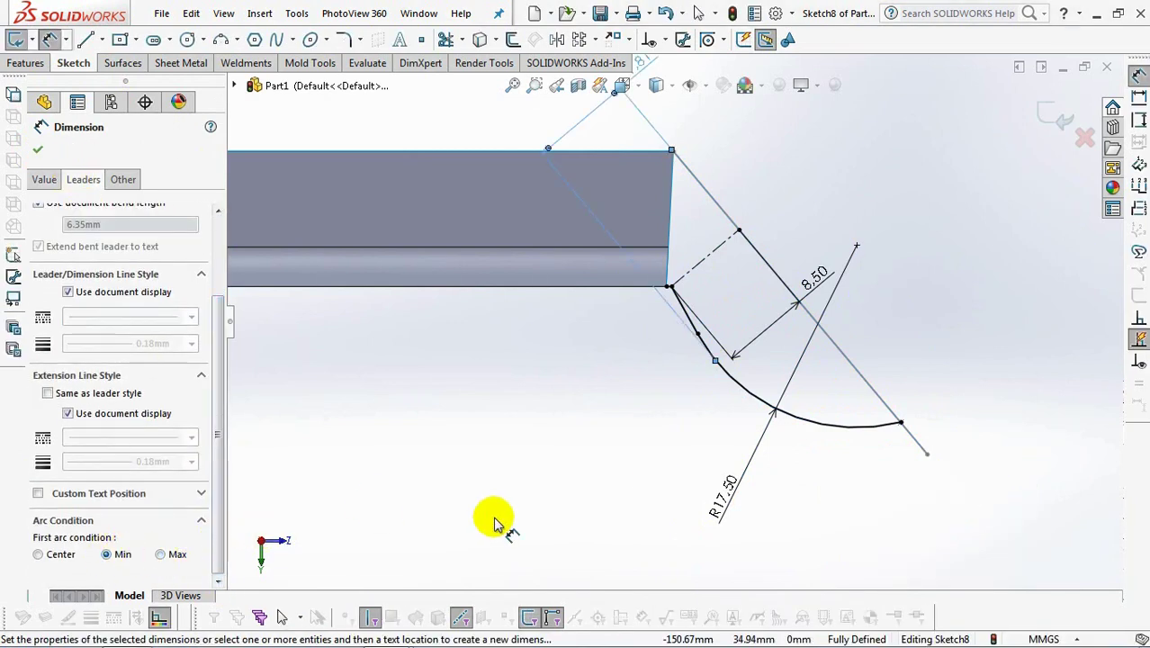
pyautogui.scroll(1, 523, 514)
pyautogui.moveTo(648, 118); pyautogui.dragTo(792, 398)
pyautogui.click(841, 475)
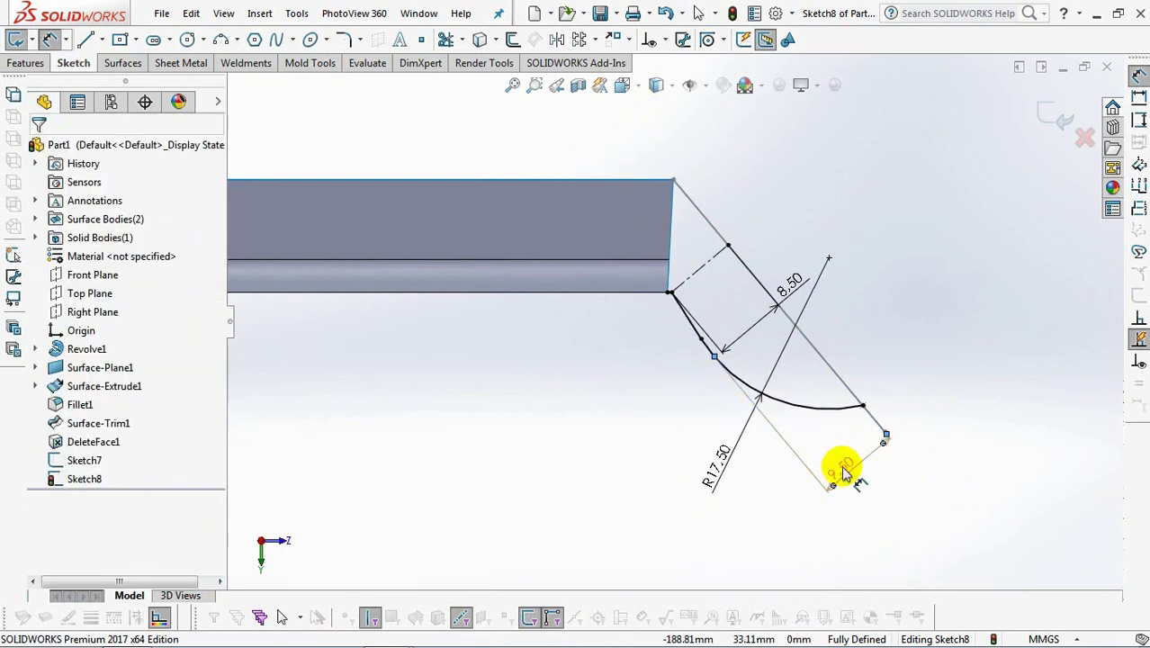
pyautogui.click(1047, 101)
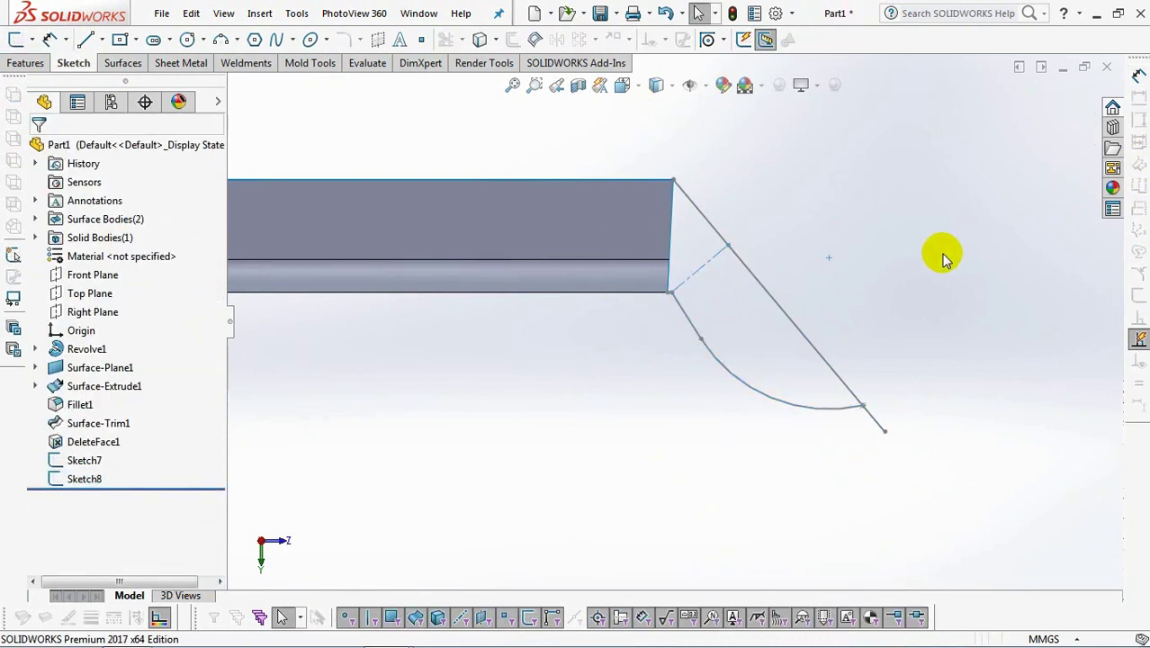
# - Create a reference plane through the sloping line and perpendicular to the Right Plane
pyautogui.moveTo(942, 259); pyautogui.dragTo(914, 294, button='middle')
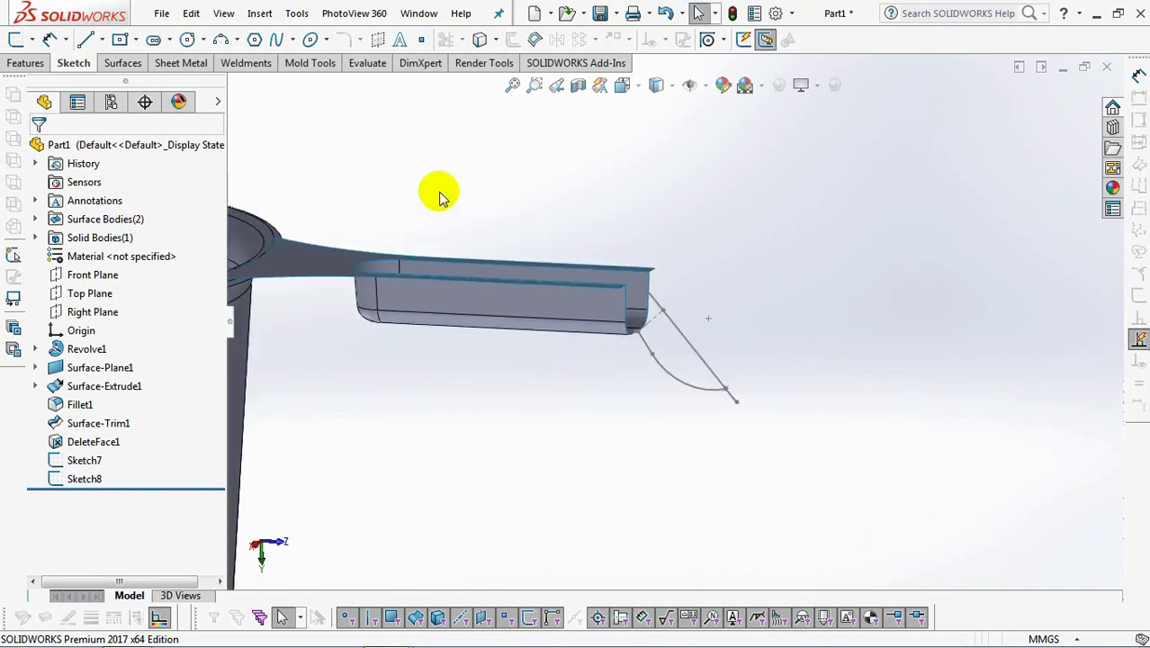
pyautogui.click(108, 67)
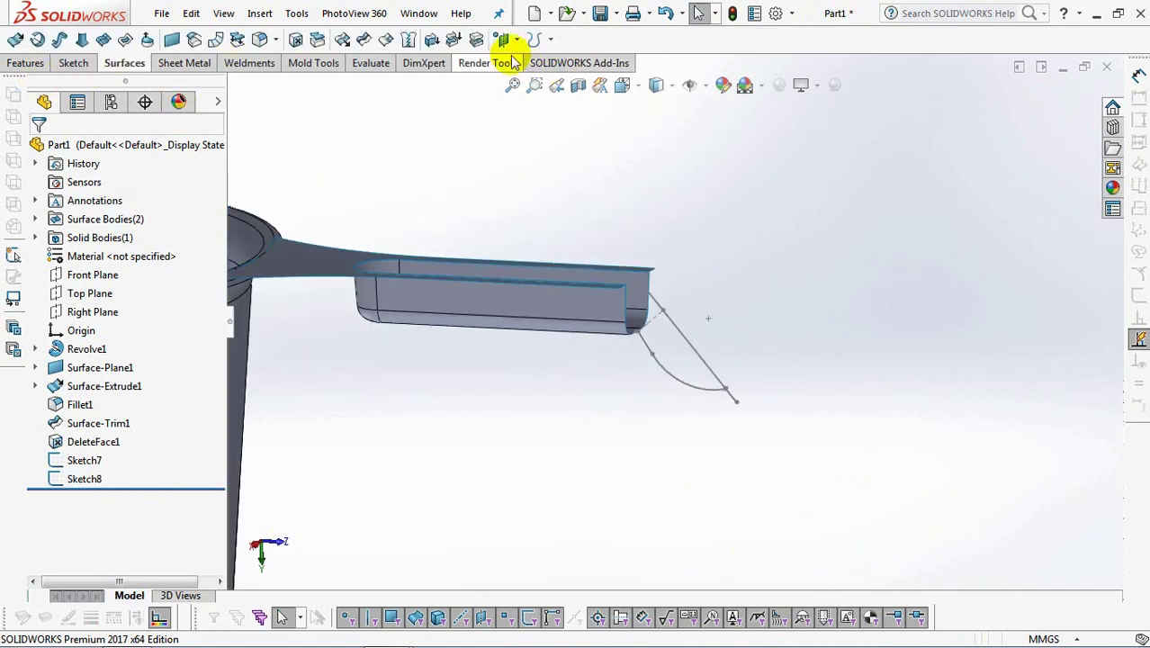
pyautogui.click(514, 37)
pyautogui.click(547, 60)
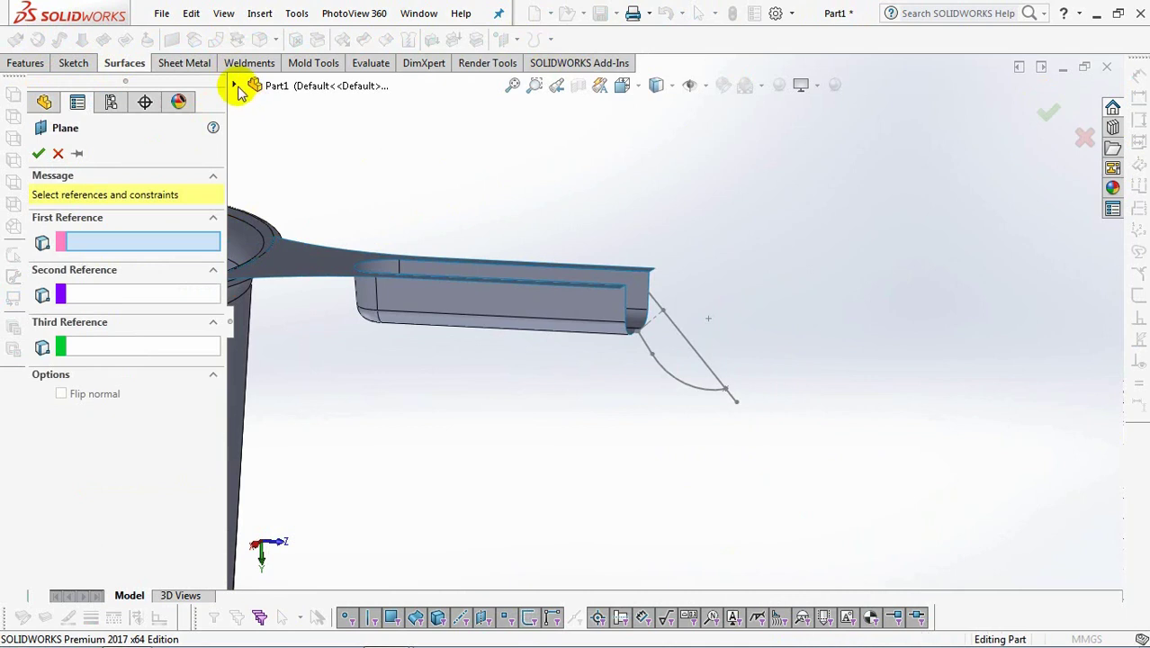
pyautogui.click(235, 85)
pyautogui.press('f')
pyautogui.click(302, 255)
pyautogui.scroll(-5, 668, 351)
pyautogui.click(641, 321)
pyautogui.press('Return')
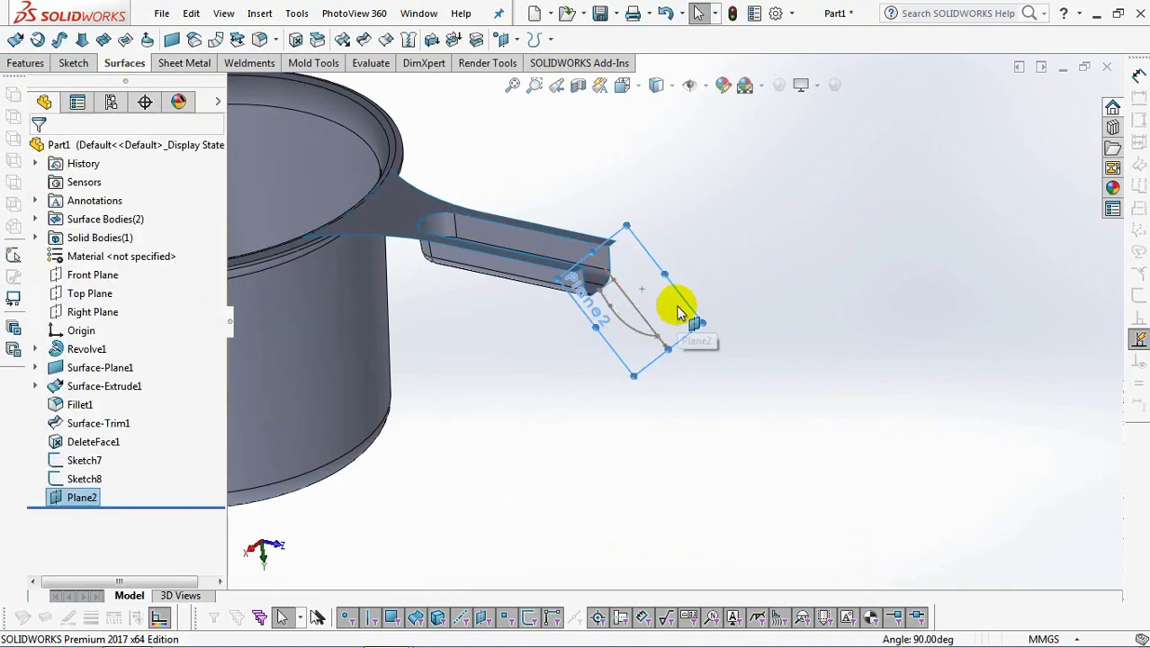
# - On the new plane, sketch a construction line centred on the upper end of the 8.5 mm line, running across the sloping line
pyautogui.click(679, 312)
pyautogui.click(752, 255)
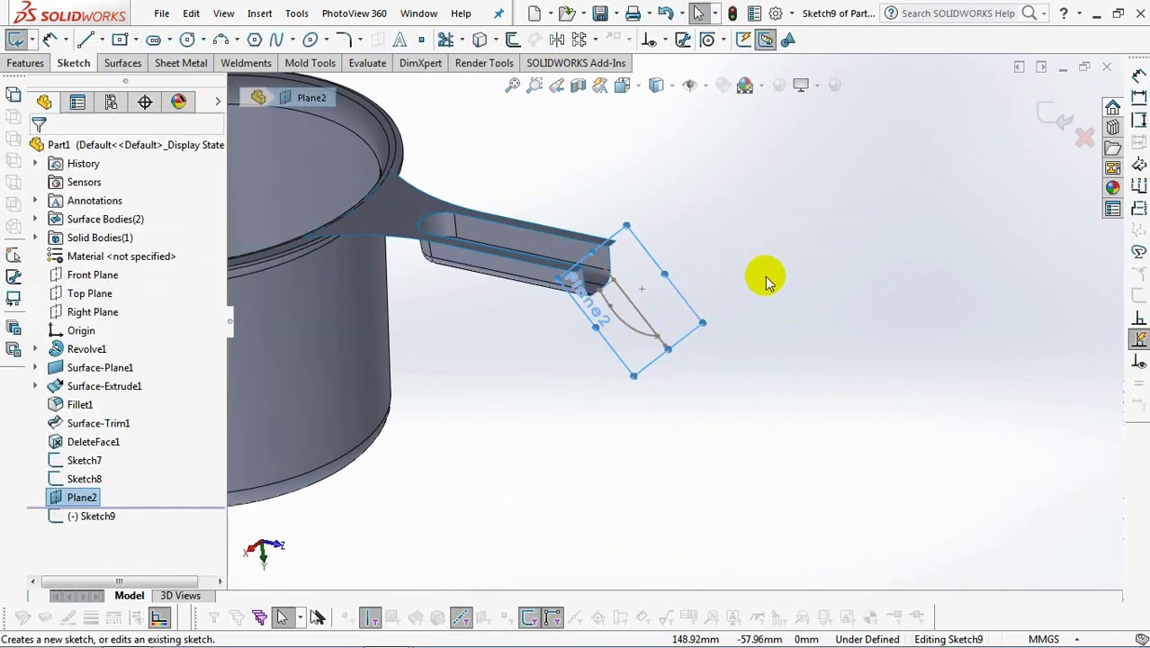
pyautogui.click(100, 39)
pyautogui.click(106, 79)
pyautogui.scroll(-3, 533, 313)
pyautogui.scroll(-3, 501, 351)
pyautogui.click(735, 243)
pyautogui.click(804, 189)
pyautogui.rightClick(807, 189)
pyautogui.click(844, 199)
# - Draw a centerpoint arc centred on the sloping line, sweeping around its lower end from one end of the construction line to the other
pyautogui.click(237, 40)
pyautogui.click(274, 63)
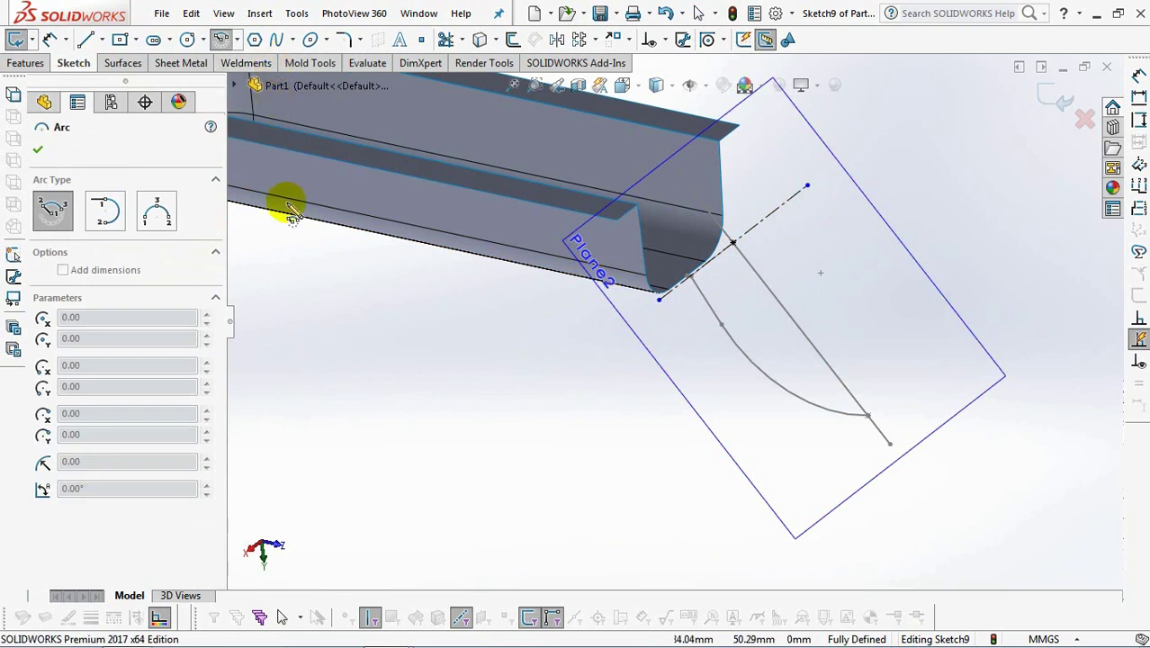
pyautogui.moveTo(392, 347); pyautogui.dragTo(409, 405, button='middle')
pyautogui.click(699, 387)
pyautogui.click(730, 266)
pyautogui.click(603, 352)
pyautogui.rightClick(602, 352)
pyautogui.click(635, 365)
# - Constrain the arc's centre to the midpoint of the sloping line
pyautogui.click(665, 39)
pyautogui.click(689, 79)
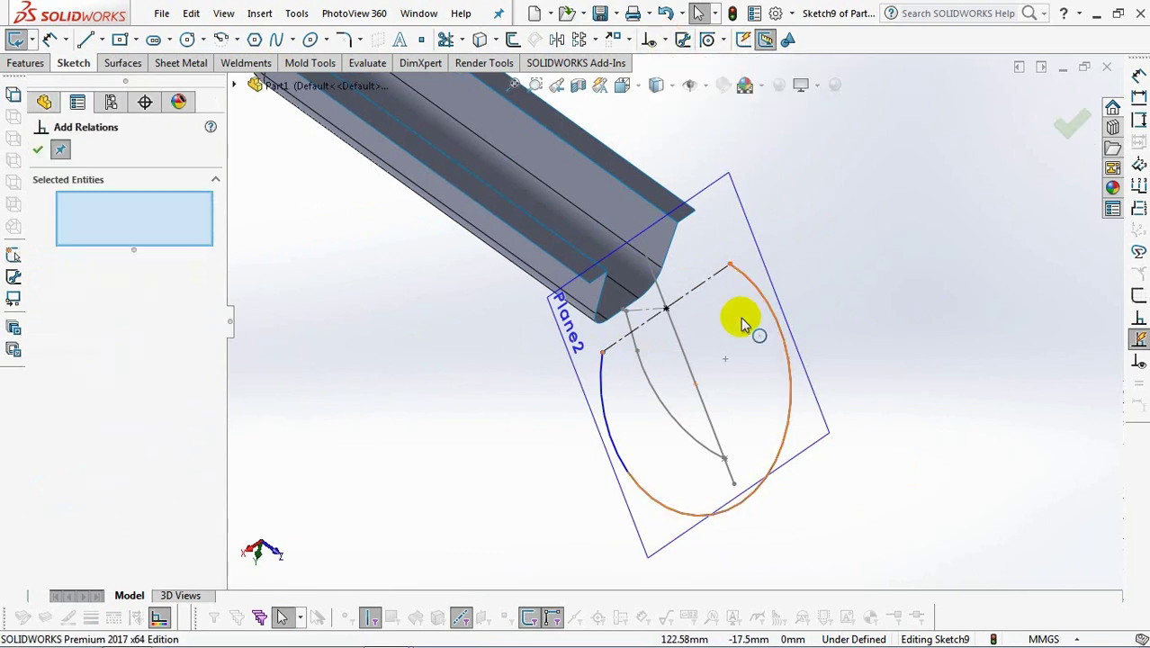
pyautogui.click(695, 382)
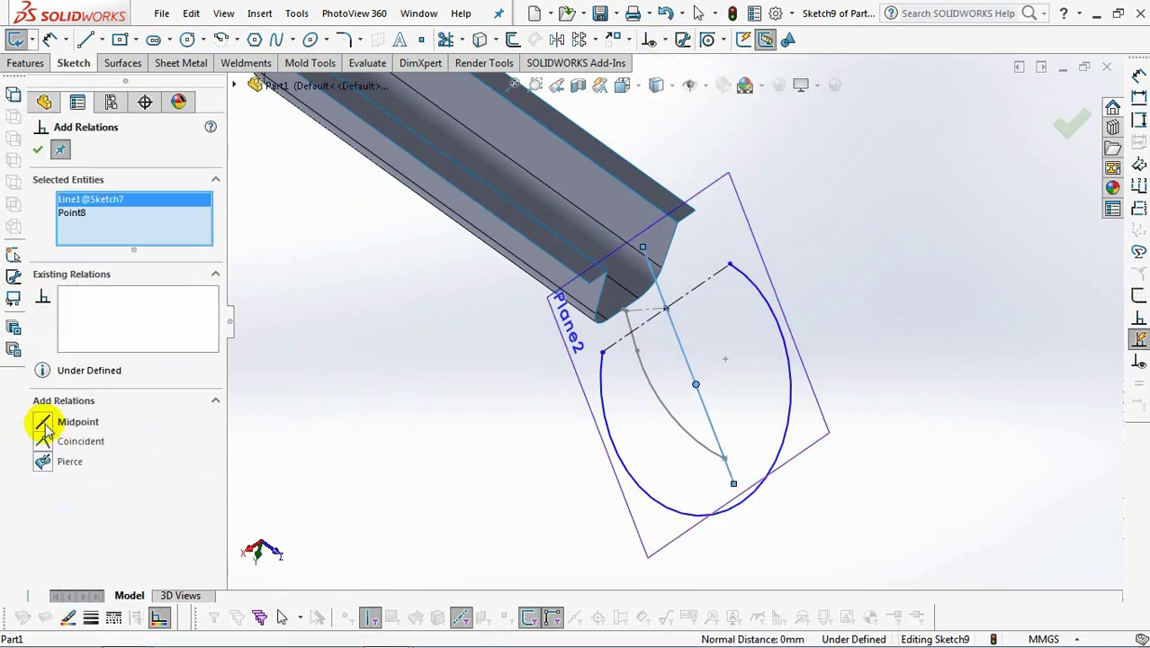
pyautogui.click(43, 423)
# - Add a Midpoint relation between the arc and the point near the sloping line's lower end
pyautogui.click(725, 458)
pyautogui.click(741, 466)
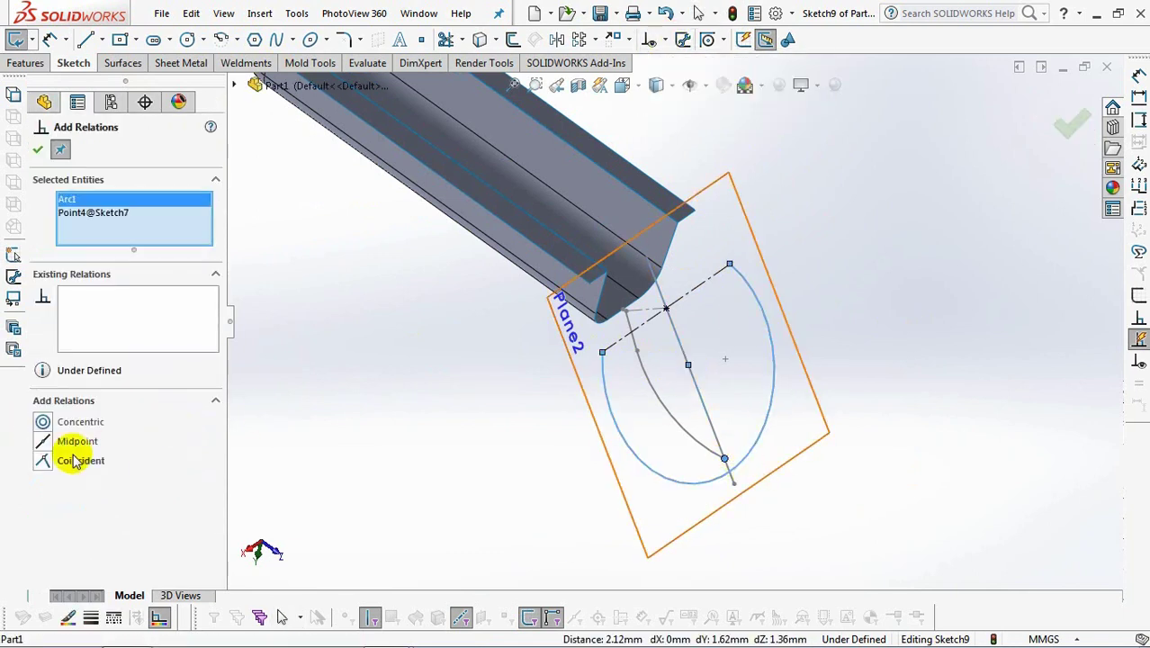
pyautogui.click(51, 441)
pyautogui.click(38, 149)
# - Split the arc at the point where it crosses the sloping line, accepting deletion of its midpoint relation
pyautogui.click(751, 440)
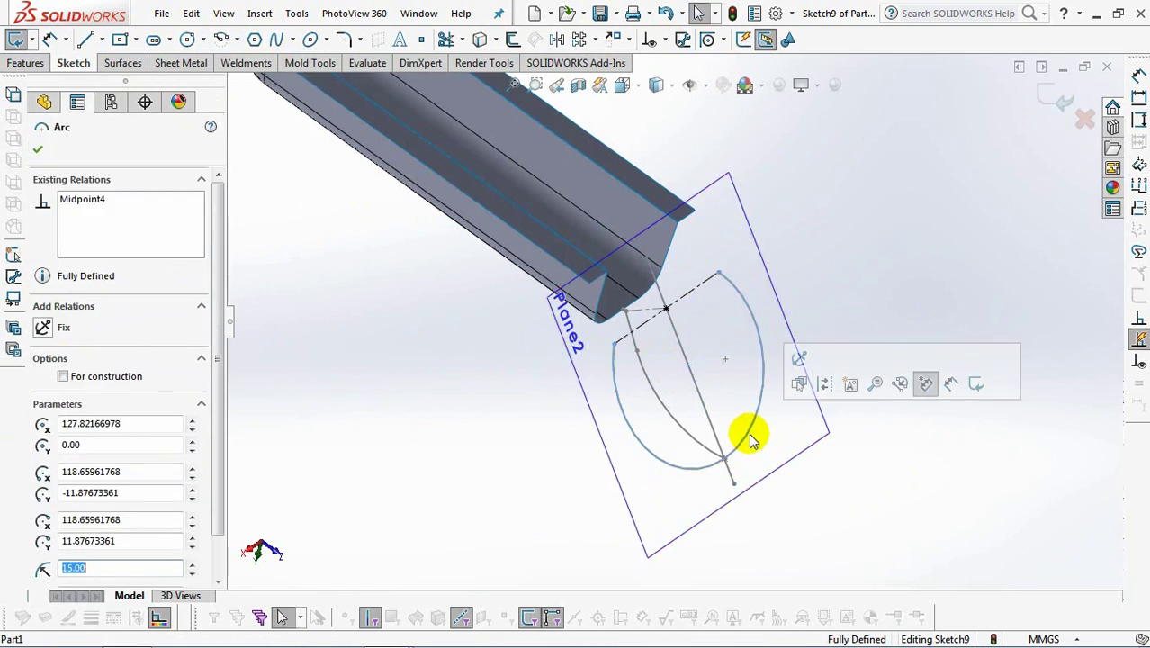
pyautogui.rightClick(751, 439)
pyautogui.moveTo(952, 612)
pyautogui.click(1036, 606)
pyautogui.scroll(-5, 787, 522)
pyautogui.click(646, 378)
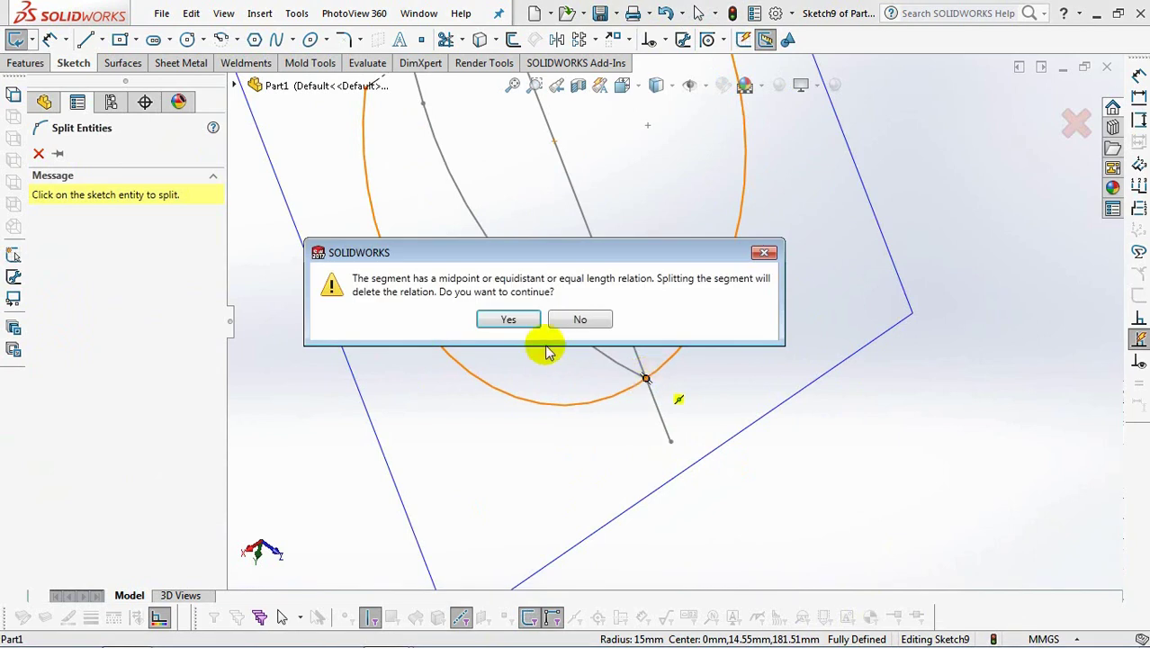
pyautogui.click(510, 322)
pyautogui.scroll(3, 540, 323)
pyautogui.press('Escape')
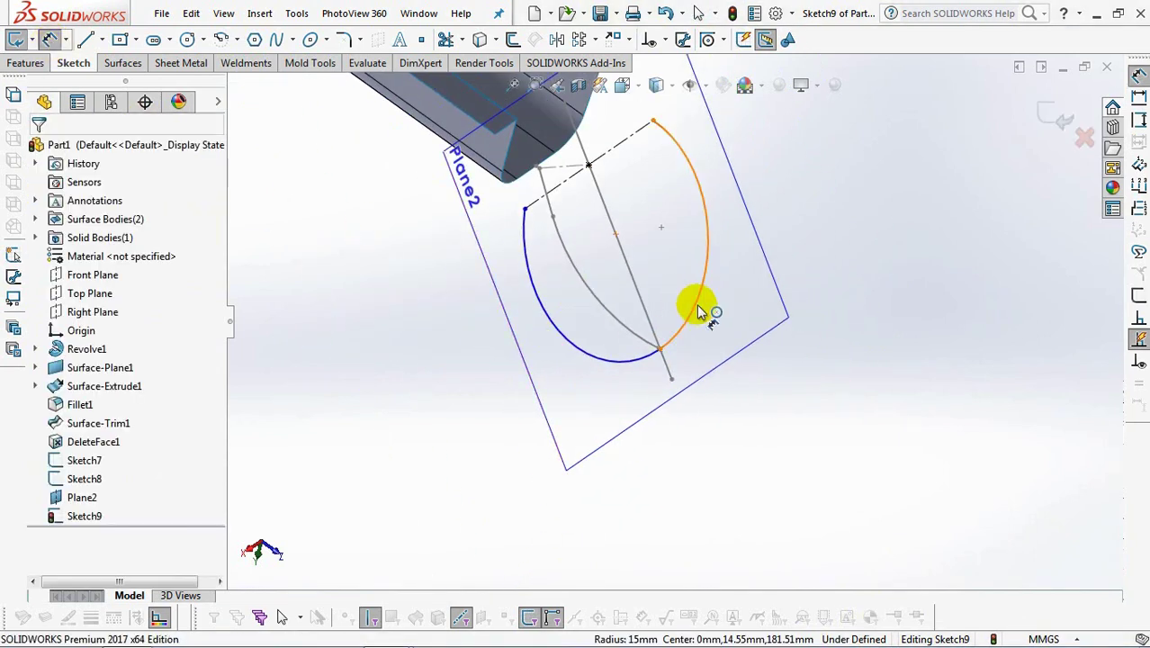
# - Dimension the split arc's radius at 15 mm
pyautogui.click(700, 312)
pyautogui.click(855, 274)
pyautogui.click(772, 267)
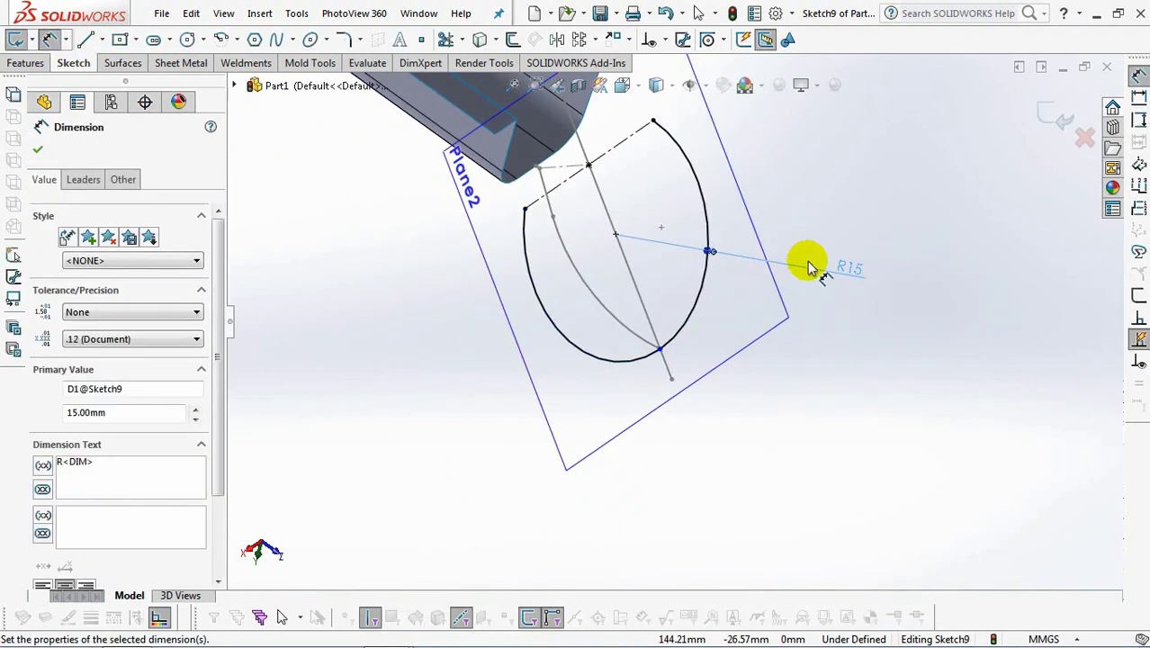
pyautogui.rightClick(816, 199)
pyautogui.click(827, 250)
# - Make the arc's split point coincident with the sloping line and finish the sketch
pyautogui.click(664, 40)
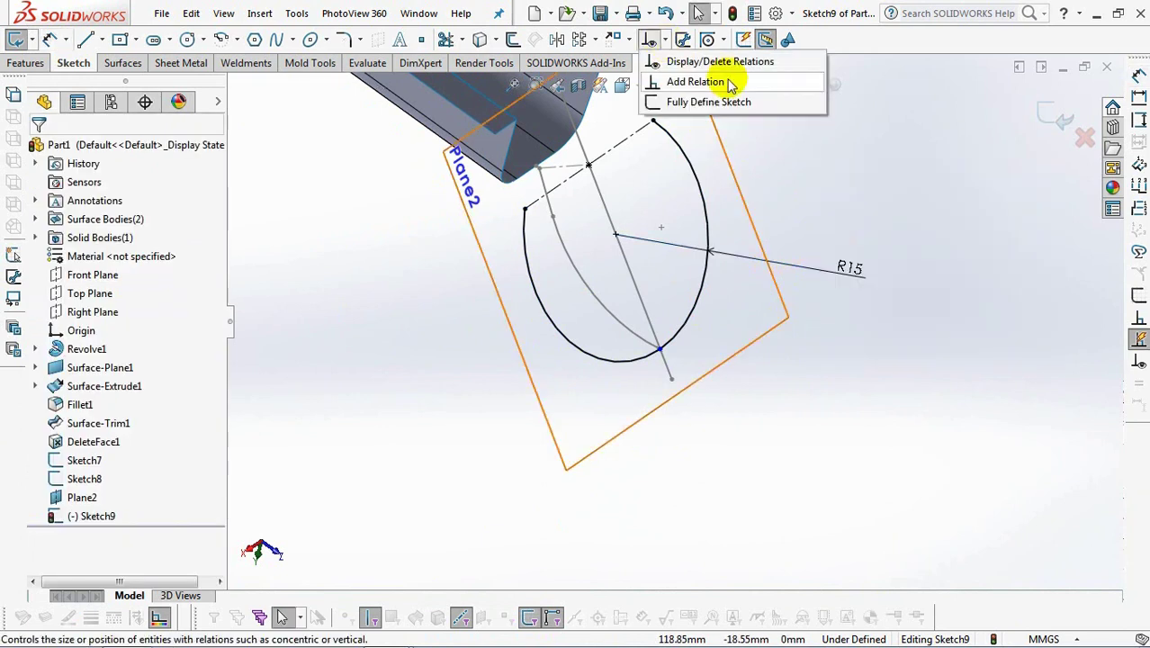
pyautogui.click(731, 84)
pyautogui.click(667, 361)
pyautogui.click(660, 348)
pyautogui.click(44, 441)
pyautogui.click(38, 151)
pyautogui.click(1067, 126)
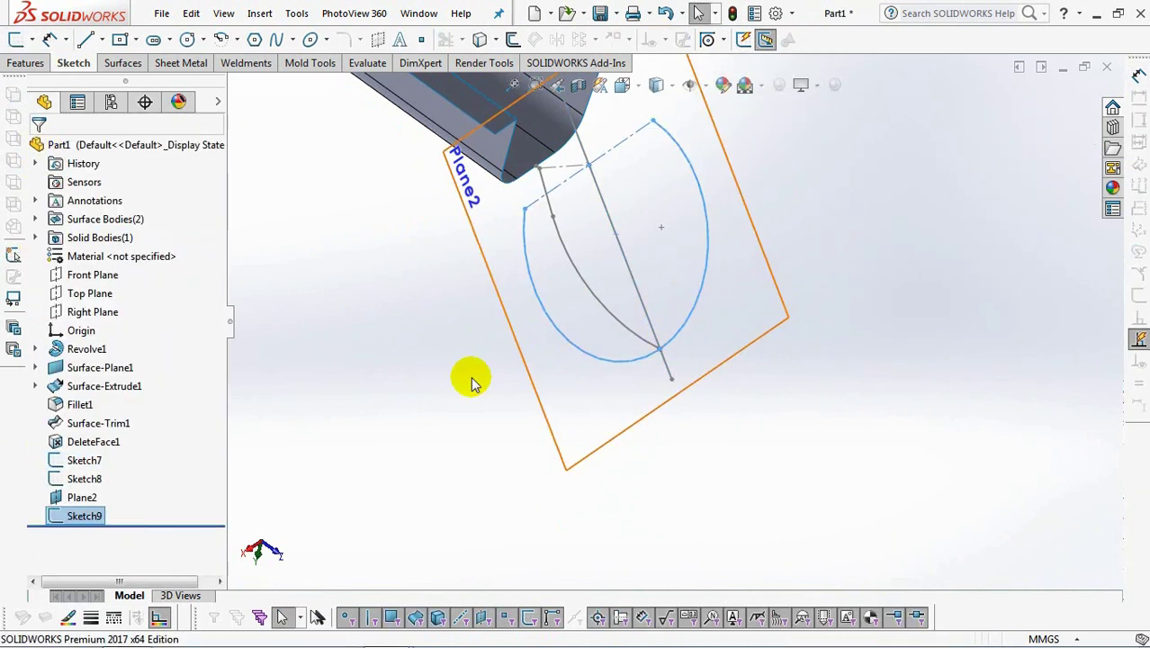
# - Create a lofted surface from one segment of the split arc through the middle curve to the other arc segment
pyautogui.click(123, 63)
pyautogui.click(85, 39)
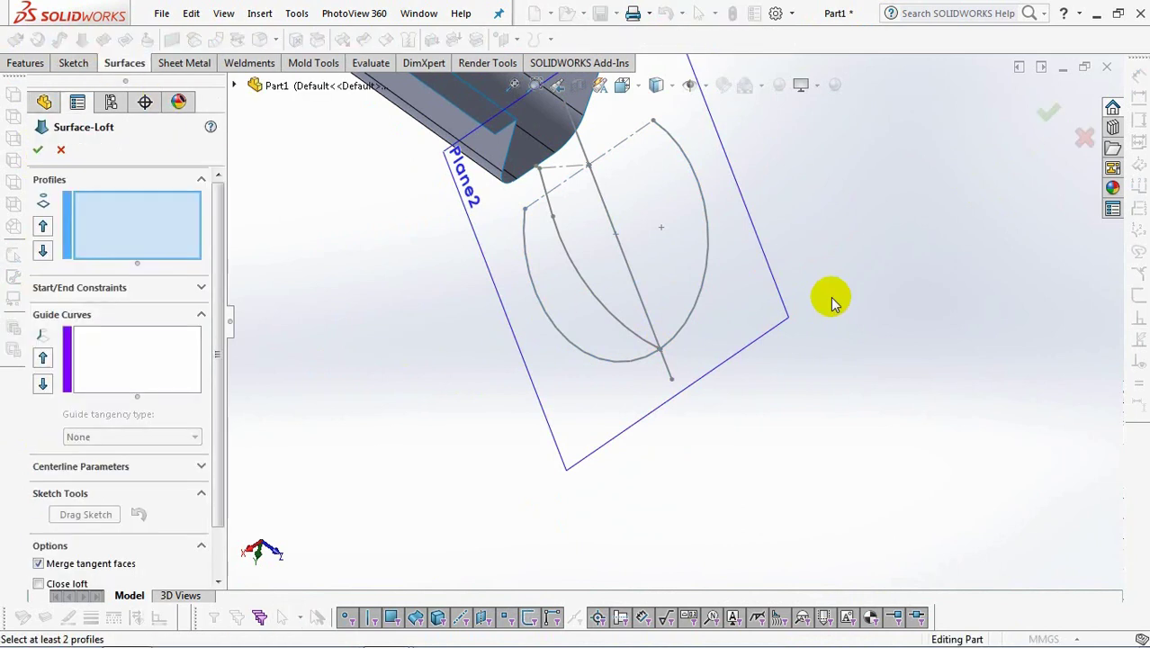
pyautogui.rightClick(856, 238)
pyautogui.click(889, 292)
pyautogui.click(709, 249)
pyautogui.rightClick(708, 249)
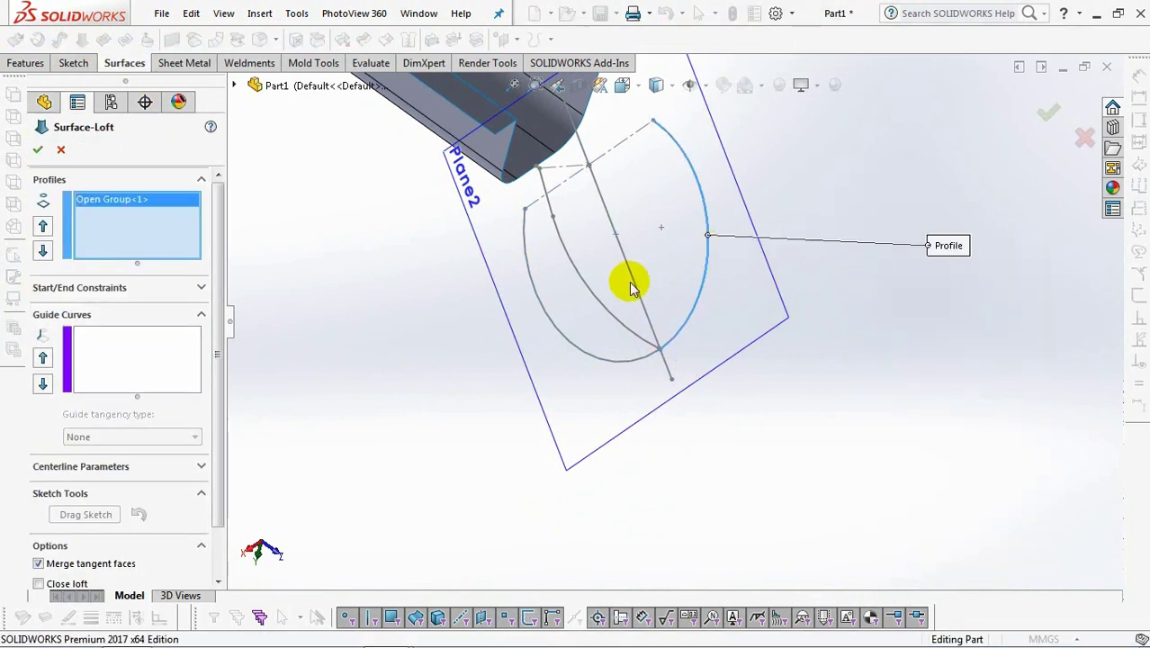
pyautogui.click(610, 317)
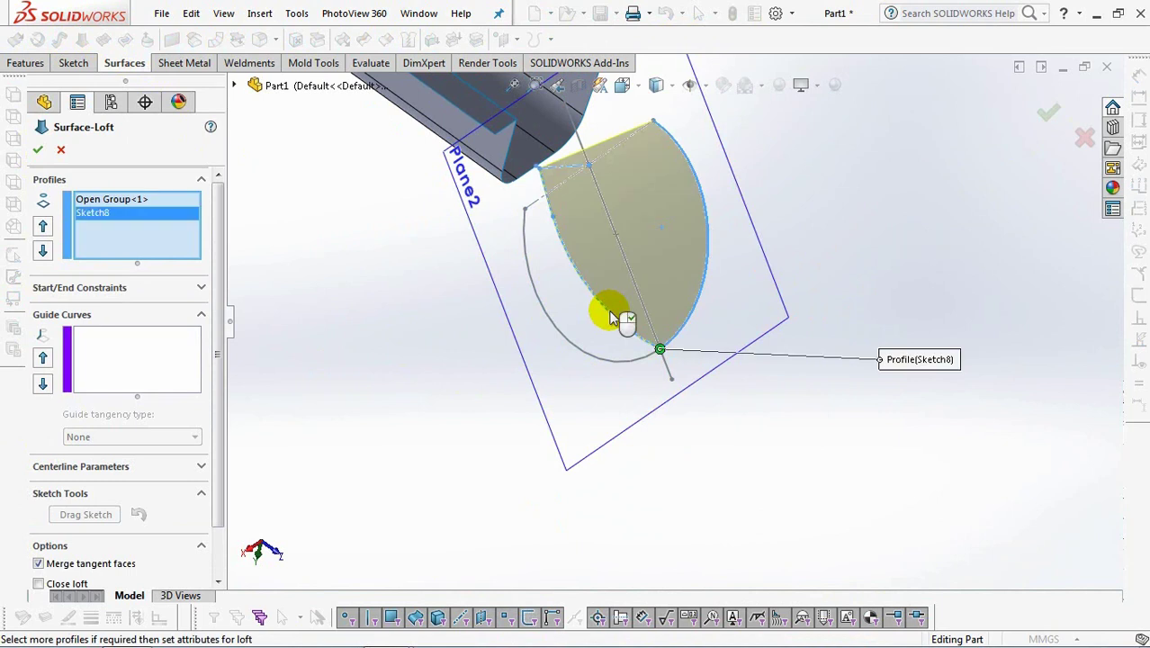
pyautogui.rightClick(388, 290)
pyautogui.click(441, 339)
pyautogui.click(580, 357)
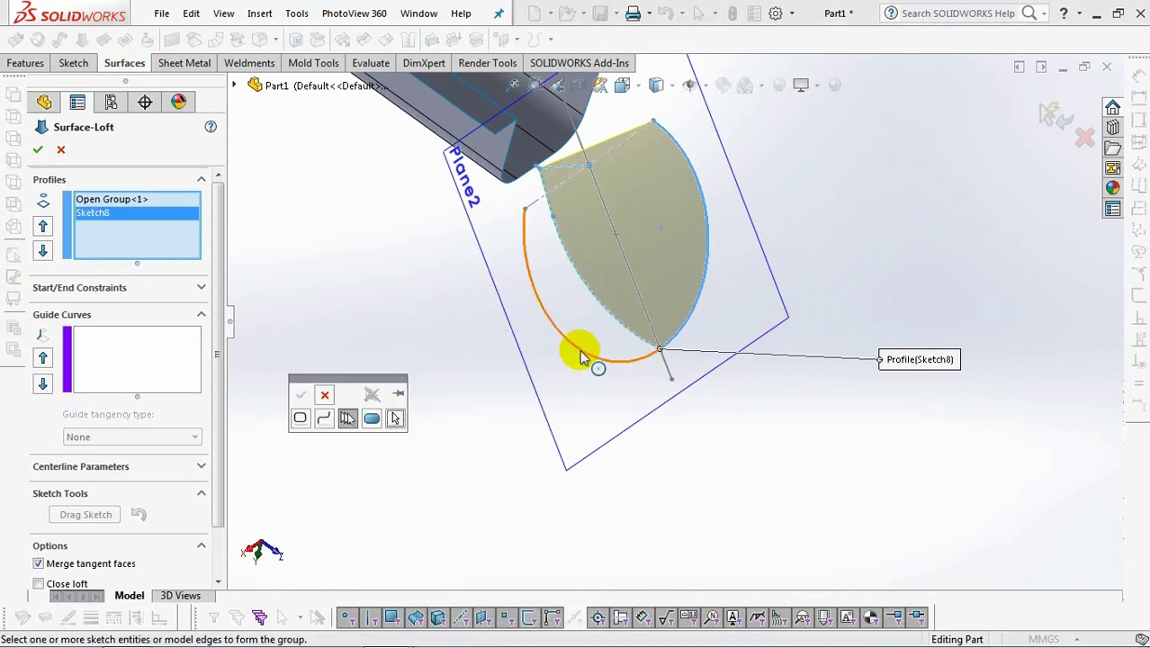
pyautogui.rightClick(580, 358)
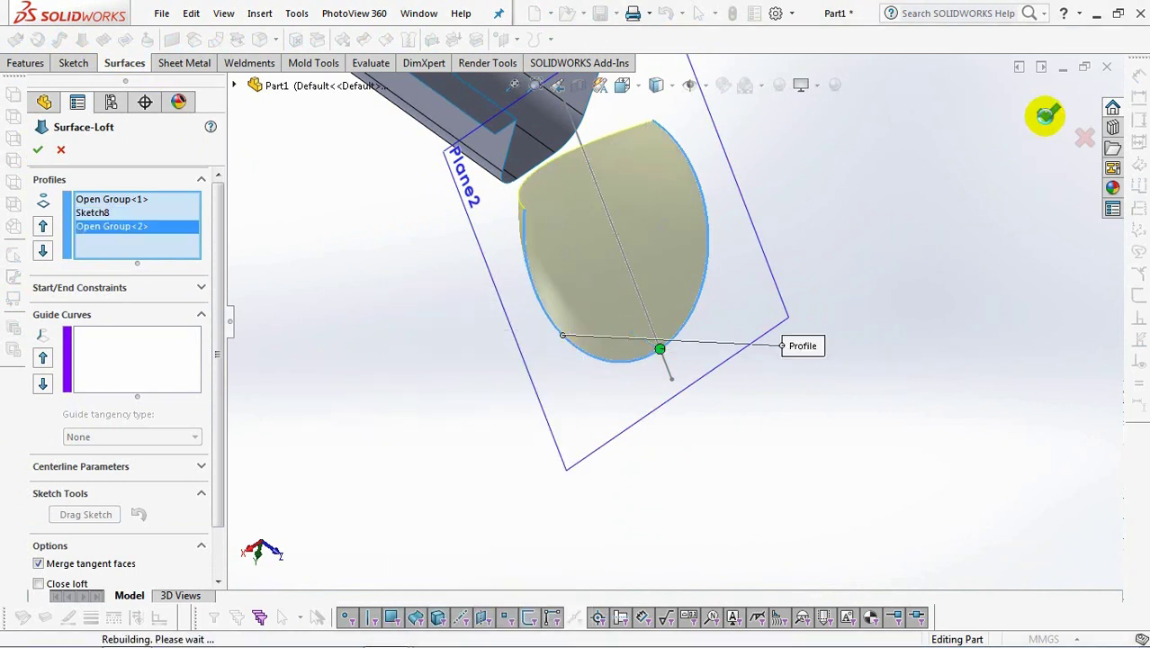
pyautogui.click(1049, 113)
# - Extend the lofted surface's open edge 10 mm toward the grip, keeping the same surface type
pyautogui.click(341, 39)
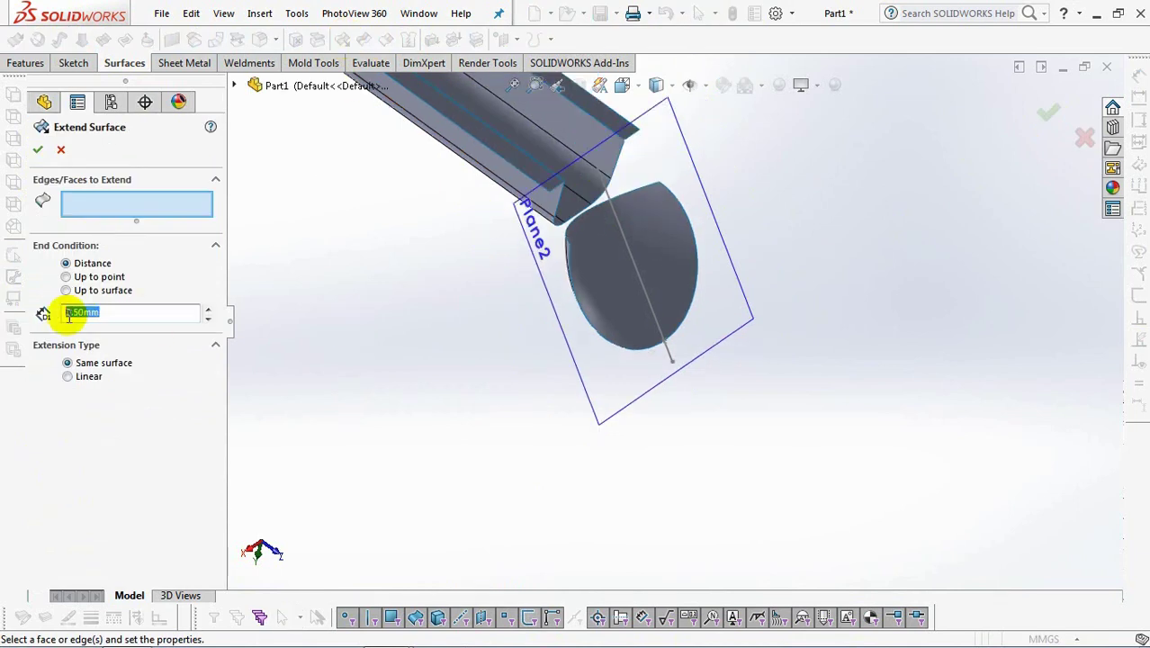
pyautogui.click(642, 190)
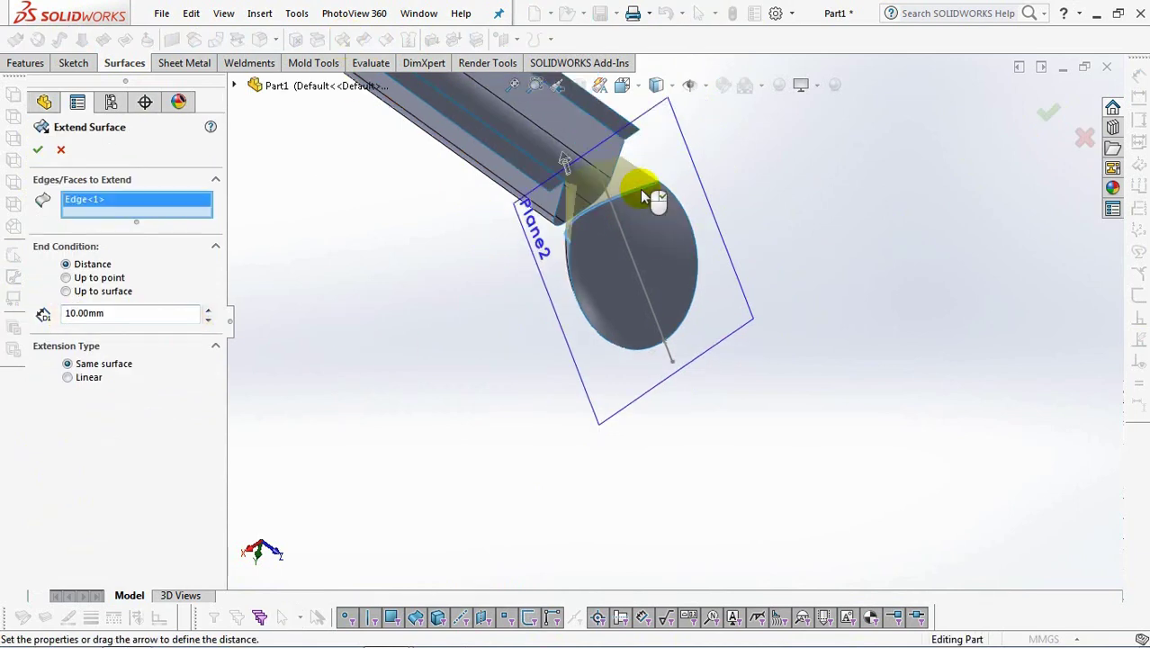
pyautogui.rightClick(642, 190)
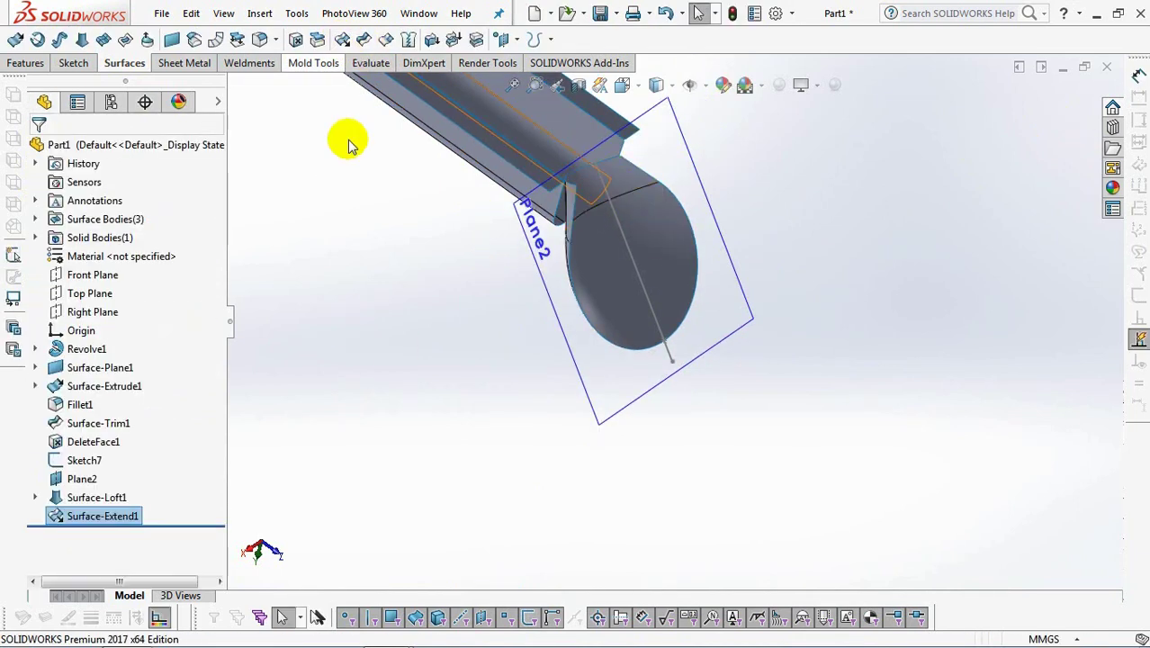
pyautogui.click(333, 241)
pyautogui.click(342, 39)
pyautogui.scroll(-2, 635, 151)
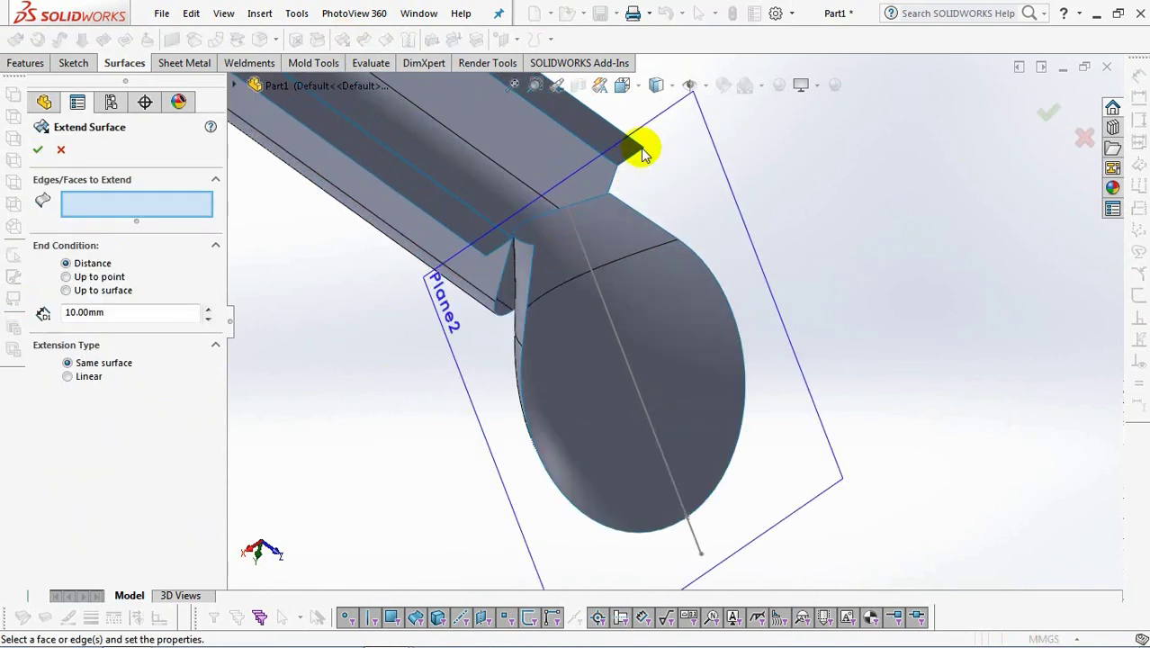
pyautogui.press('Escape')
# - Extend the grip's end edges, including the tangent ones, 10 mm into the lofted surface using the same surface
pyautogui.click(344, 41)
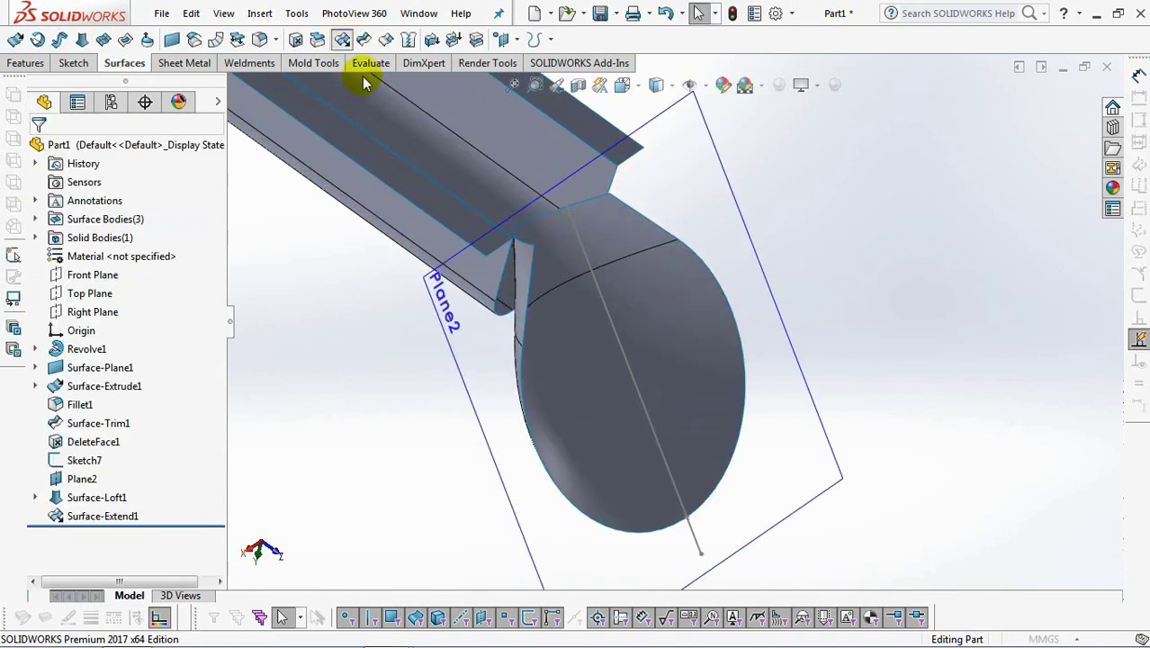
pyautogui.click(510, 267)
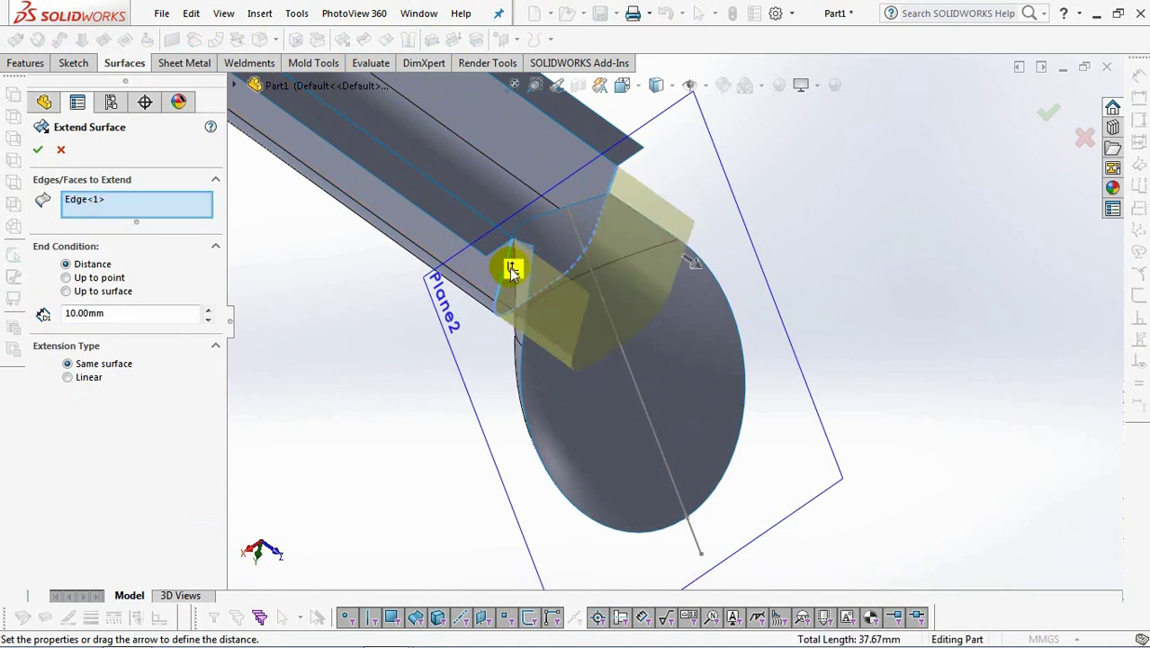
pyautogui.rightClick(511, 268)
pyautogui.click(576, 385)
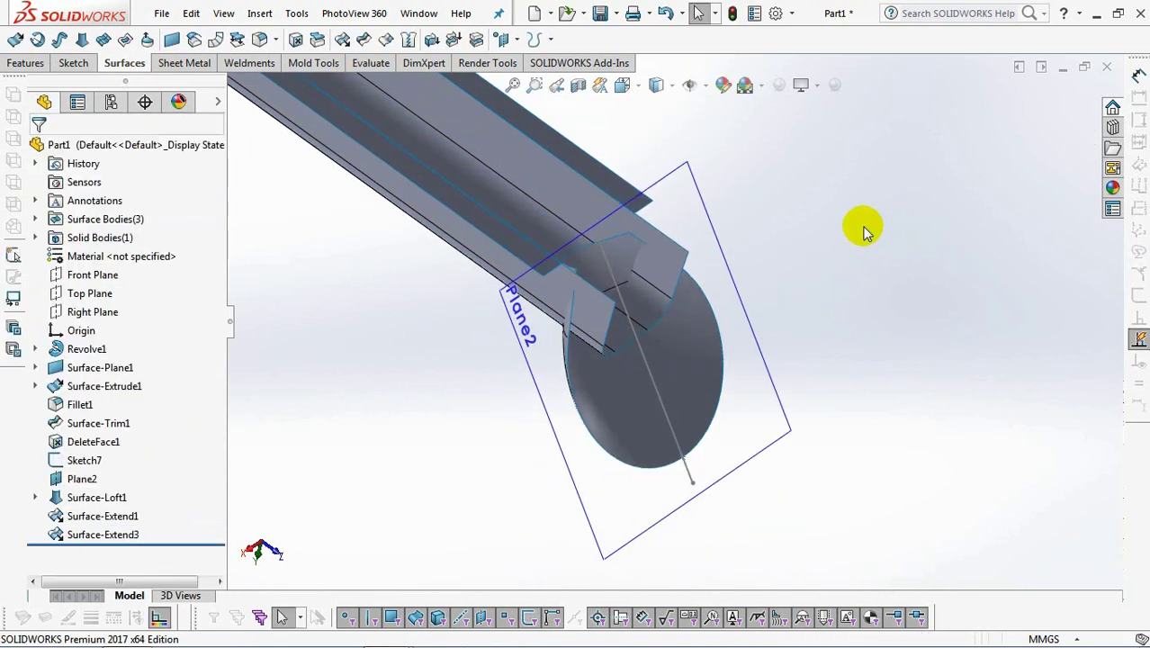
# - Mutually trim the extended grip and lofted surfaces, removing the grip's protruding end and the excess loft piece inside the grip
pyautogui.click(363, 40)
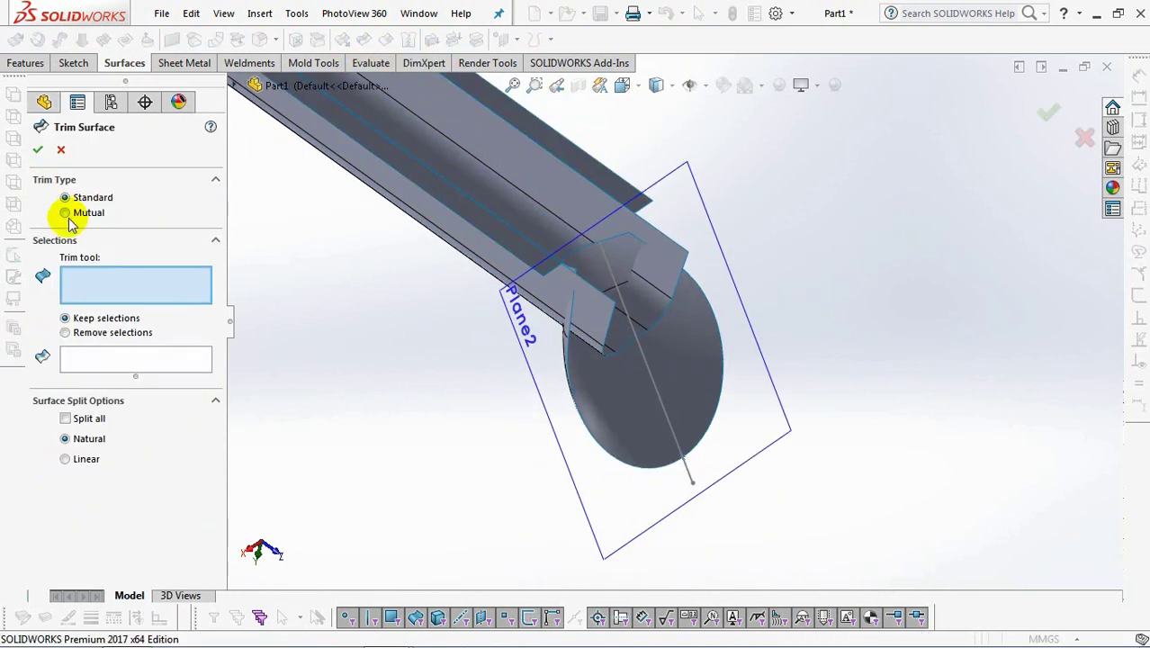
pyautogui.click(68, 216)
pyautogui.click(567, 319)
pyautogui.click(679, 358)
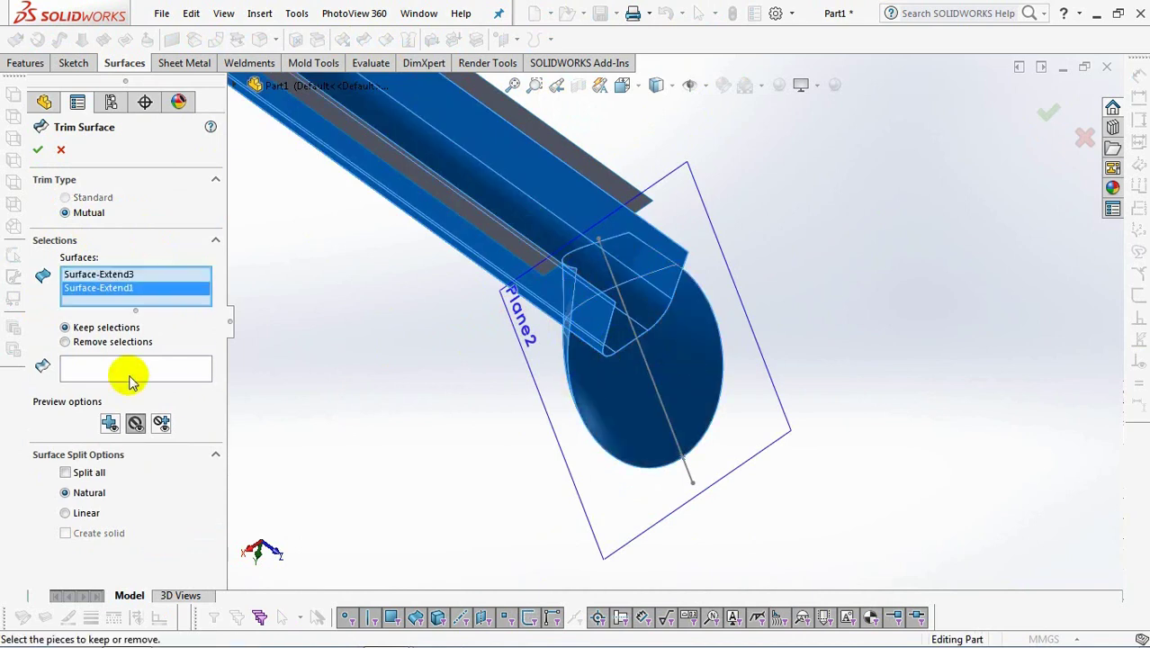
pyautogui.click(64, 342)
pyautogui.click(583, 358)
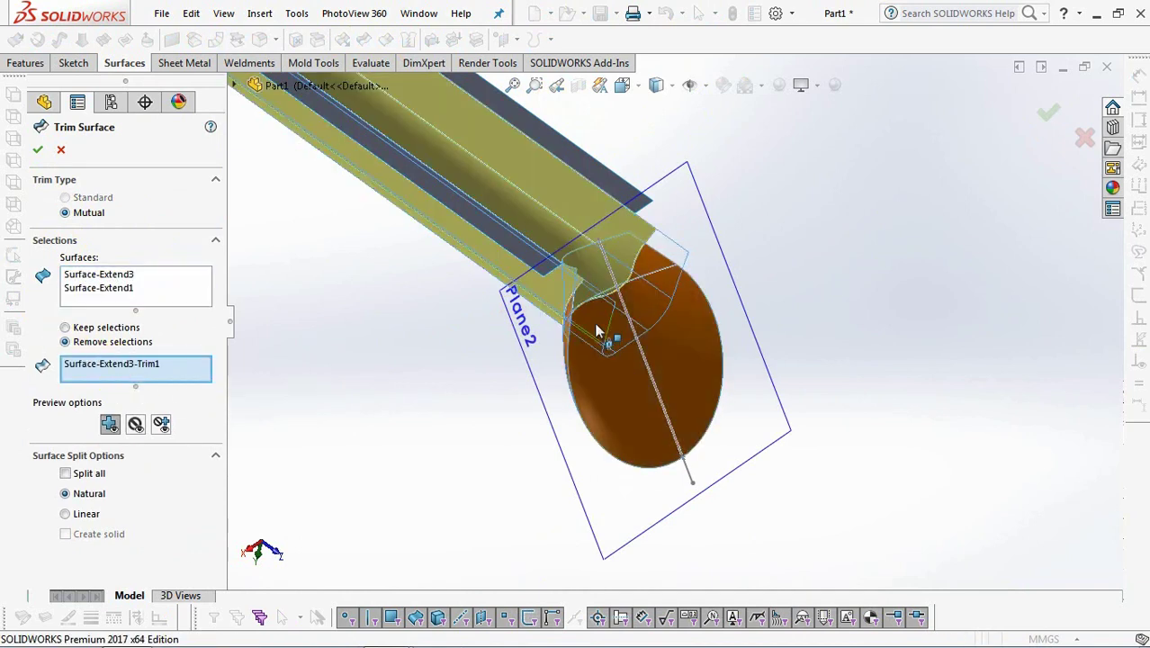
pyautogui.click(605, 259)
pyautogui.moveTo(605, 269); pyautogui.dragTo(526, 270, button='middle')
pyautogui.click(38, 150)
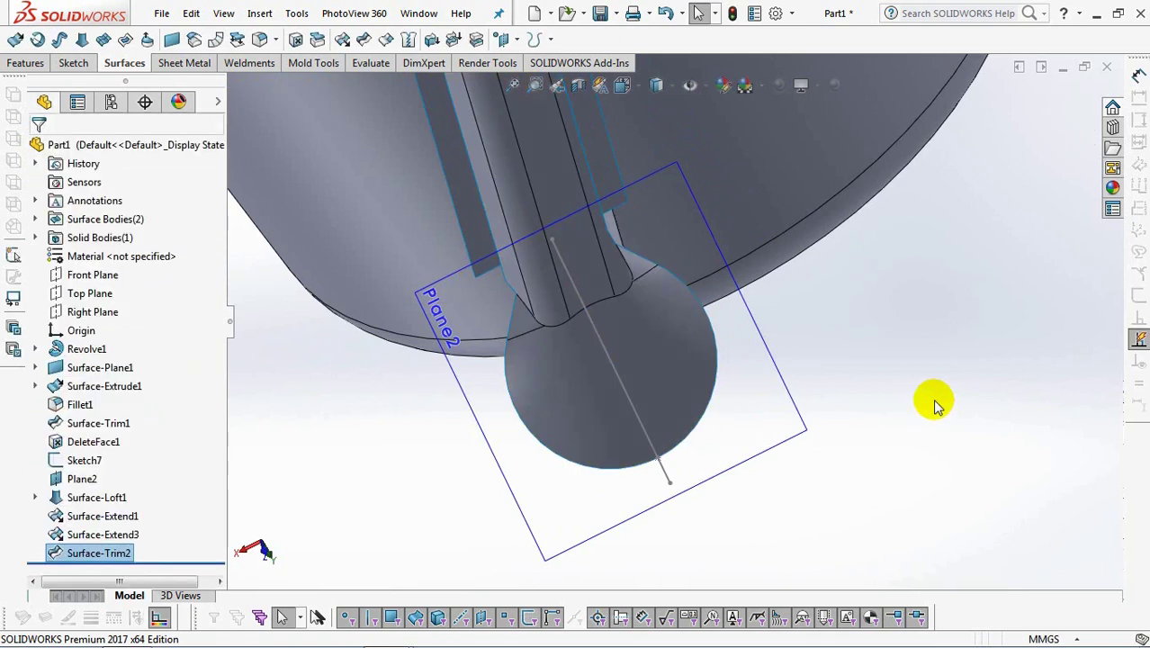
# - On the Right Plane, sketch a three-point arc from the grip's upper edge to the loft's sloping edge
pyautogui.moveTo(919, 410); pyautogui.dragTo(886, 428, button='middle')
pyautogui.scroll(4, 847, 435)
pyautogui.scroll(-2, 956, 221)
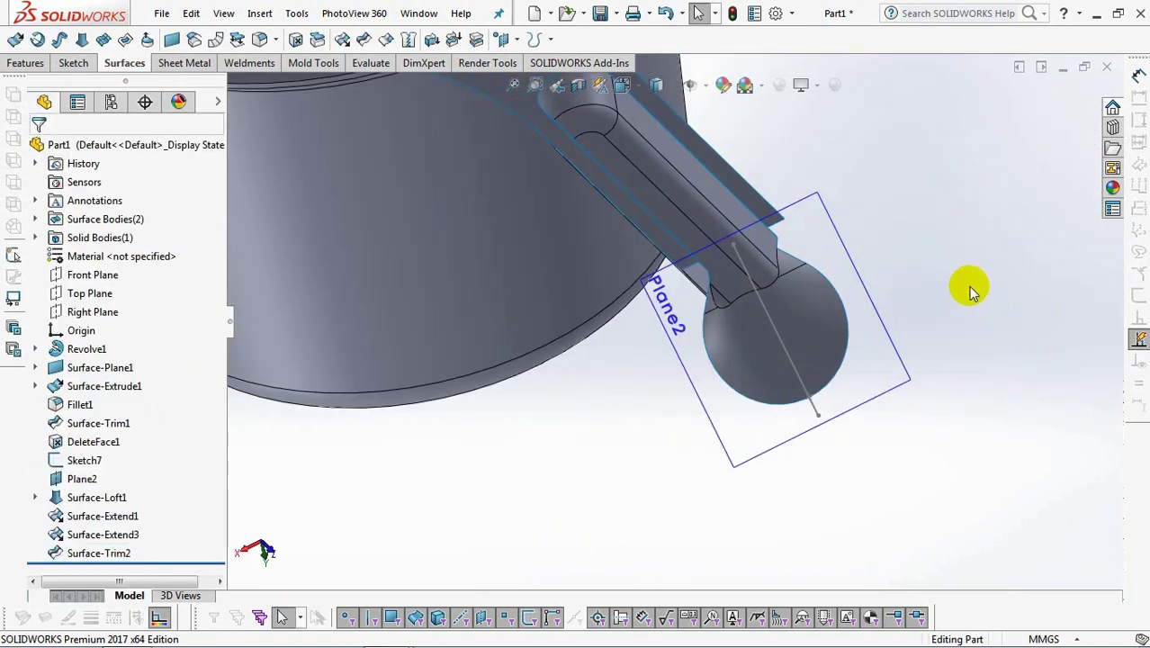
pyautogui.scroll(5, 970, 290)
pyautogui.moveTo(970, 288); pyautogui.dragTo(581, 424, button='middle')
pyautogui.click(92, 311)
pyautogui.click(108, 284)
pyautogui.click(624, 86)
pyautogui.click(575, 374)
pyautogui.scroll(-8, 867, 241)
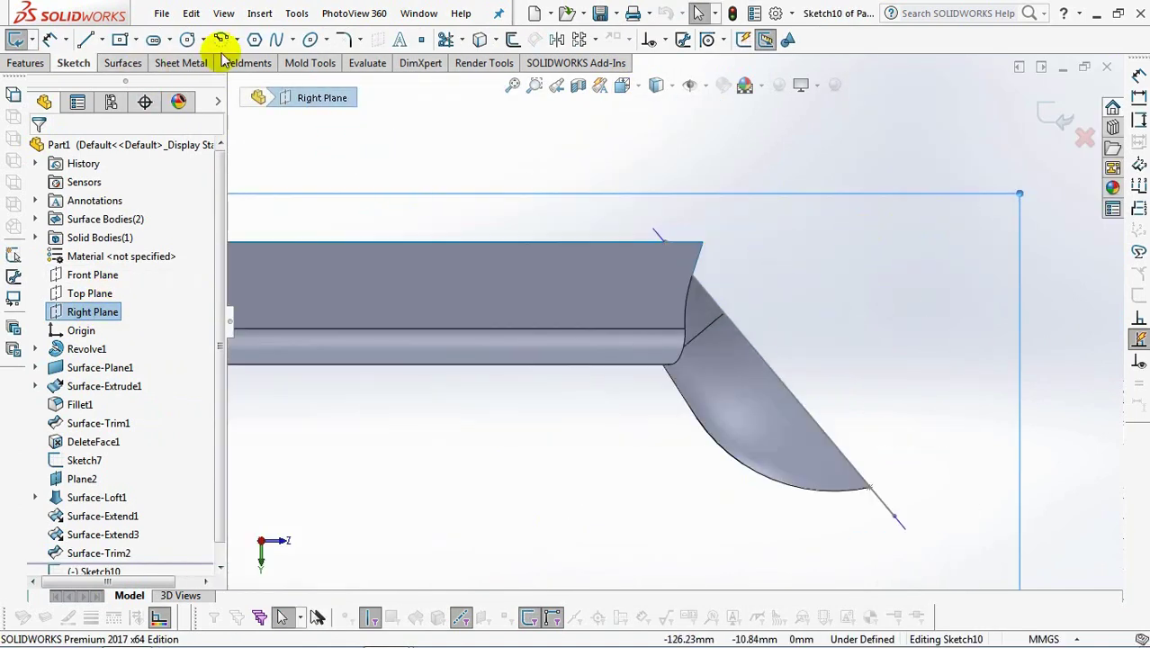
pyautogui.click(237, 39)
pyautogui.click(259, 100)
pyautogui.moveTo(619, 243); pyautogui.dragTo(698, 315)
pyautogui.click(718, 308)
pyautogui.click(709, 286)
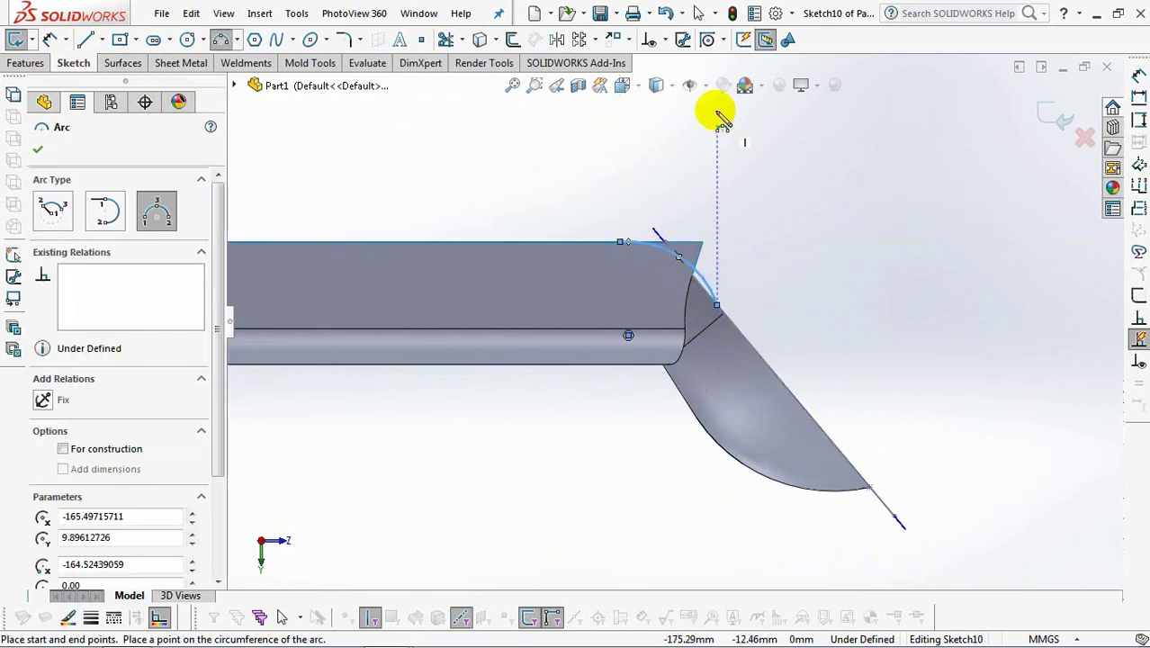
# - Add tangent relations between the arc and both the grip's upper edge and the loft's sloping edge
pyautogui.click(663, 40)
pyautogui.click(701, 79)
pyautogui.click(569, 247)
pyautogui.click(41, 422)
pyautogui.click(737, 321)
pyautogui.click(710, 288)
# - Dimension the arc's radius at 15 mm and finish the sketch
pyautogui.click(50, 40)
pyautogui.click(667, 245)
pyautogui.click(691, 171)
pyautogui.write('15')
pyautogui.click(624, 165)
pyautogui.click(1049, 114)
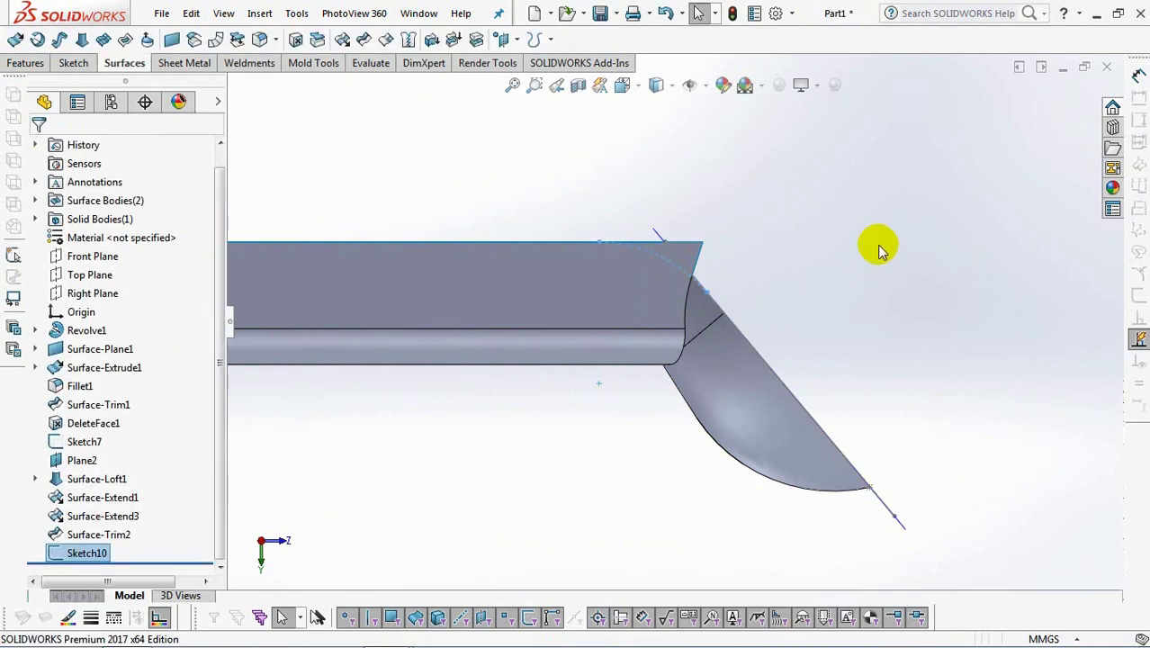
# - Trim the surface in Standard mode with the arc sketch, removing the corner pieces above the arc on both side walls
pyautogui.click(365, 41)
pyautogui.click(80, 198)
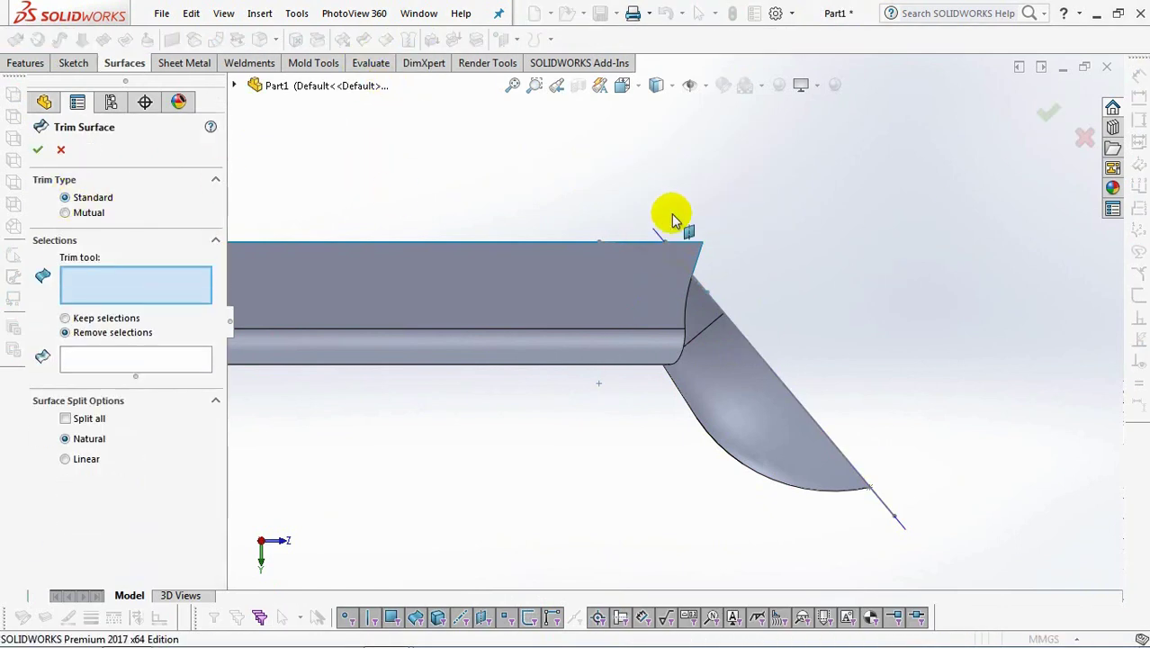
pyautogui.click(667, 269)
pyautogui.moveTo(662, 284); pyautogui.dragTo(653, 316, button='middle')
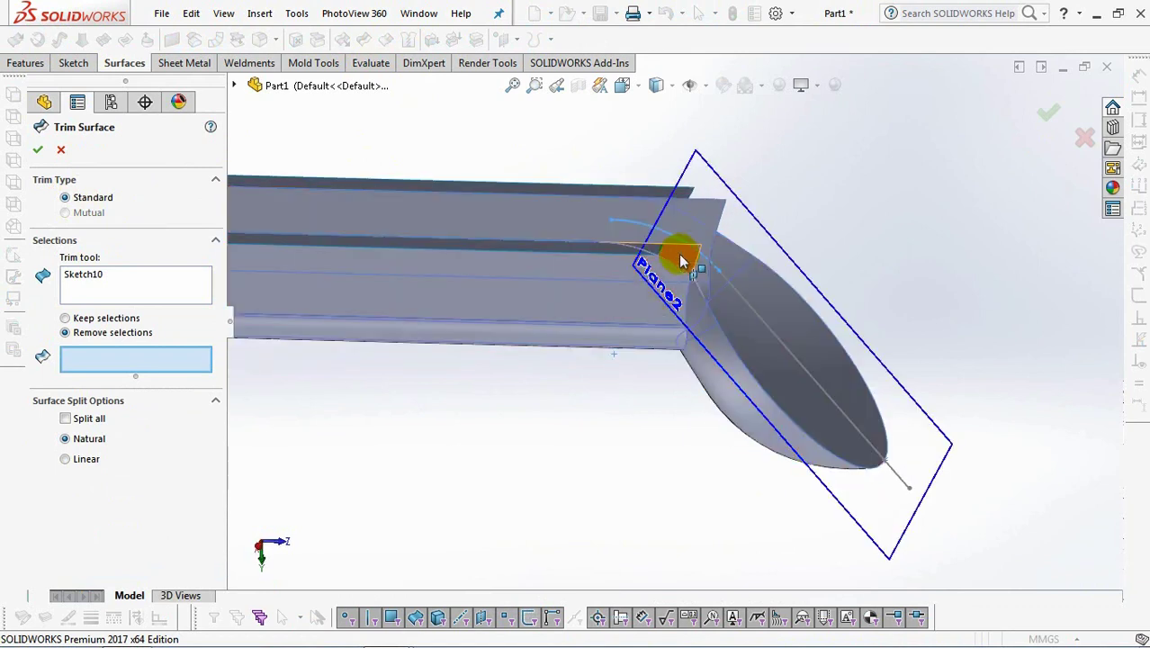
pyautogui.click(679, 255)
pyautogui.scroll(-4, 679, 255)
pyautogui.click(632, 257)
pyautogui.click(695, 173)
pyautogui.click(680, 159)
pyautogui.rightClick(681, 159)
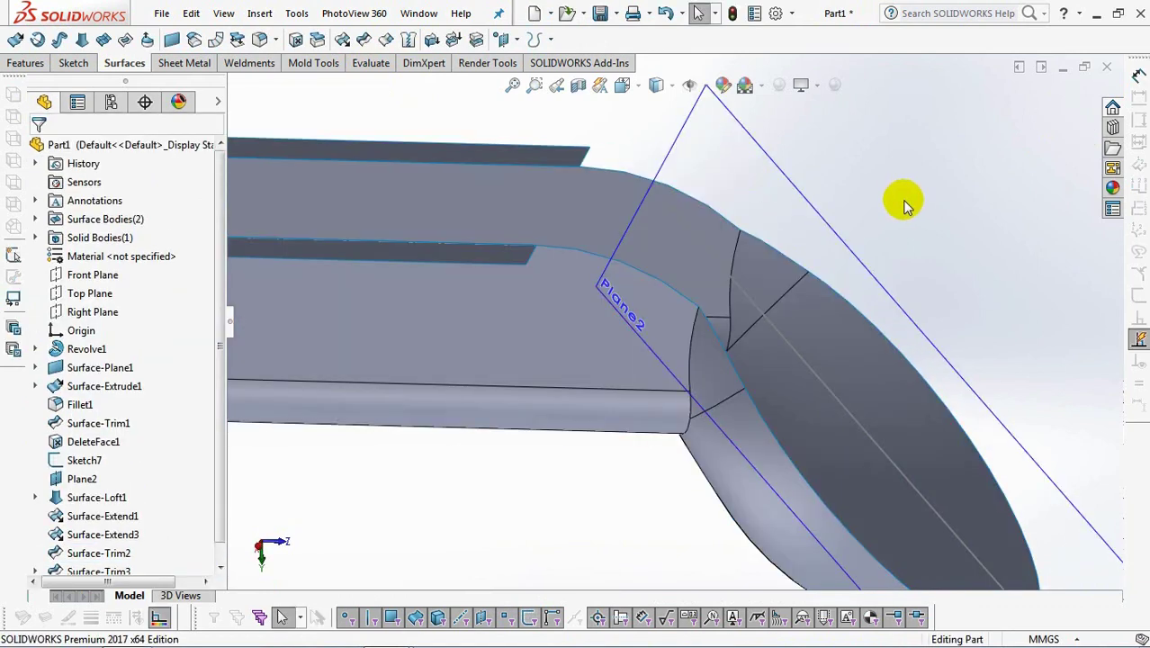
# - Hide Plane2 and the sloping line's sketch
pyautogui.moveTo(903, 202); pyautogui.dragTo(783, 303, button='middle')
pyautogui.click(783, 304)
pyautogui.click(868, 236)
pyautogui.click(783, 383)
pyautogui.click(856, 333)
# - Set up a symmetric variable-radius fillet with 1 instance on the seam edges between the grip and the lofted end
pyautogui.moveTo(853, 248); pyautogui.dragTo(857, 303, button='middle')
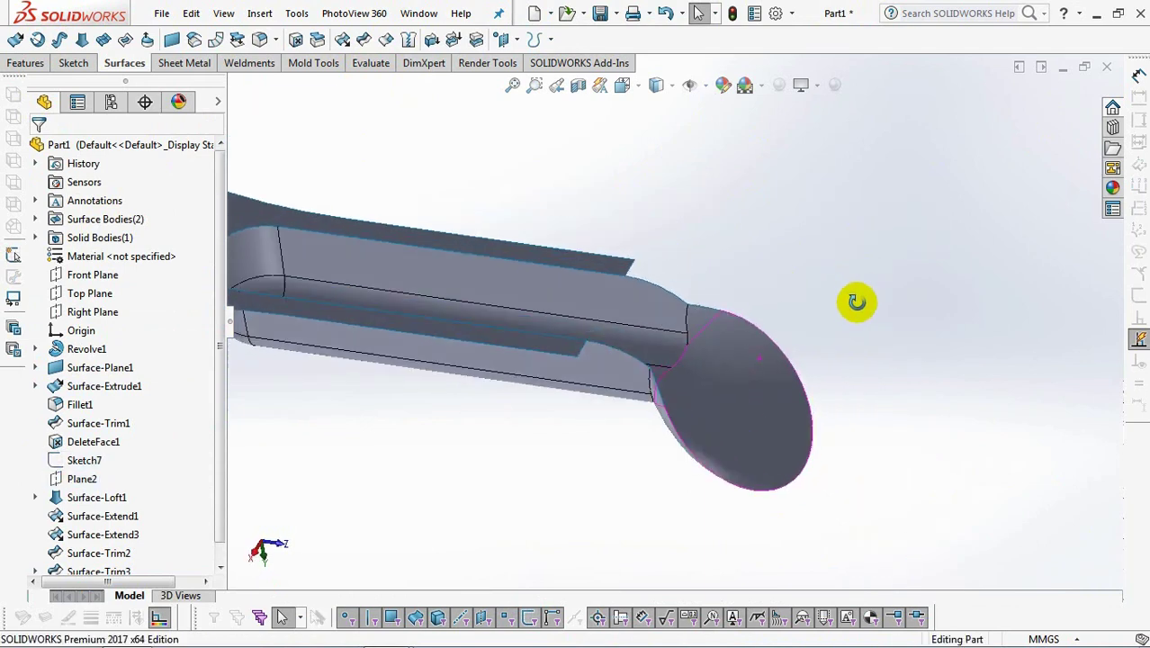
pyautogui.click(260, 41)
pyautogui.click(89, 233)
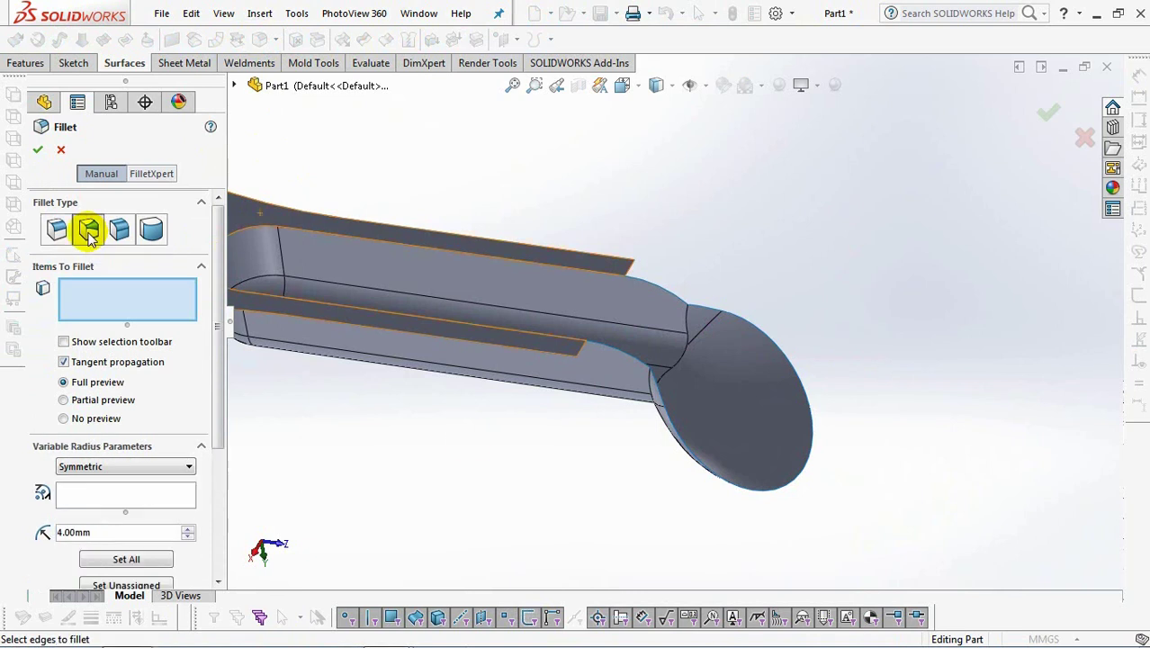
pyautogui.scroll(-5, 216, 504)
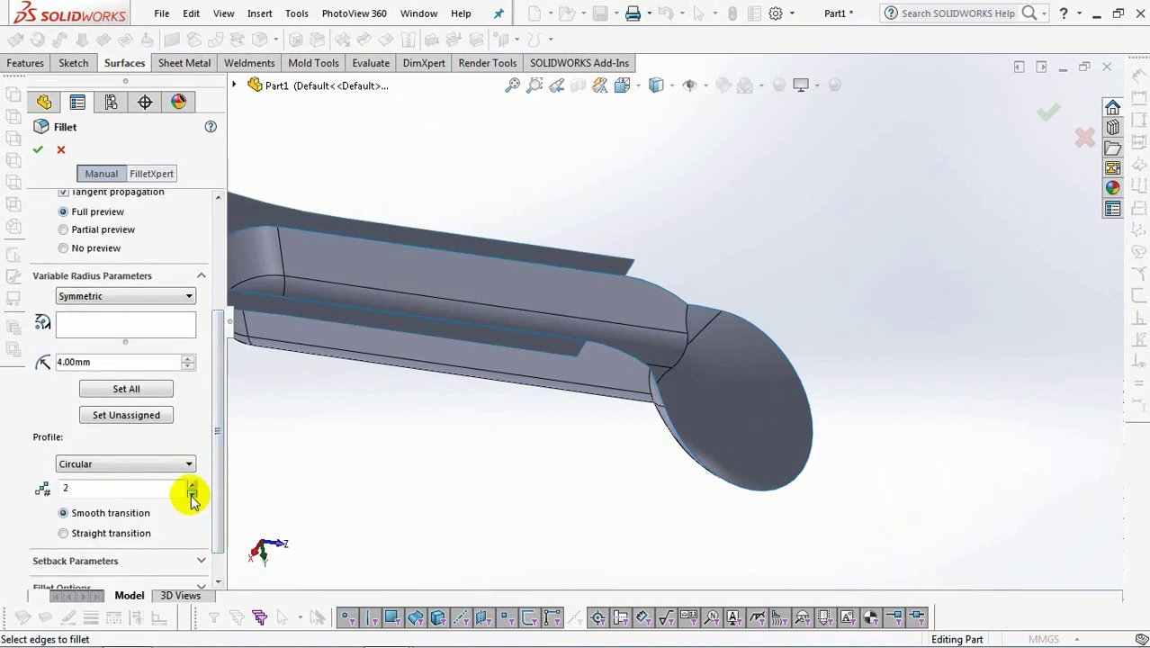
pyautogui.click(668, 287)
pyautogui.moveTo(669, 287); pyautogui.dragTo(693, 380, button='middle')
pyautogui.scroll(-3, 623, 411)
pyautogui.click(552, 406)
# - Set the variable radius on the near side wall to 10 mm at the seam's open end and 2.5 mm at the adjoining vertex
pyautogui.moveTo(515, 377); pyautogui.dragTo(428, 454)
pyautogui.click(477, 447)
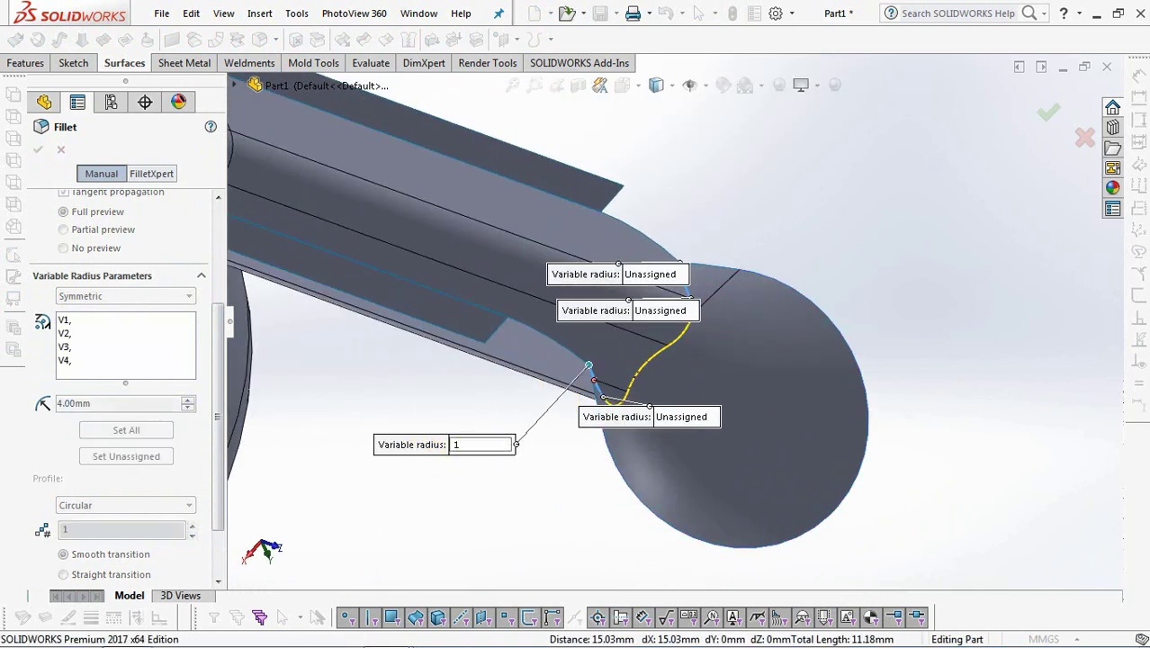
pyautogui.write('10')
pyautogui.press('Return')
pyautogui.click(682, 419)
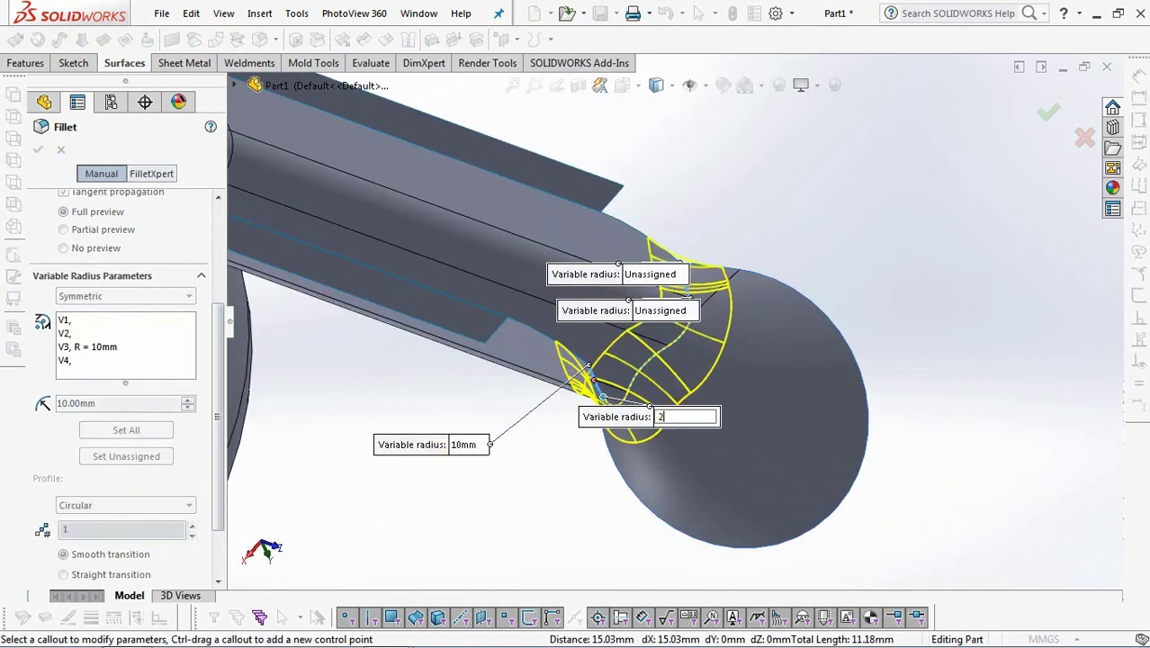
pyautogui.write('2.5')
pyautogui.press('Return')
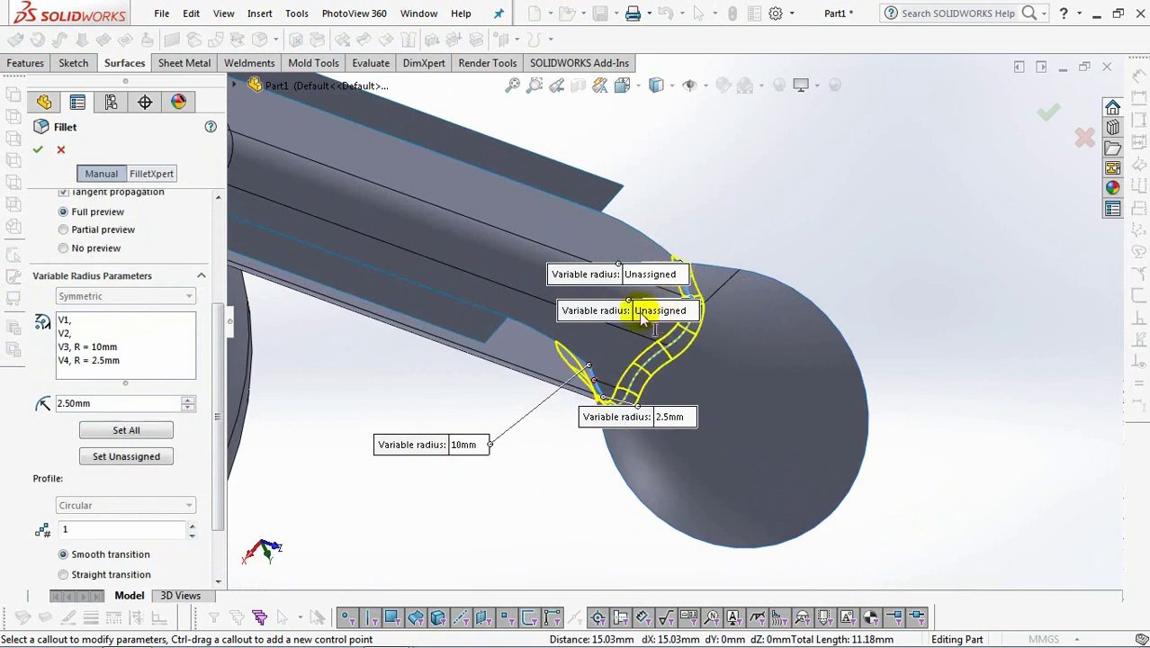
# - Set the far side wall's radii to 2.5 mm at the inner vertex and 10 mm at the open end, and apply the fillet
pyautogui.moveTo(638, 311); pyautogui.dragTo(860, 198)
pyautogui.click(883, 200)
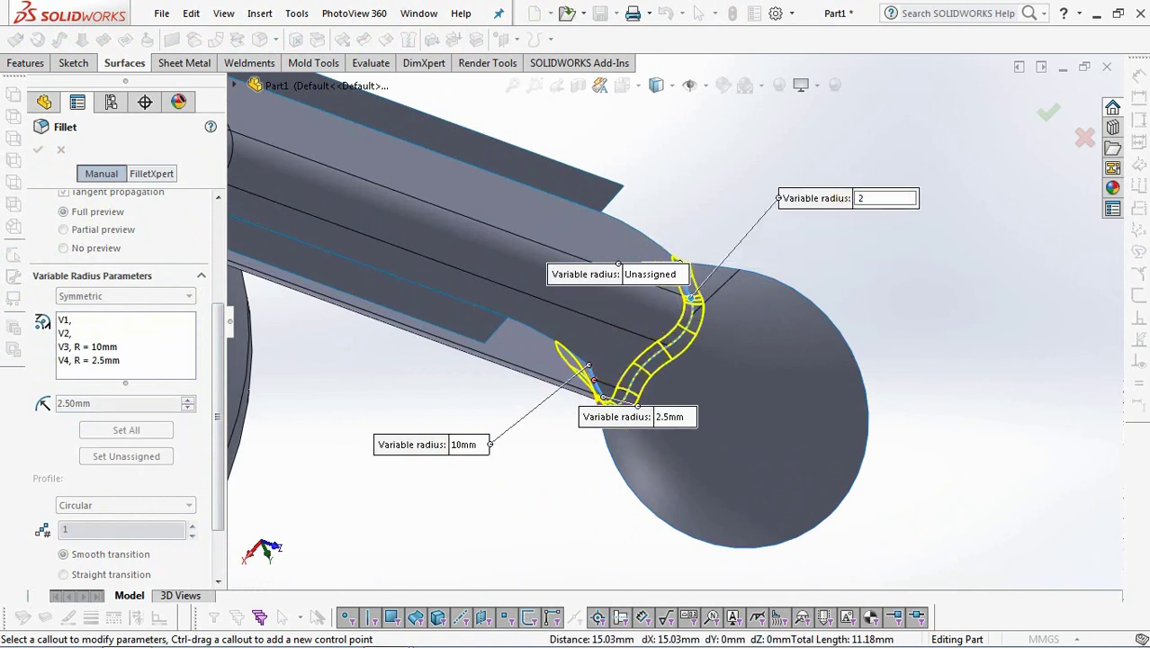
pyautogui.write('2.5')
pyautogui.press('Return')
pyautogui.moveTo(619, 275); pyautogui.dragTo(736, 154)
pyautogui.click(733, 152)
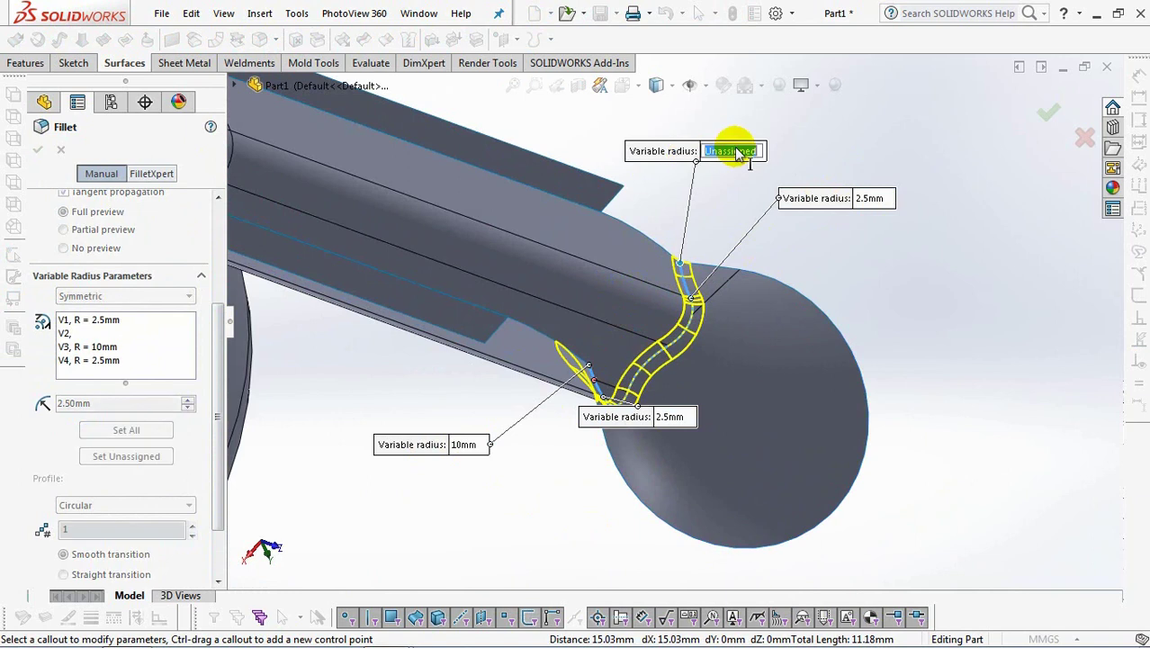
pyautogui.write('10')
pyautogui.press('Return')
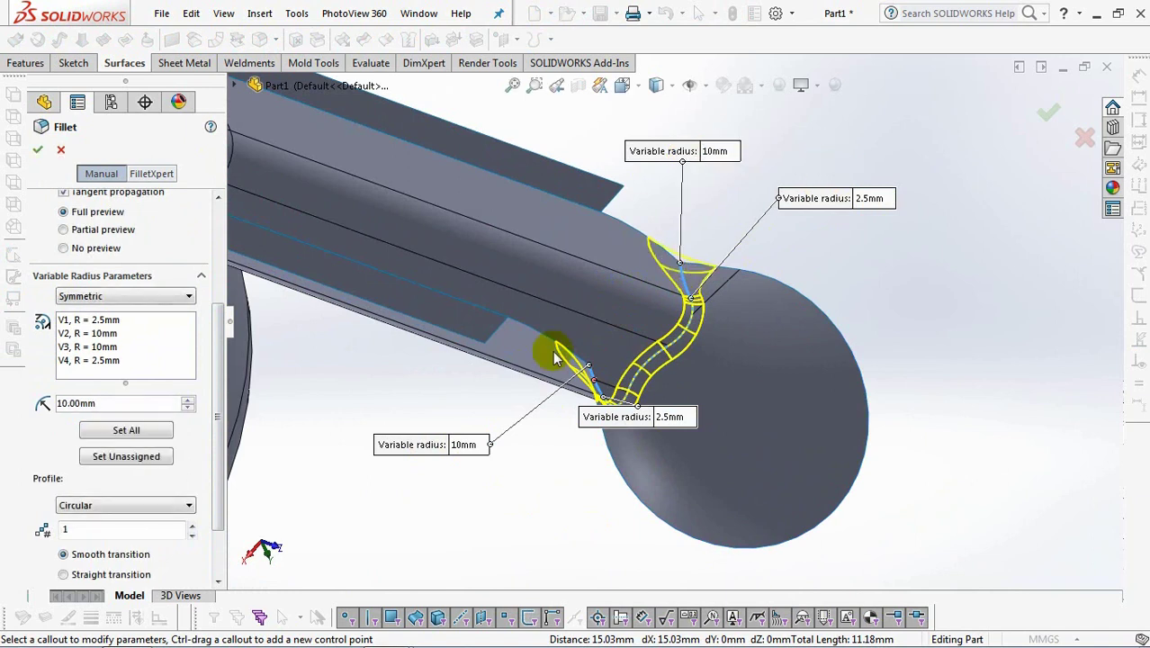
pyautogui.moveTo(217, 435); pyautogui.dragTo(244, 549)
pyautogui.moveTo(945, 393)
pyautogui.mouseDown(button='middle')
pyautogui.moveTo(901, 393)
pyautogui.moveTo(963, 393)
pyautogui.moveTo(945, 387)
pyautogui.mouseUp(button='middle')
pyautogui.click(1041, 117)
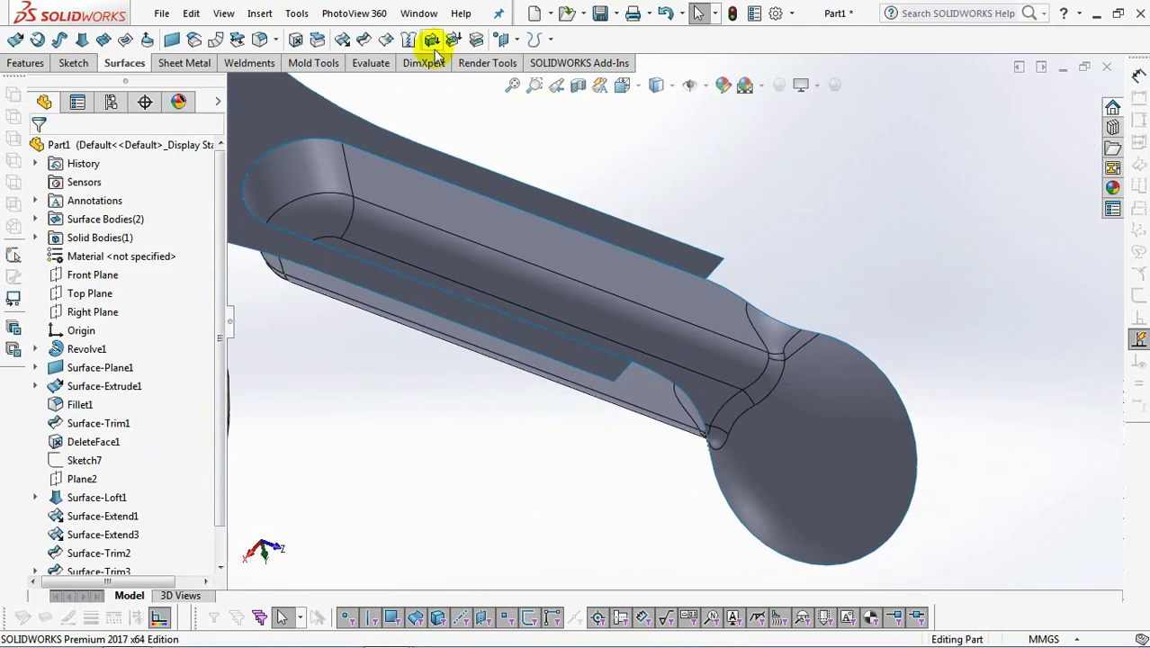
# - Thicken the filleted handle surface 2 mm towards its outer side, without merging the result
pyautogui.click(432, 40)
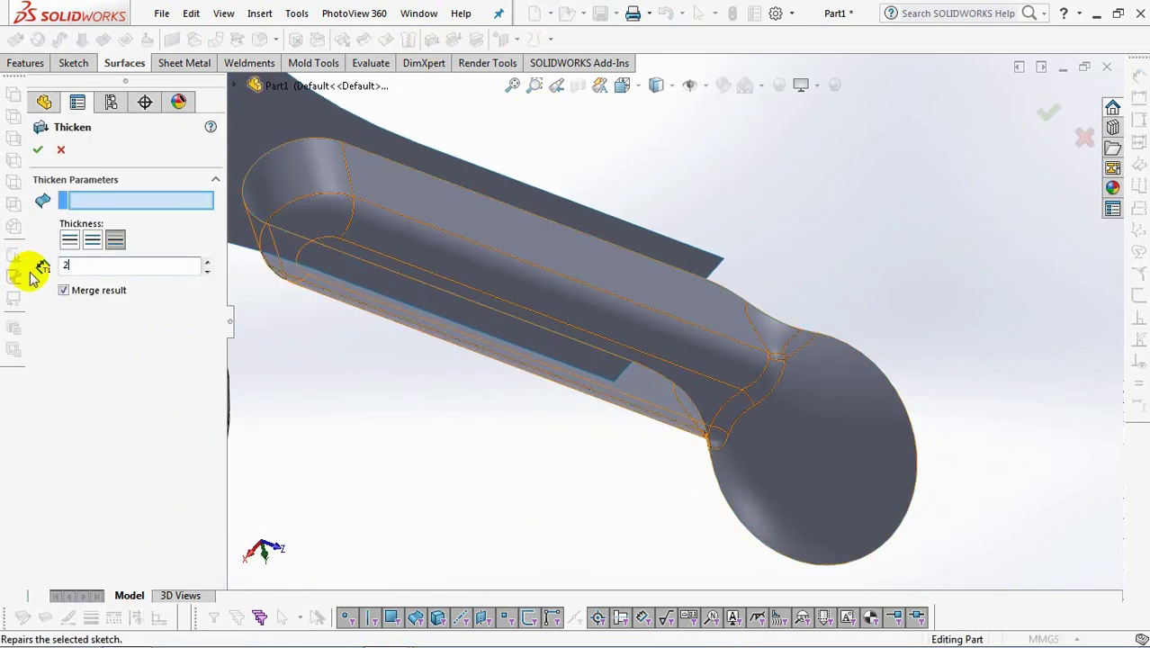
pyautogui.click(814, 489)
pyautogui.click(69, 241)
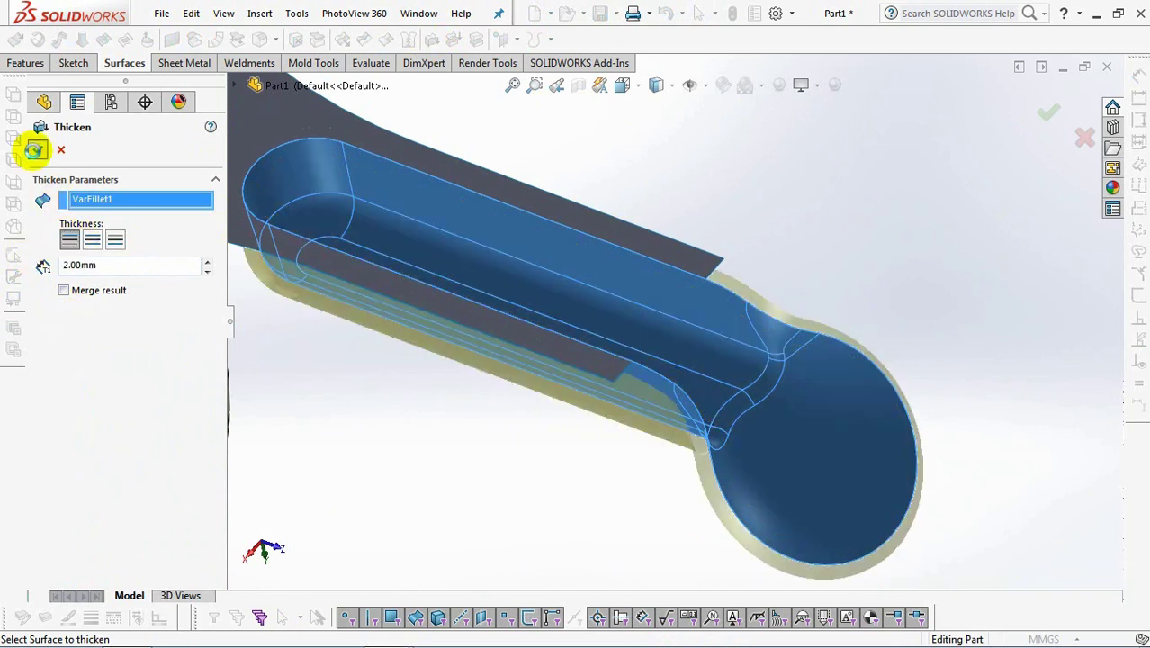
# - Create a reference plane parallel to the Front Plane through the end vertex of the flat flange beside the grip
pyautogui.moveTo(525, 480); pyautogui.dragTo(517, 386, button='middle')
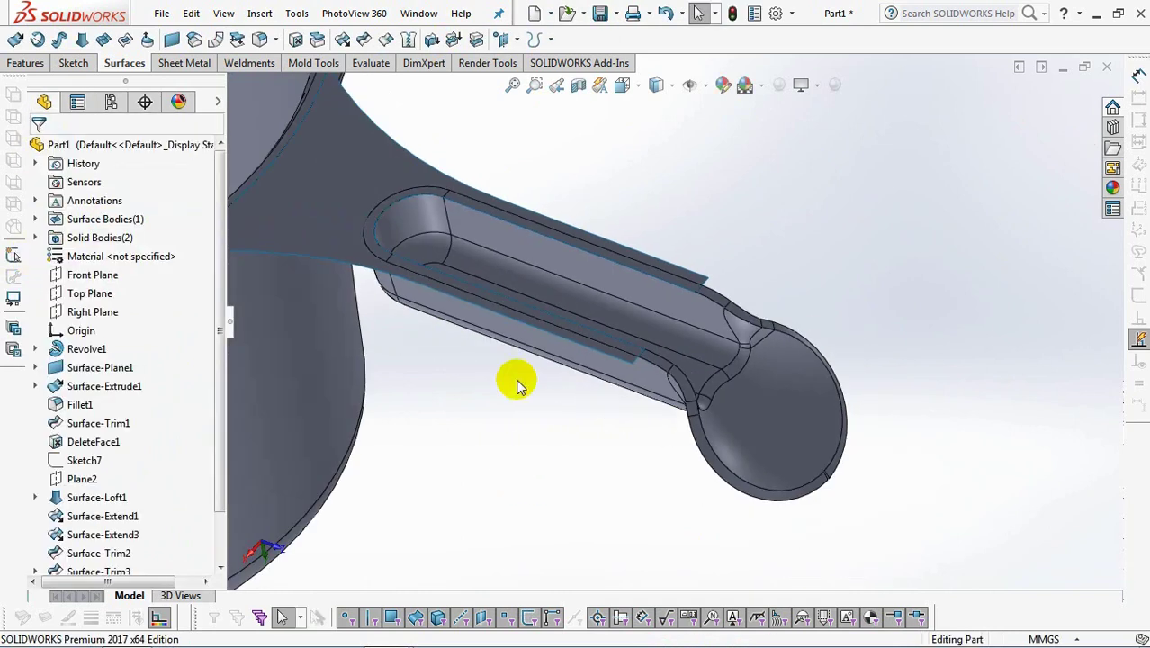
pyautogui.click(517, 40)
pyautogui.click(538, 57)
pyautogui.press('f')
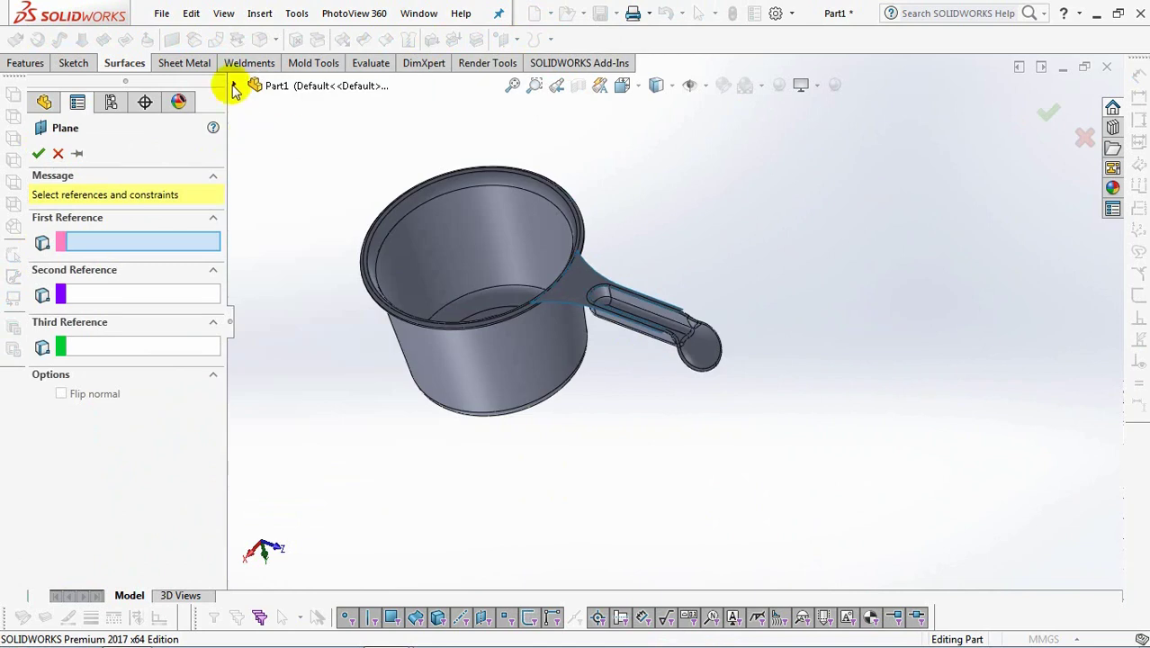
pyautogui.click(233, 86)
pyautogui.click(297, 216)
pyautogui.scroll(-3, 646, 315)
pyautogui.scroll(-2, 646, 315)
pyautogui.click(657, 277)
pyautogui.press('Return')
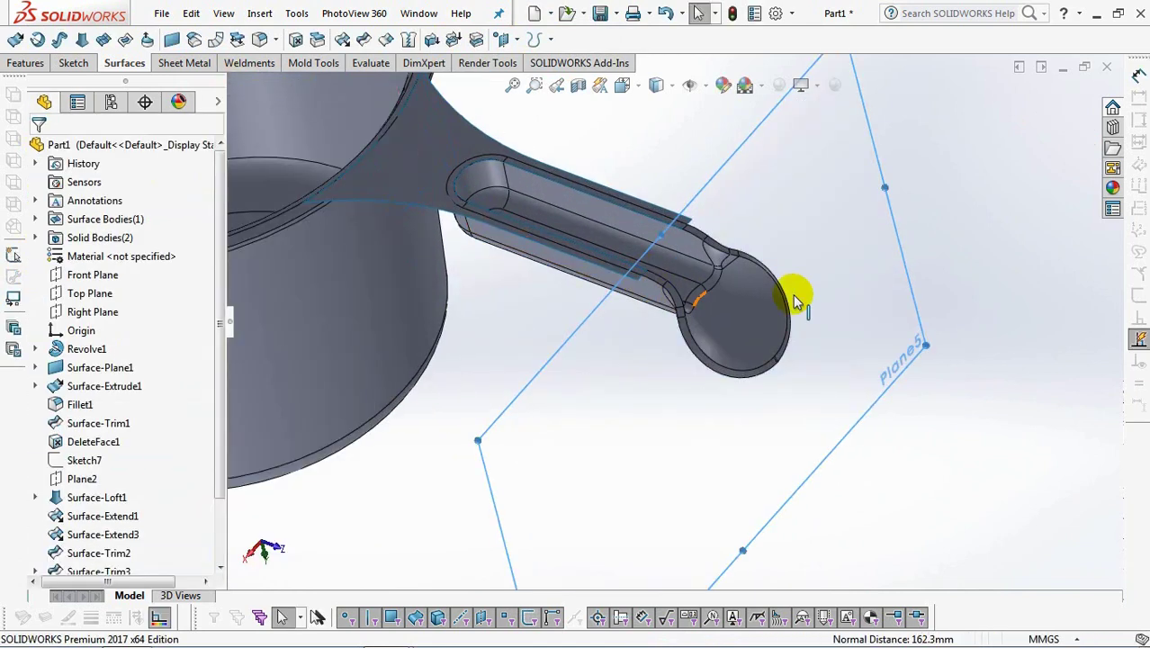
# - Start a new sketch on the plane at the flange's end
pyautogui.click(940, 271)
pyautogui.moveTo(898, 506); pyautogui.dragTo(783, 348, button='middle')
pyautogui.click(783, 348)
pyautogui.click(855, 290)
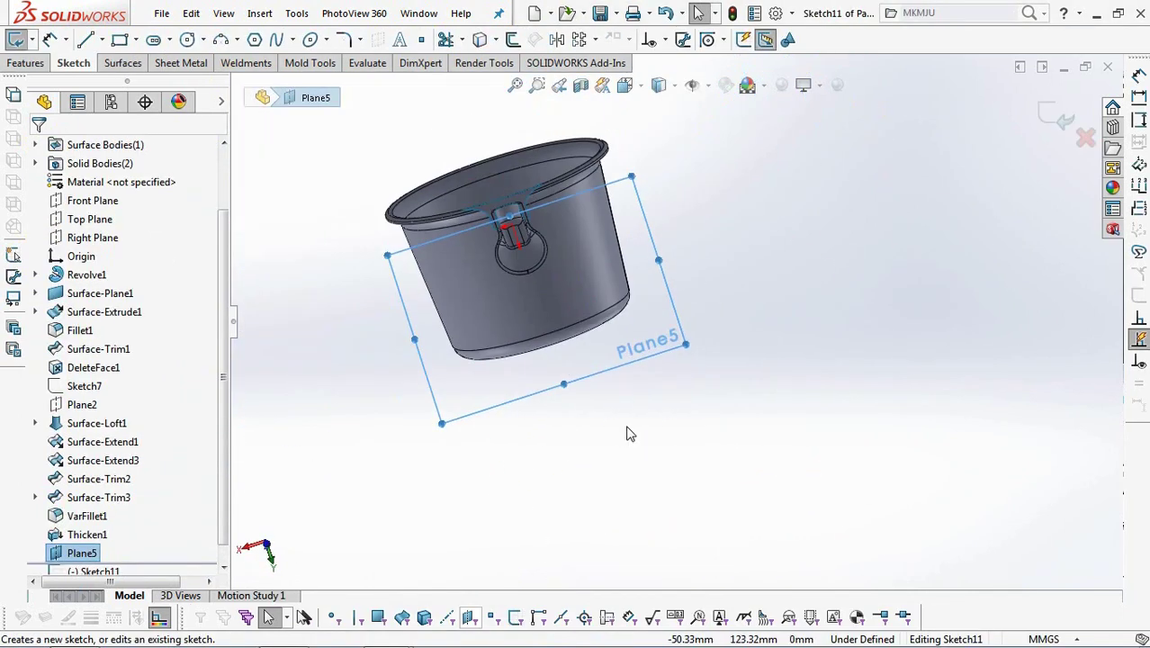
pyautogui.scroll(-2, 645, 333)
pyautogui.click(625, 88)
pyautogui.click(662, 388)
pyautogui.scroll(8, 615, 174)
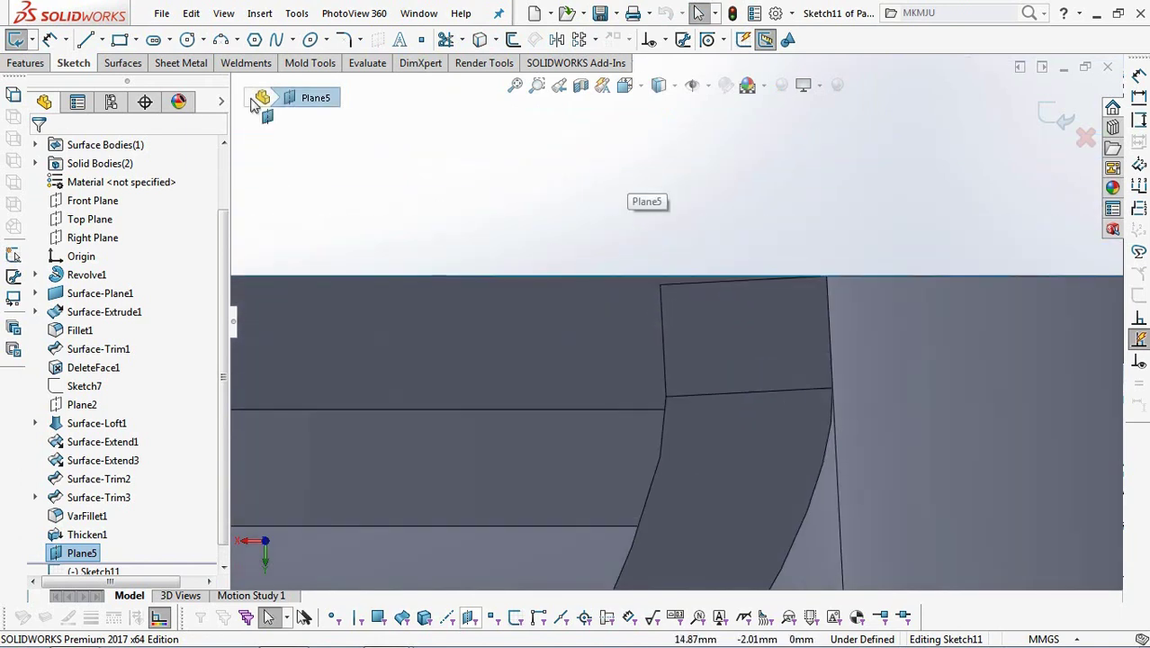
# - Sketch a three-quarter partial ellipse at the flange's end, with radii about 2.03 mm and 1.18 mm and its top on the flange line
pyautogui.click(327, 40)
pyautogui.click(403, 81)
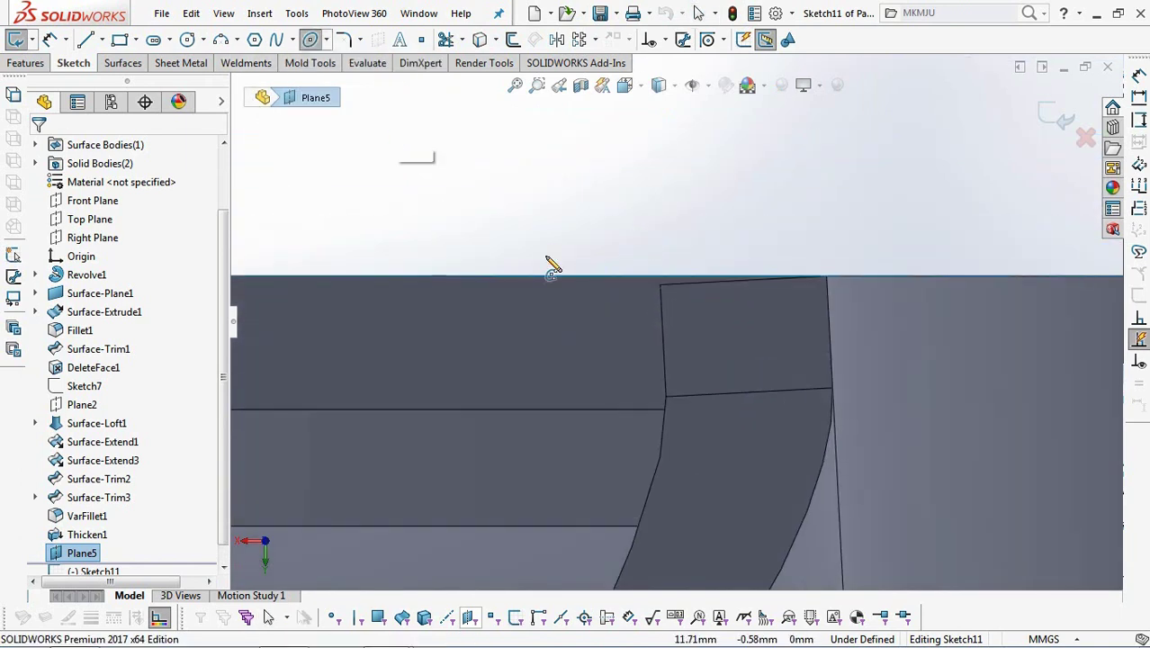
pyautogui.click(650, 376)
pyautogui.click(821, 376)
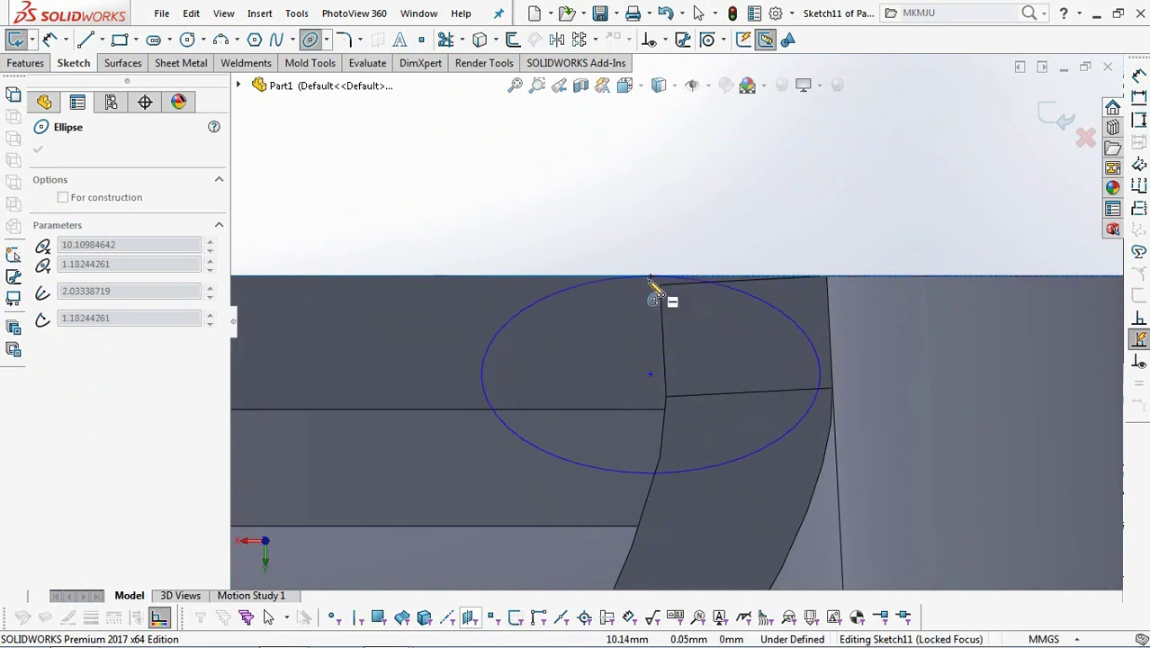
pyautogui.click(820, 372)
pyautogui.rightClick(820, 373)
pyautogui.click(849, 382)
# - Close the ellipse's open quadrant with a vertical line and a horizontal line along the flange
pyautogui.click(85, 40)
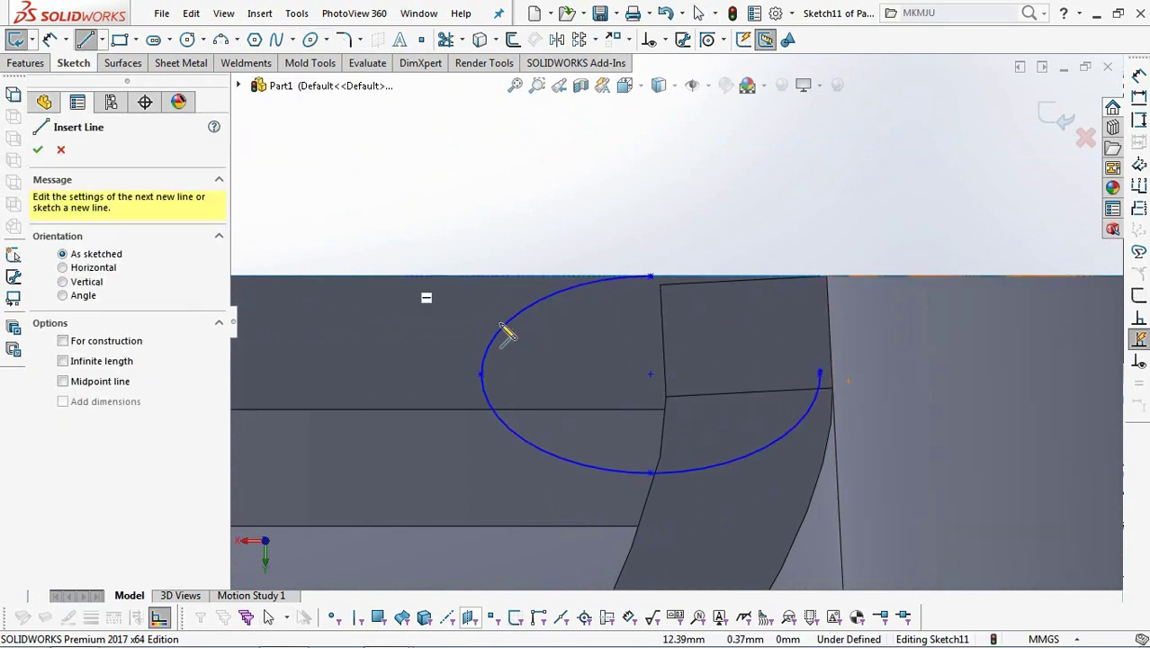
pyautogui.click(820, 373)
pyautogui.click(820, 277)
pyautogui.click(650, 278)
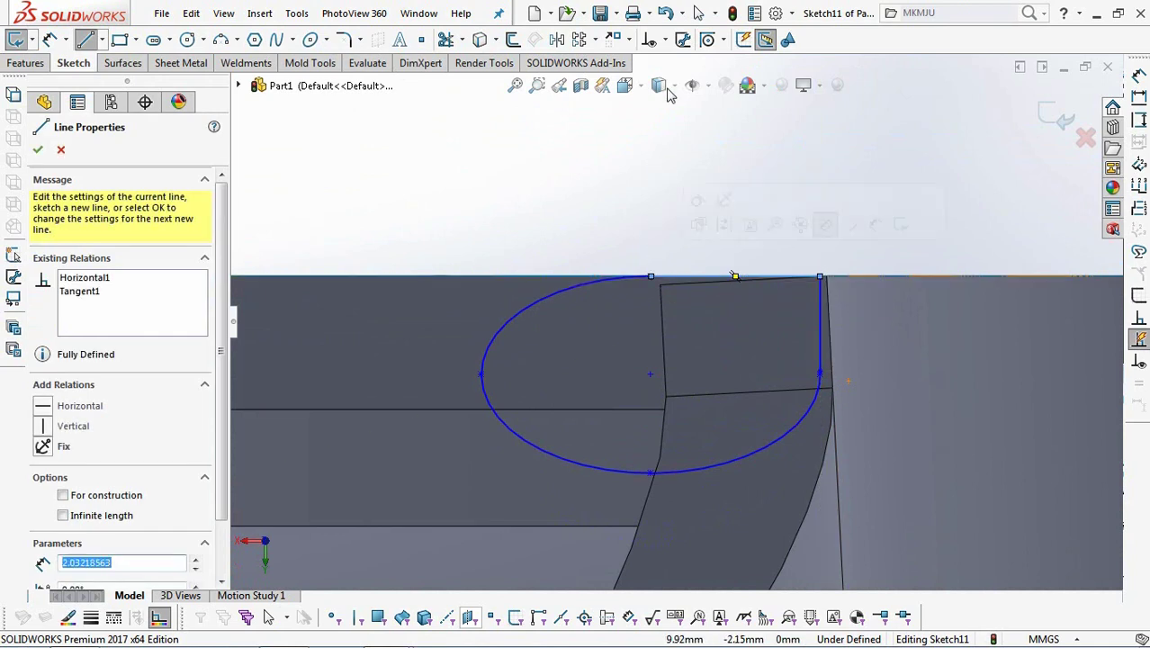
# - Add a tangent relation between the vertical line and the partial ellipse
pyautogui.click(658, 40)
pyautogui.click(701, 79)
pyautogui.click(621, 281)
pyautogui.click(820, 362)
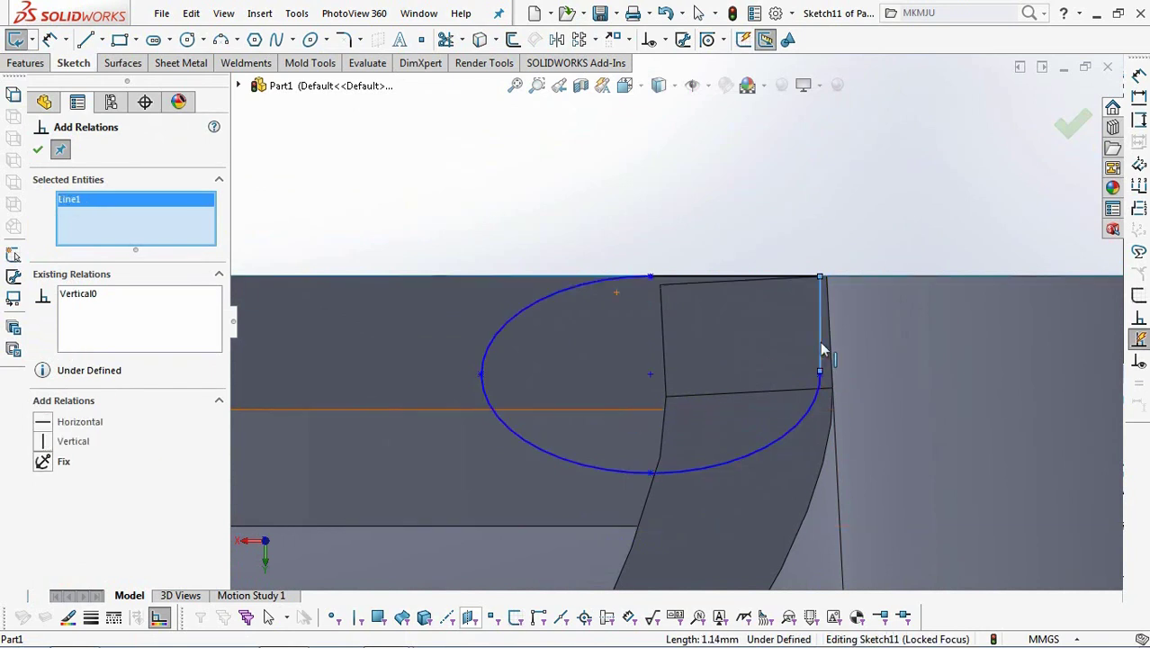
pyautogui.click(814, 405)
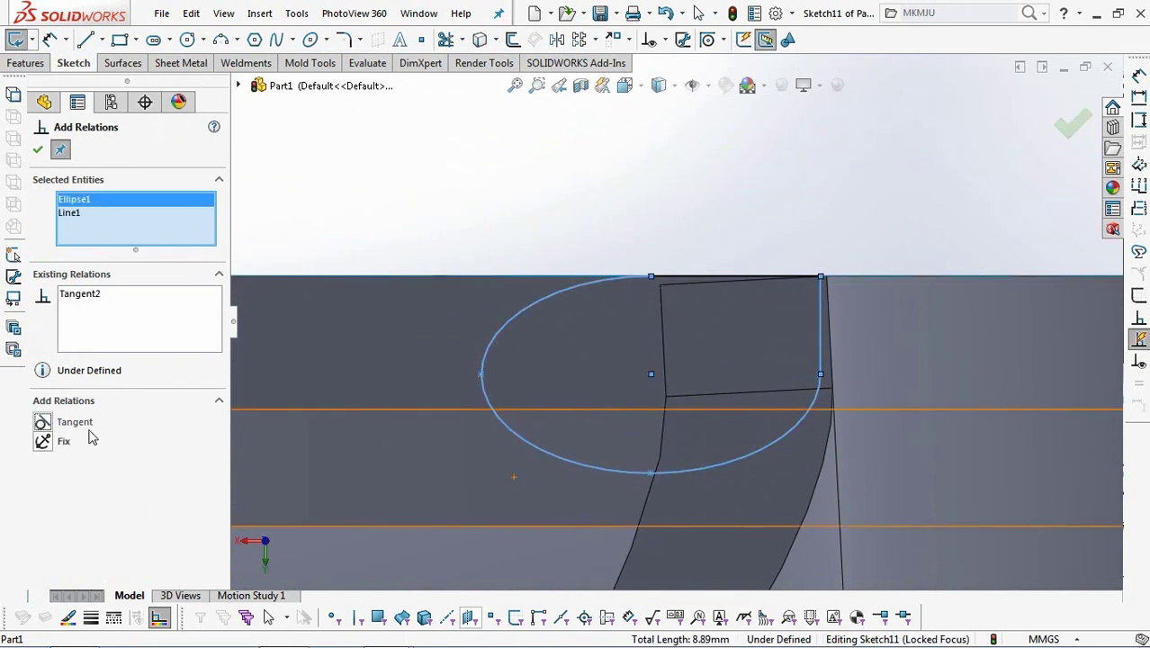
# - Align the ellipse's two side points horizontally and its upper and lower points vertically
pyautogui.click(481, 374)
pyautogui.click(821, 376)
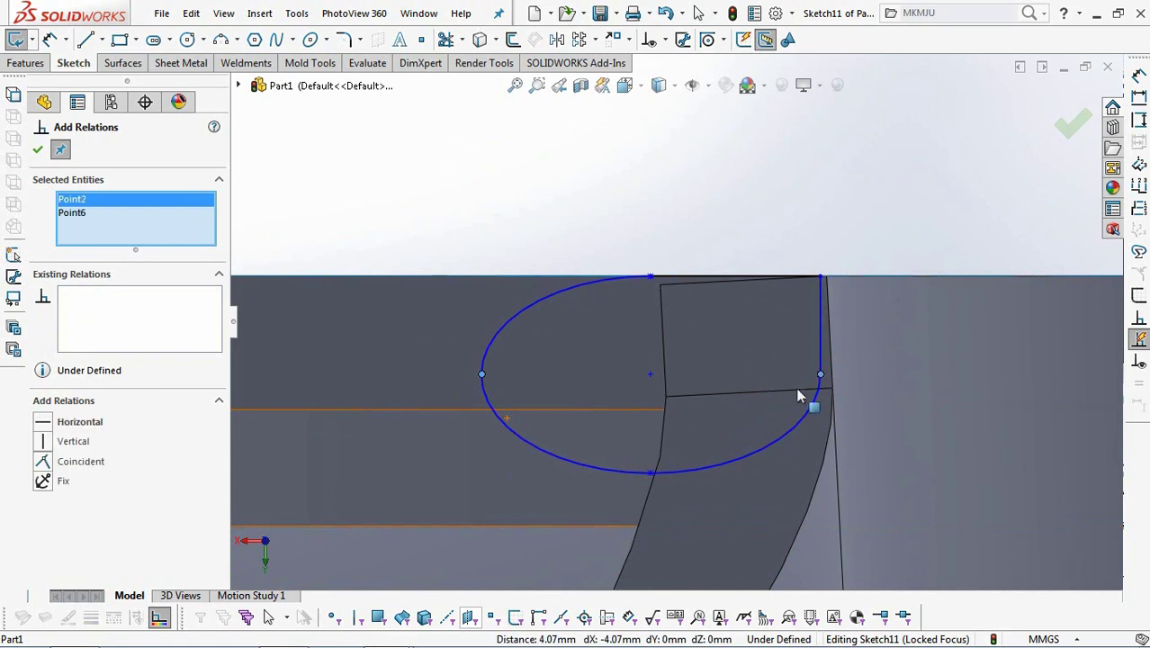
pyautogui.click(651, 475)
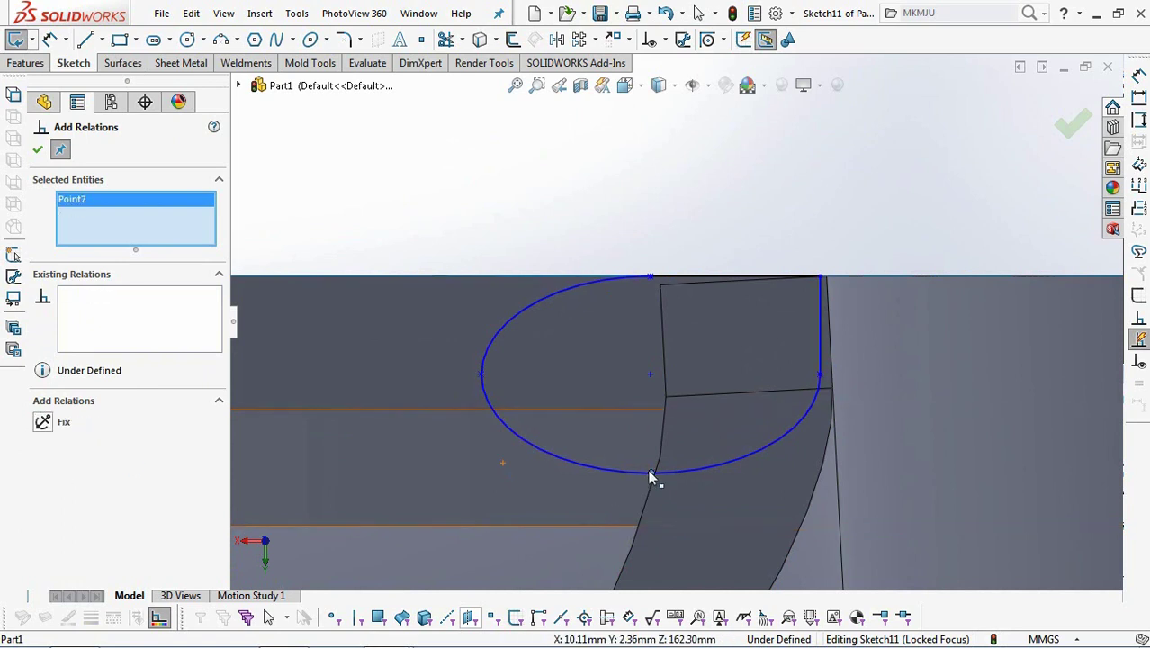
pyautogui.click(655, 281)
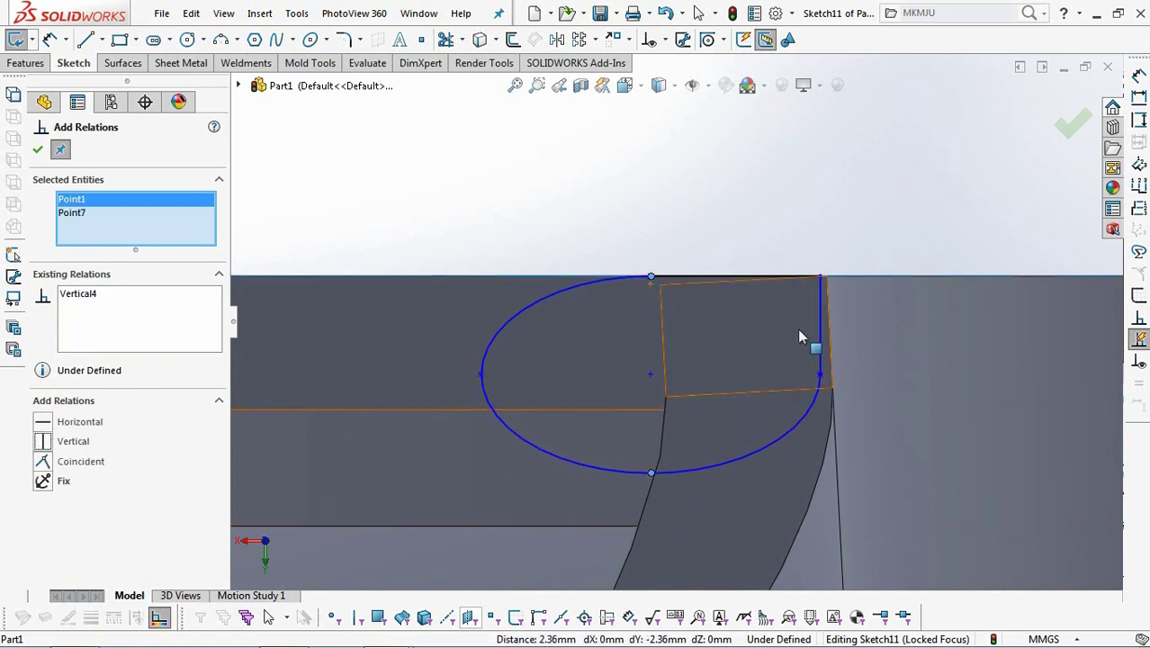
# - Make the corner where the two closing lines meet coincident with the handle vertex beside it
pyautogui.scroll(-5, 817, 255)
pyautogui.click(761, 231)
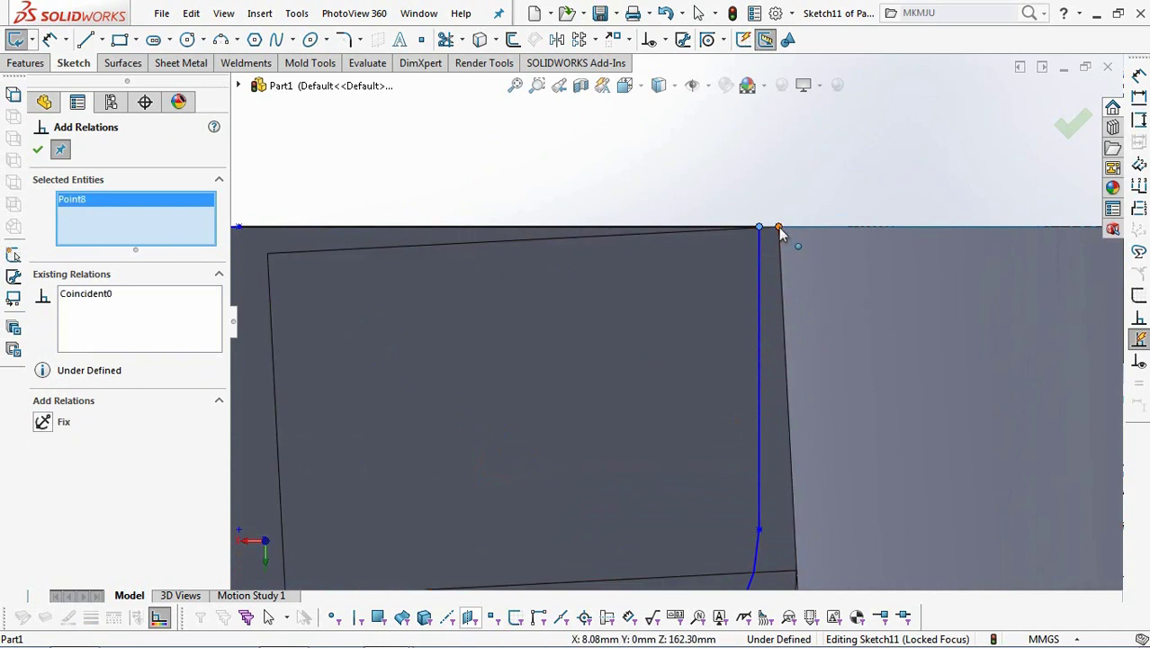
pyautogui.click(779, 241)
pyautogui.scroll(3, 780, 235)
pyautogui.click(42, 461)
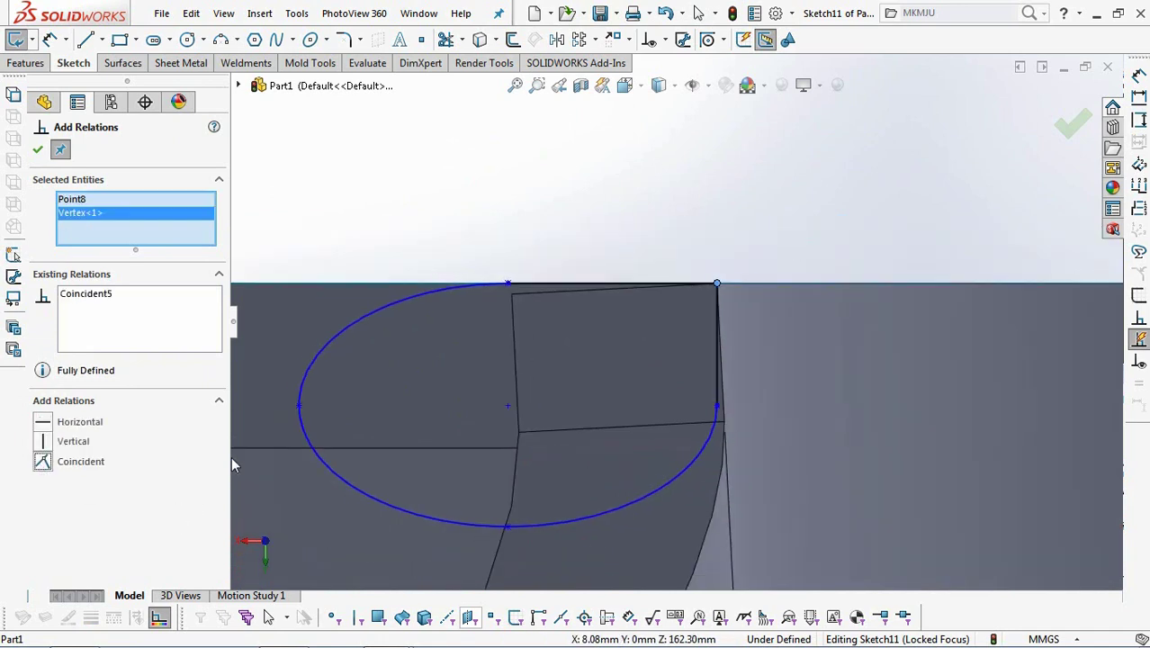
pyautogui.click(38, 152)
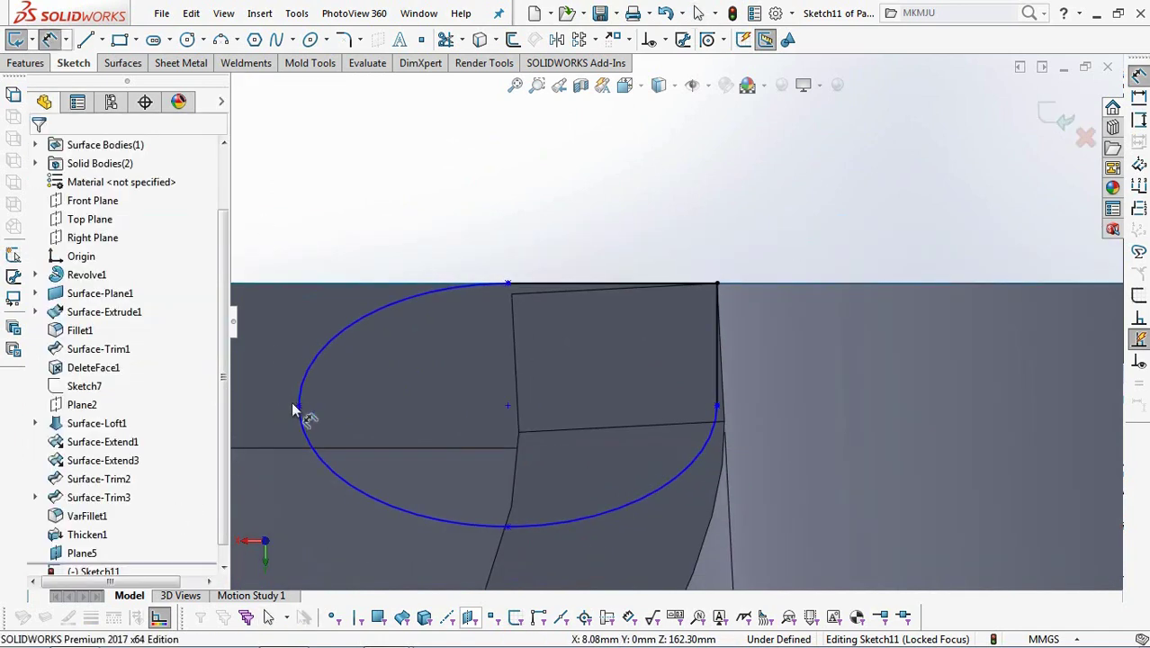
# - Dimension the closed profile 4 mm wide and 2.5 mm high, and exit the sketch
pyautogui.click(712, 406)
pyautogui.click(715, 367)
pyautogui.click(578, 214)
pyautogui.write('4')
pyautogui.click(506, 206)
pyautogui.click(511, 523)
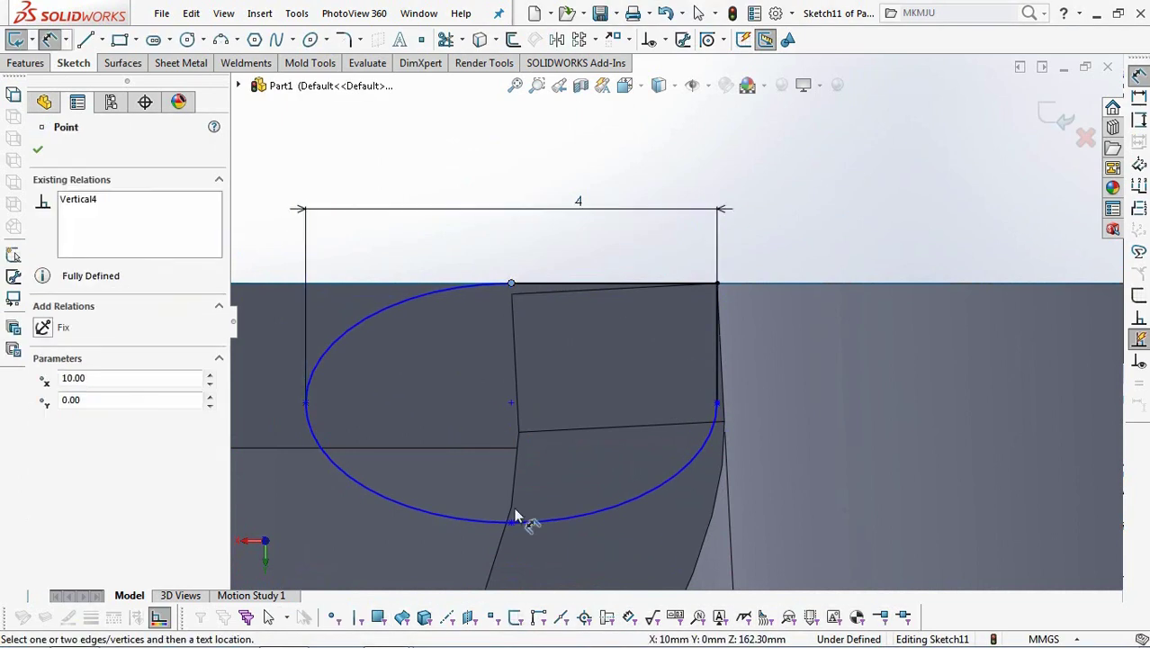
pyautogui.click(794, 414)
pyautogui.write('2.5')
pyautogui.click(725, 396)
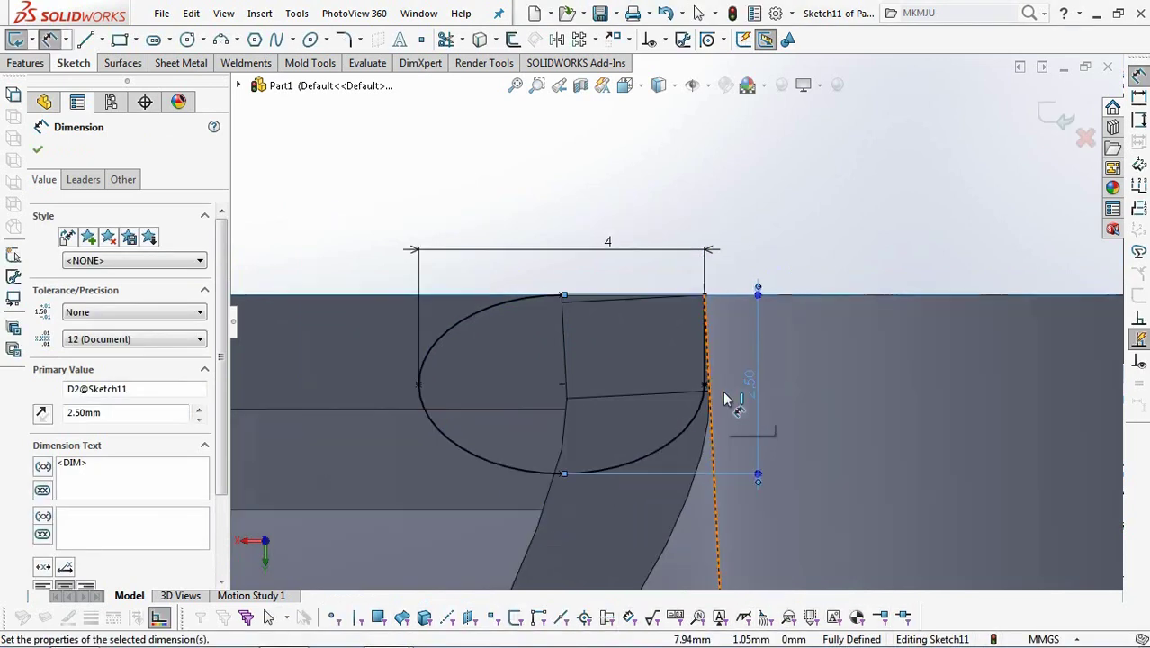
pyautogui.click(1044, 119)
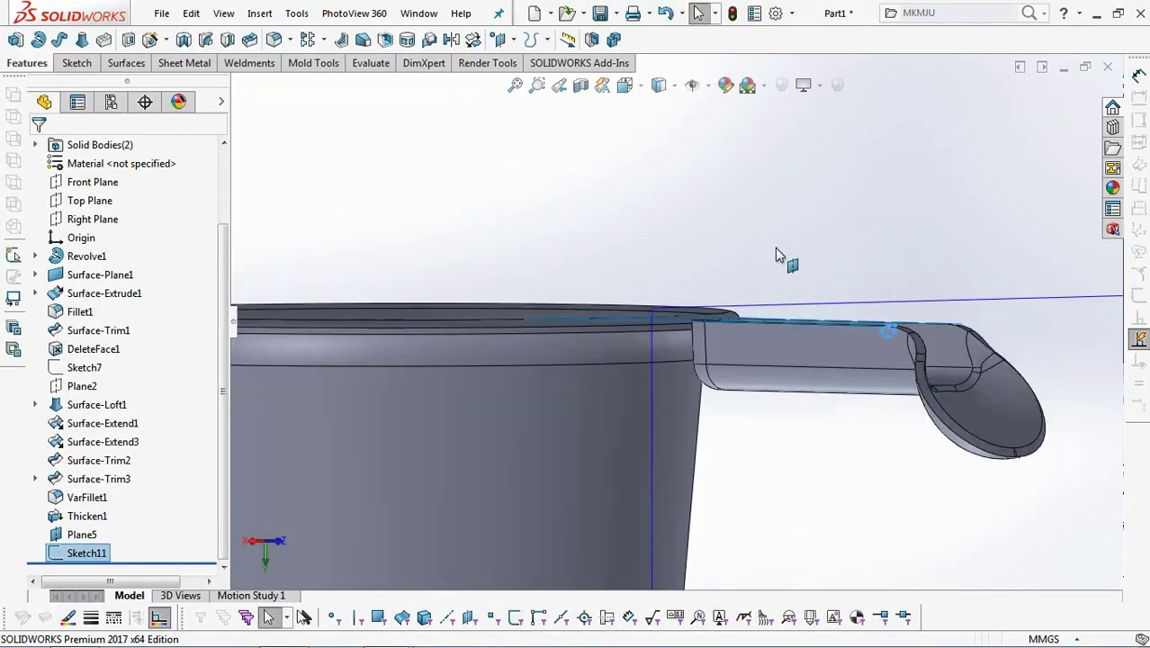
# - Sweep the elliptical profile as a solid along the inner rim edges around the lofted end, selected as an open group
pyautogui.moveTo(776, 248); pyautogui.dragTo(805, 311, button='middle')
pyautogui.scroll(-4, 926, 387)
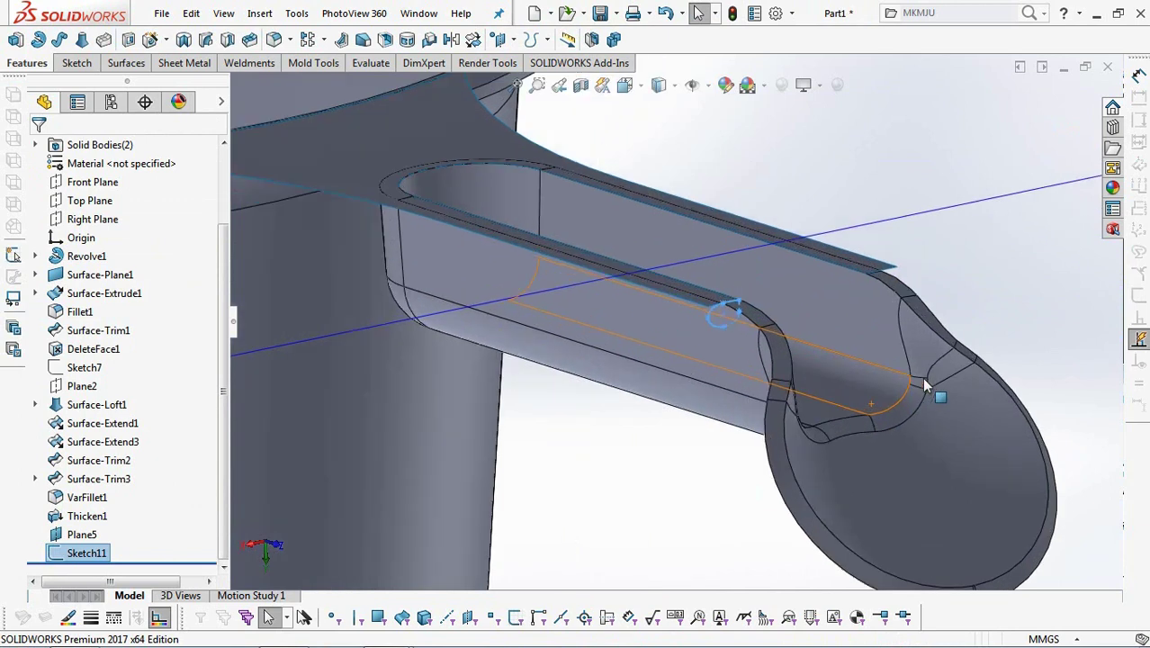
pyautogui.click(60, 39)
pyautogui.rightClick(655, 462)
pyautogui.click(719, 232)
pyautogui.scroll(-4, 797, 348)
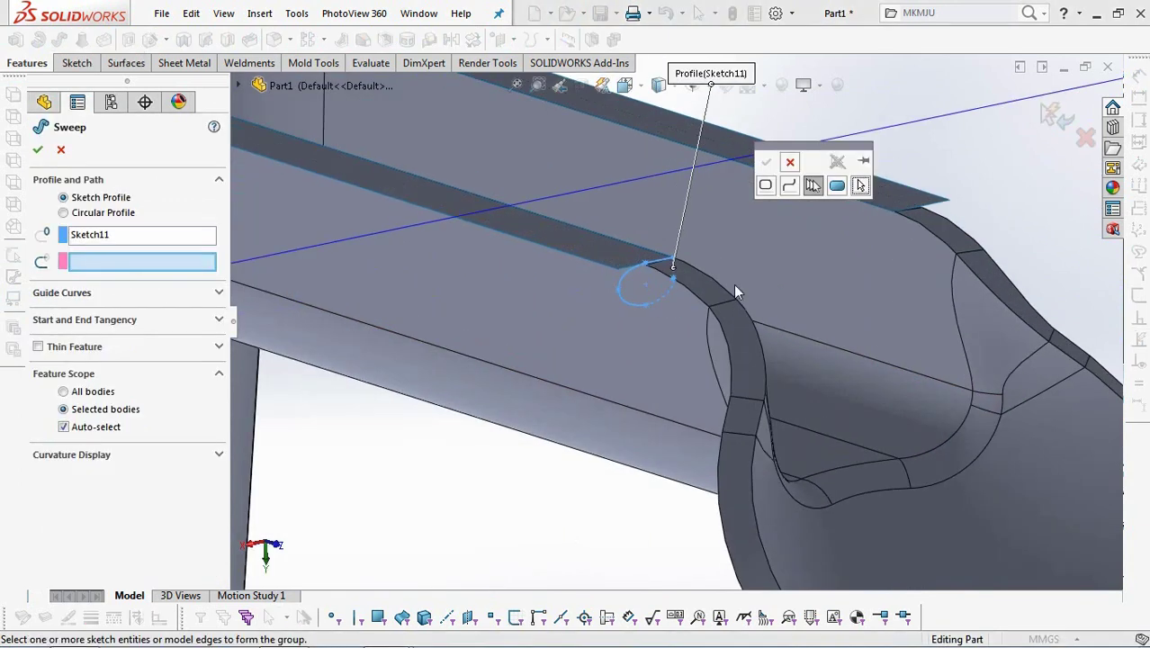
pyautogui.click(724, 288)
pyautogui.scroll(-3, 760, 396)
pyautogui.scroll(6, 738, 440)
pyautogui.scroll(-8, 885, 522)
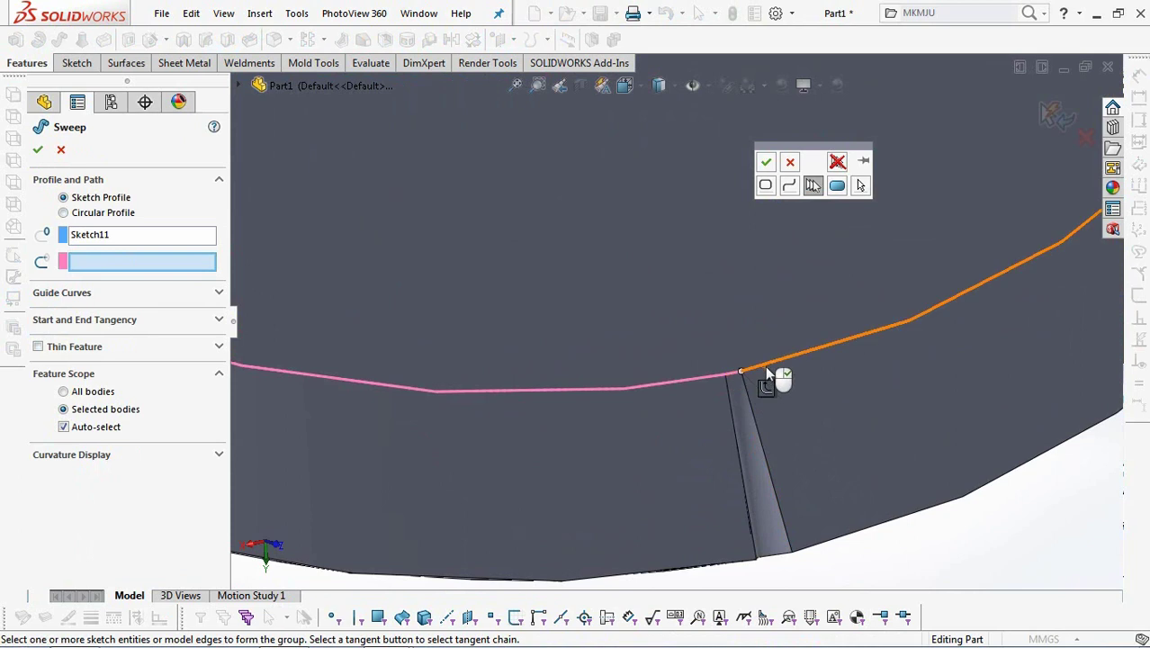
pyautogui.scroll(3, 810, 396)
pyautogui.scroll(-8, 684, 207)
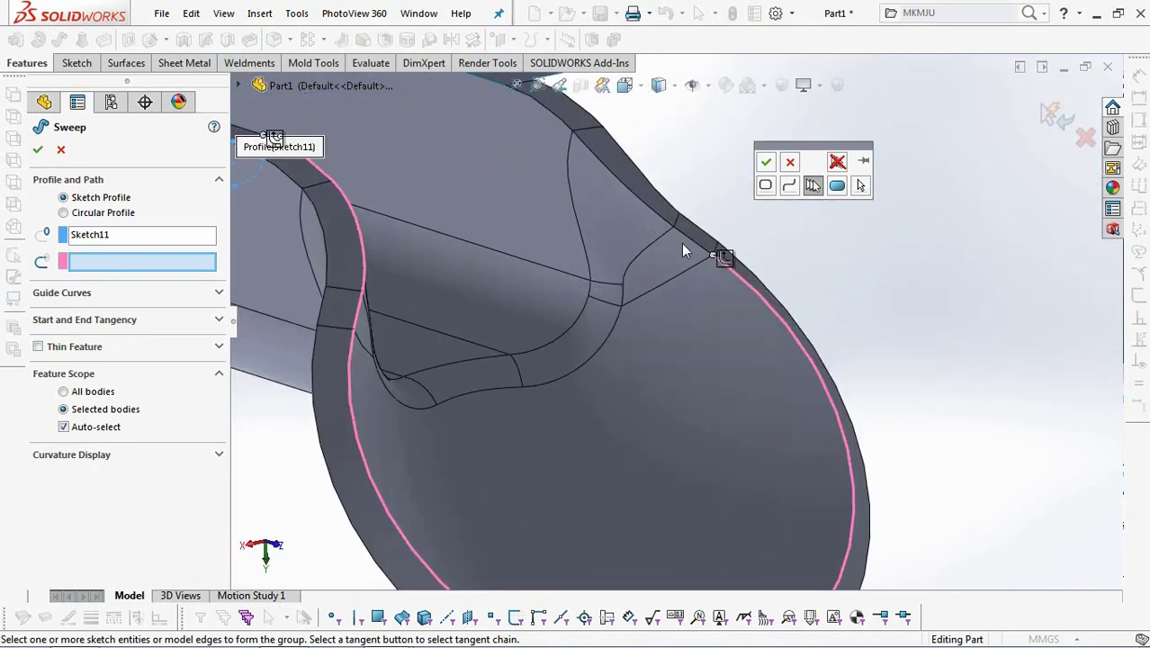
pyautogui.scroll(2, 657, 221)
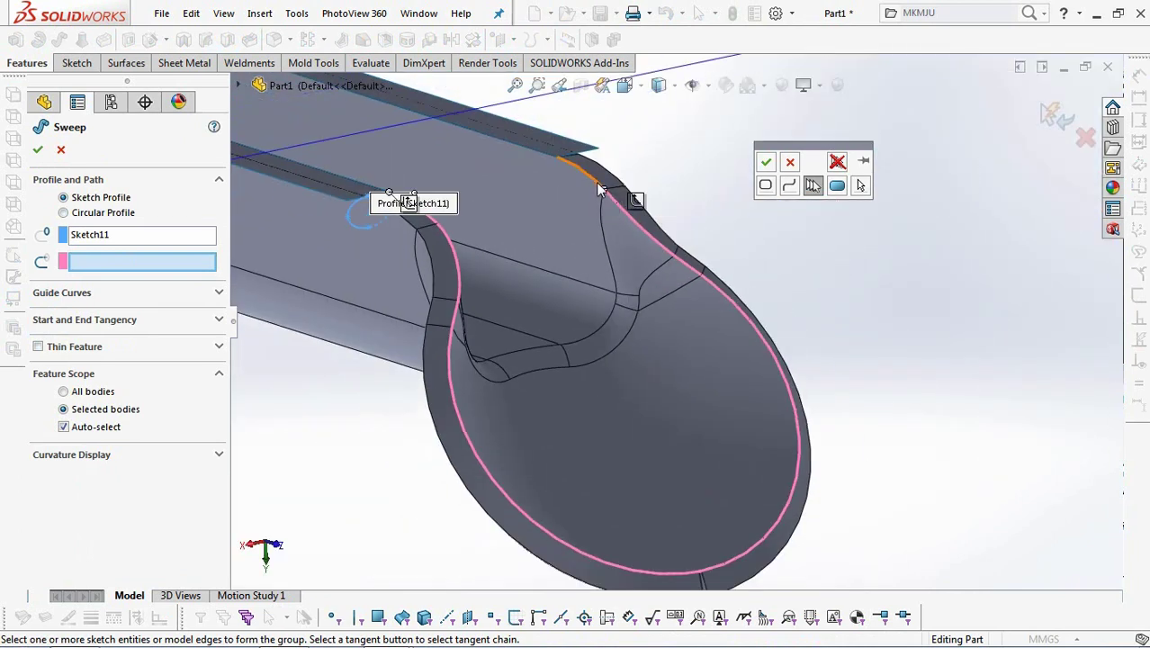
pyautogui.click(766, 162)
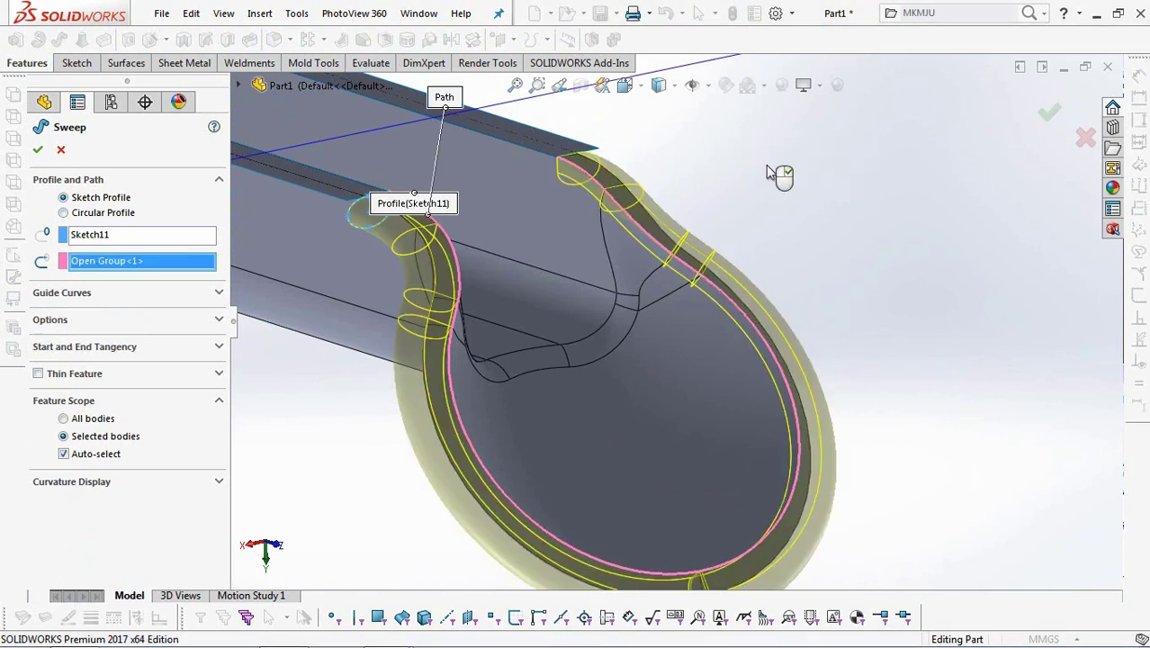
pyautogui.click(144, 323)
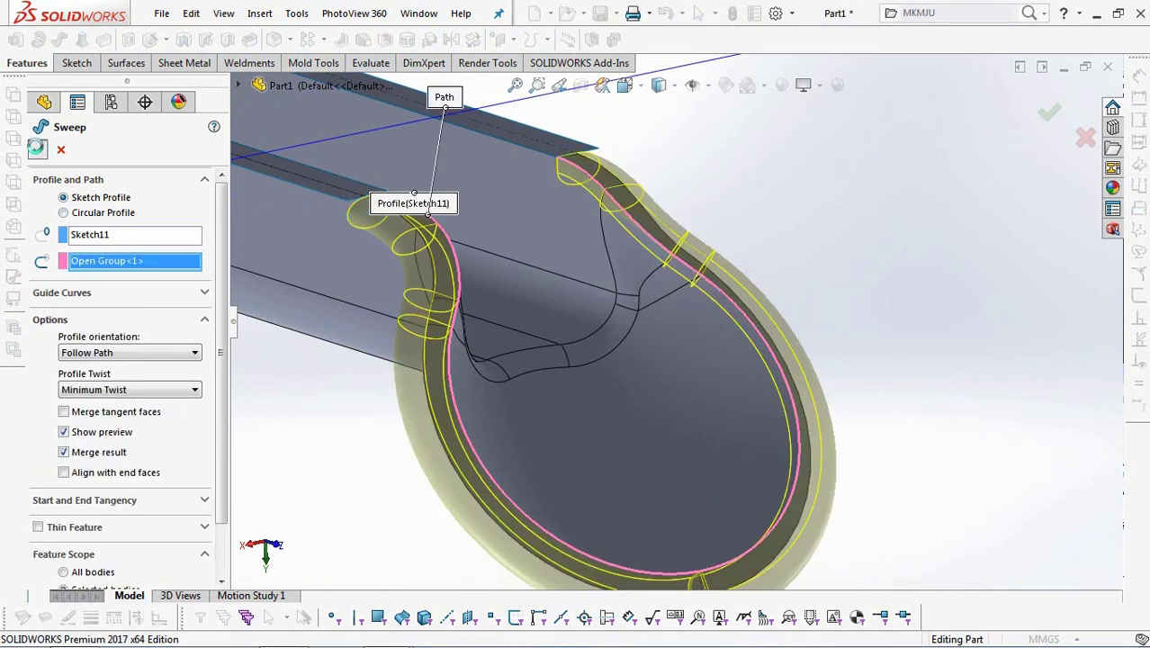
# - Hide the reference plane at the flange's end
pyautogui.click(834, 259)
pyautogui.moveTo(834, 260); pyautogui.dragTo(818, 303, button='middle')
pyautogui.scroll(2, 817, 297)
pyautogui.click(724, 145)
pyautogui.click(835, 187)
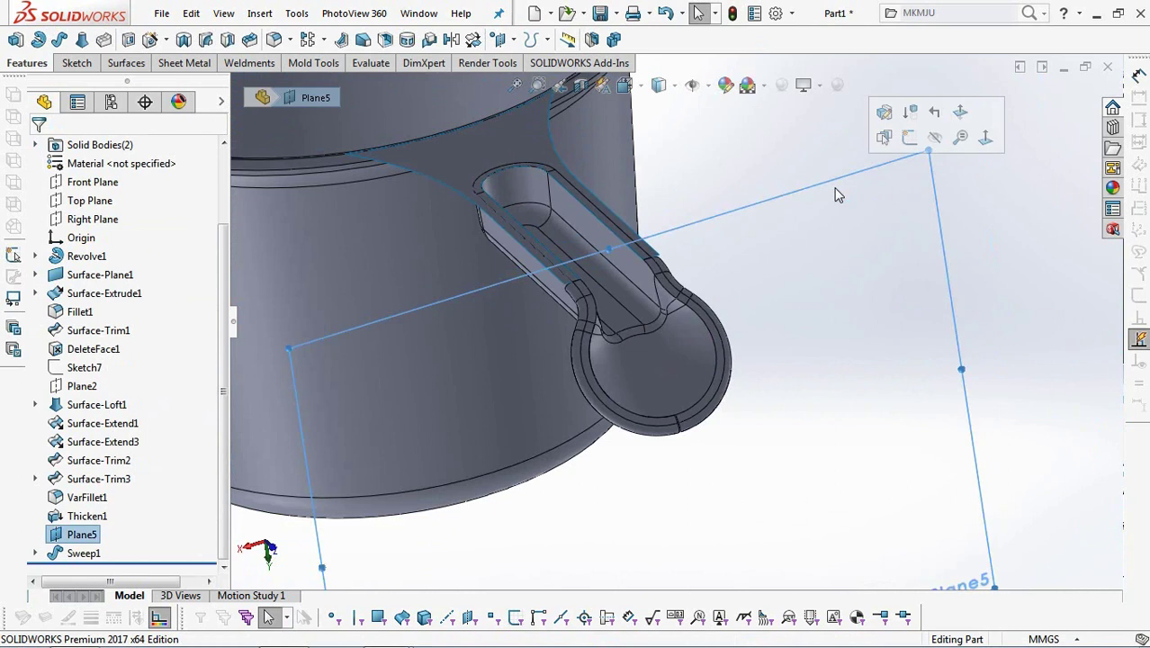
pyautogui.click(937, 137)
# - Sweep the first sweep's profile sketch as a merged solid along the straight and curved handle edges on one side, selected as an open group
pyautogui.click(35, 553)
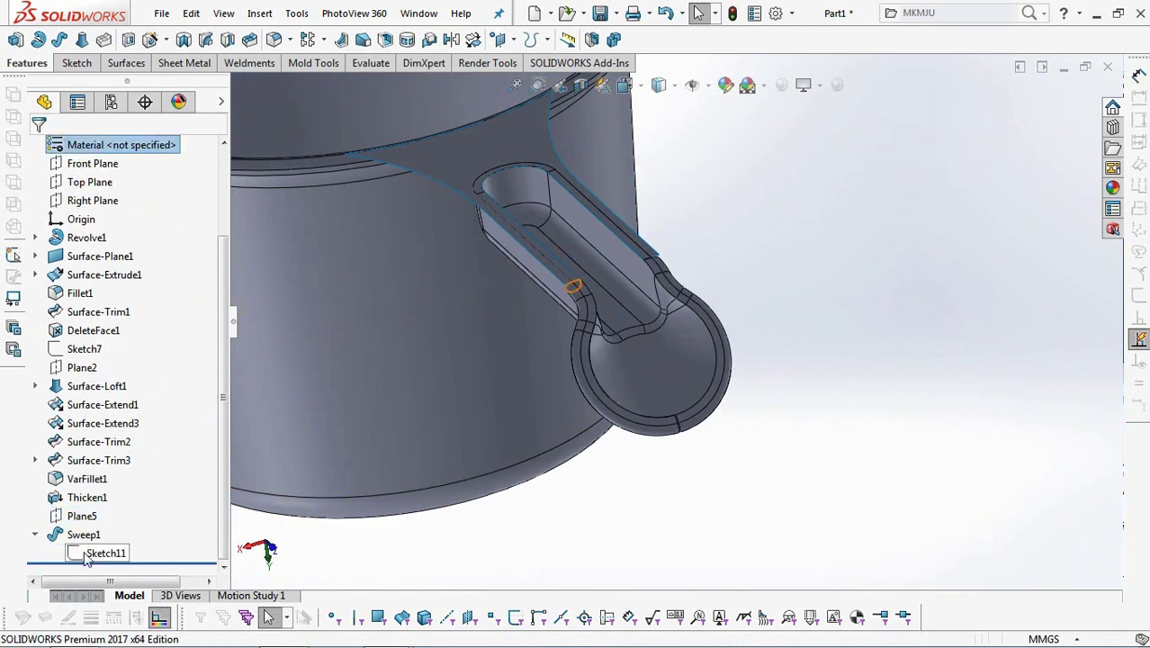
pyautogui.click(105, 552)
pyautogui.click(60, 40)
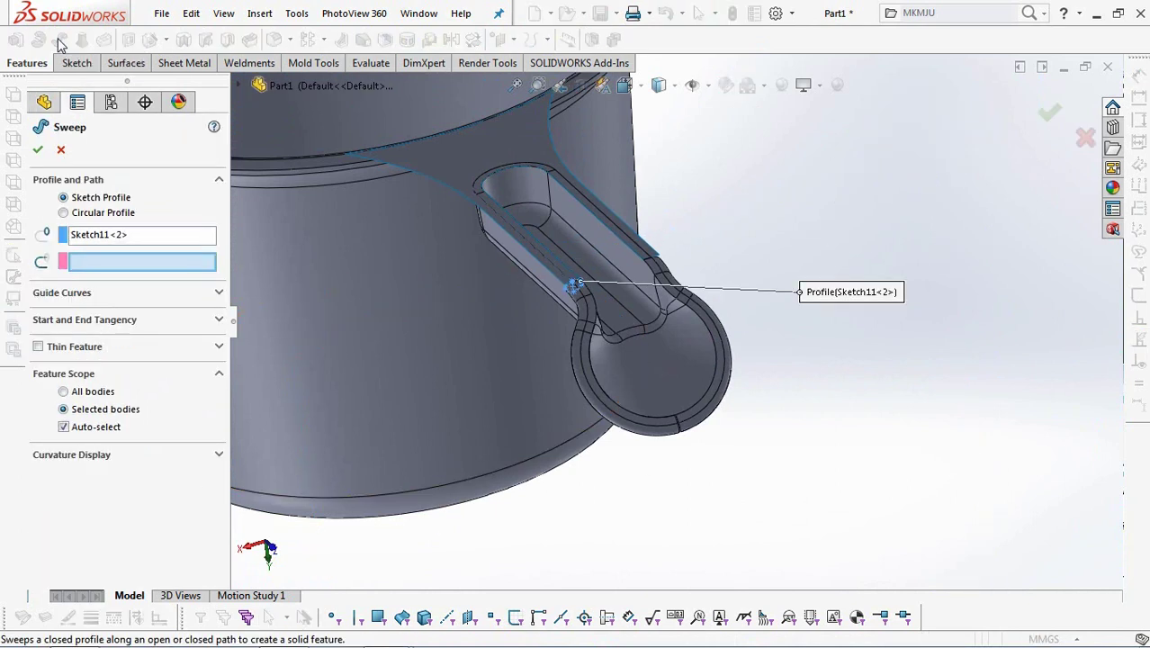
pyautogui.rightClick(152, 266)
pyautogui.click(221, 290)
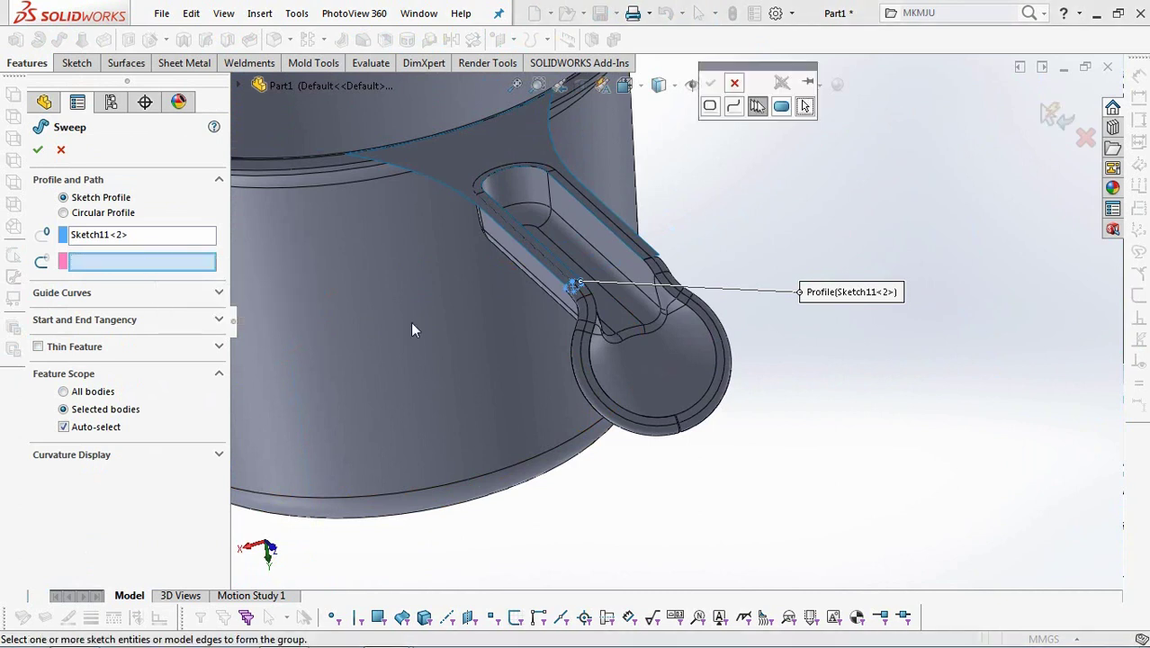
pyautogui.scroll(-3, 544, 301)
pyautogui.click(576, 252)
pyautogui.scroll(2, 515, 217)
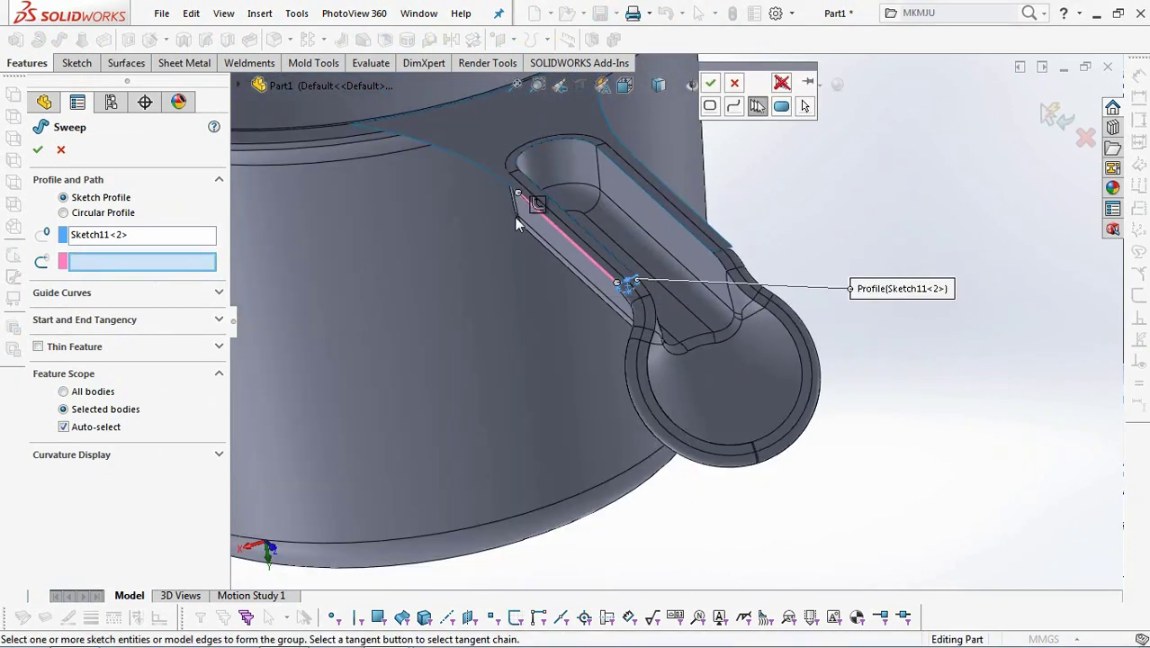
pyautogui.rightClick(490, 175)
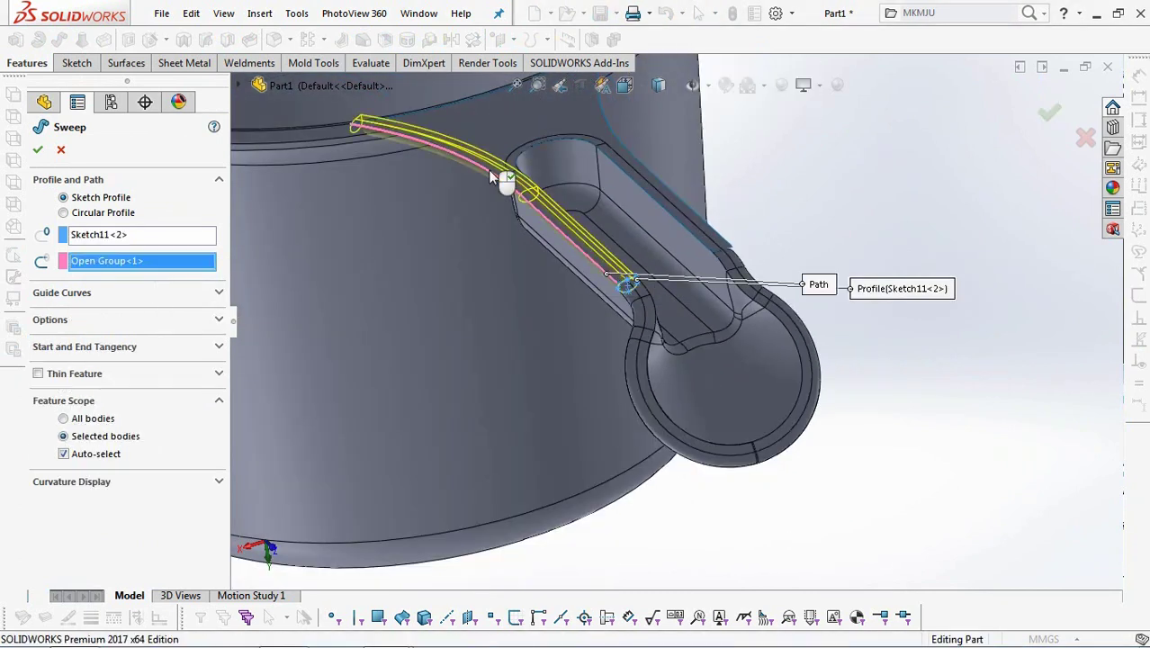
pyautogui.click(115, 321)
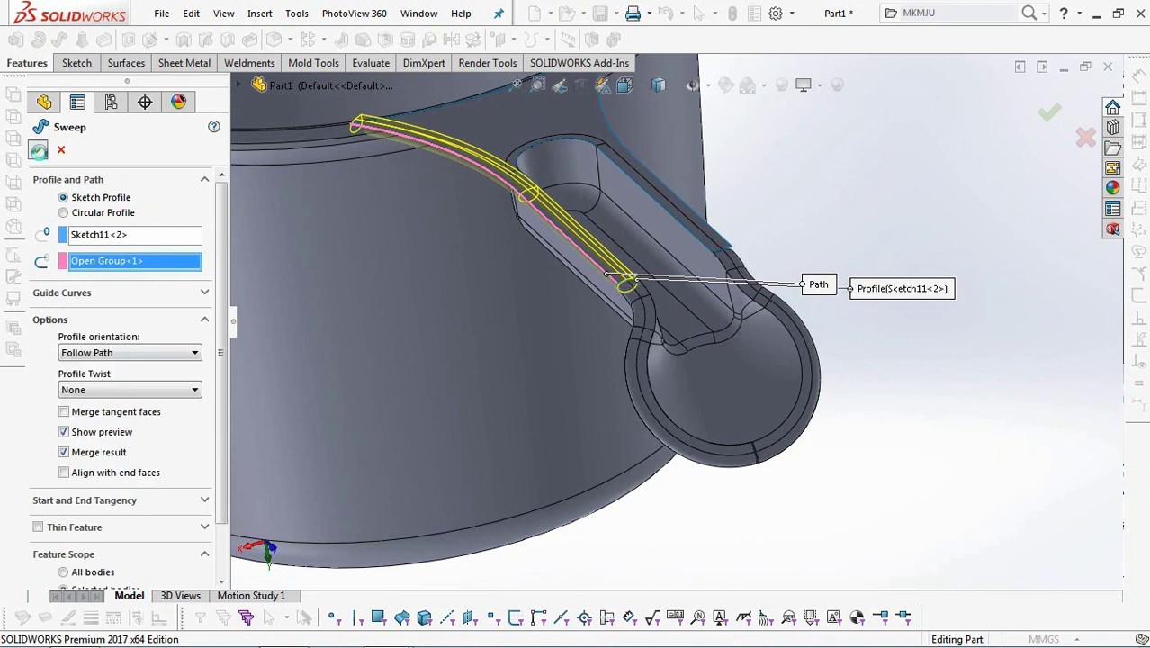
pyautogui.click(38, 151)
pyautogui.scroll(2, 706, 533)
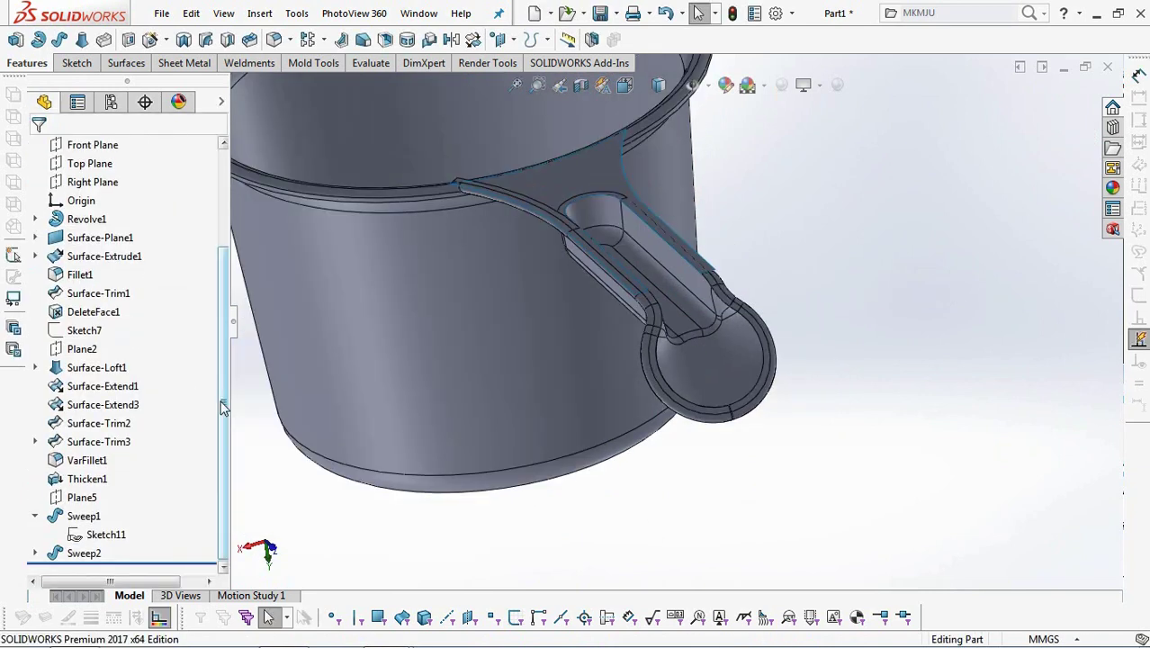
# - Mirror the second sweep across the Right Plane to the other side of the handle
pyautogui.moveTo(223, 397); pyautogui.dragTo(223, 357)
pyautogui.click(79, 240)
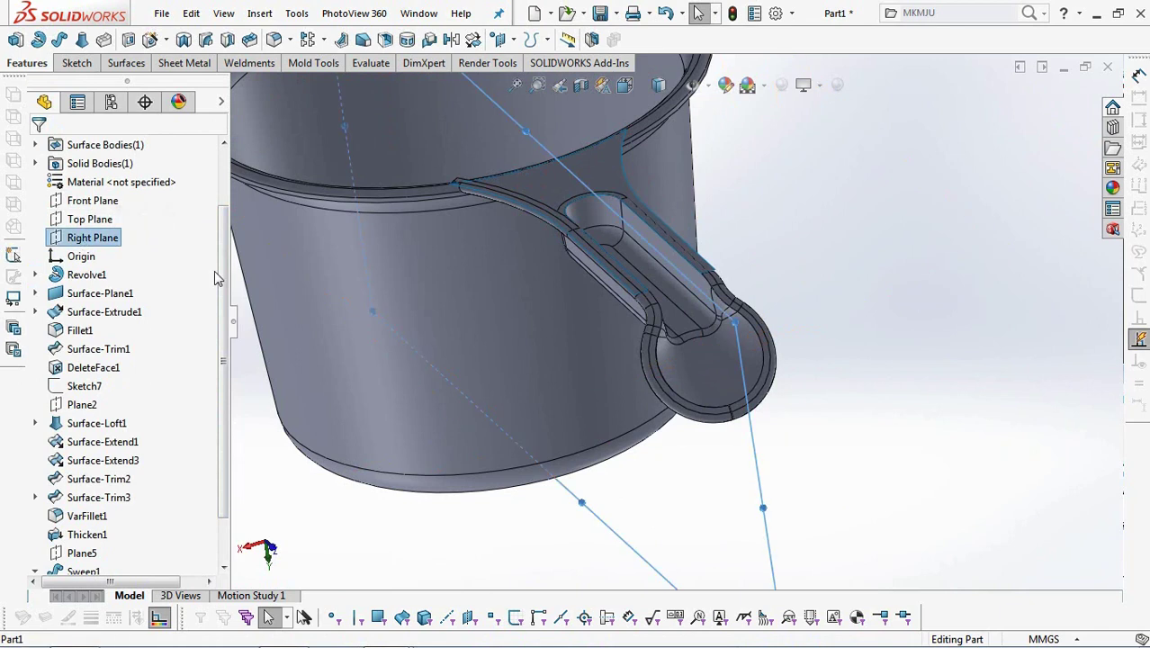
pyautogui.scroll(2, 871, 313)
pyautogui.click(451, 39)
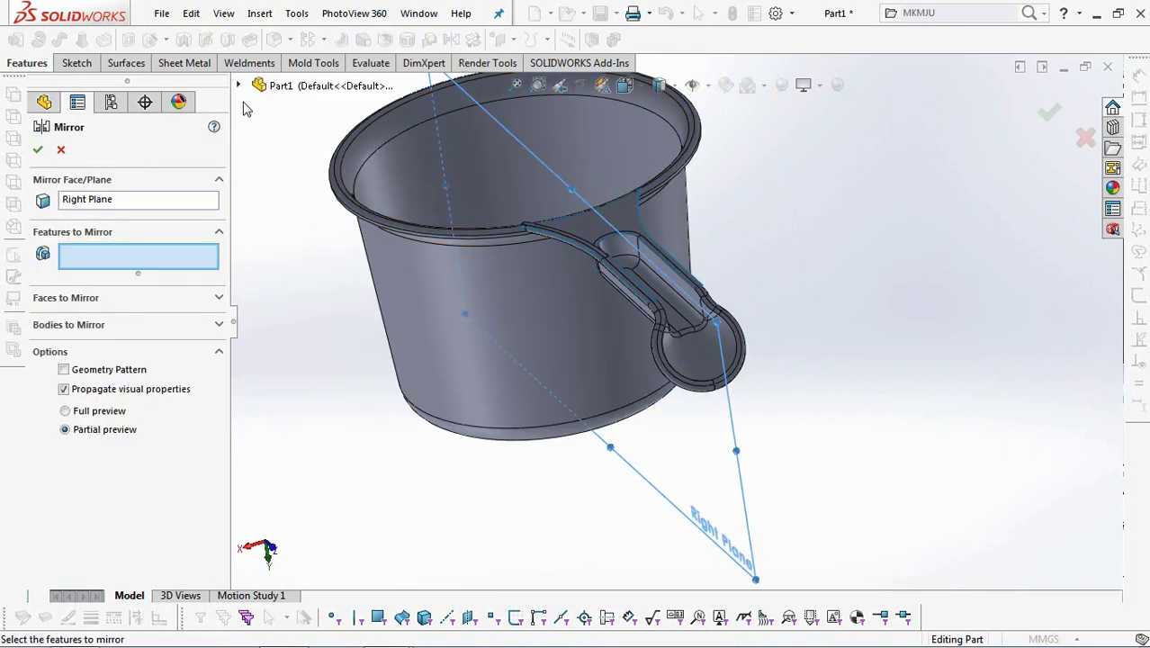
pyautogui.click(242, 87)
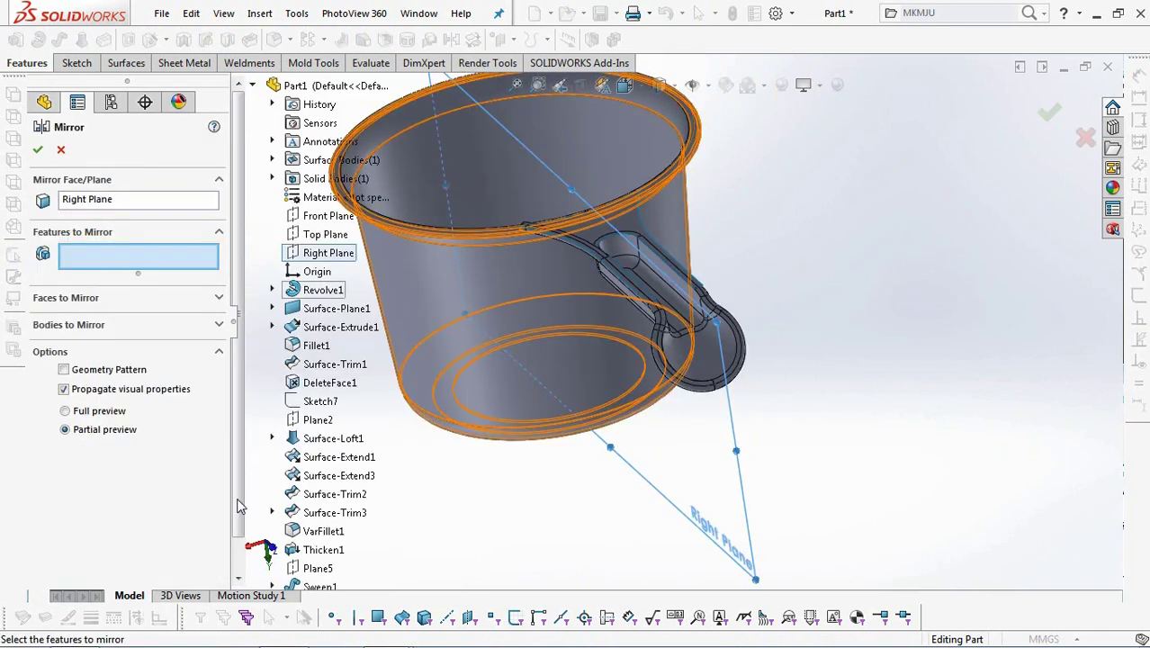
pyautogui.scroll(-2, 245, 526)
pyautogui.click(315, 569)
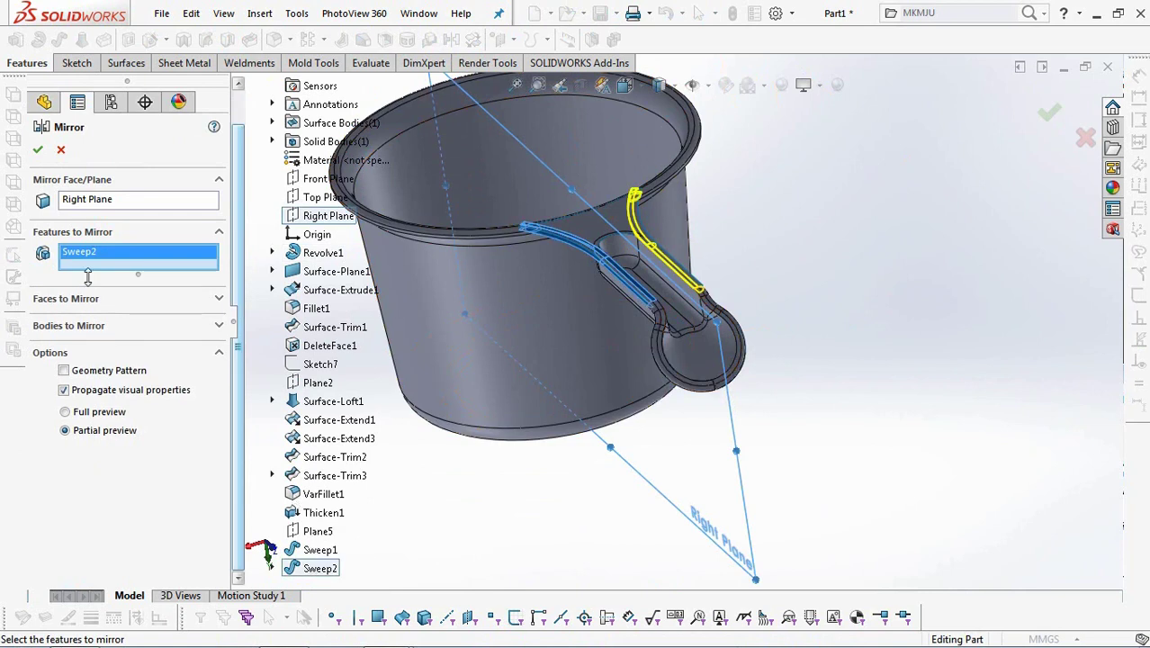
pyautogui.click(38, 151)
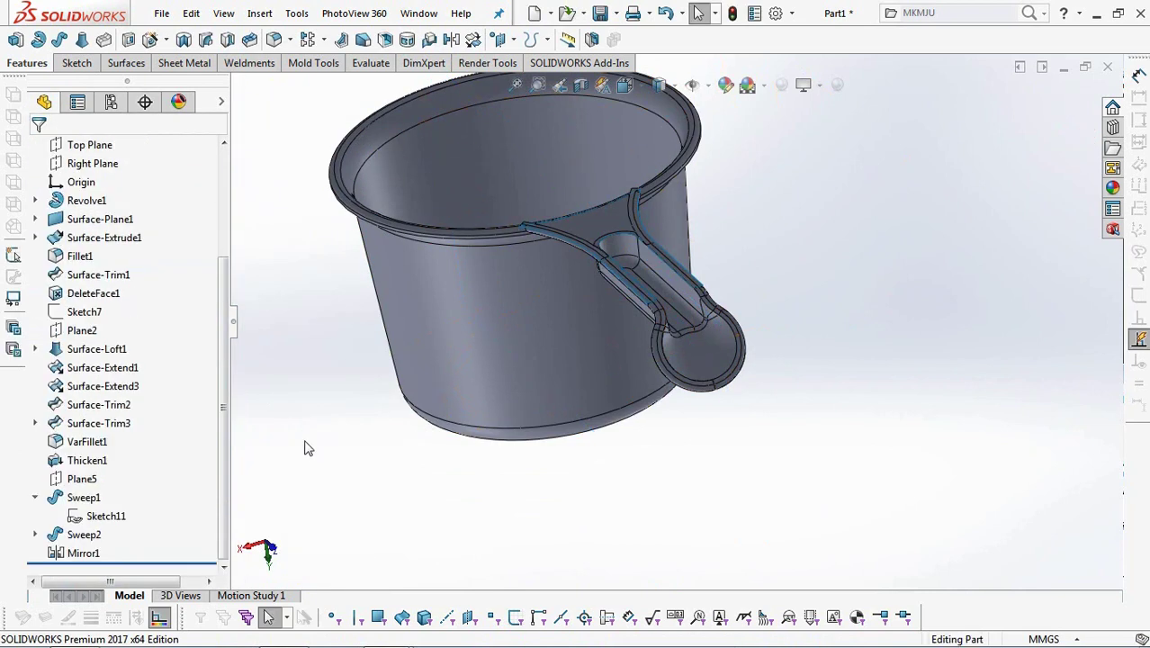
# - Sketch on the Top Plane by converting the curved and straight rim edges along both sides of the handle, and exit the sketch
pyautogui.click(89, 167)
pyautogui.click(97, 141)
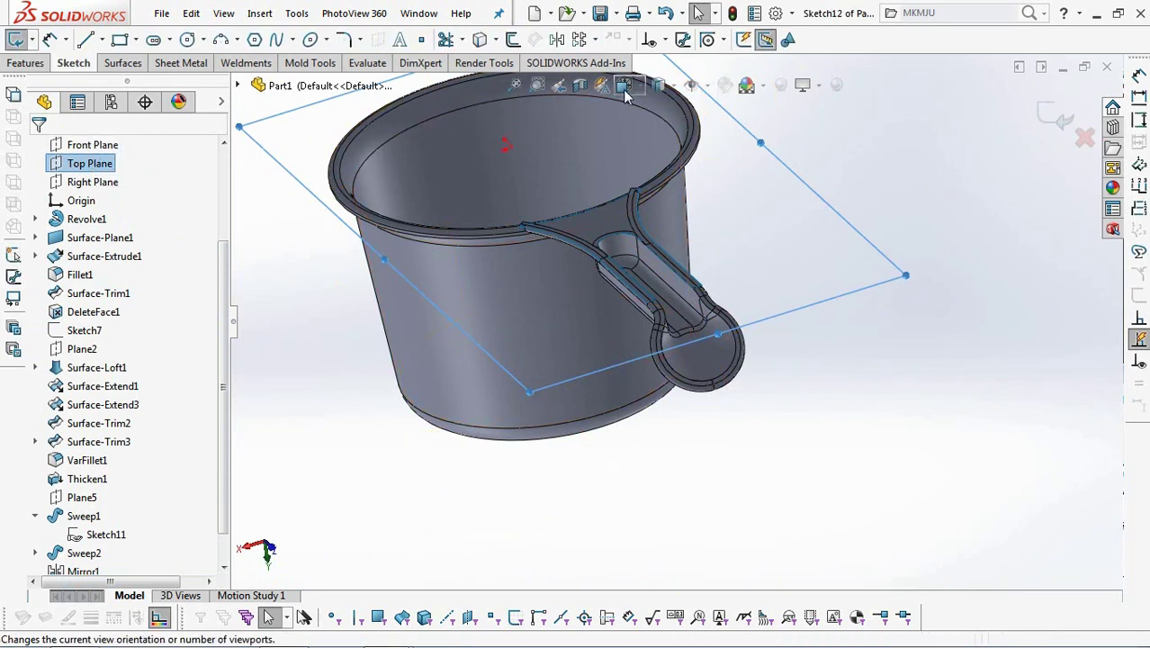
pyautogui.click(623, 84)
pyautogui.click(710, 110)
pyautogui.scroll(-5, 730, 310)
pyautogui.click(479, 40)
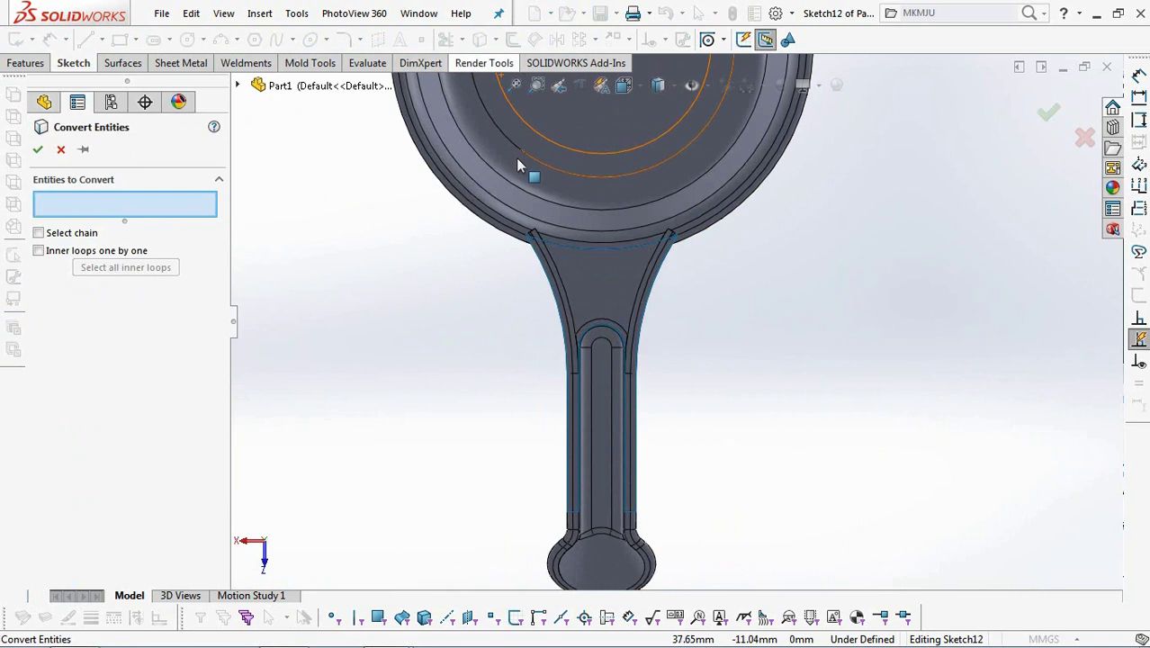
pyautogui.click(561, 303)
pyautogui.click(573, 391)
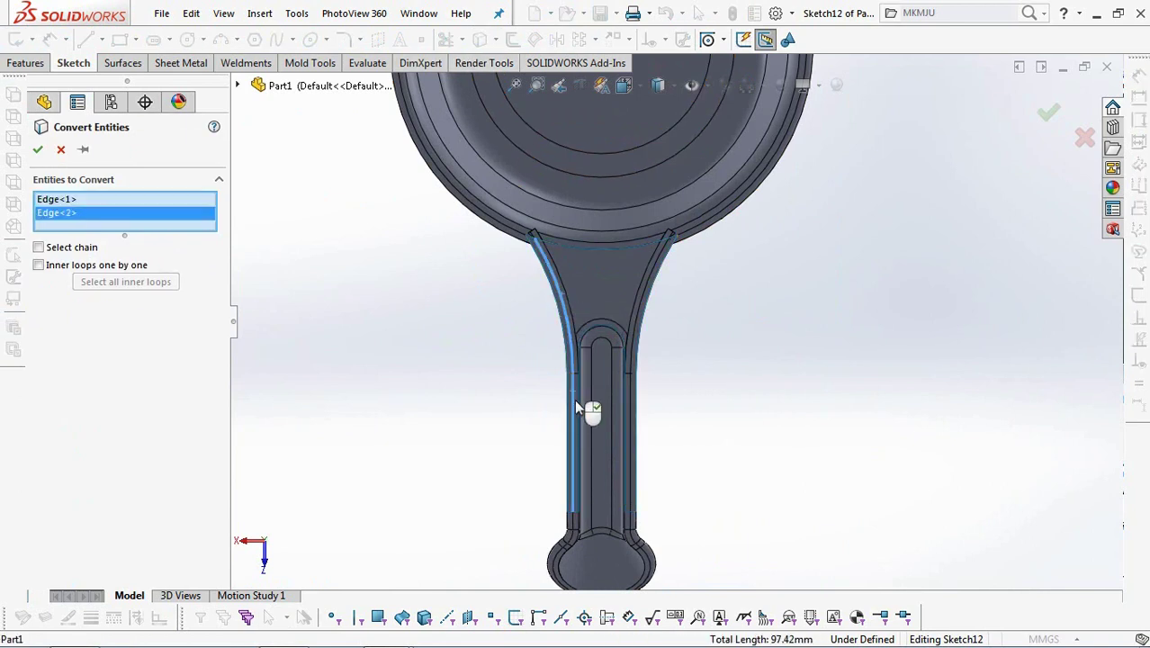
pyautogui.click(640, 318)
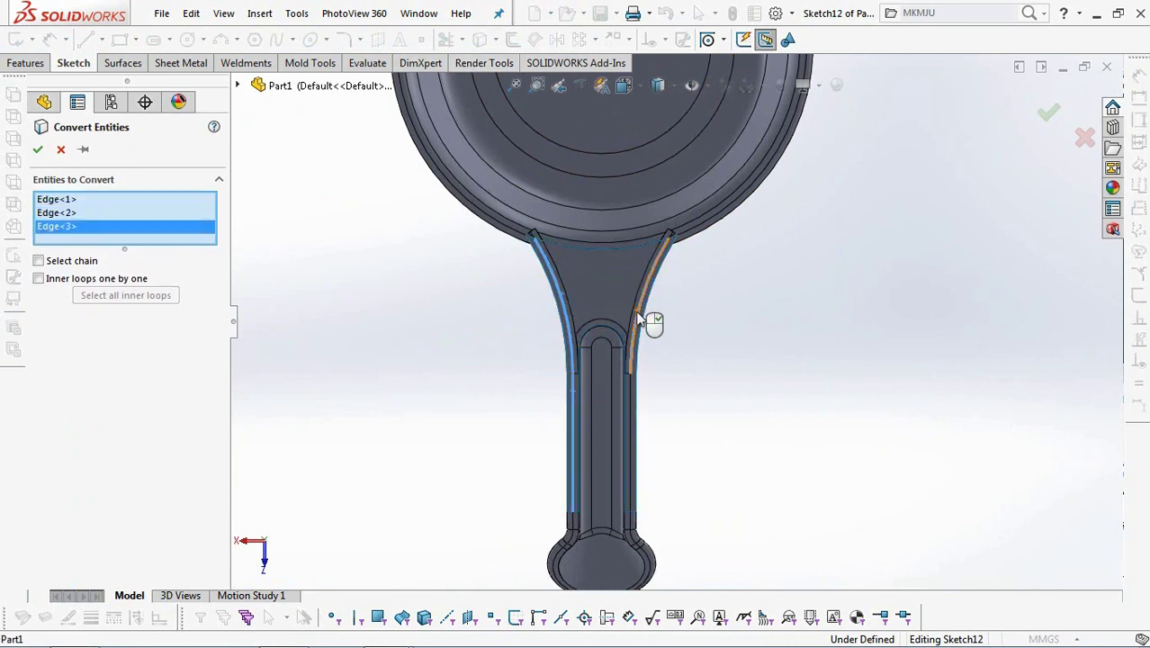
pyautogui.click(633, 403)
pyautogui.click(37, 150)
pyautogui.moveTo(790, 445); pyautogui.dragTo(480, 493, button='middle')
pyautogui.click(1059, 122)
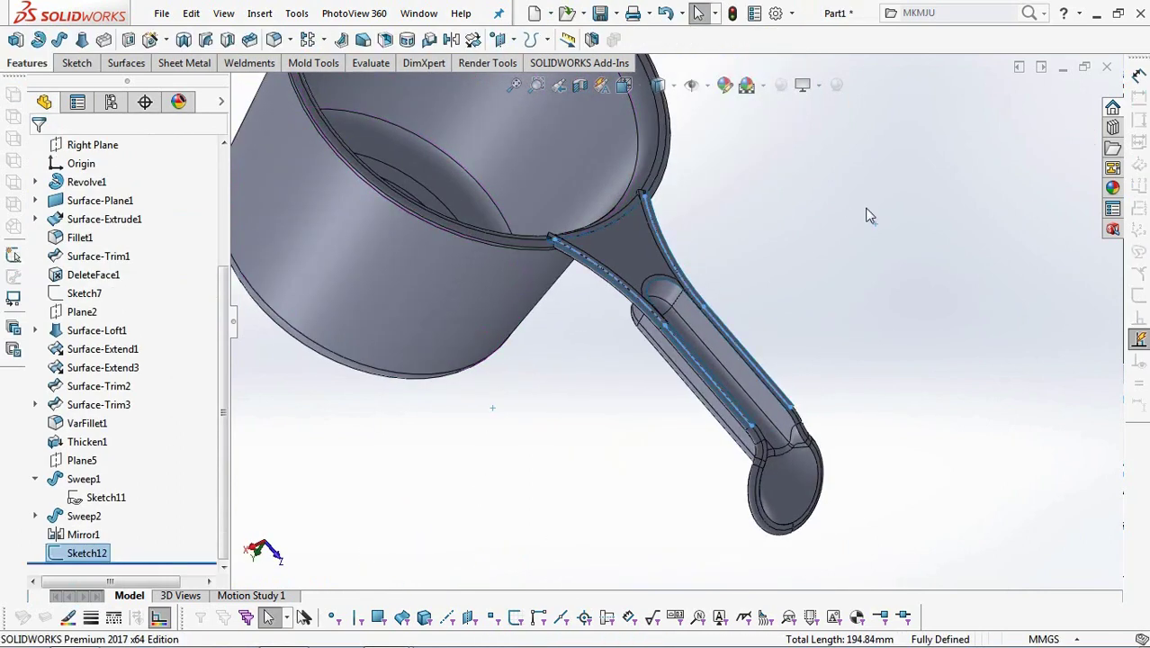
# - Hide the solid cup body and trim the flat handle surface with the converted-edge sketch, keeping the region between its lines
pyautogui.click(443, 291)
pyautogui.click(506, 246)
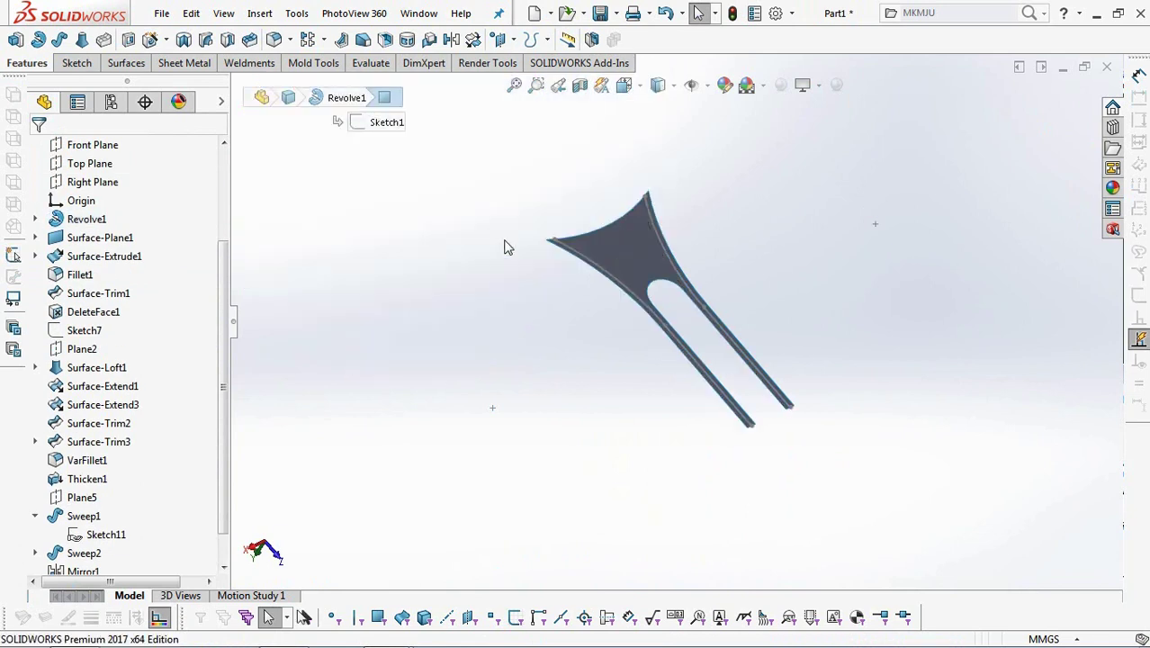
pyautogui.moveTo(225, 501); pyautogui.dragTo(226, 526)
pyautogui.click(89, 554)
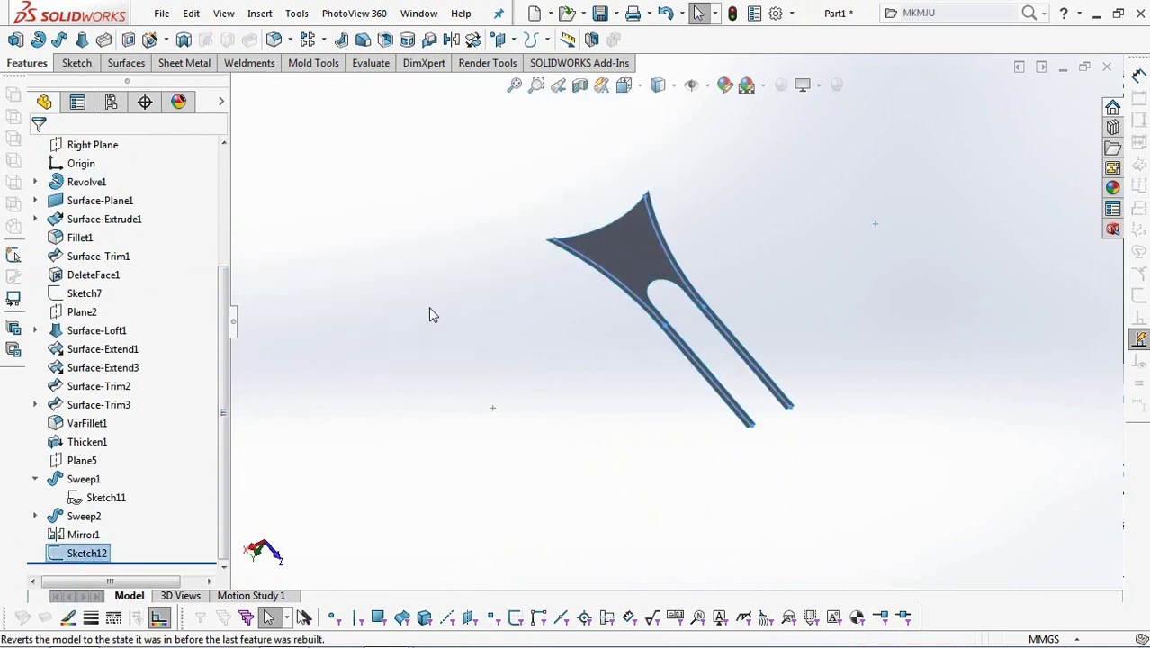
pyautogui.click(127, 63)
pyautogui.click(364, 41)
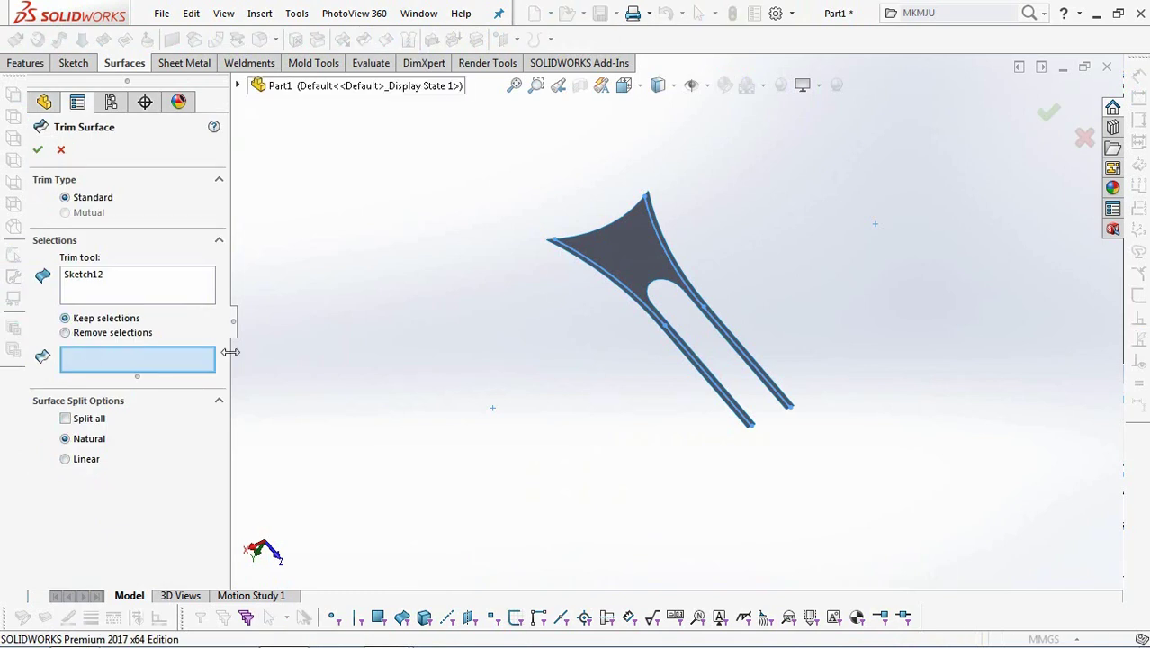
pyautogui.click(634, 252)
pyautogui.press('Return')
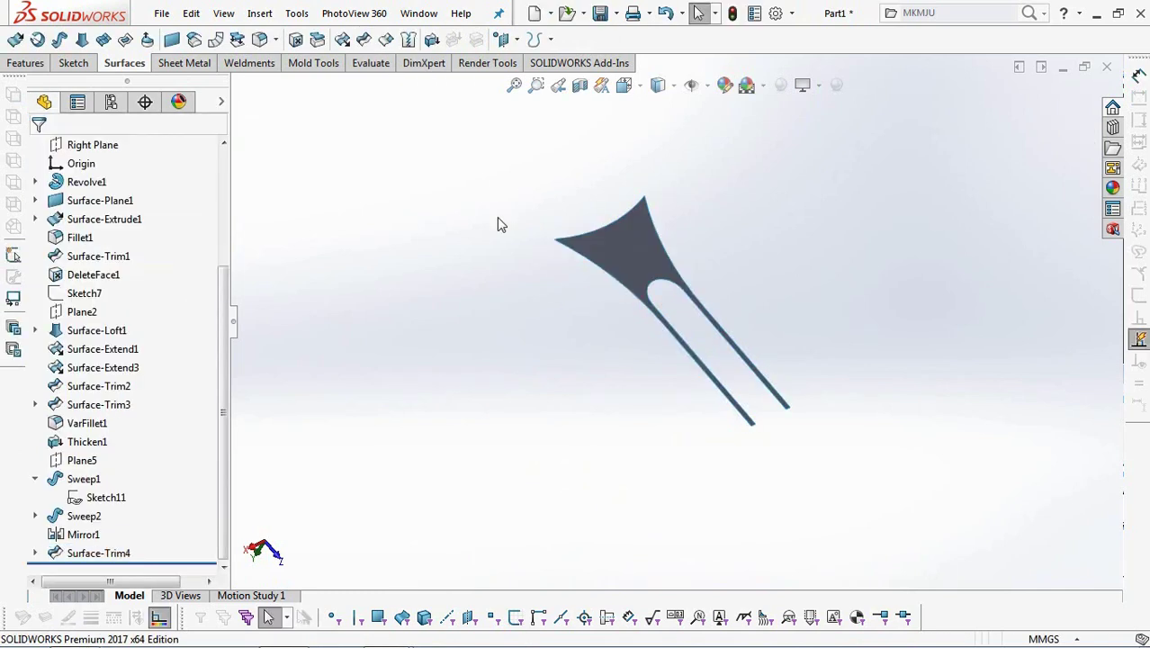
# - Show the hidden solid cup body again
pyautogui.moveTo(226, 385); pyautogui.dragTo(236, 257)
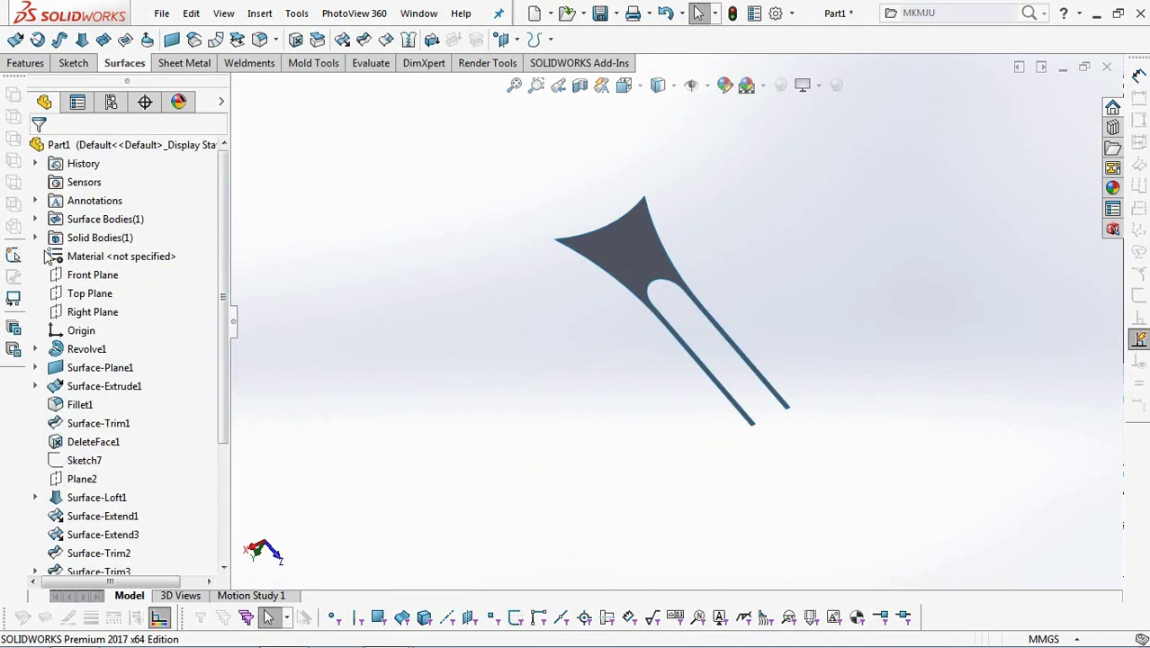
pyautogui.click(35, 237)
pyautogui.rightClick(74, 257)
pyautogui.click(153, 451)
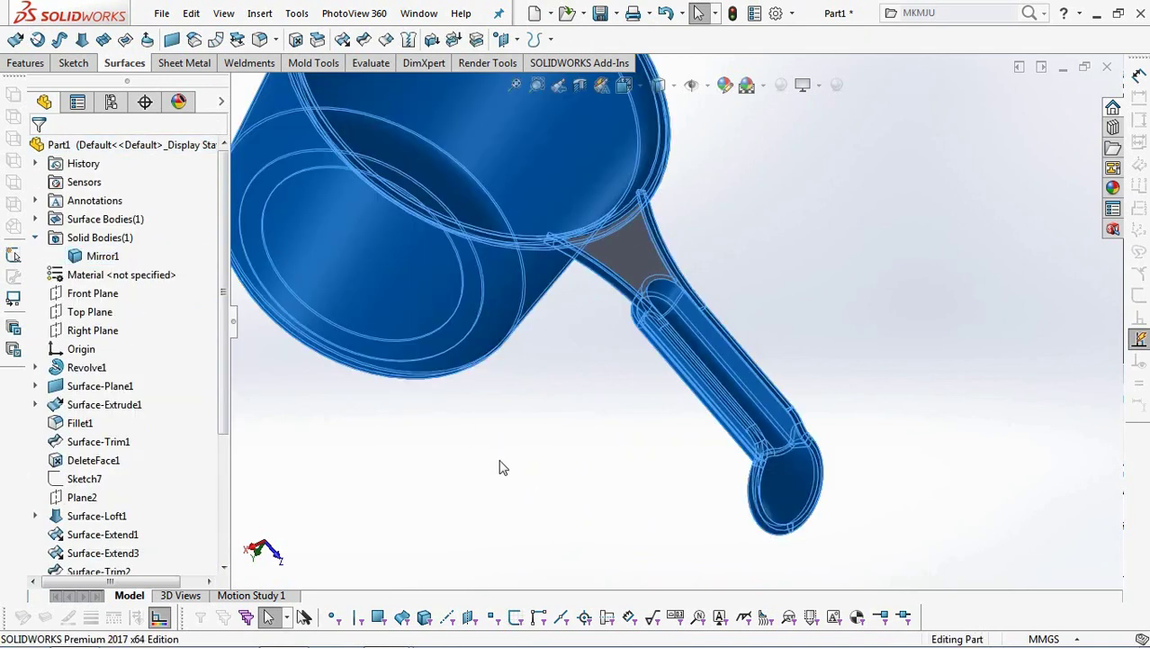
# - Thicken the trimmed handle surface by 2 mm, merging the result with the cup body
pyautogui.moveTo(226, 429); pyautogui.dragTo(226, 553)
pyautogui.click(94, 552)
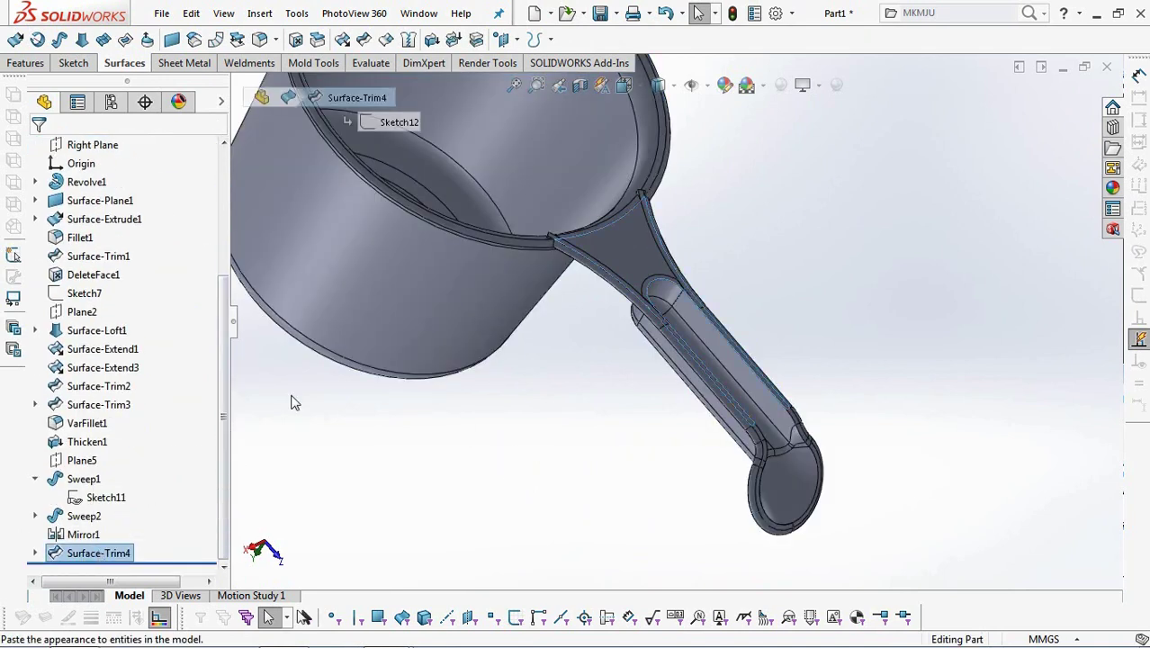
pyautogui.click(431, 41)
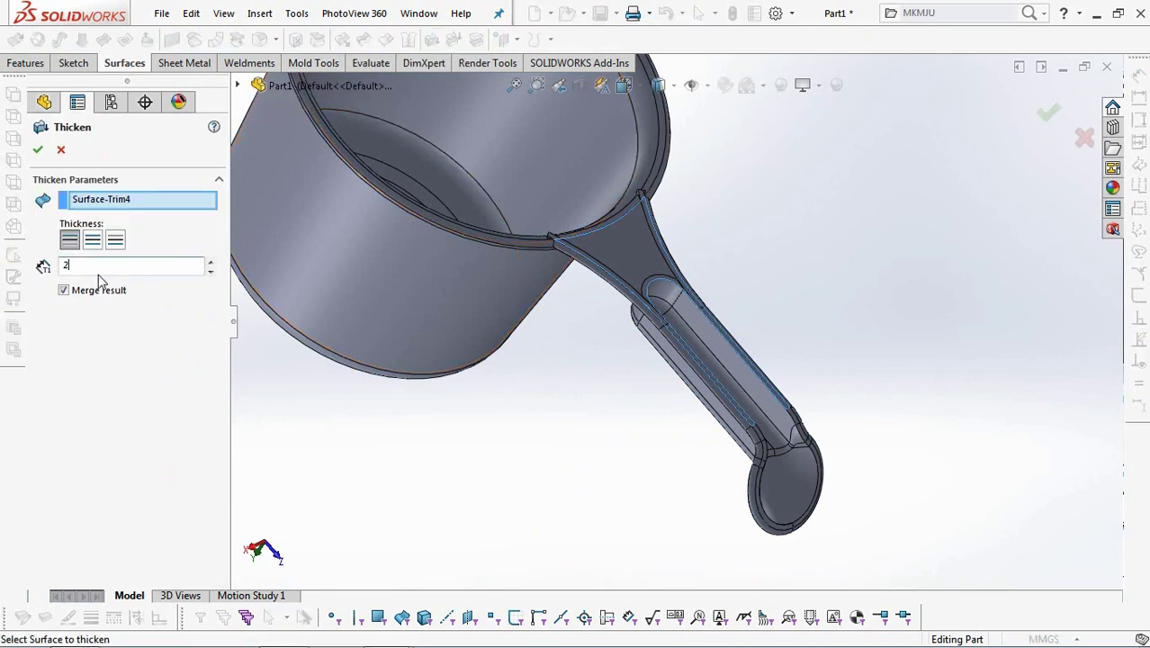
pyautogui.click(117, 239)
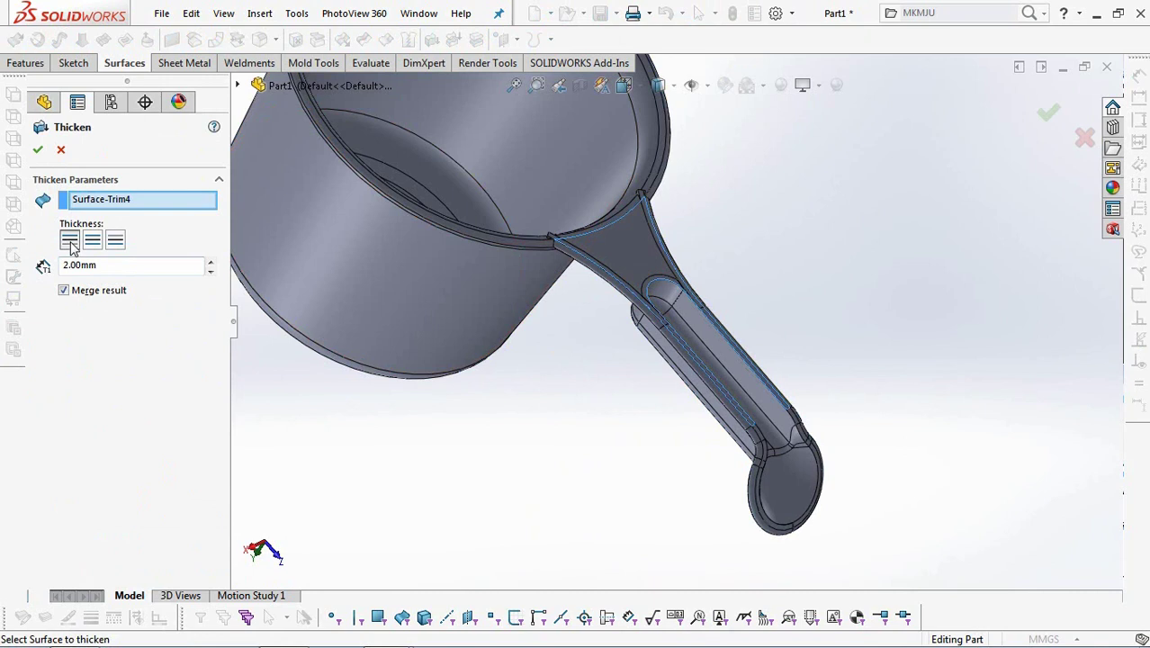
pyautogui.click(40, 152)
pyautogui.moveTo(424, 406); pyautogui.dragTo(578, 501, button='middle')
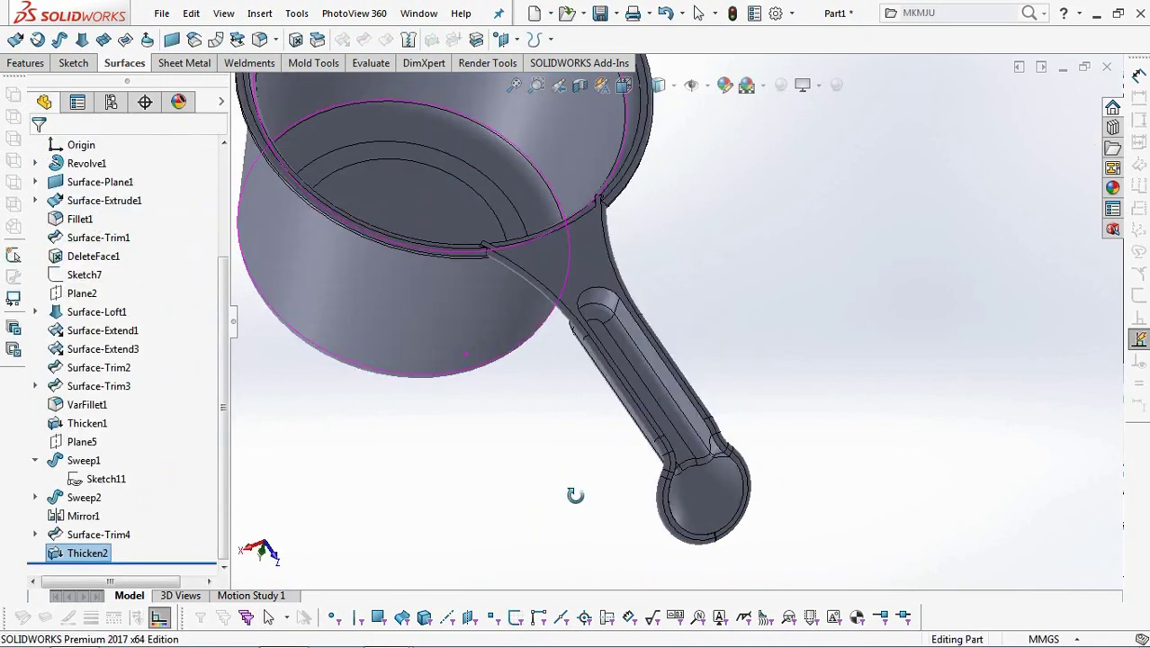
# - Fillet the upper edge loop of the handle recess with a 2 mm symmetric radius and tangent propagation
pyautogui.click(32, 64)
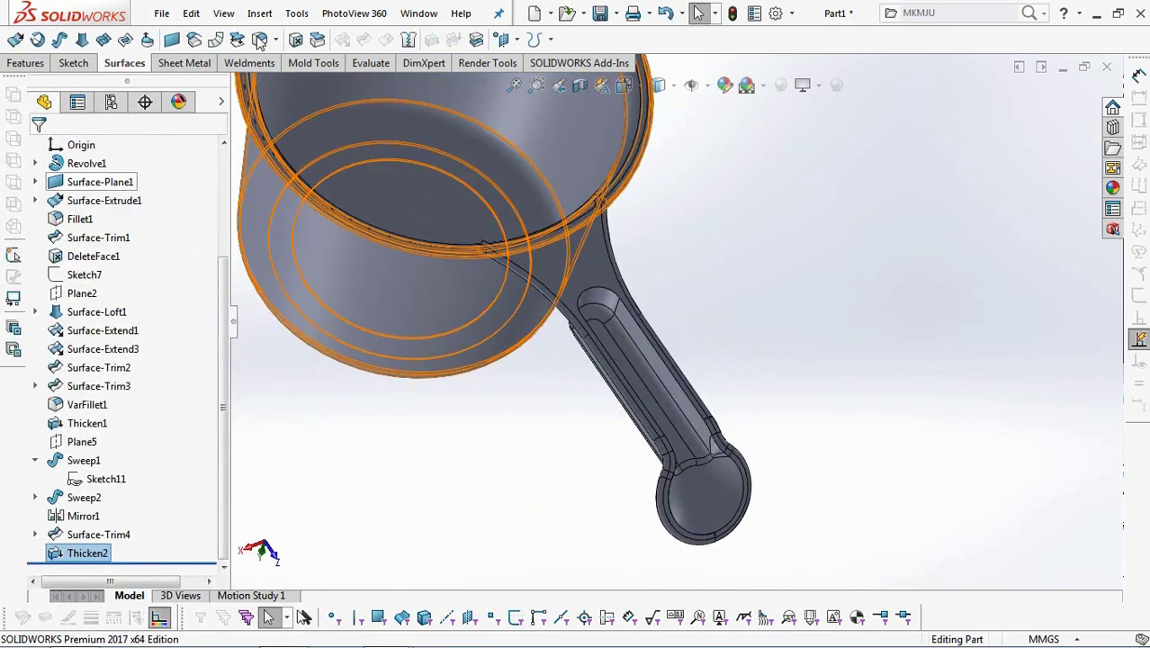
pyautogui.scroll(4, 430, 404)
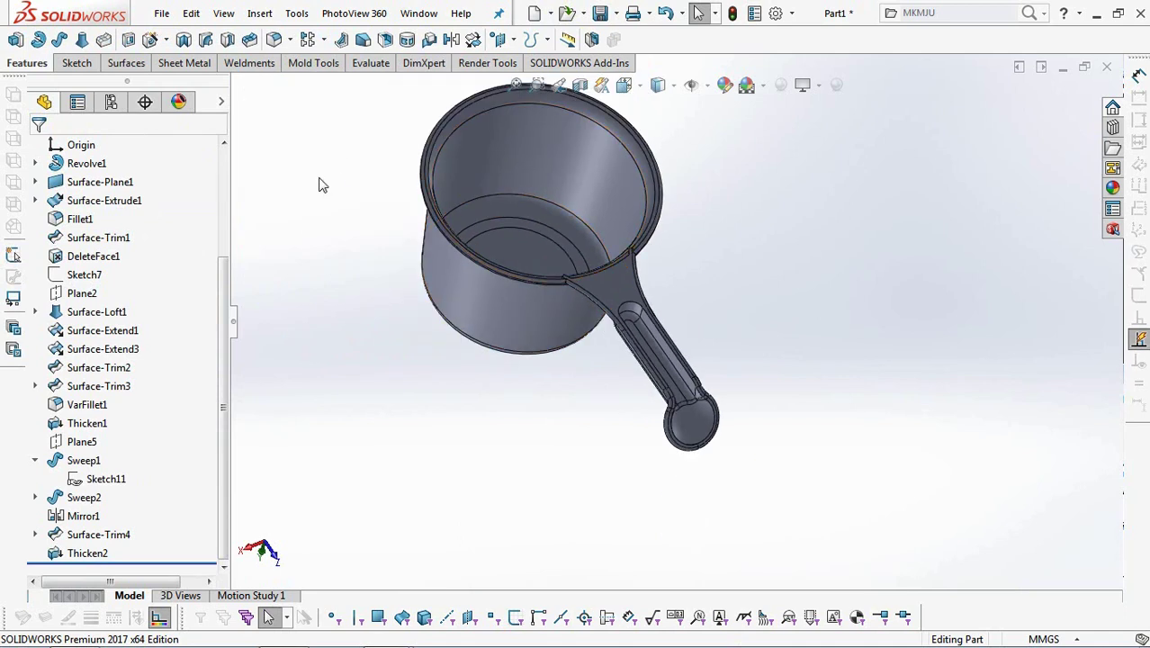
pyautogui.click(275, 39)
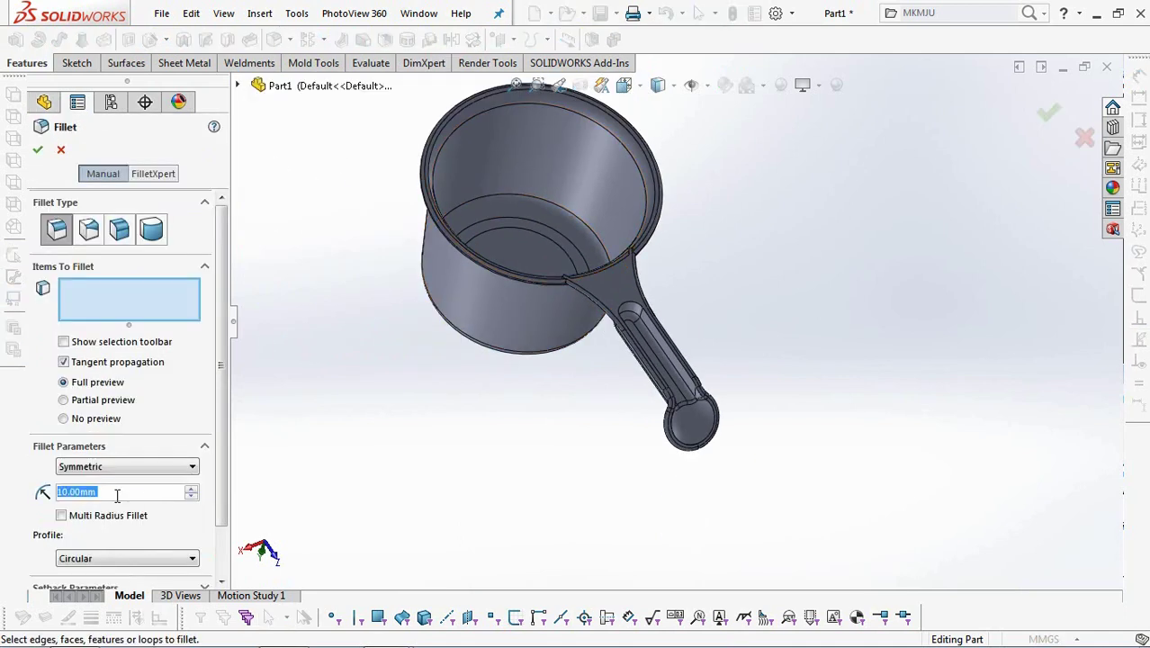
pyautogui.write('2')
pyautogui.press('Return')
pyautogui.scroll(-5, 750, 327)
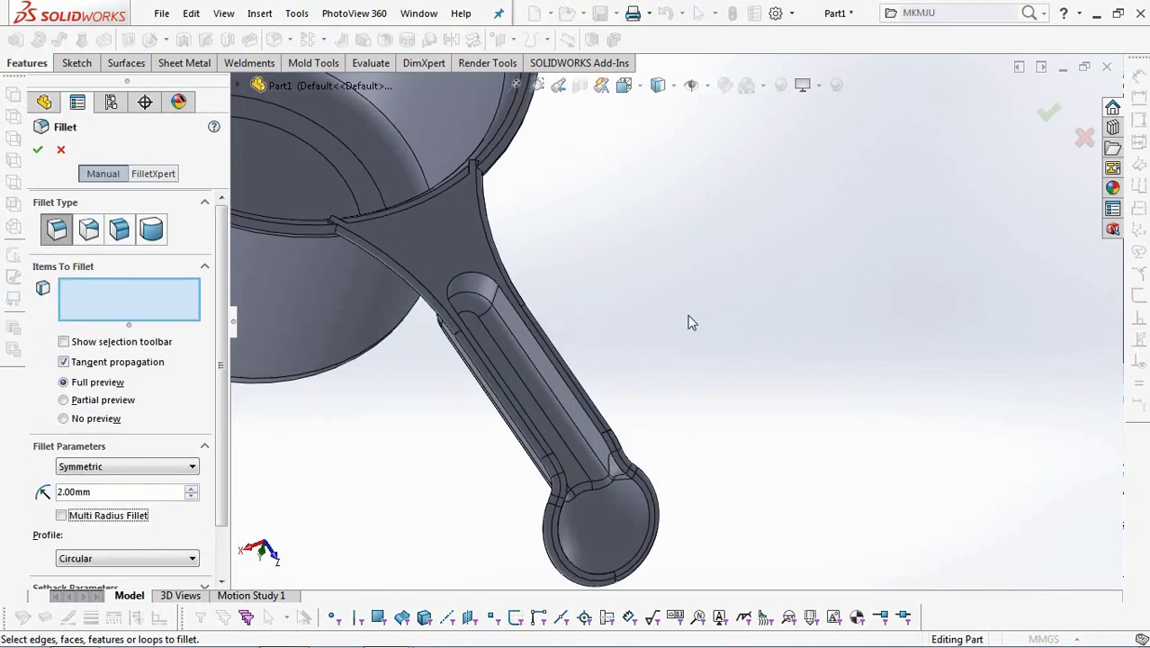
pyautogui.click(484, 277)
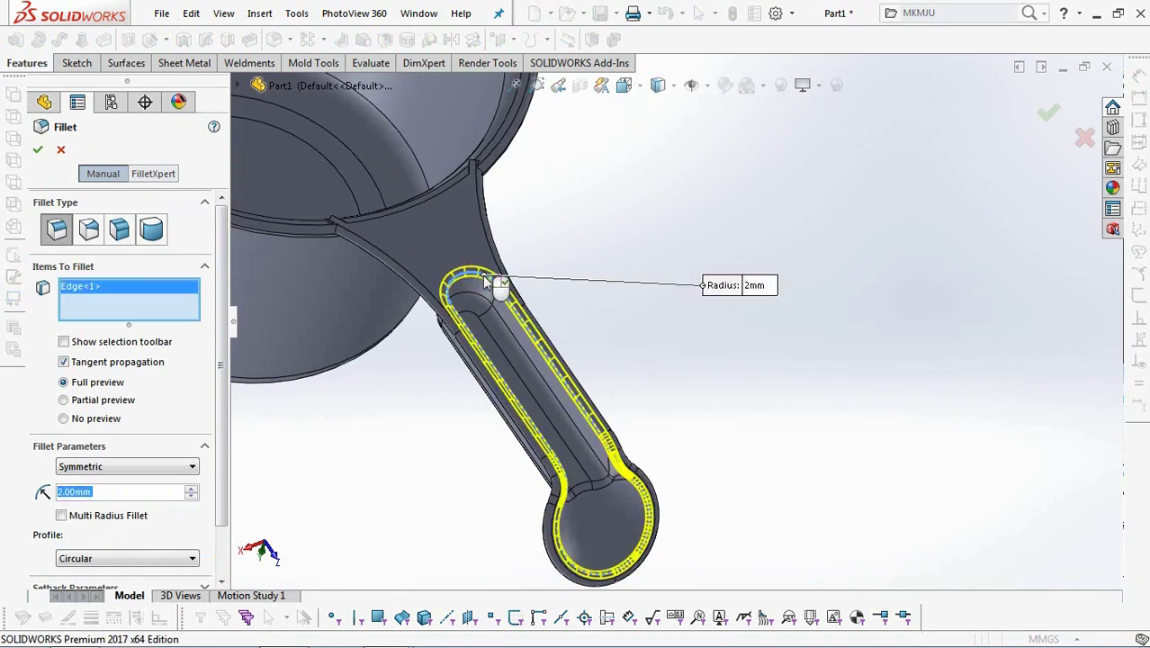
pyautogui.click(1047, 116)
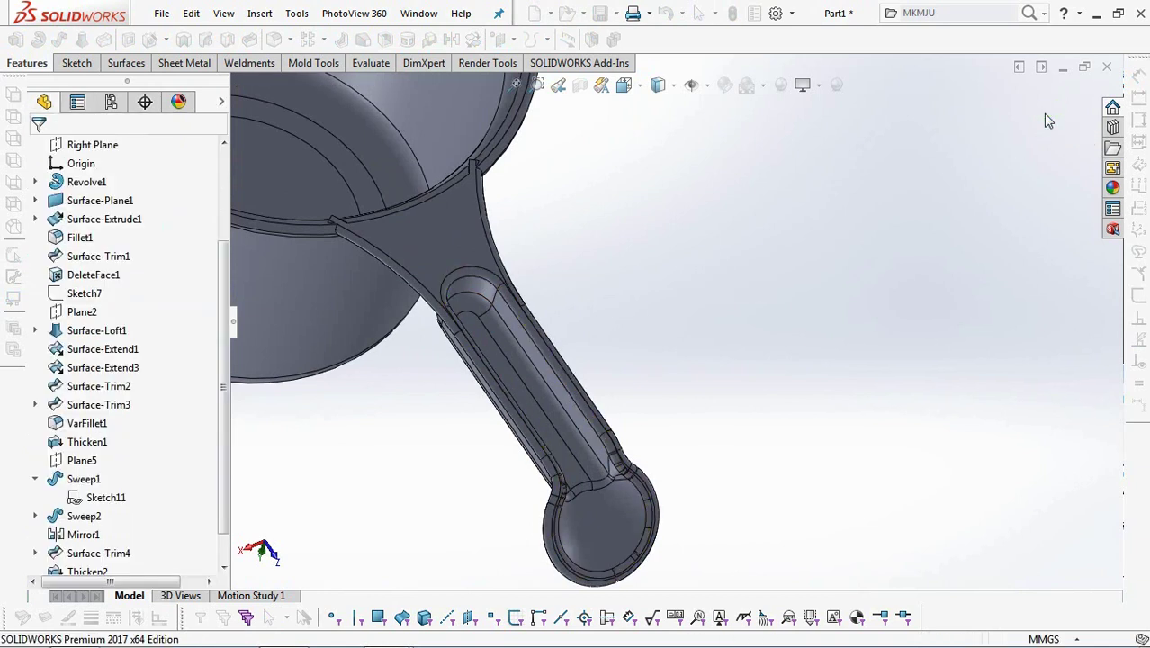
# - Start a sketch on the Right Plane and switch the model display to wireframe
pyautogui.scroll(4, 875, 347)
pyautogui.moveTo(427, 492); pyautogui.dragTo(434, 452, button='middle')
pyautogui.moveTo(222, 497); pyautogui.dragTo(227, 432)
pyautogui.click(90, 237)
pyautogui.click(100, 216)
pyautogui.press('space')
pyautogui.click(579, 376)
pyautogui.scroll(-5, 731, 236)
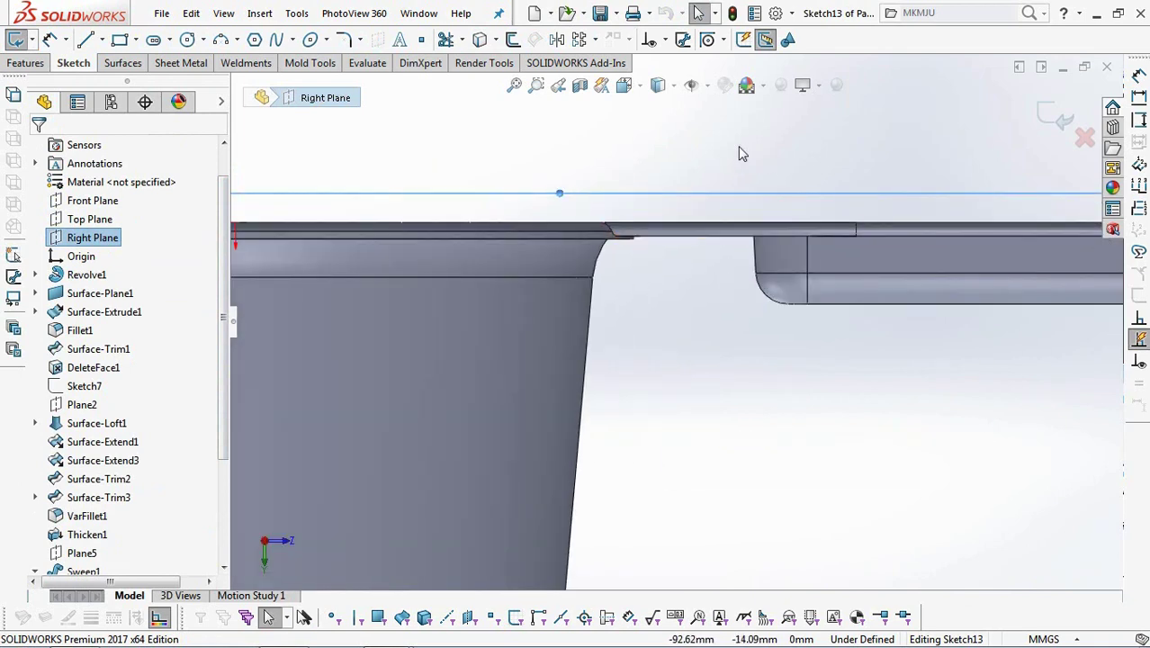
pyautogui.click(658, 85)
pyautogui.click(658, 208)
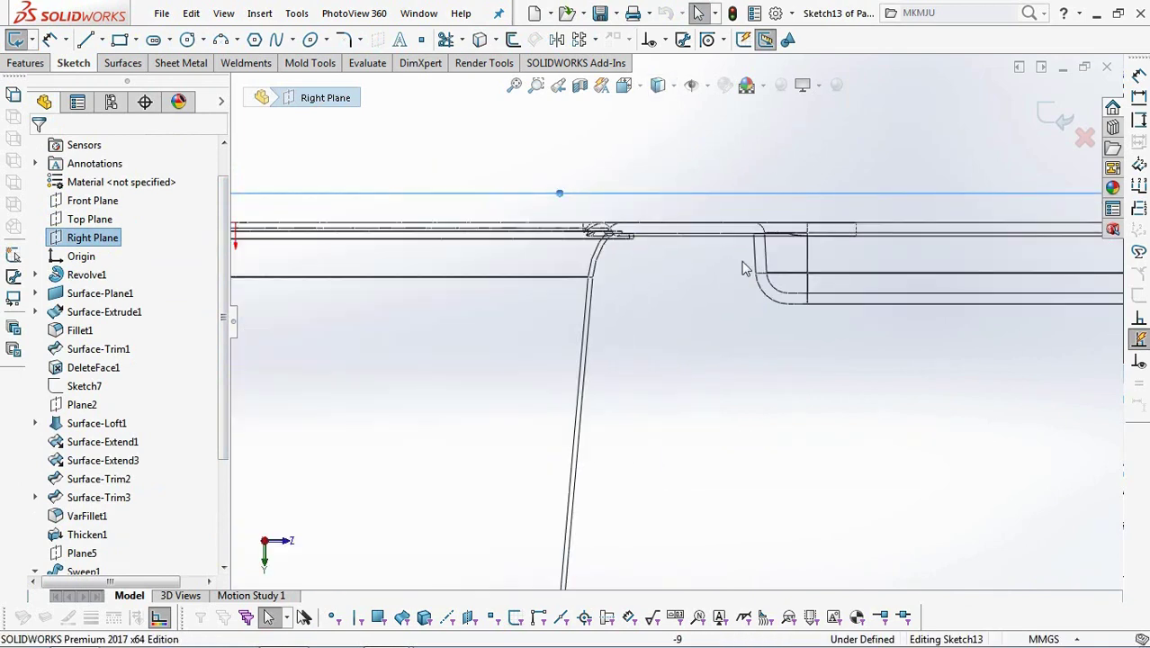
# - Convert the long edge of the handle's flat web between the cup and the recess into a sketch line
pyautogui.scroll(-3, 732, 252)
pyautogui.click(530, 183)
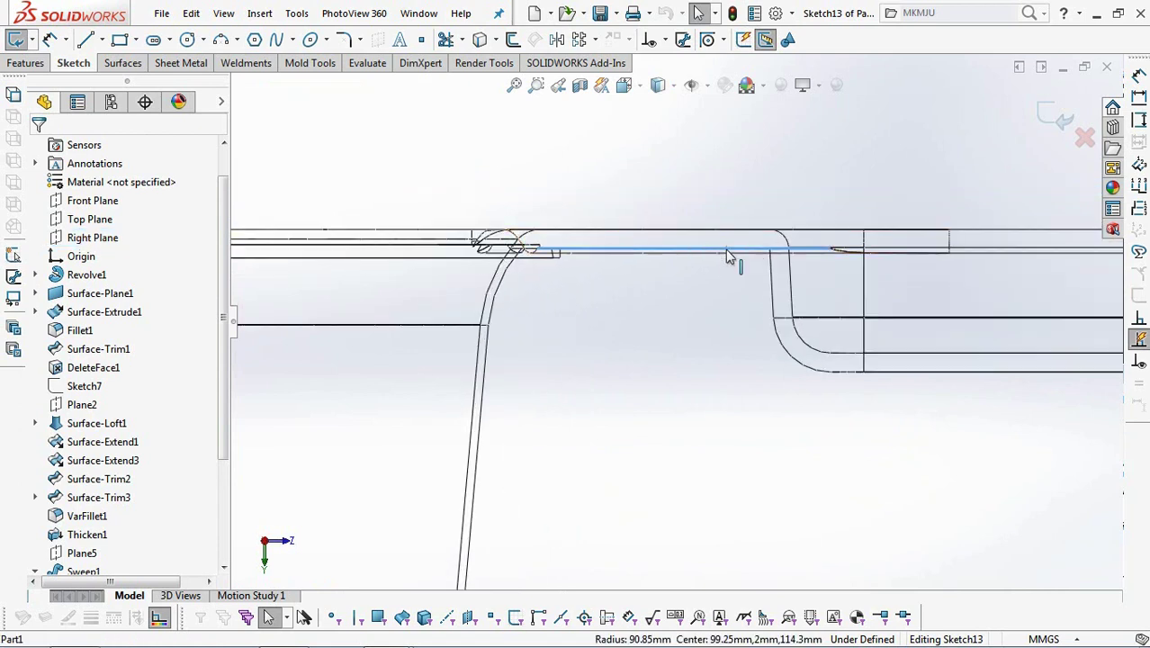
pyautogui.click(480, 41)
pyautogui.click(632, 252)
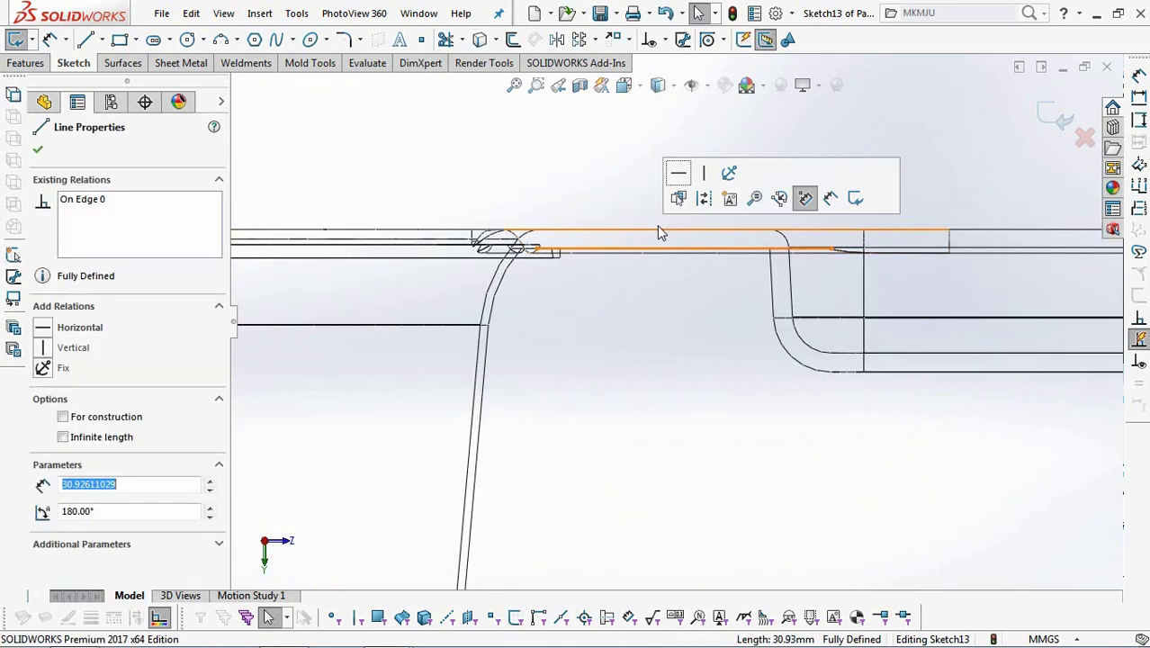
pyautogui.click(664, 196)
pyautogui.scroll(2, 663, 195)
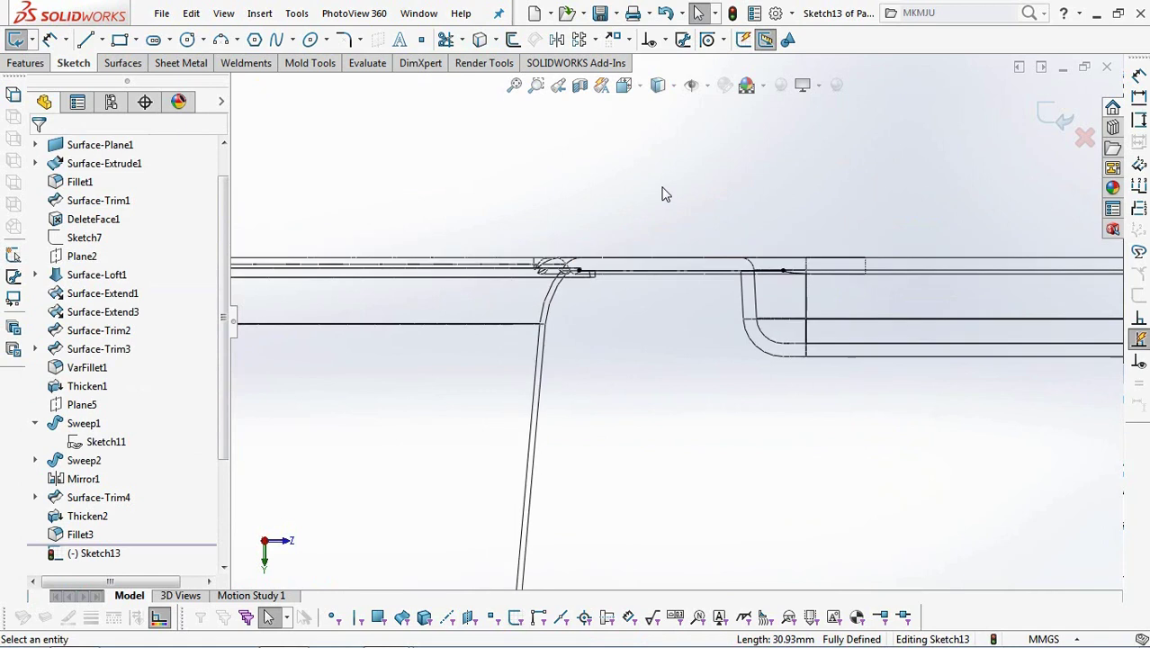
# - Draw a horizontal centerline inside the recess floor's thickness, beginning at the recess's vertical boundary line
pyautogui.click(102, 39)
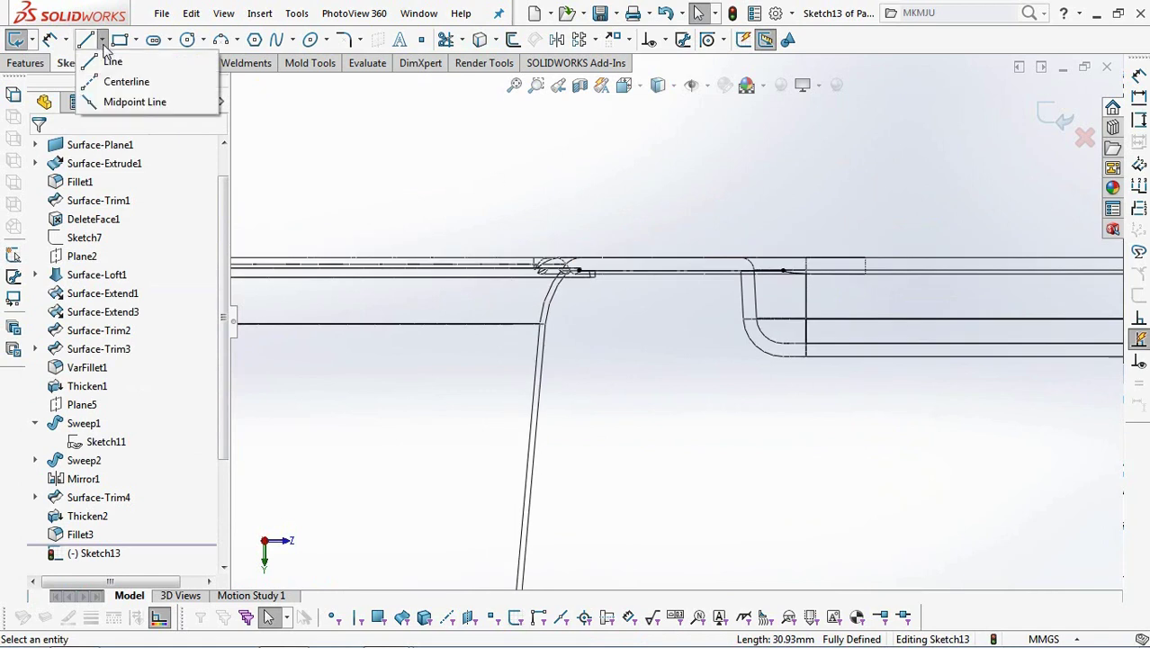
pyautogui.click(121, 79)
pyautogui.scroll(-2, 844, 381)
pyautogui.moveTo(753, 324); pyautogui.dragTo(1005, 322)
# - Dimension the centerline 1.2 mm from the lower edge of the recess floor
pyautogui.click(50, 39)
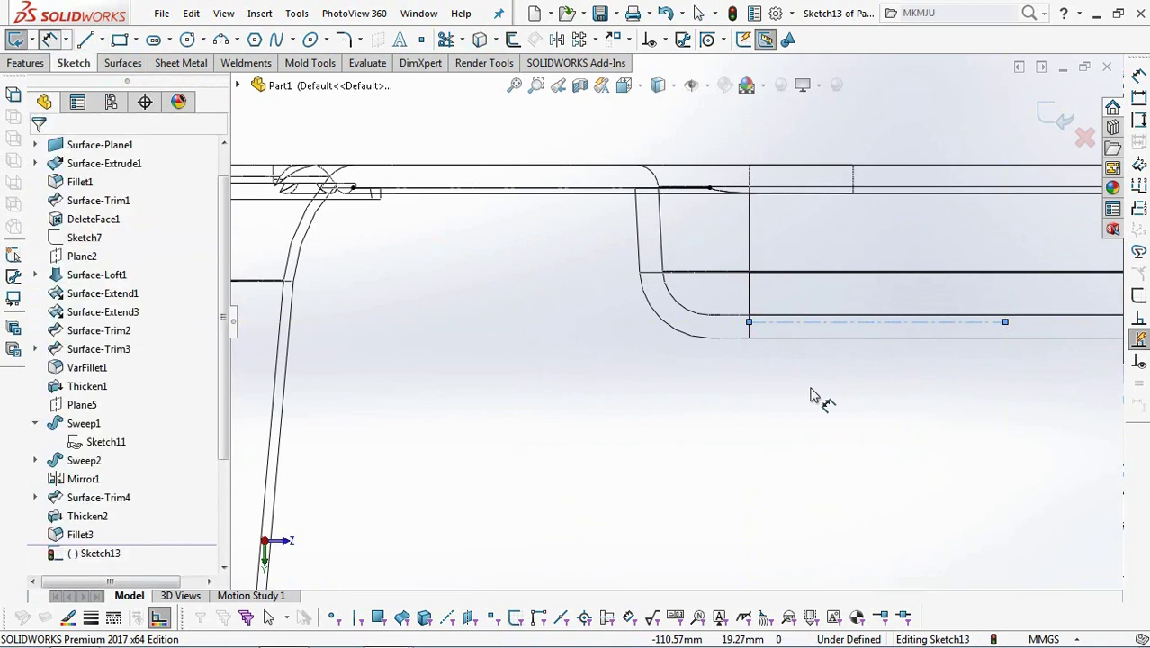
pyautogui.click(853, 322)
pyautogui.click(854, 339)
pyautogui.click(829, 405)
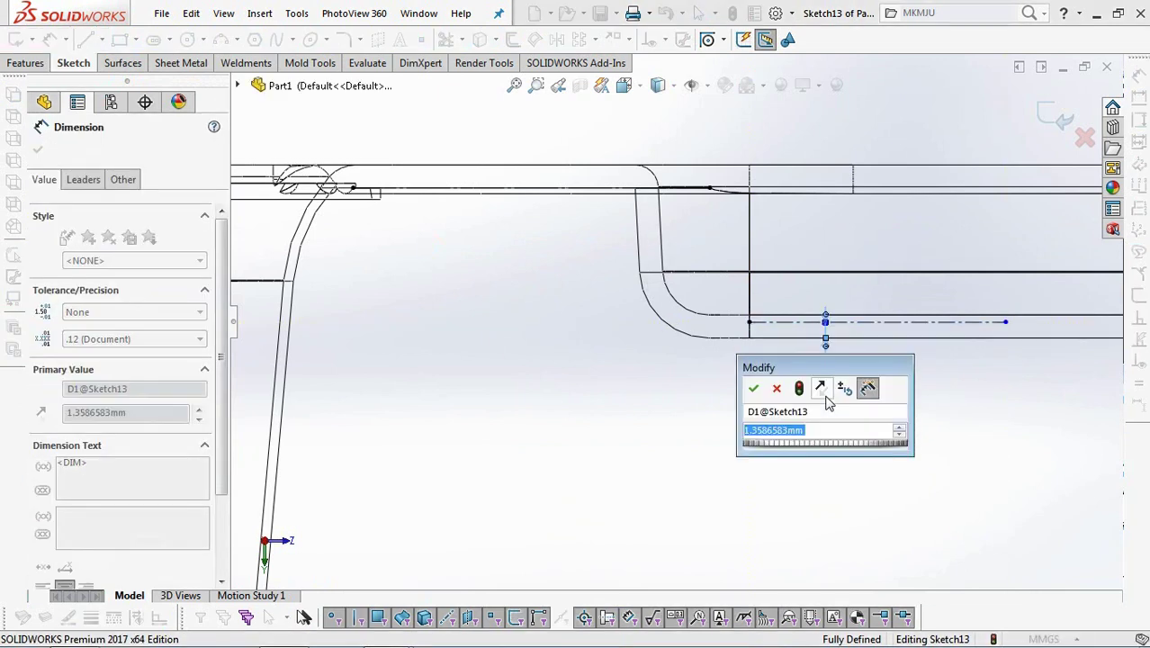
pyautogui.write('1.2')
pyautogui.click(754, 389)
pyautogui.scroll(3, 760, 392)
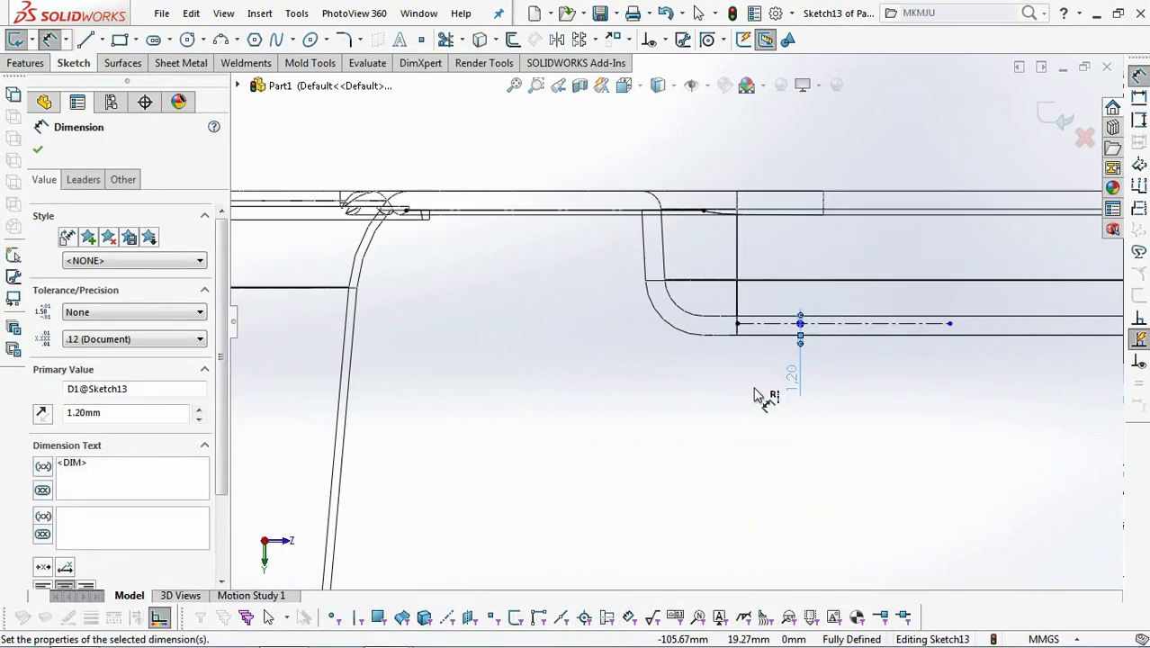
pyautogui.press('Escape')
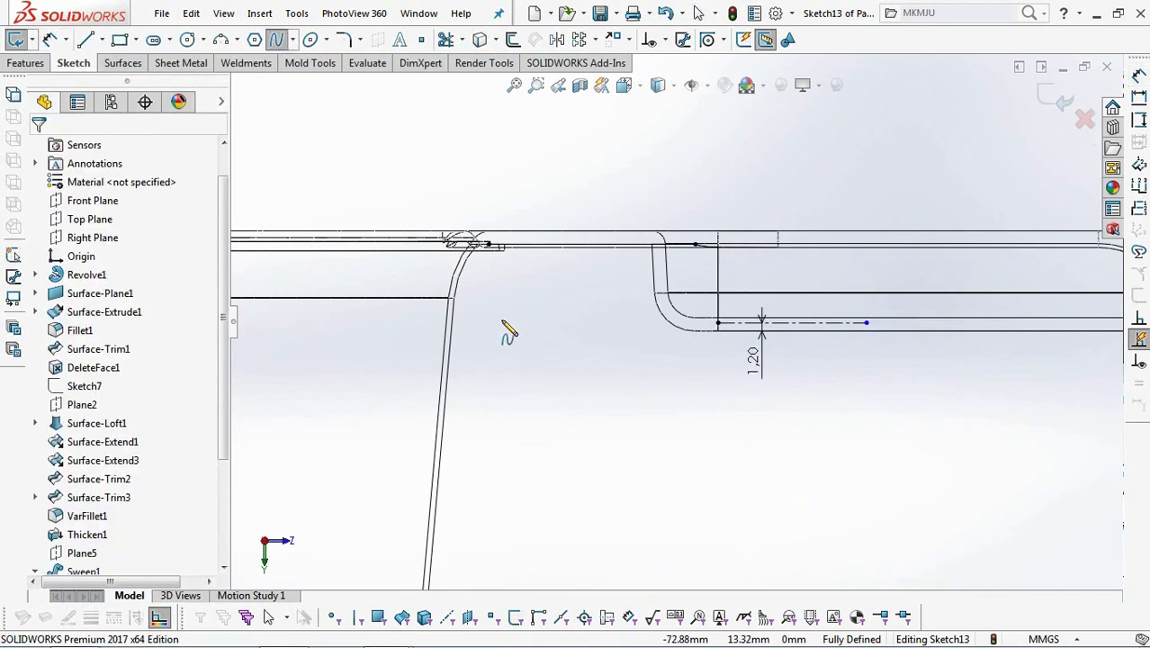
# - Draw a two-point spline from the centerline's cup-side endpoint down past the cup wall into its interior
pyautogui.click(718, 323)
pyautogui.click(392, 458)
pyautogui.rightClick(398, 462)
pyautogui.click(423, 469)
# - Add a tangent relation between the spline and the centerline
pyautogui.click(665, 39)
pyautogui.click(670, 80)
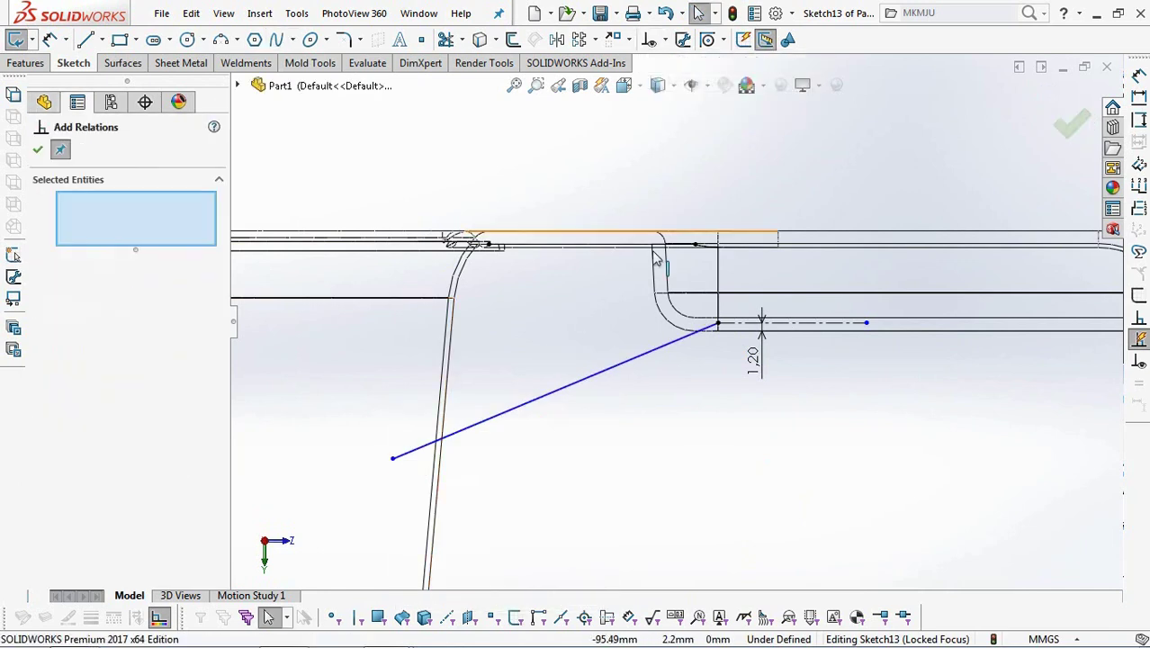
pyautogui.click(684, 338)
pyautogui.click(743, 332)
pyautogui.click(45, 444)
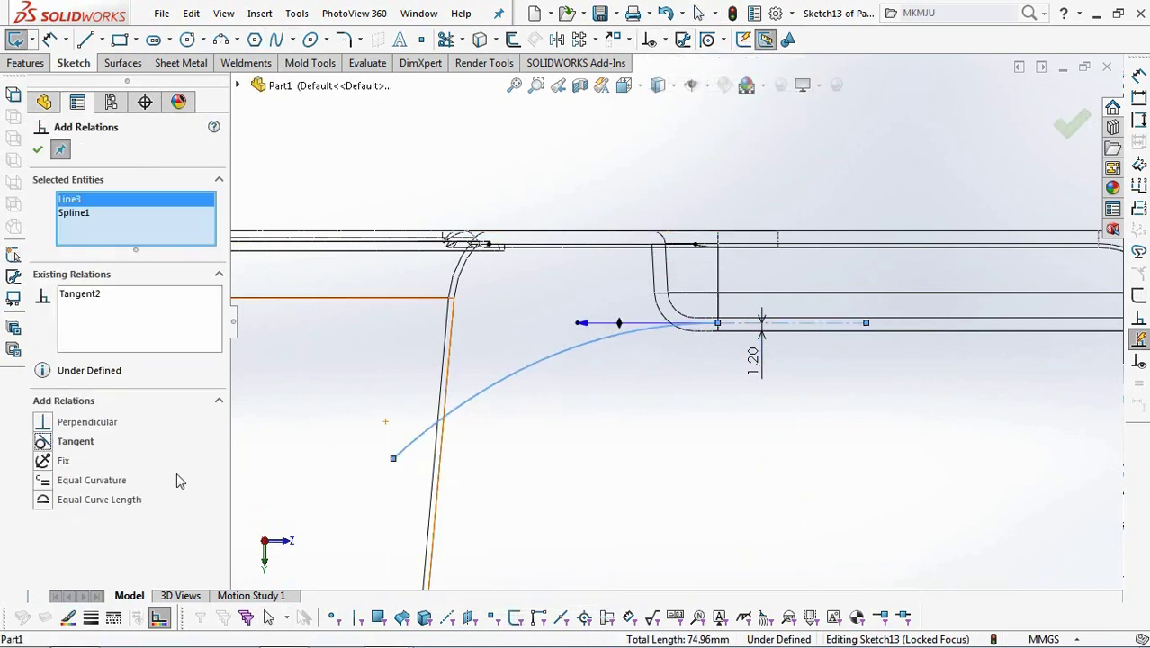
pyautogui.click(37, 150)
# - Dimension the spline's free lower endpoint 28 mm below the cup's top rim line
pyautogui.click(50, 40)
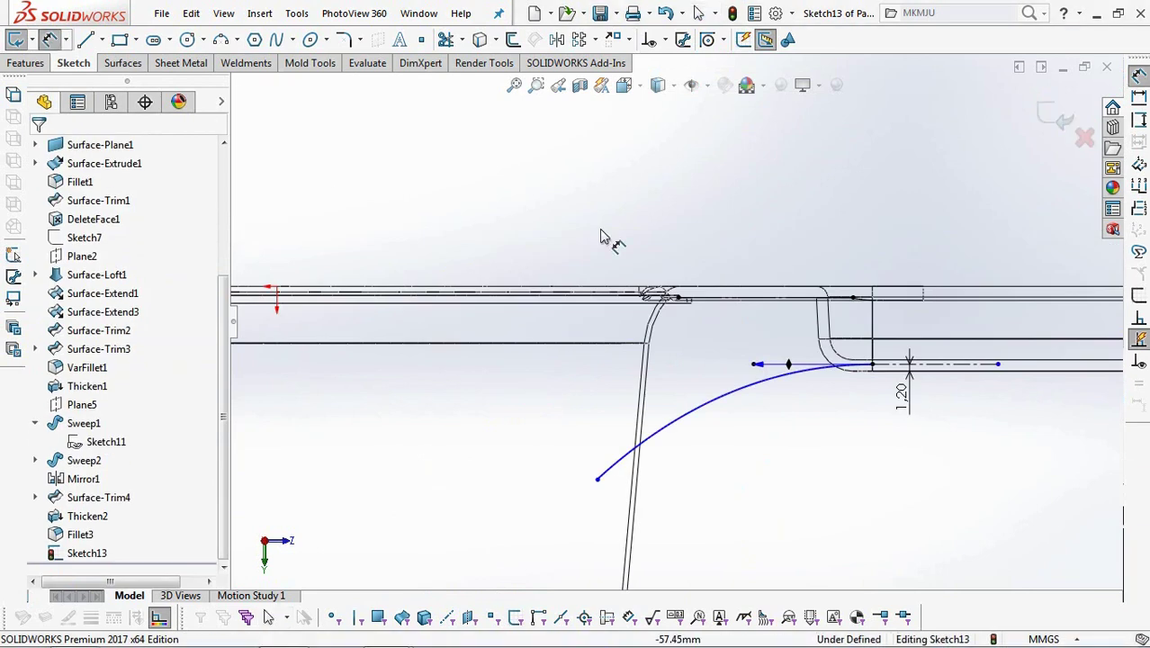
pyautogui.click(589, 290)
pyautogui.click(598, 478)
pyautogui.click(530, 414)
pyautogui.write('28')
pyautogui.press('Return')
pyautogui.press('Escape')
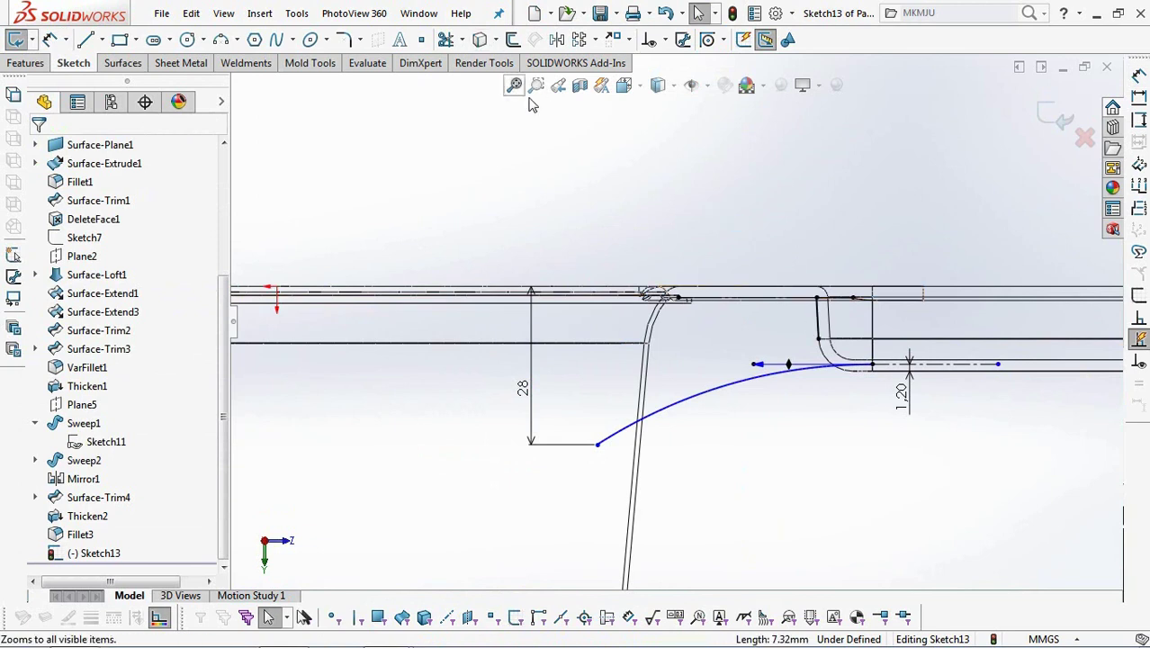
# - Dimension the spline's lower endpoint 37 mm horizontally from the upper endpoint of the converted recess end-wall edge
pyautogui.click(822, 330)
pyautogui.press('Escape')
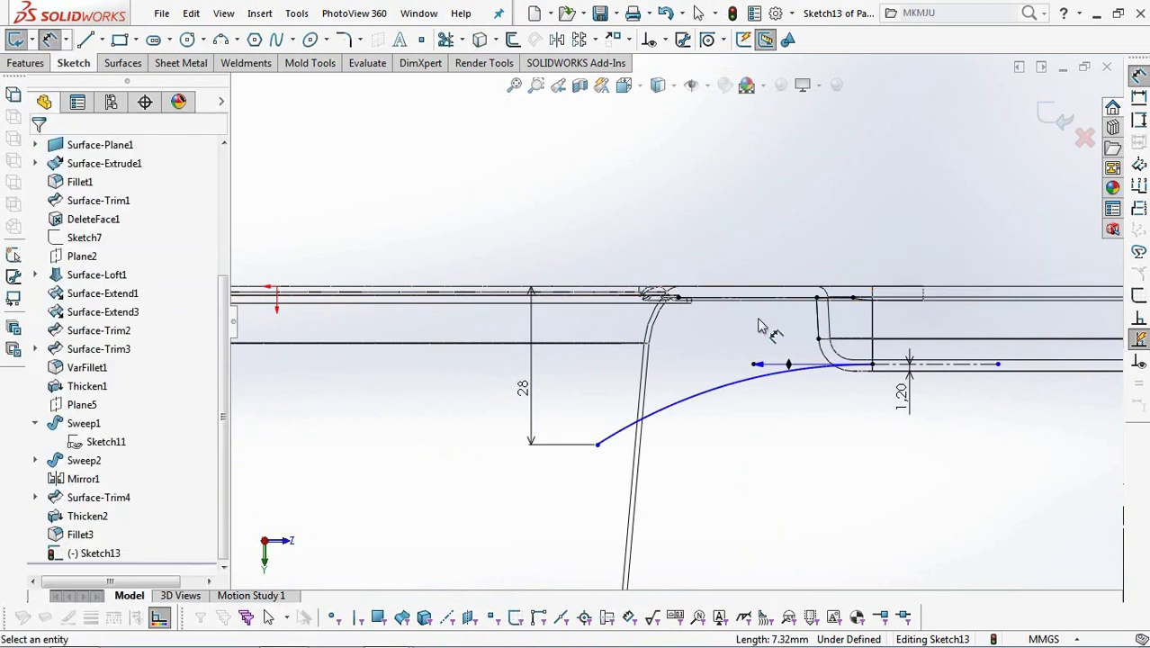
pyautogui.click(816, 298)
pyautogui.click(597, 444)
pyautogui.click(711, 490)
pyautogui.write('37')
pyautogui.press('Return')
# - Bend the spline more steeply at its lower end with the tangent handle, and finish the sketch
pyautogui.click(691, 417)
pyautogui.moveTo(667, 407); pyautogui.dragTo(666, 378)
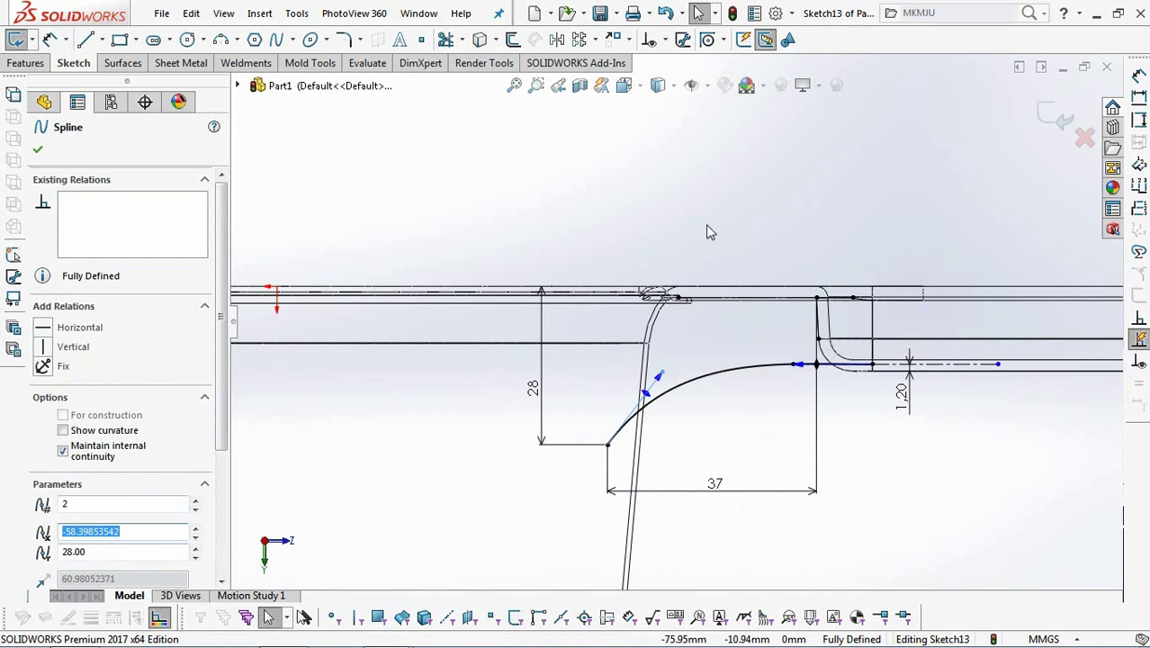
pyautogui.click(732, 210)
pyautogui.click(1055, 122)
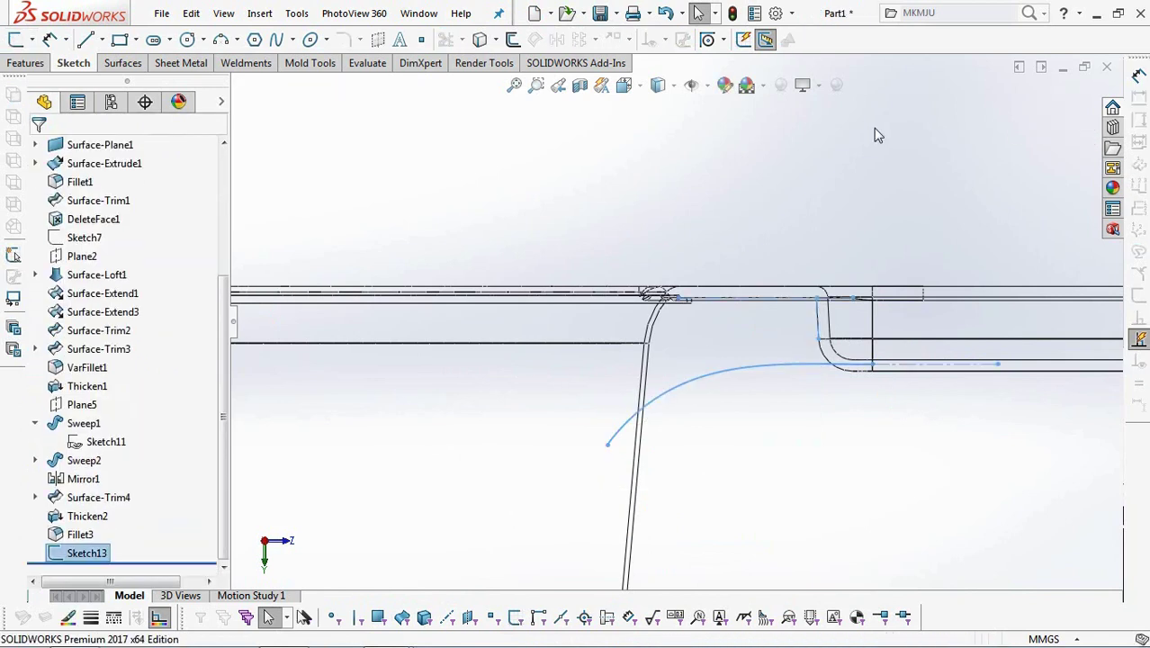
# - Restore the shaded-with-edges display and extrude the sketched spline as a surface, Mid Plane, 60 mm wide
pyautogui.click(662, 87)
pyautogui.click(661, 110)
pyautogui.moveTo(804, 214); pyautogui.dragTo(793, 254, button='middle')
pyautogui.scroll(5, 811, 206)
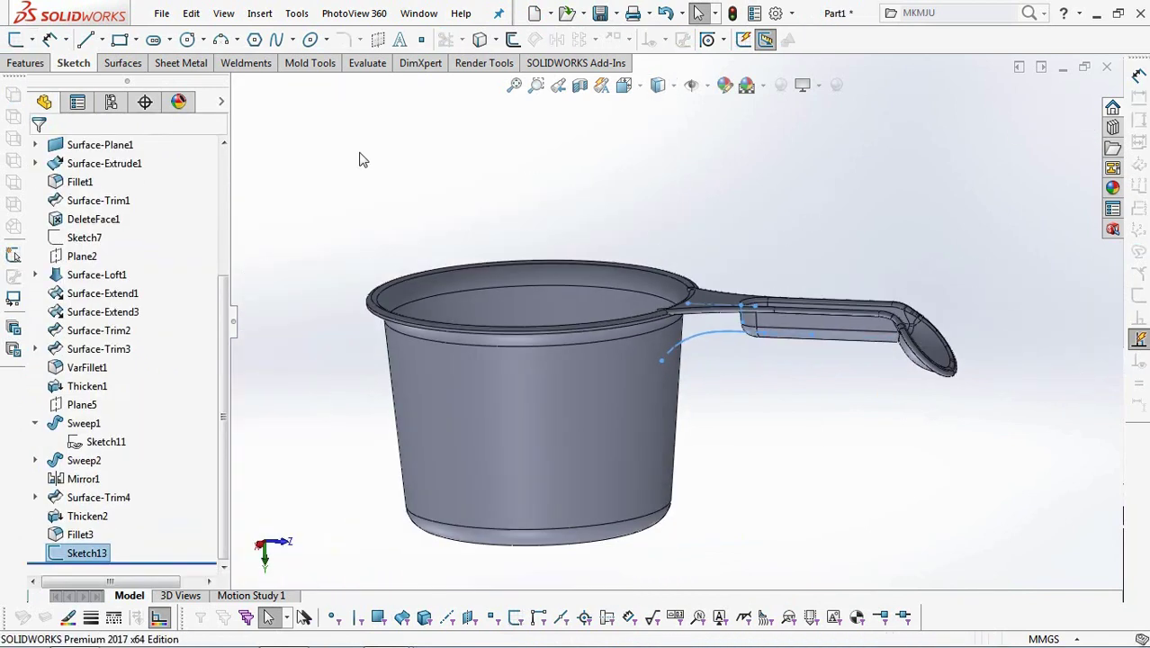
pyautogui.click(124, 63)
pyautogui.click(15, 39)
pyautogui.click(105, 251)
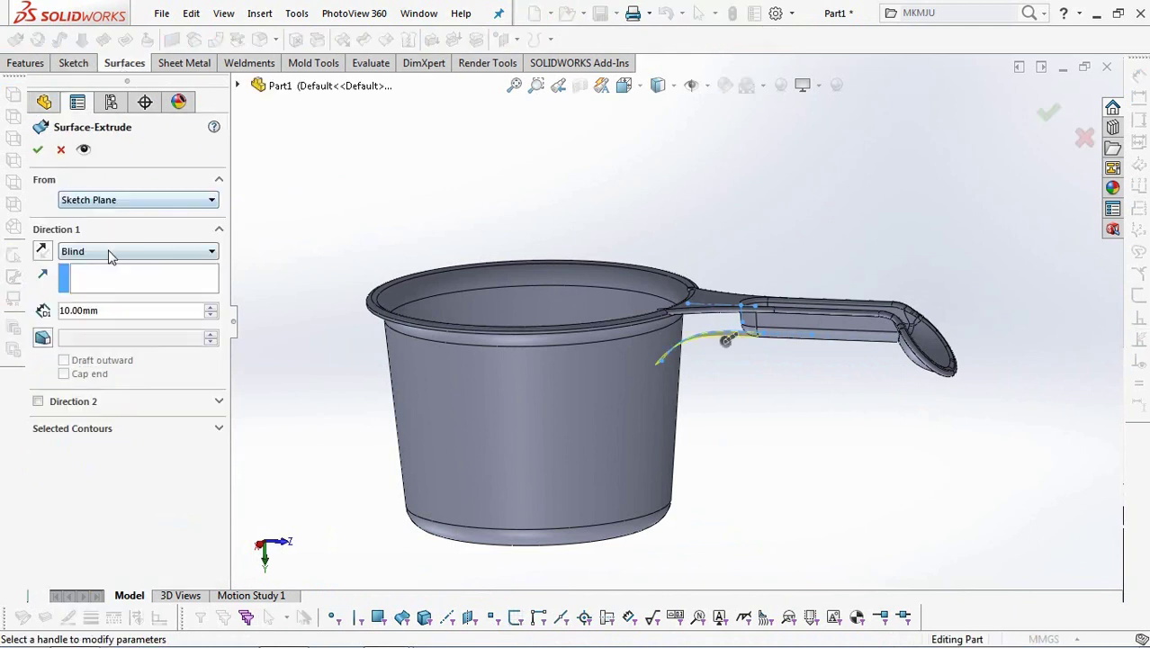
pyautogui.click(99, 336)
pyautogui.write('60')
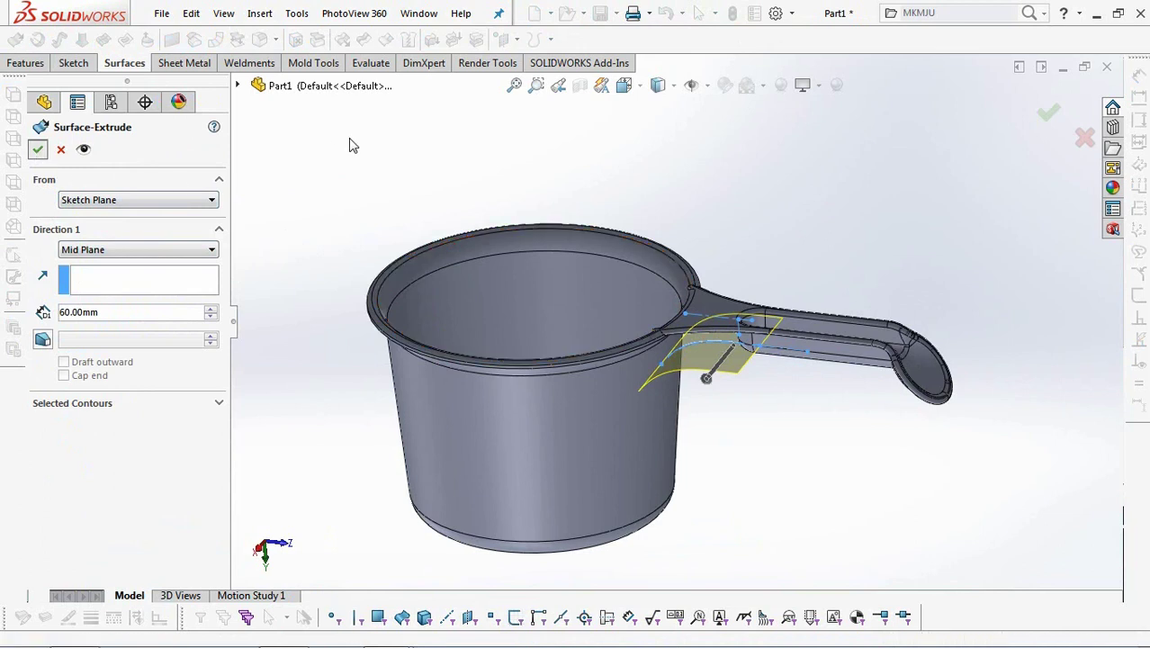
pyautogui.click(38, 149)
# - Start a sketch on the flat face of the cup's lip and orient the view straight onto the handle junction
pyautogui.moveTo(701, 531)
pyautogui.mouseDown(button='middle')
pyautogui.moveTo(749, 405)
pyautogui.moveTo(747, 299)
pyautogui.moveTo(743, 309)
pyautogui.mouseUp(button='middle')
pyautogui.scroll(-4, 713, 274)
pyautogui.moveTo(690, 254); pyautogui.dragTo(696, 277, button='middle')
pyautogui.scroll(-1, 697, 277)
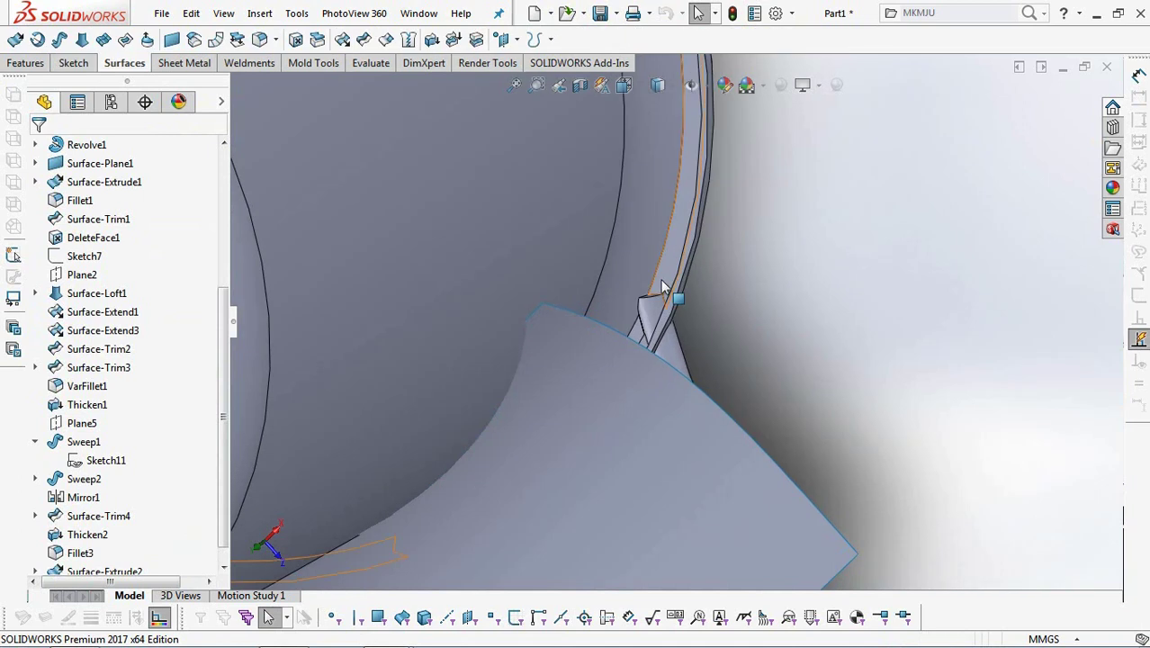
pyautogui.click(661, 279)
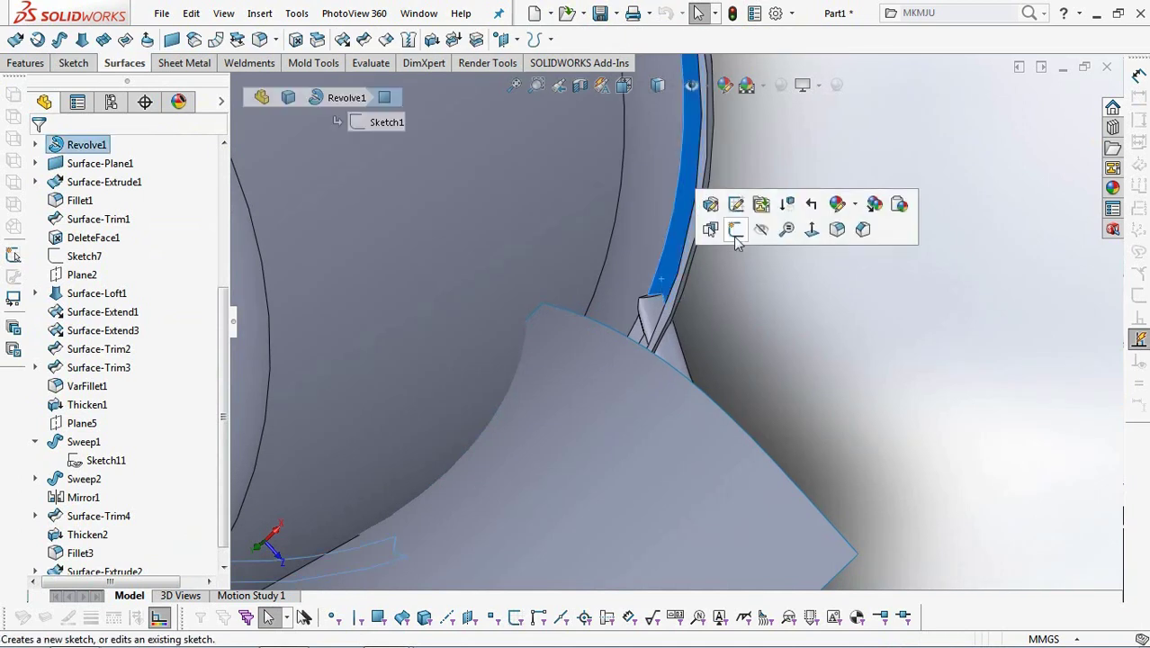
pyautogui.click(737, 230)
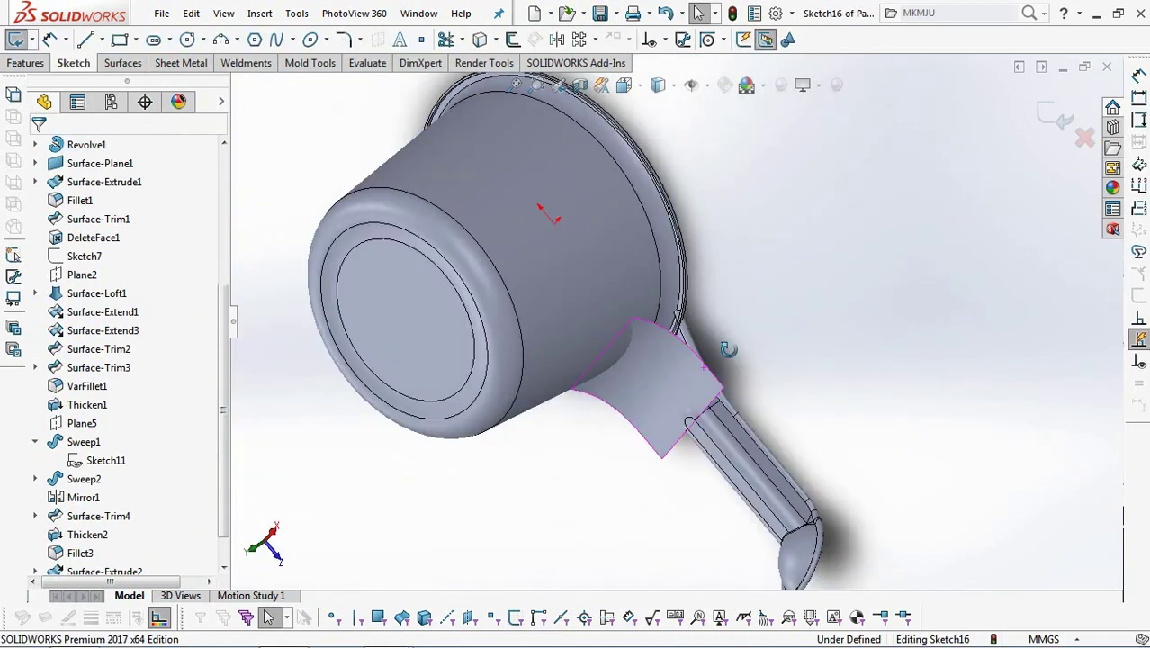
pyautogui.click(624, 84)
pyautogui.click(742, 299)
pyautogui.scroll(-4, 664, 365)
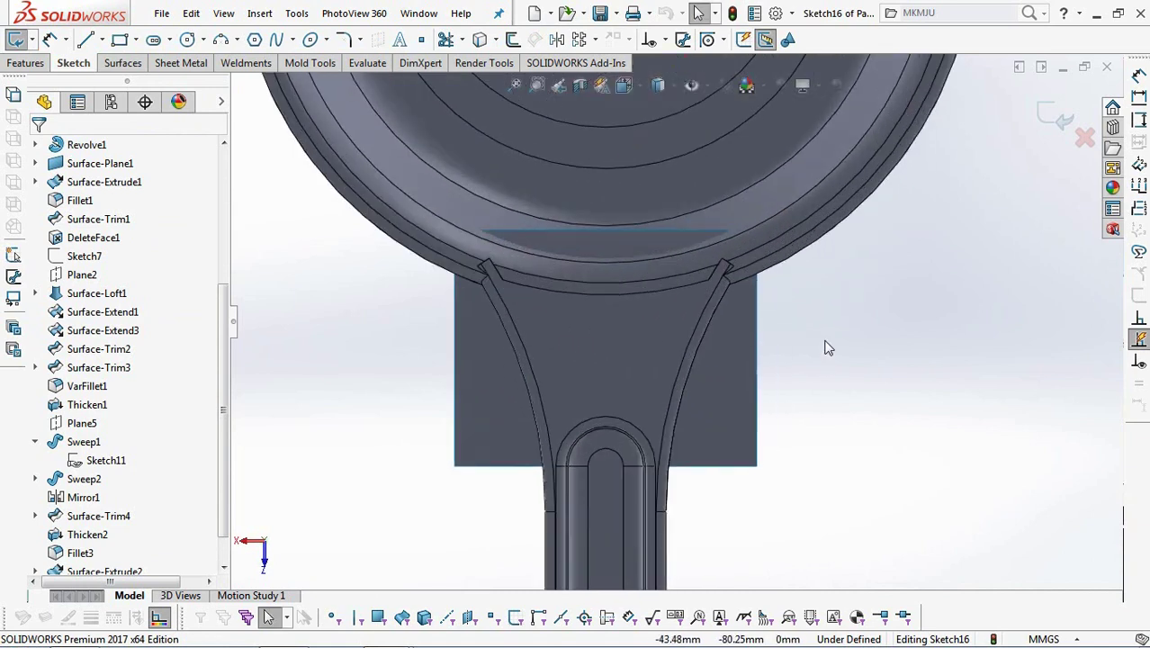
# - Offset the inner edge of one curved handle rim by 1 mm toward the middle of the handle
pyautogui.click(513, 39)
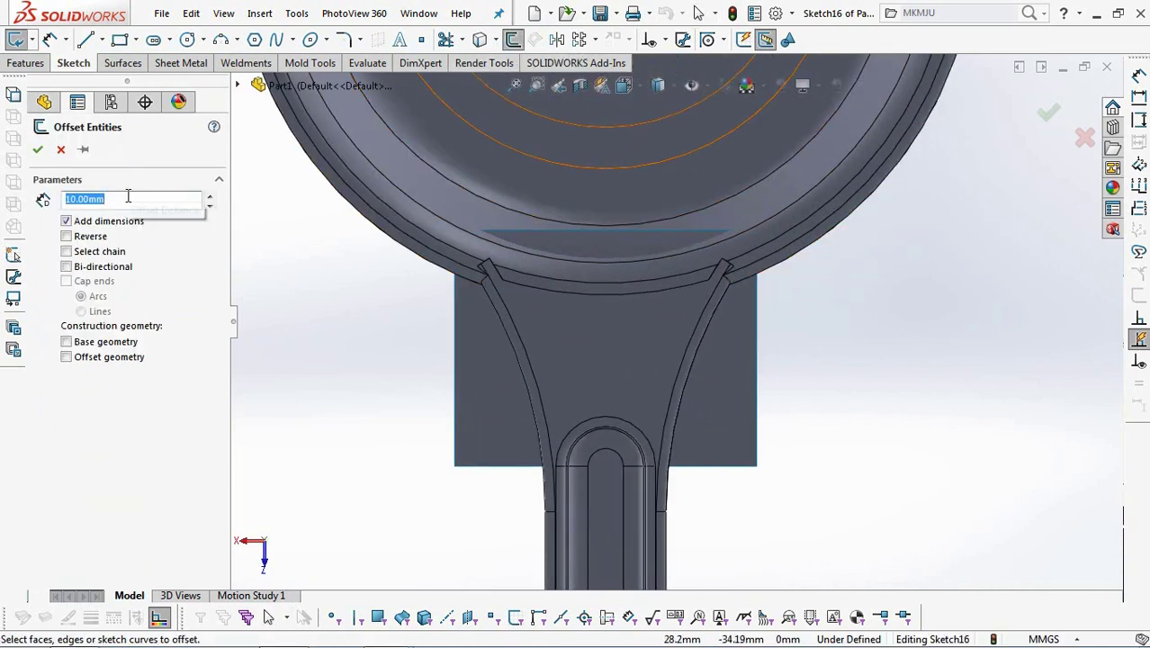
pyautogui.write('1')
pyautogui.press('Return')
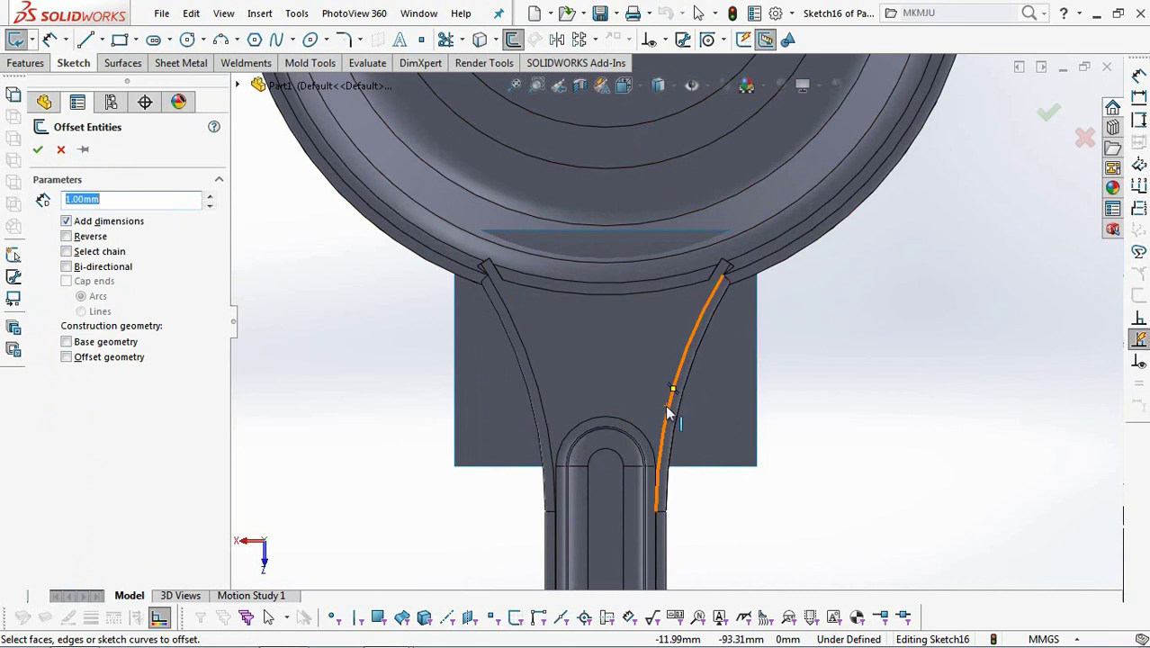
pyautogui.click(668, 412)
pyautogui.scroll(-3, 730, 289)
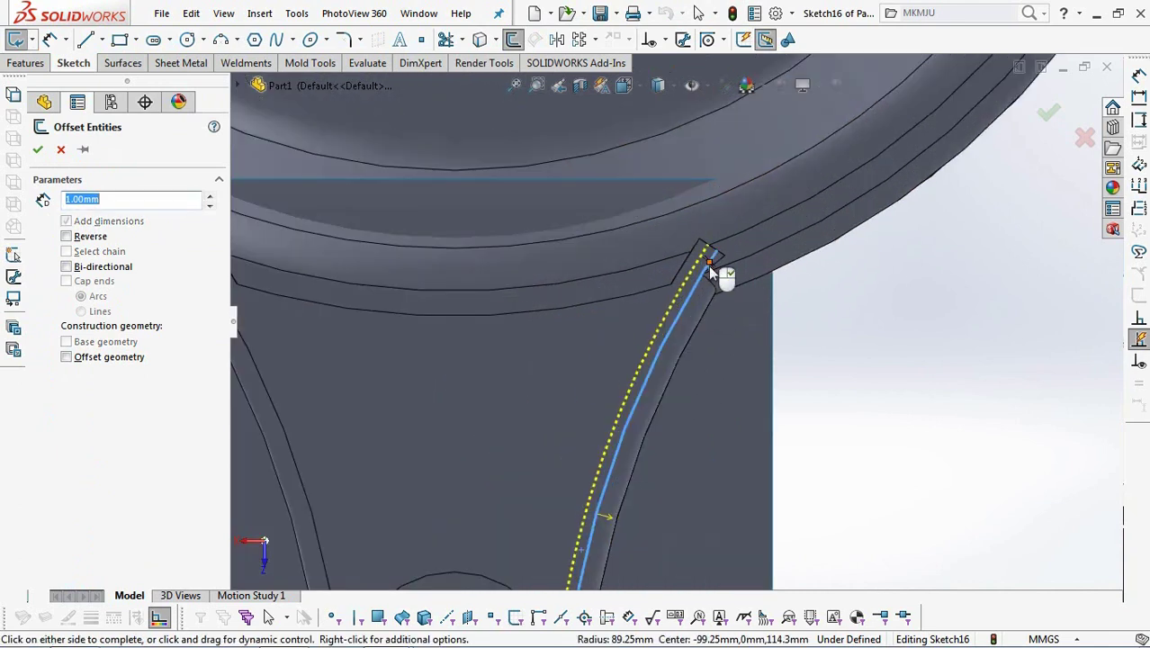
pyautogui.click(709, 266)
pyautogui.click(38, 151)
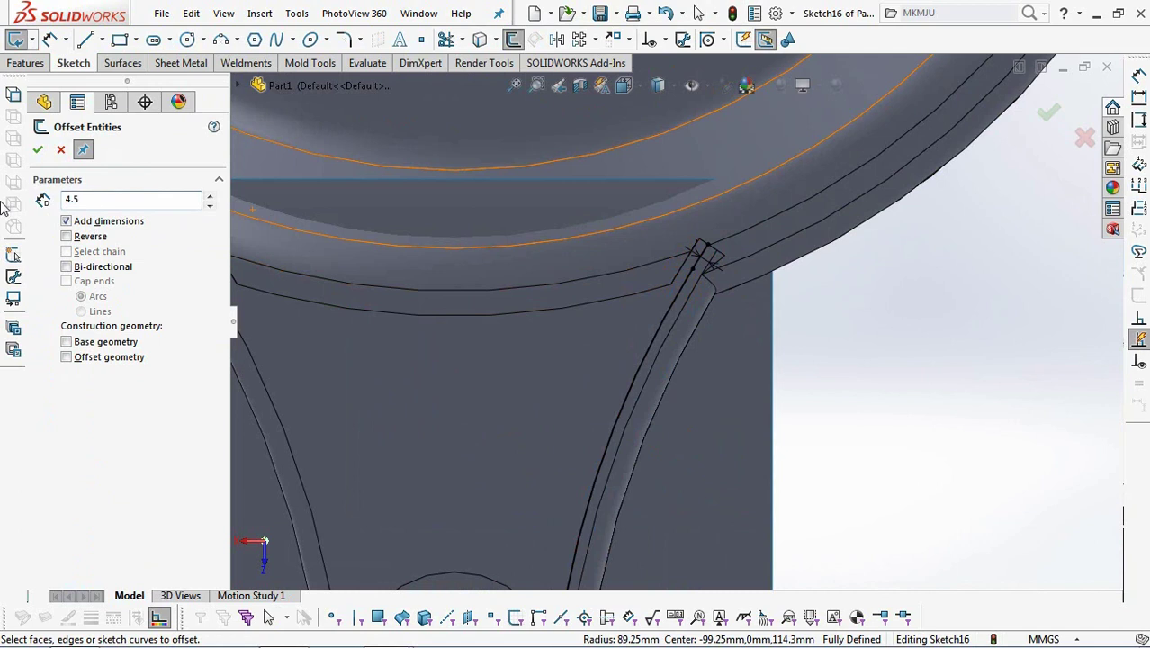
# - Offset the new curve chain a further 4.5 mm toward the middle of the handle
pyautogui.scroll(2, 689, 312)
pyautogui.click(691, 286)
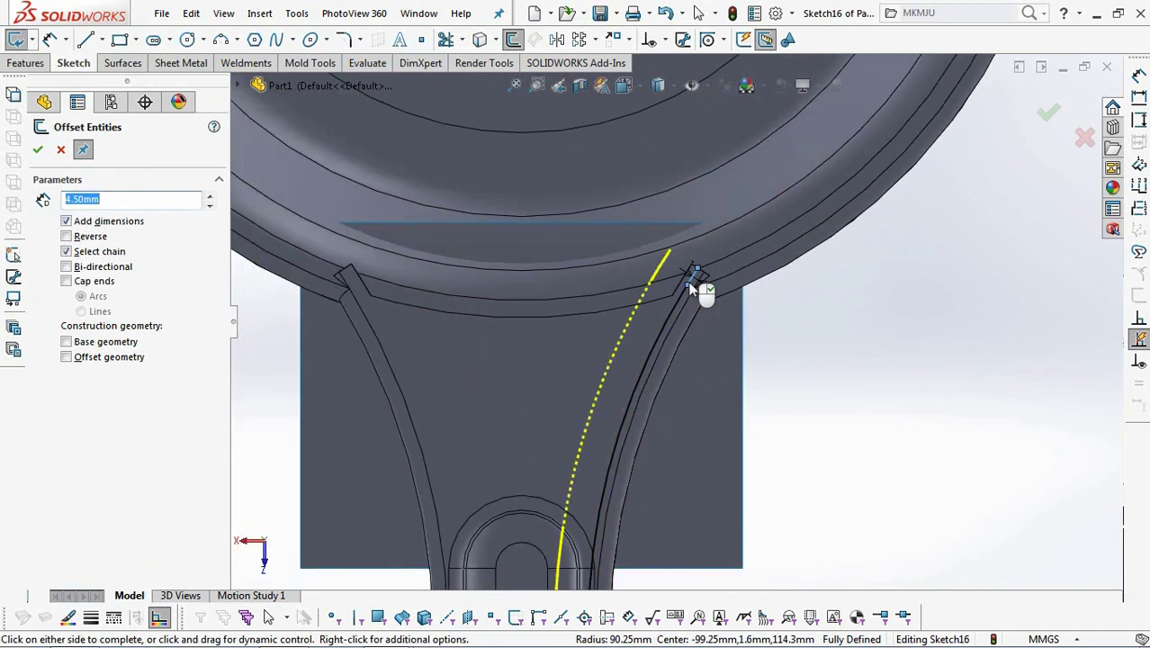
pyautogui.scroll(2, 690, 286)
pyautogui.click(1047, 118)
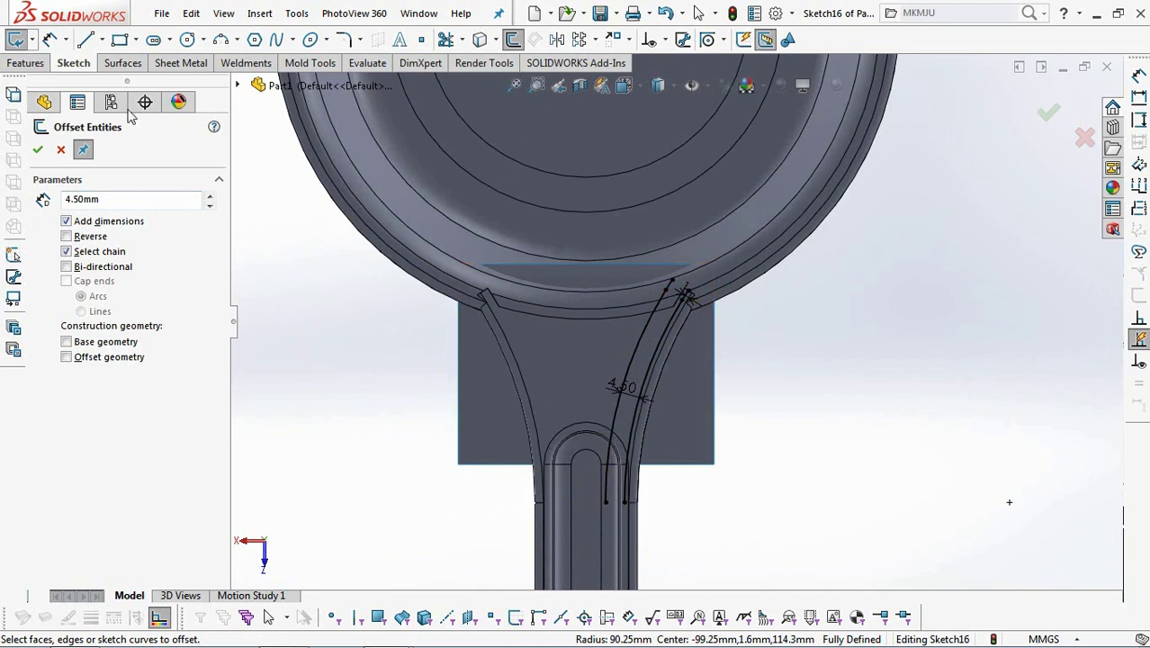
pyautogui.click(37, 149)
# - Close both ends of the two offset curves with straight lines and finish the sketch
pyautogui.click(85, 38)
pyautogui.scroll(-2, 626, 526)
pyautogui.click(604, 476)
pyautogui.click(632, 476)
pyautogui.scroll(-2, 679, 192)
pyautogui.click(607, 217)
pyautogui.click(679, 263)
pyautogui.rightClick(681, 261)
pyautogui.click(712, 273)
pyautogui.scroll(3, 725, 277)
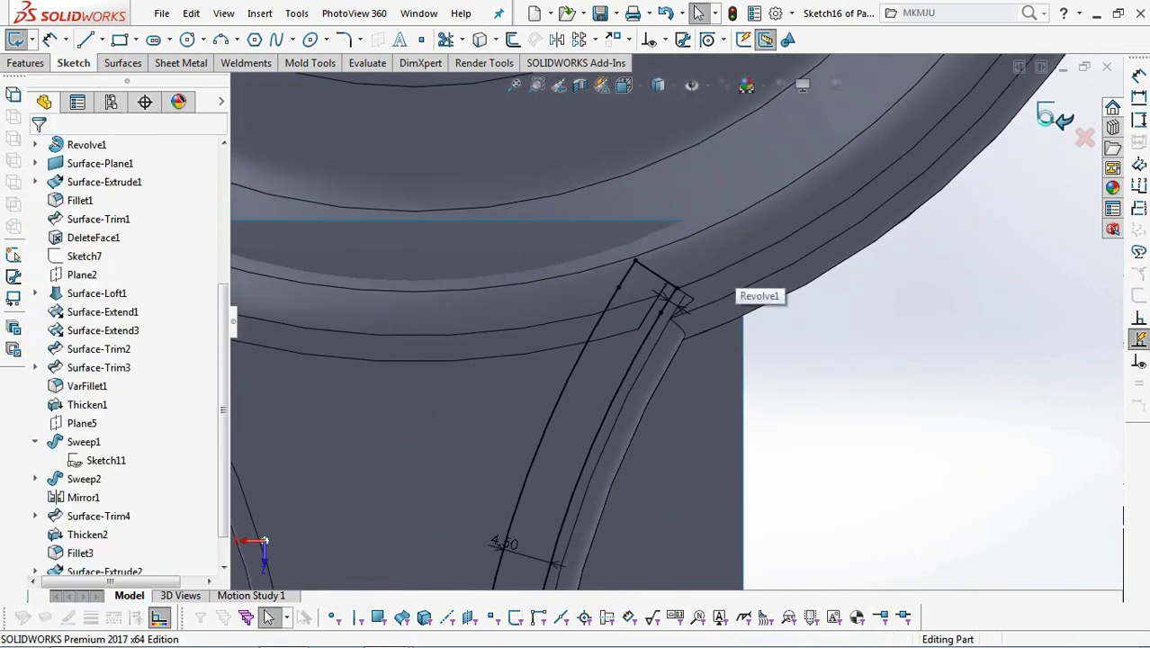
pyautogui.click(1053, 118)
# - Start a sketch on the flat handle face between the rims and offset the rib profile's outer curve inward by 1.25 mm
pyautogui.scroll(3, 1010, 306)
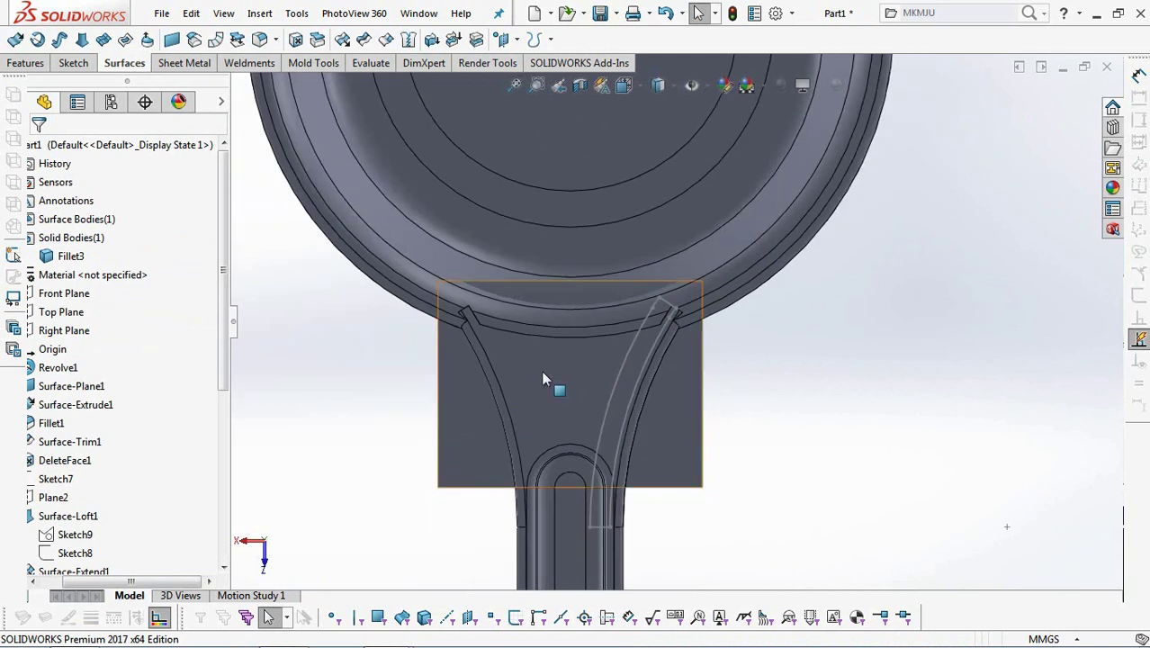
pyautogui.click(568, 385)
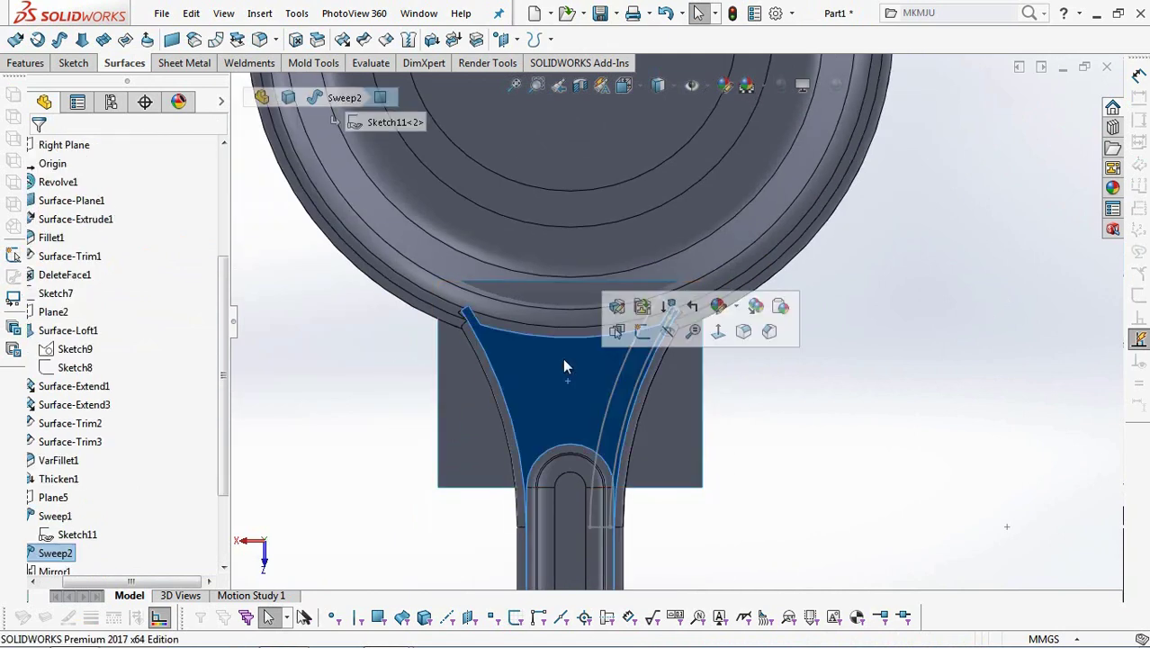
pyautogui.click(660, 331)
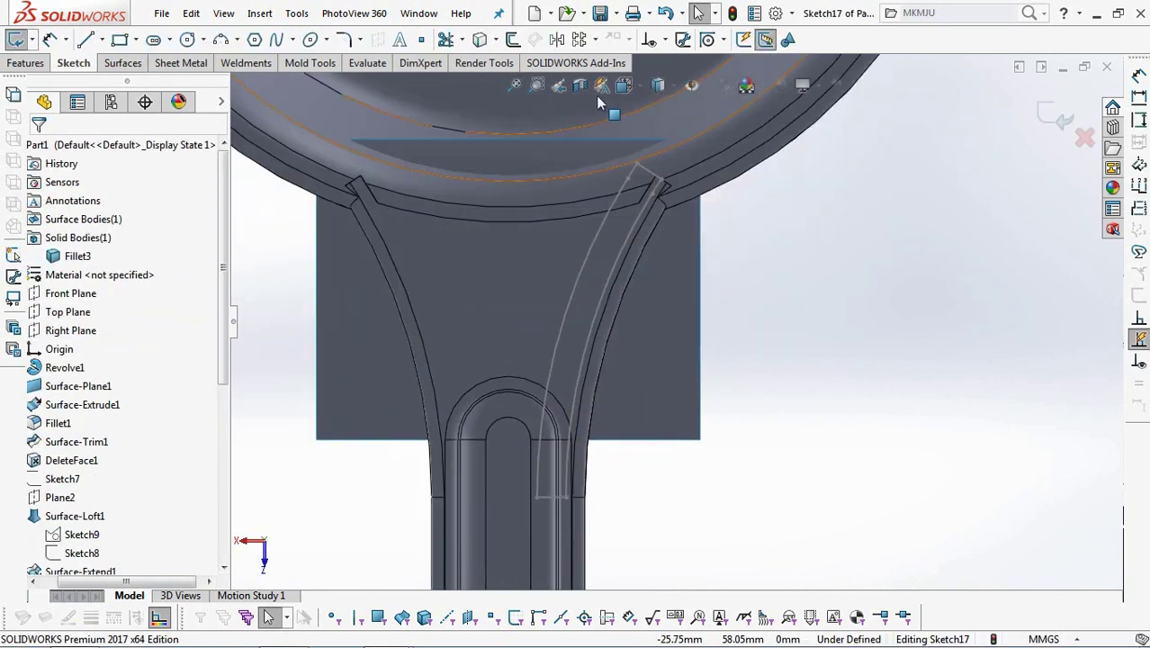
pyautogui.click(512, 39)
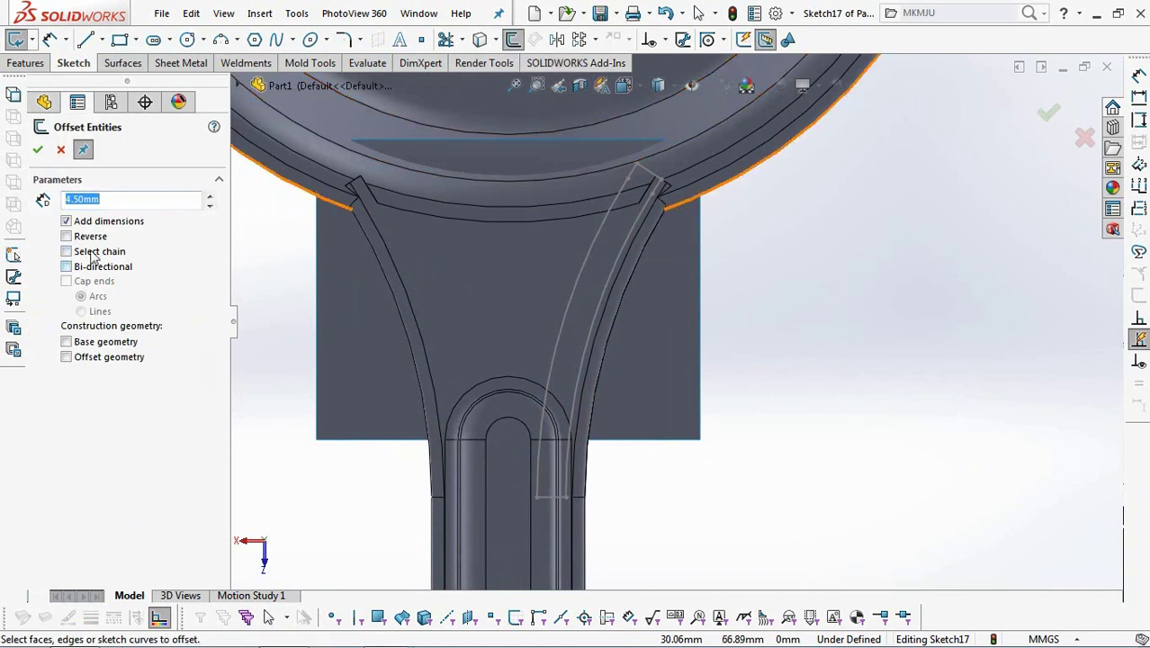
pyautogui.write('1')
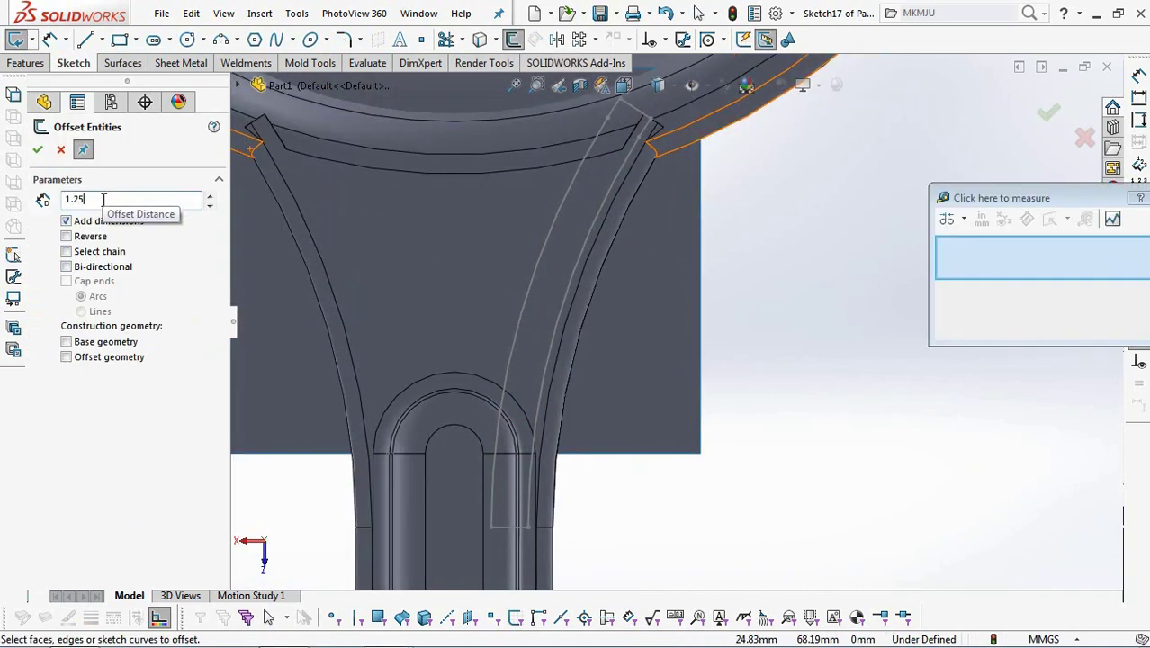
pyautogui.click(524, 512)
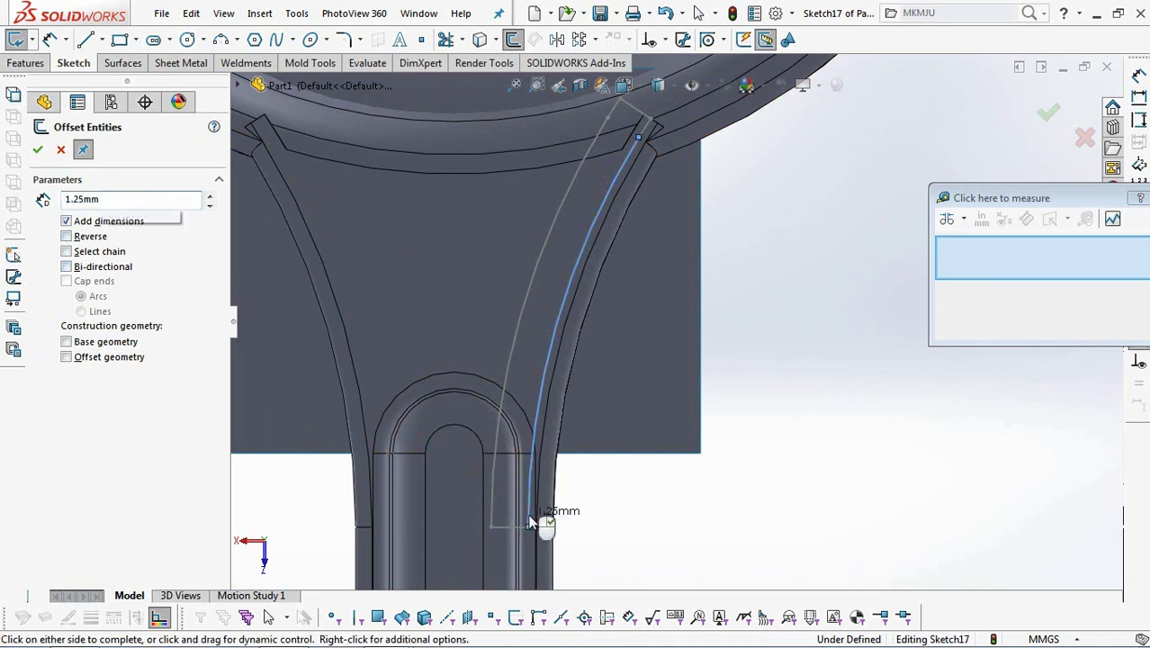
pyautogui.click(644, 129)
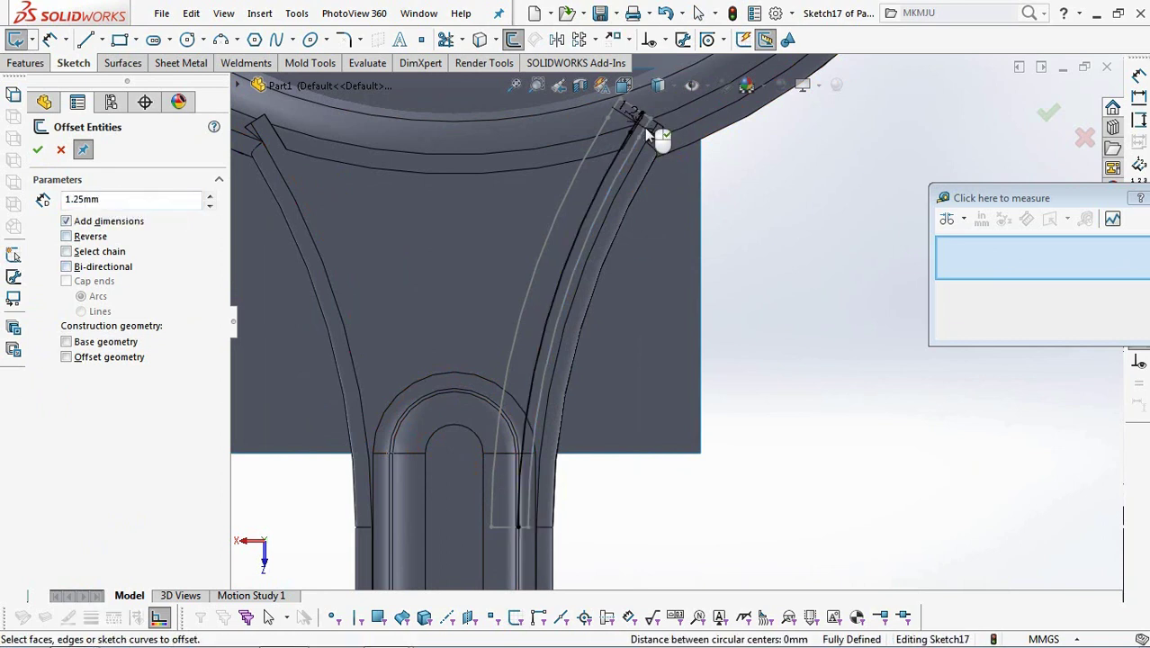
# - Offset the rib profile's inner curve by 1.25 mm, reversed so that it falls inside the profile
pyautogui.click(489, 513)
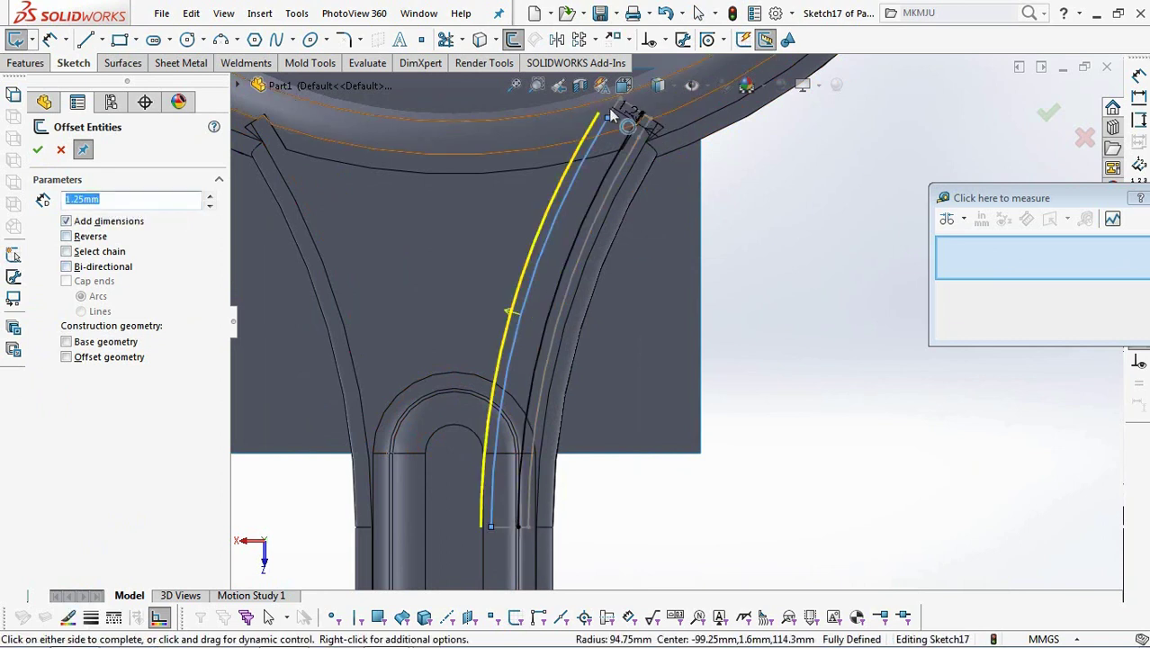
pyautogui.click(614, 111)
pyautogui.click(69, 235)
pyautogui.click(37, 150)
# - Close both ends of the two 1.25 mm offset curves with straight lines and finish the sketch
pyautogui.click(85, 38)
pyautogui.scroll(-5, 554, 229)
pyautogui.click(545, 227)
pyautogui.click(606, 268)
pyautogui.scroll(10, 614, 266)
pyautogui.scroll(6, 617, 442)
pyautogui.click(608, 445)
pyautogui.click(608, 445)
pyautogui.rightClick(763, 447)
pyautogui.click(804, 457)
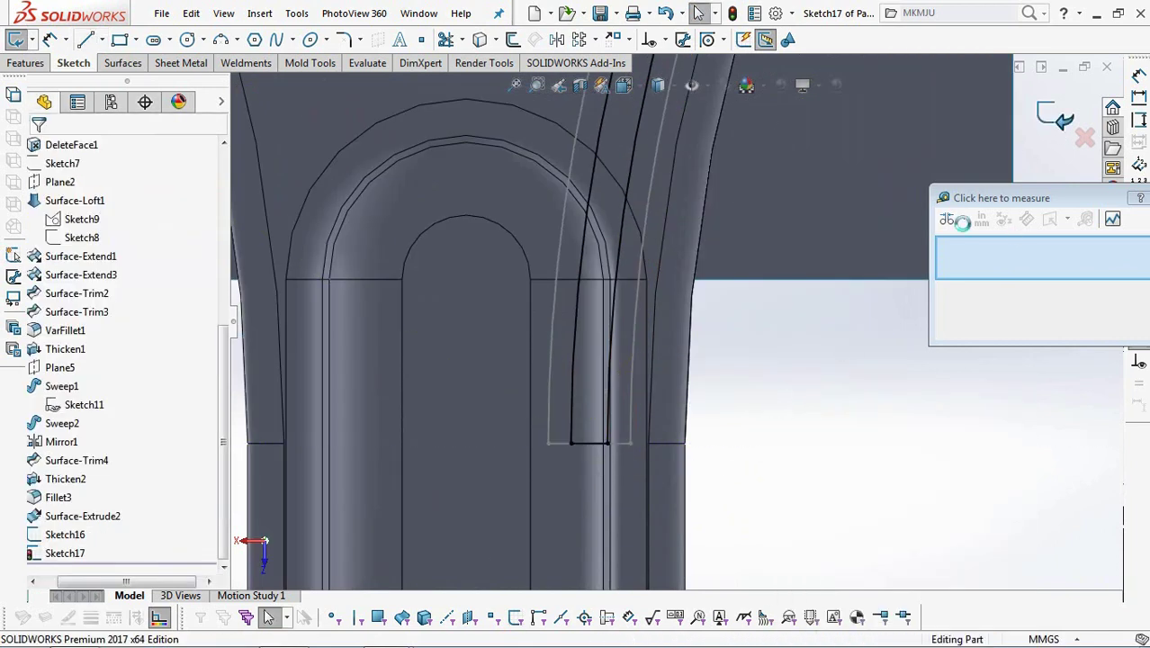
pyautogui.press('Escape')
# - Split the curved extruded surface beneath the handle with a projection split line from the narrower closed sketch
pyautogui.scroll(3, 854, 391)
pyautogui.moveTo(854, 388)
pyautogui.mouseDown(button='middle')
pyautogui.moveTo(822, 327)
pyautogui.moveTo(563, 507)
pyautogui.mouseUp(button='middle')
pyautogui.click(60, 555)
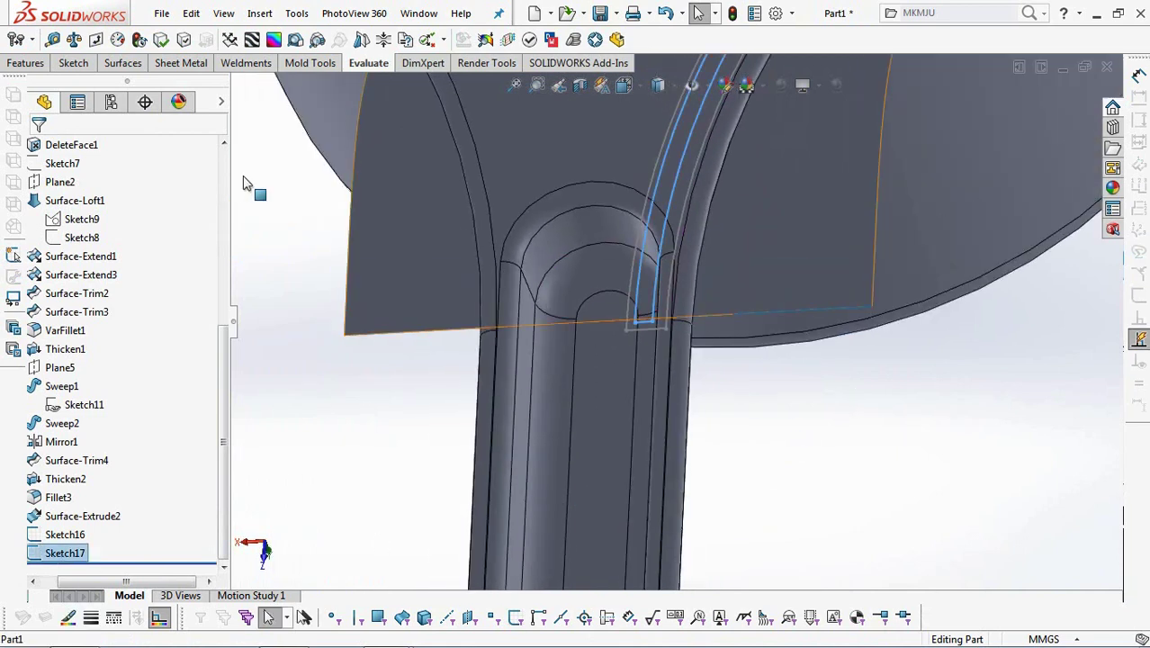
pyautogui.click(123, 63)
pyautogui.click(536, 40)
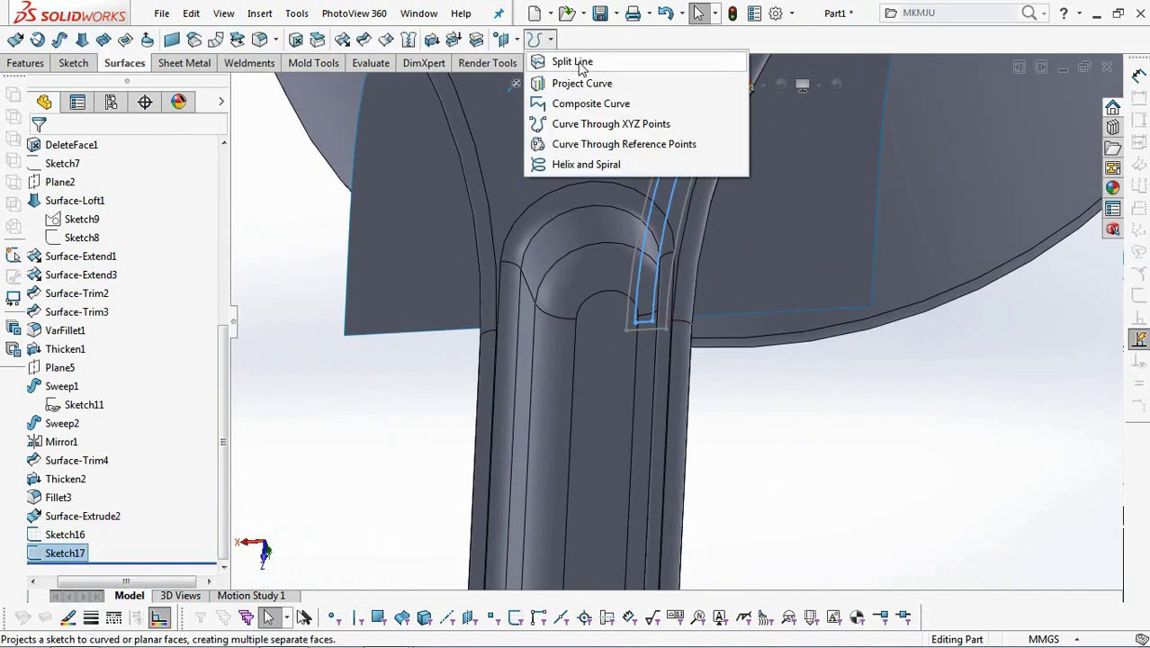
pyautogui.click(568, 62)
pyautogui.click(732, 252)
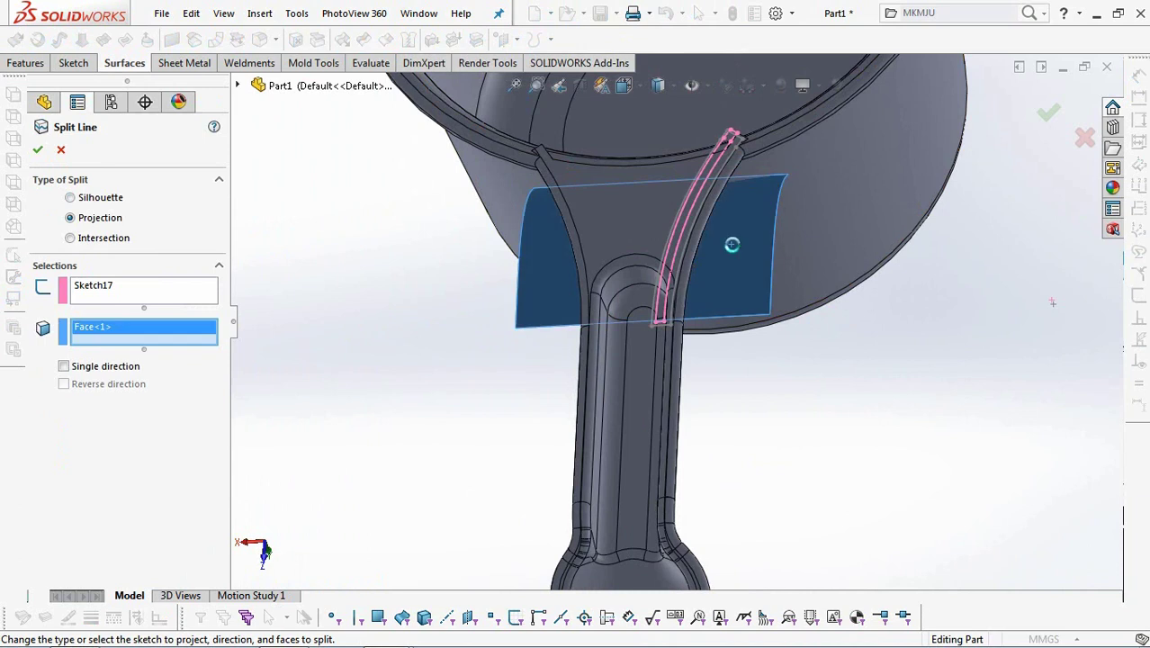
pyautogui.rightClick(732, 248)
# - Delete the surface face surrounding the split strip, leaving only the narrow curved strip
pyautogui.moveTo(906, 442); pyautogui.dragTo(417, 238, button='middle')
pyautogui.click(295, 39)
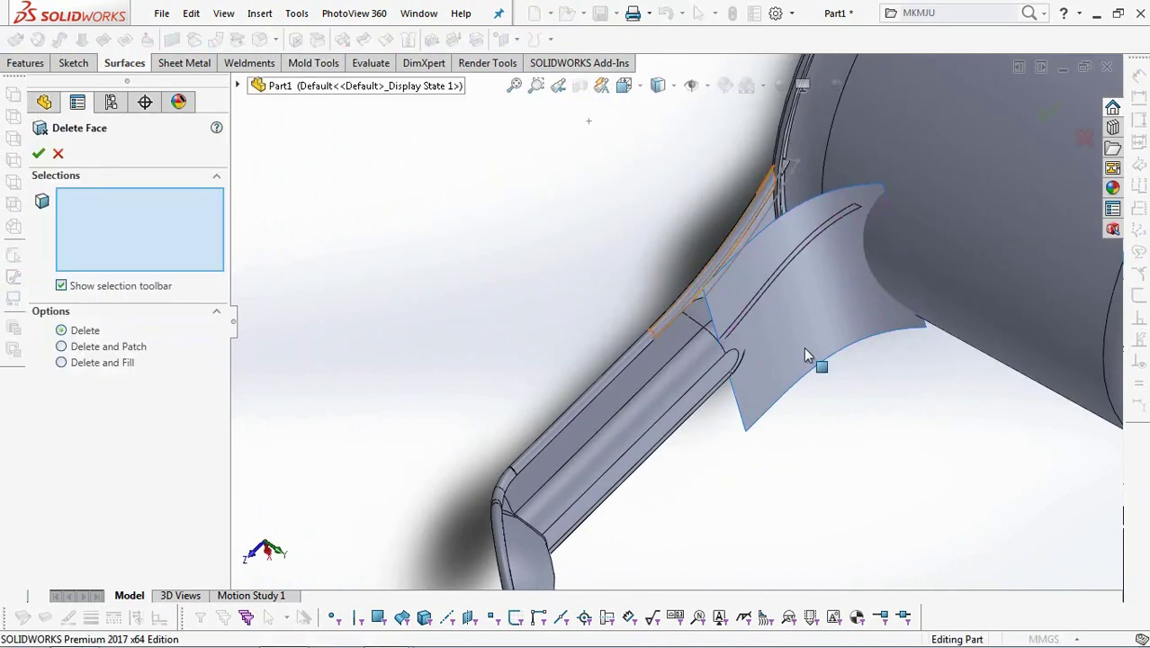
pyautogui.click(815, 337)
pyautogui.press('Return')
# - Delete and patch the protruding end faces of both handle rims and the thin raised strip between them on the cup's lip
pyautogui.moveTo(810, 331); pyautogui.dragTo(650, 199, button='middle')
pyautogui.scroll(-3, 739, 305)
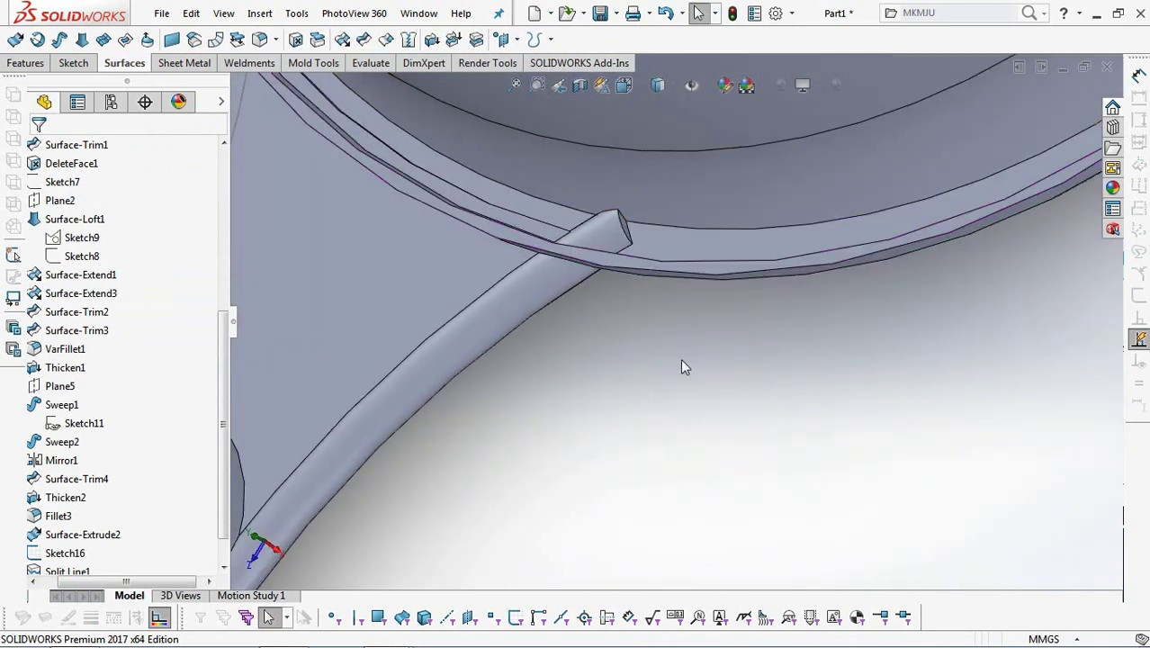
pyautogui.click(296, 39)
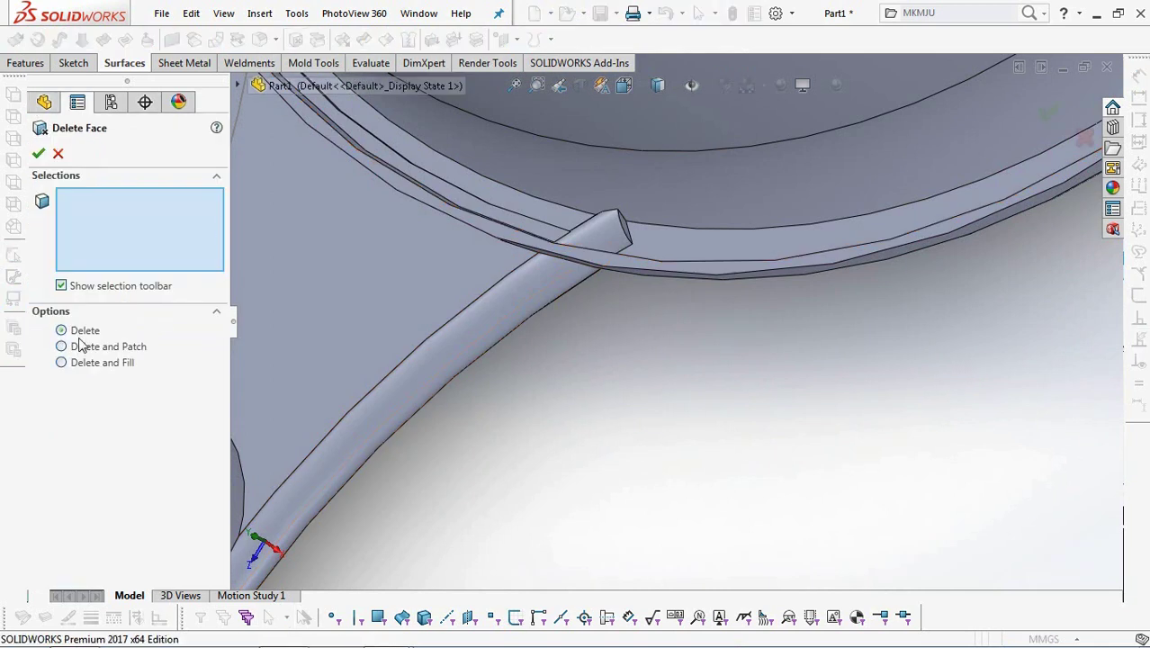
pyautogui.scroll(-2, 634, 250)
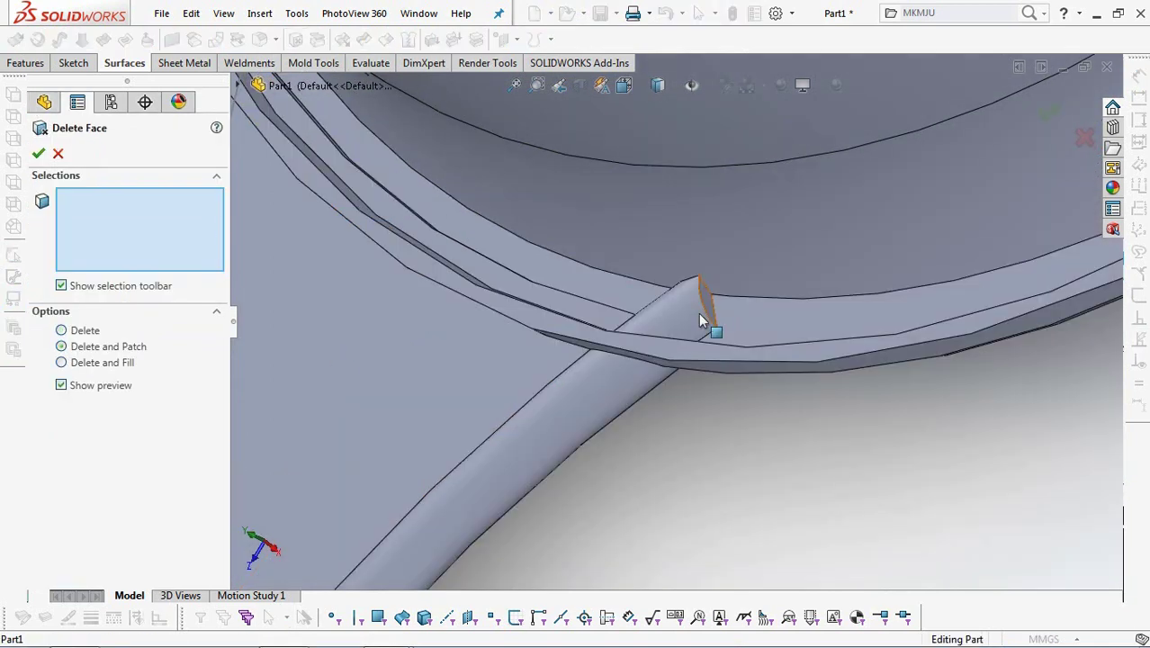
pyautogui.click(700, 312)
pyautogui.click(692, 317)
pyautogui.moveTo(692, 317); pyautogui.dragTo(621, 303, button='middle')
pyautogui.click(623, 299)
pyautogui.scroll(-3, 539, 231)
pyautogui.click(545, 221)
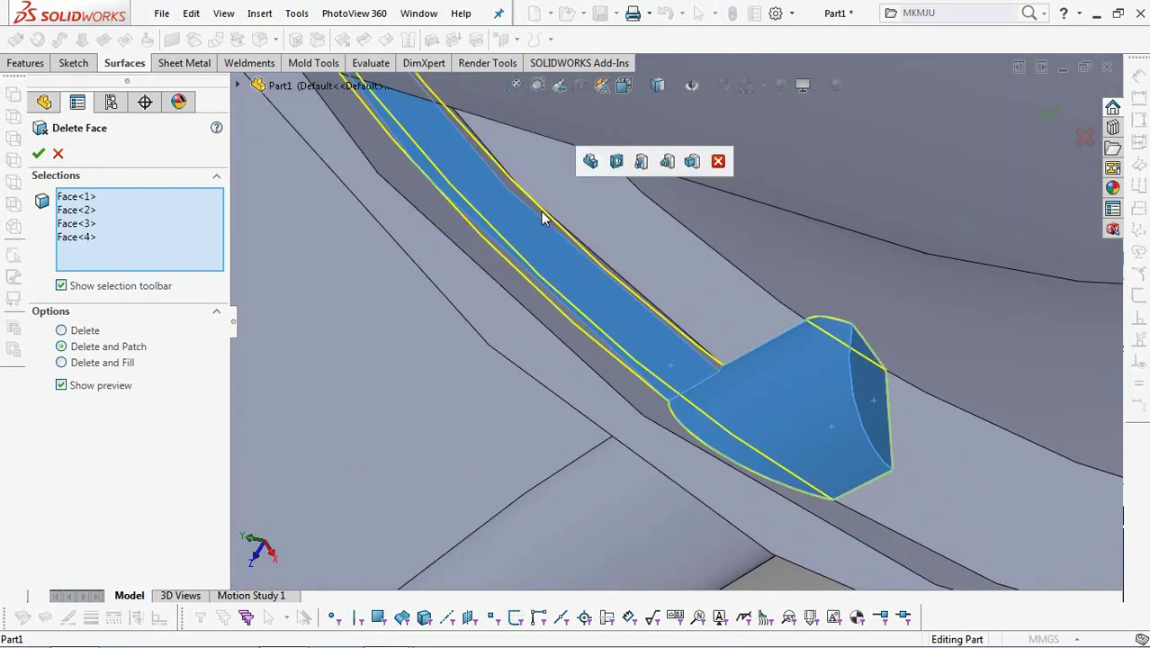
pyautogui.moveTo(544, 221); pyautogui.dragTo(568, 170, button='middle')
pyautogui.scroll(5, 540, 176)
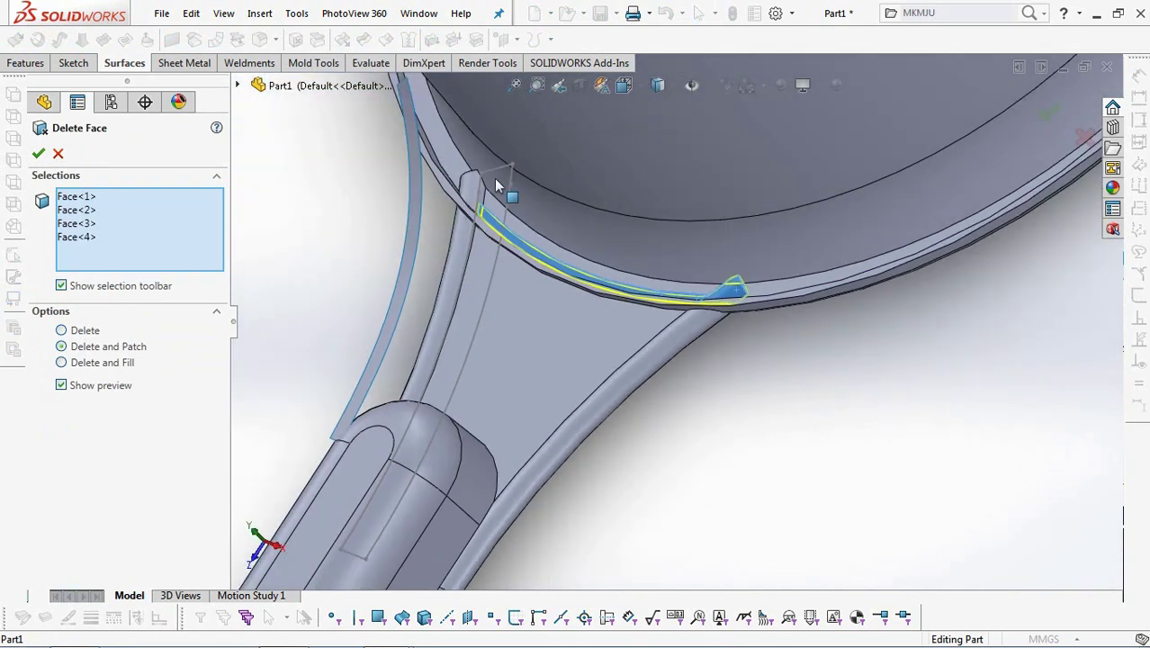
pyautogui.scroll(-4, 494, 179)
pyautogui.moveTo(519, 228); pyautogui.dragTo(623, 379, button='middle')
pyautogui.click(501, 214)
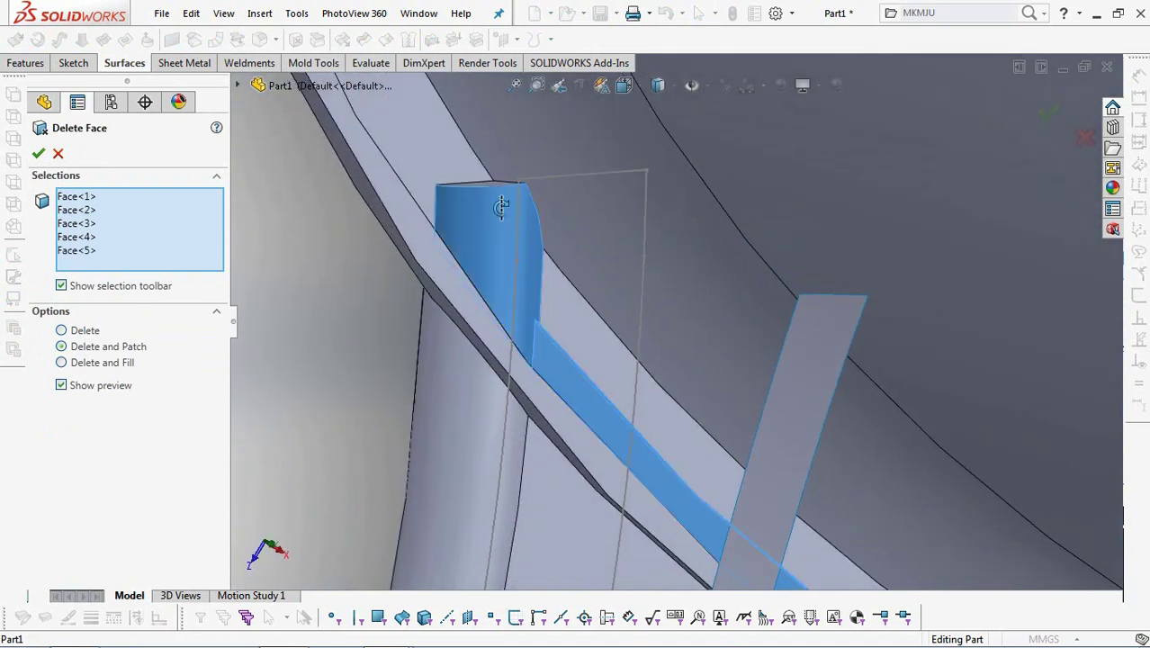
pyautogui.moveTo(500, 214)
pyautogui.mouseDown(button='middle')
pyautogui.moveTo(506, 232)
pyautogui.moveTo(493, 193)
pyautogui.mouseUp(button='middle')
pyautogui.click(490, 194)
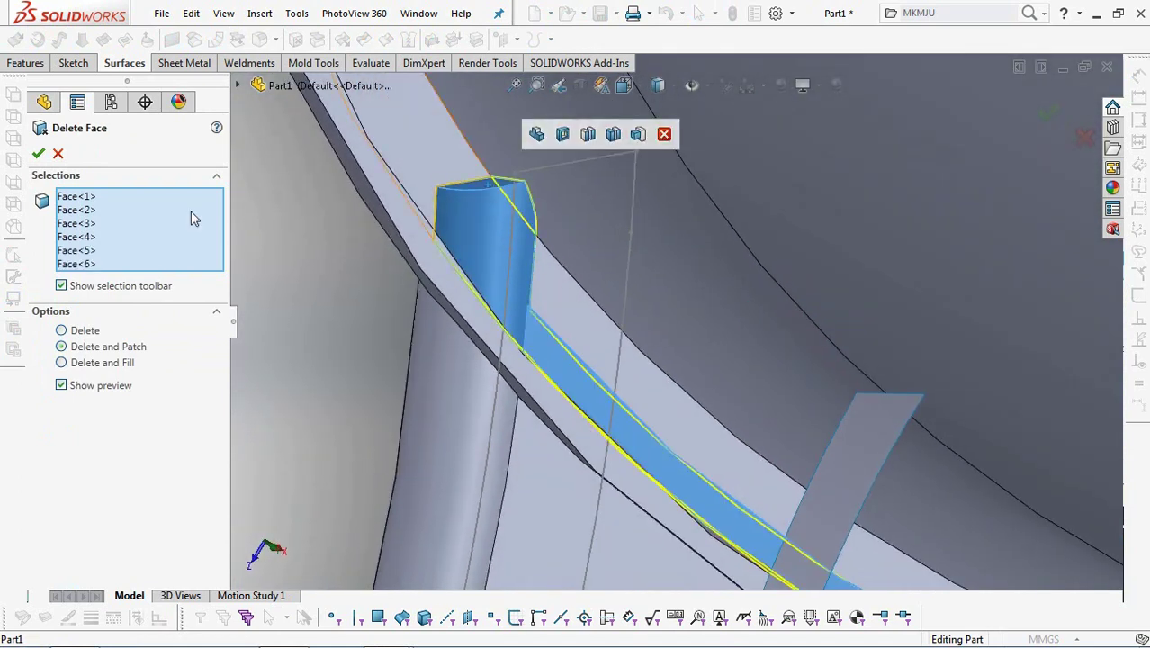
pyautogui.click(38, 154)
# - Delete and patch the small leftover faces where both handle rim ends protrude on the opposite side of the cup's lip
pyautogui.scroll(8, 382, 310)
pyautogui.moveTo(471, 358); pyautogui.dragTo(772, 412, button='middle')
pyautogui.click(772, 413)
pyautogui.scroll(-3, 773, 413)
pyautogui.click(295, 39)
pyautogui.scroll(-5, 616, 351)
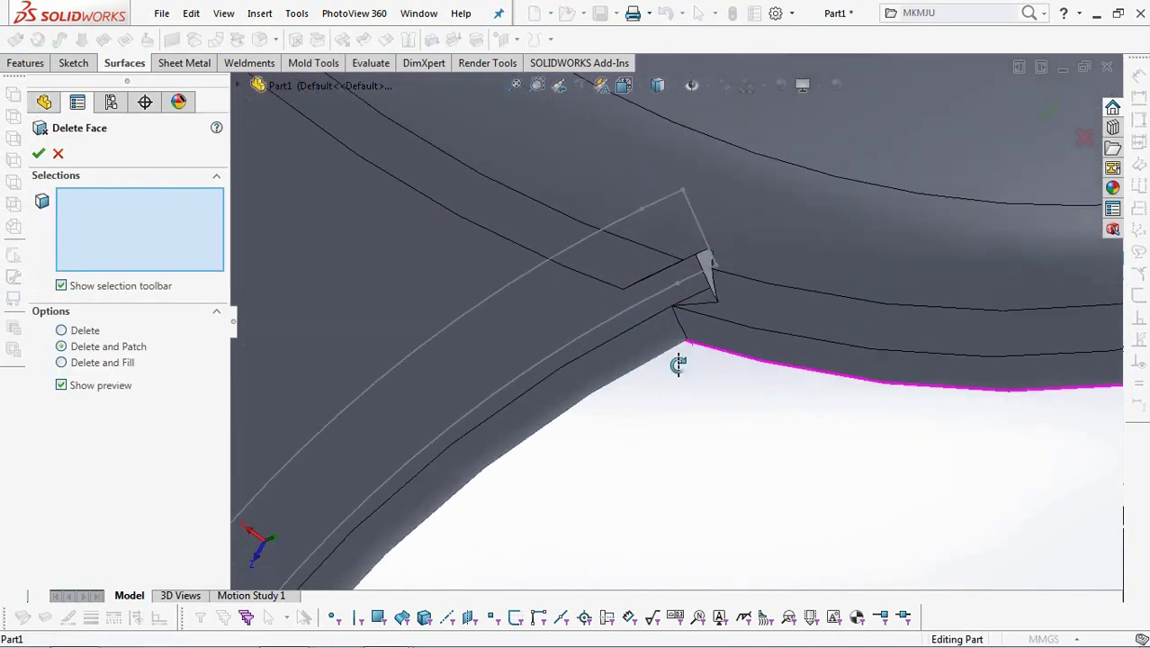
pyautogui.click(700, 292)
pyautogui.moveTo(699, 292); pyautogui.dragTo(691, 326, button='middle')
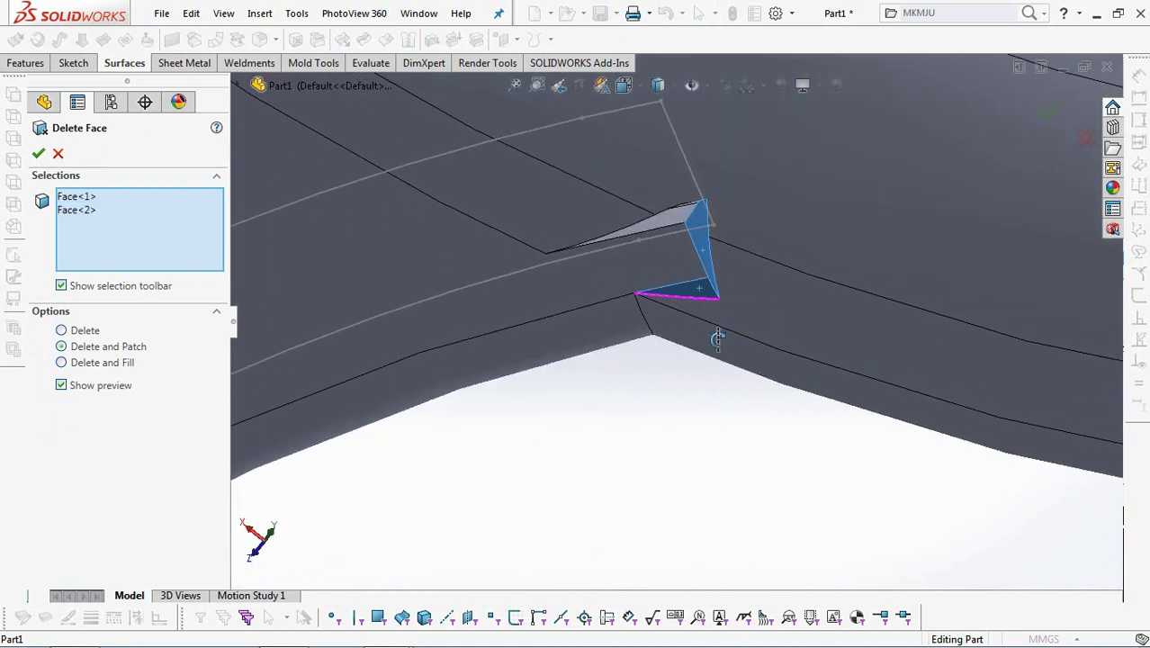
pyautogui.click(672, 218)
pyautogui.moveTo(672, 223); pyautogui.dragTo(644, 311, button='middle')
pyautogui.scroll(-3, 702, 196)
pyautogui.click(702, 195)
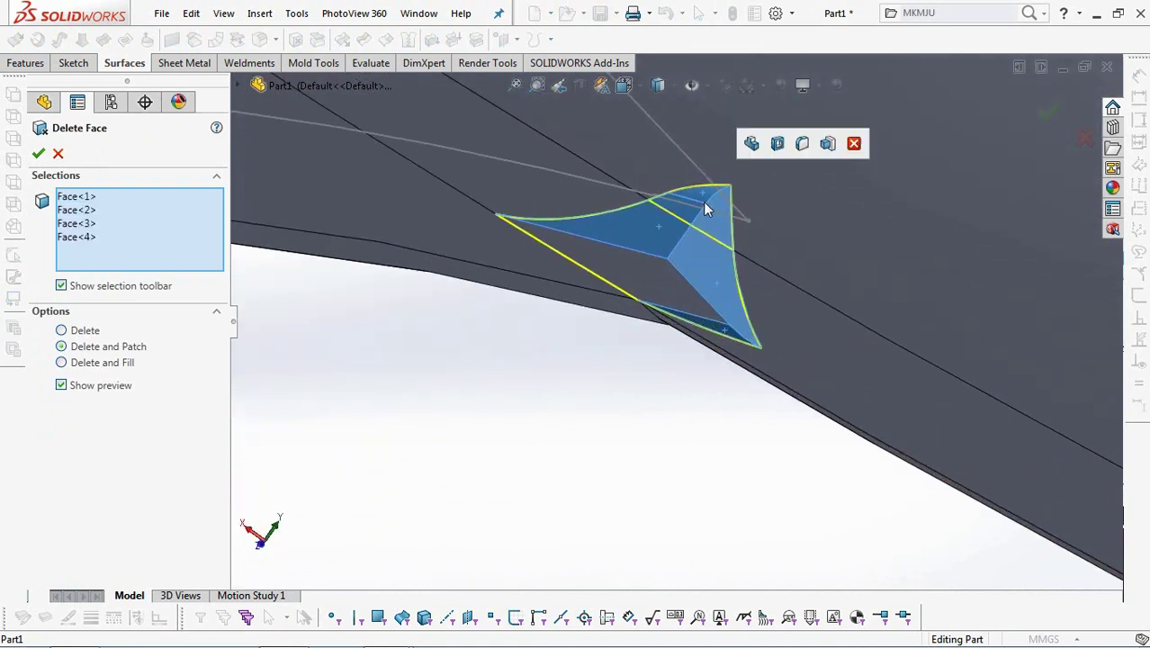
pyautogui.scroll(9, 700, 234)
pyautogui.scroll(-4, 445, 171)
pyautogui.scroll(-3, 504, 180)
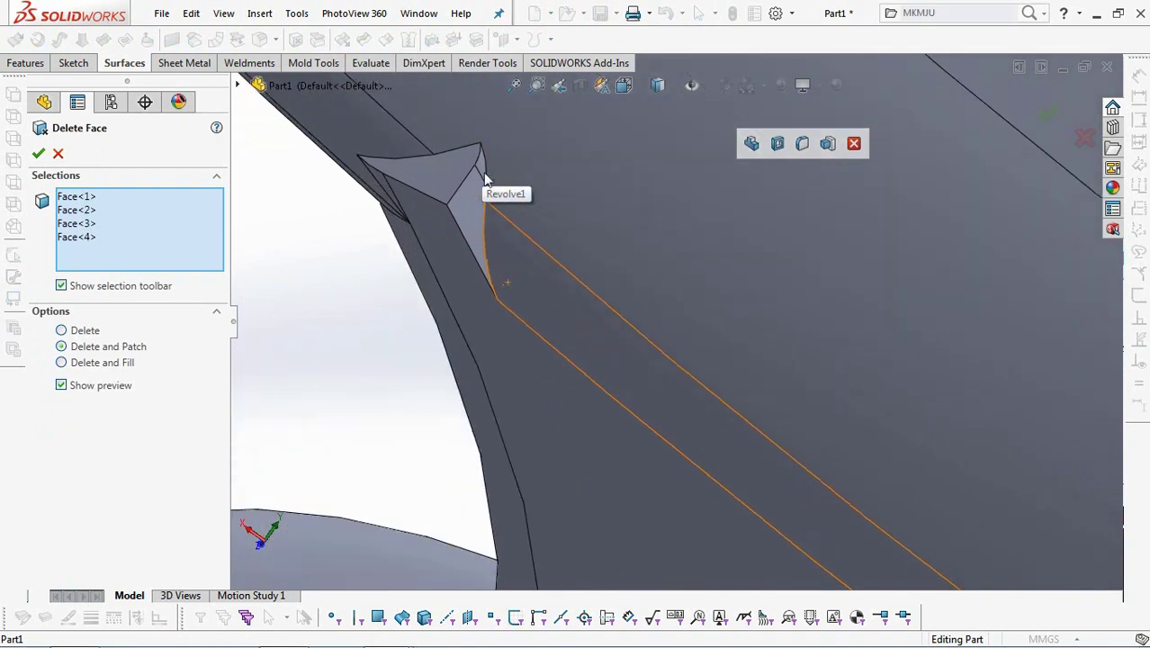
pyautogui.click(480, 178)
pyautogui.click(447, 187)
pyautogui.scroll(-3, 516, 162)
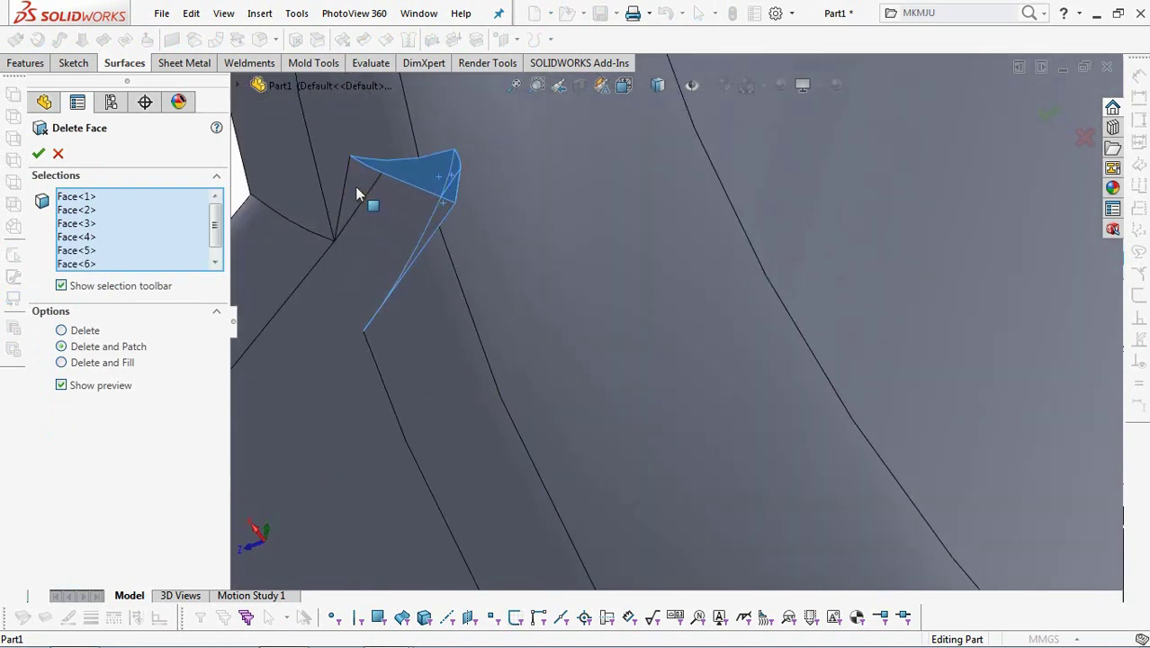
pyautogui.click(357, 193)
pyautogui.click(393, 235)
pyautogui.click(393, 235)
pyautogui.rightClick(393, 234)
pyautogui.scroll(5, 401, 248)
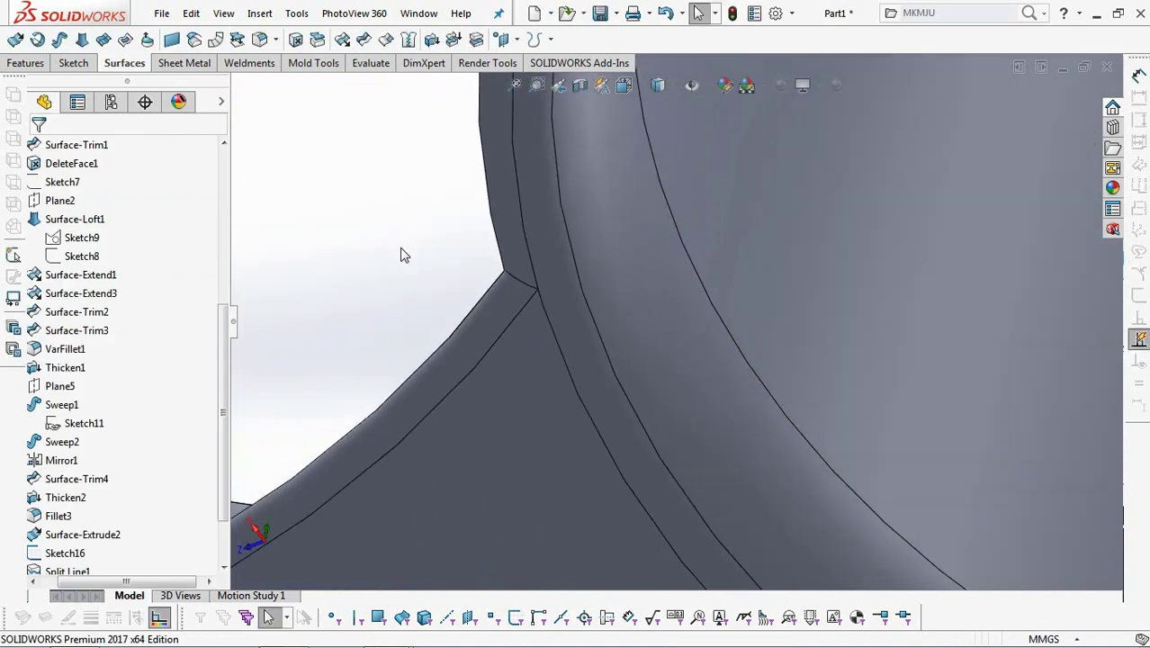
# - Loft a solid rib from the narrow curved surface strip to the larger closed profile sketch, with Merge result turned off
pyautogui.moveTo(418, 249)
pyautogui.mouseDown(button='middle')
pyautogui.moveTo(473, 364)
pyautogui.moveTo(495, 454)
pyautogui.moveTo(428, 354)
pyautogui.mouseUp(button='middle')
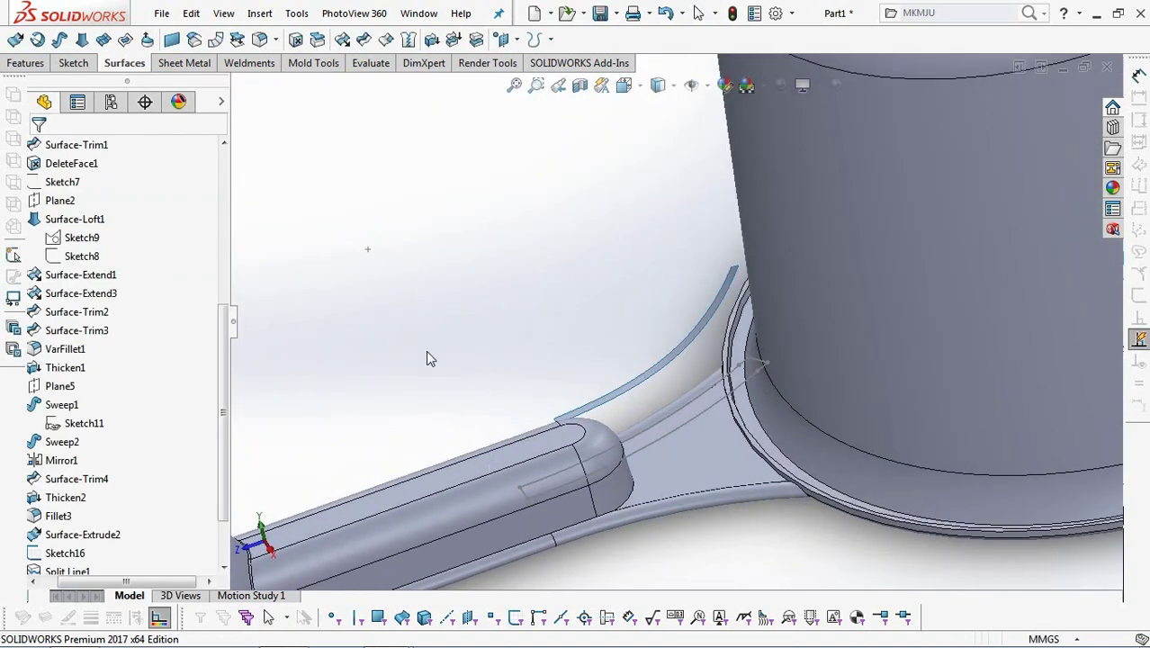
pyautogui.click(25, 65)
pyautogui.click(81, 39)
pyautogui.scroll(-3, 756, 374)
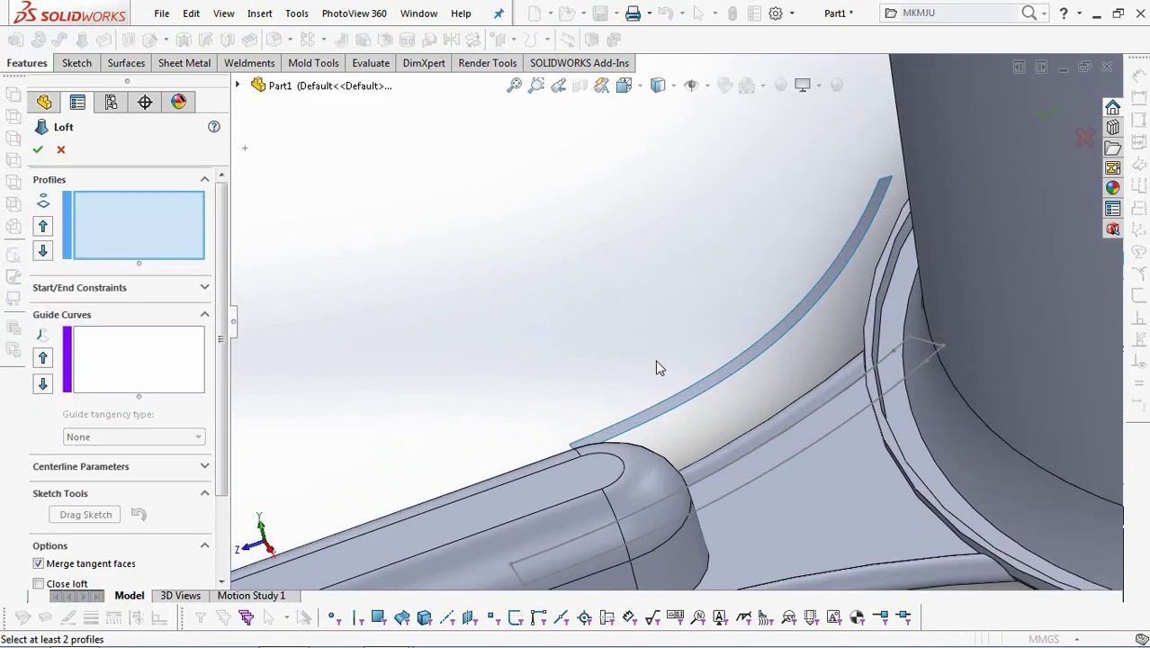
pyautogui.click(754, 356)
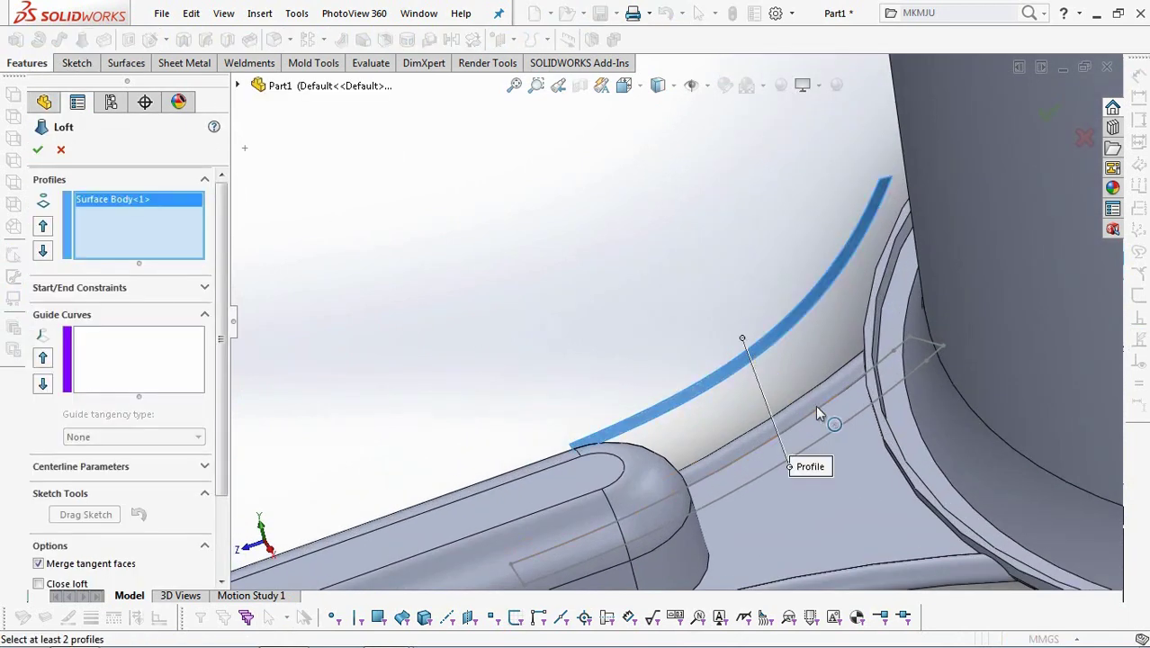
pyautogui.click(834, 432)
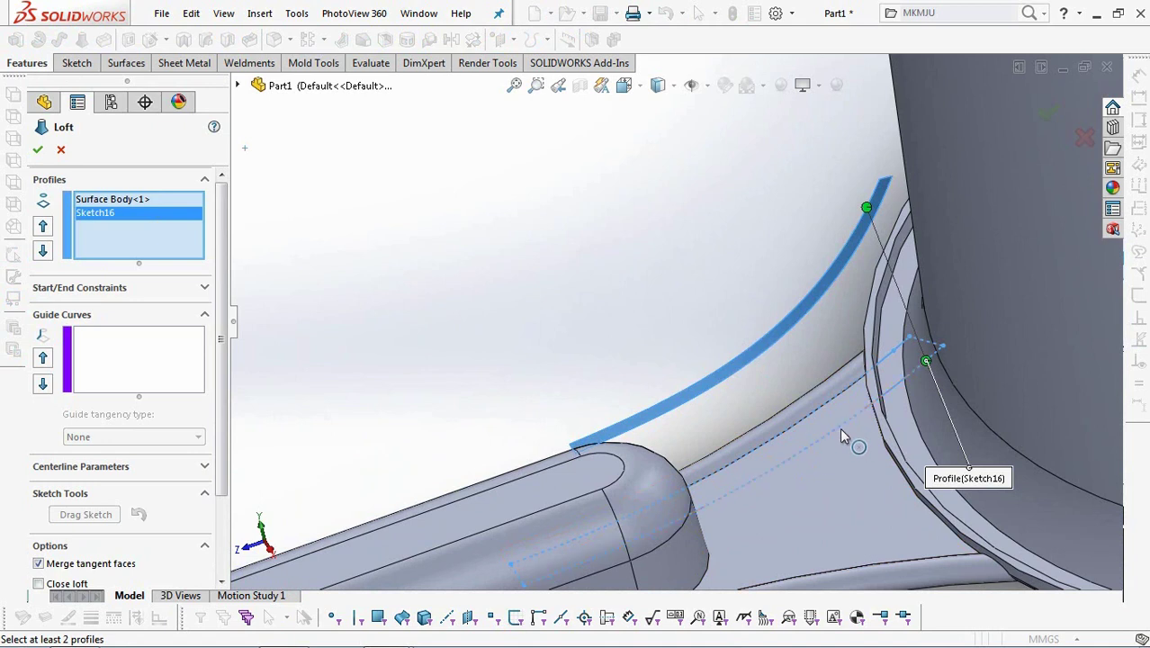
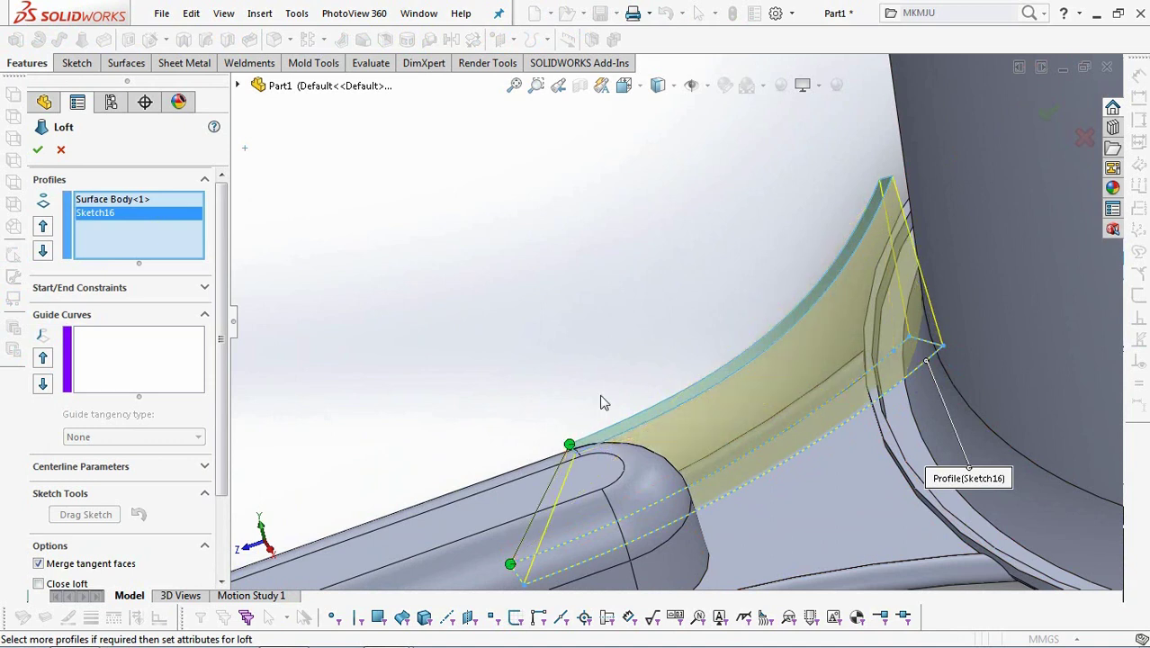
pyautogui.moveTo(608, 386); pyautogui.dragTo(705, 463, button='middle')
pyautogui.moveTo(223, 386); pyautogui.dragTo(225, 483)
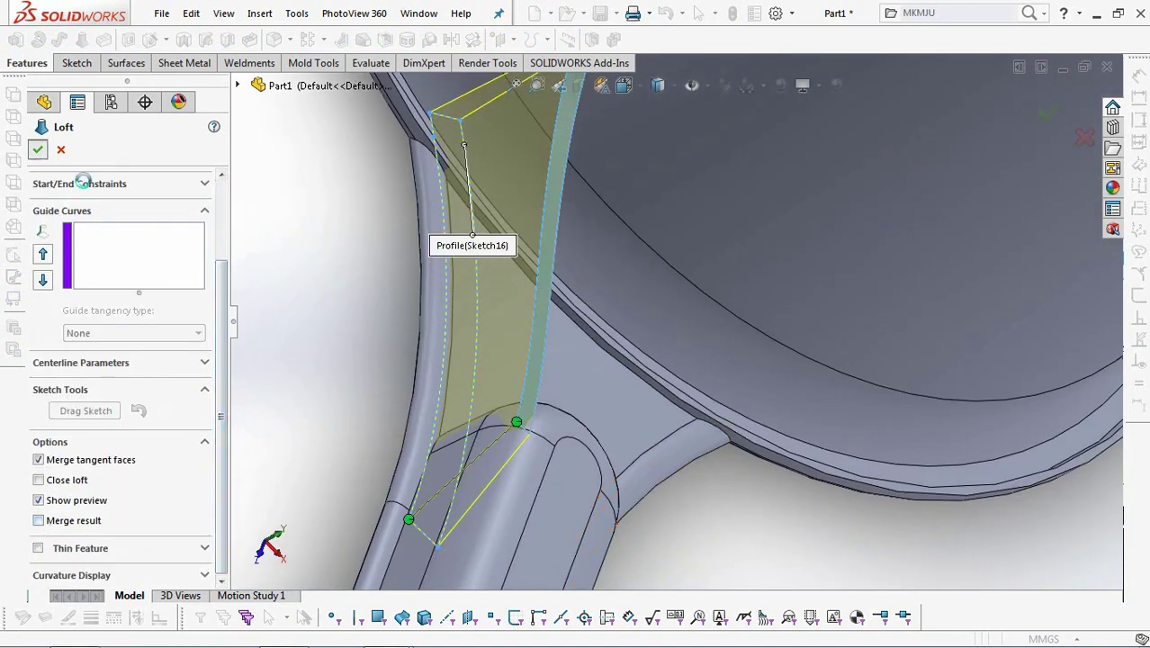
pyautogui.press('Return')
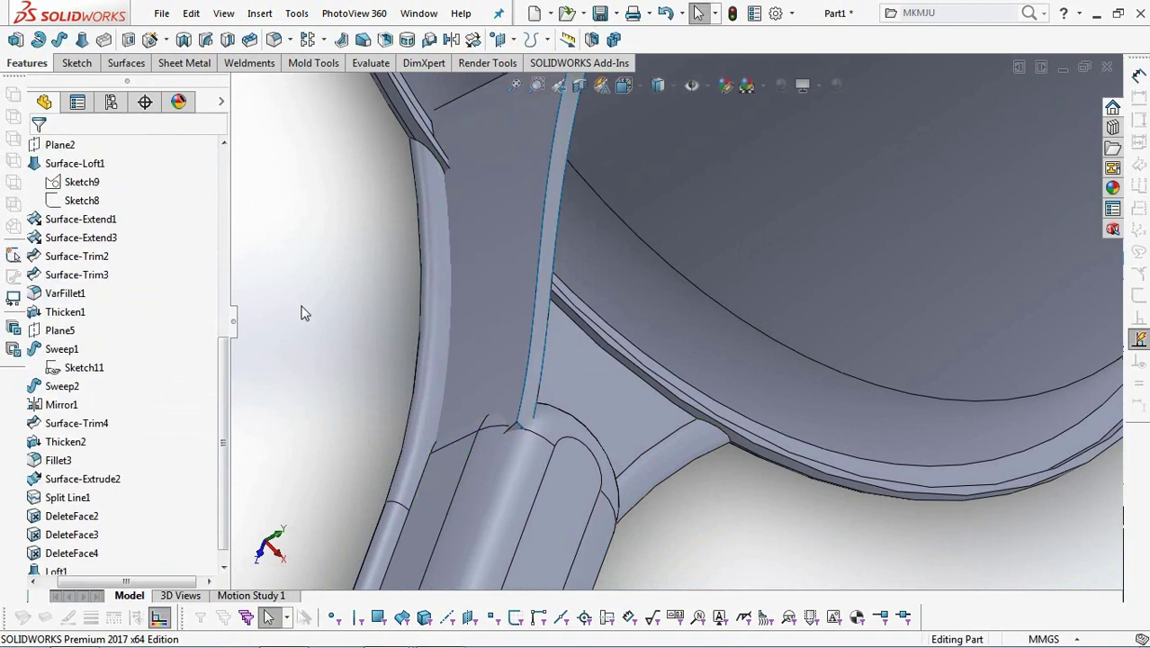
# - Offset the end face of the lofted rib beneath the cup by 10 mm with Move Face
pyautogui.click(306, 65)
pyautogui.click(261, 41)
pyautogui.click(65, 197)
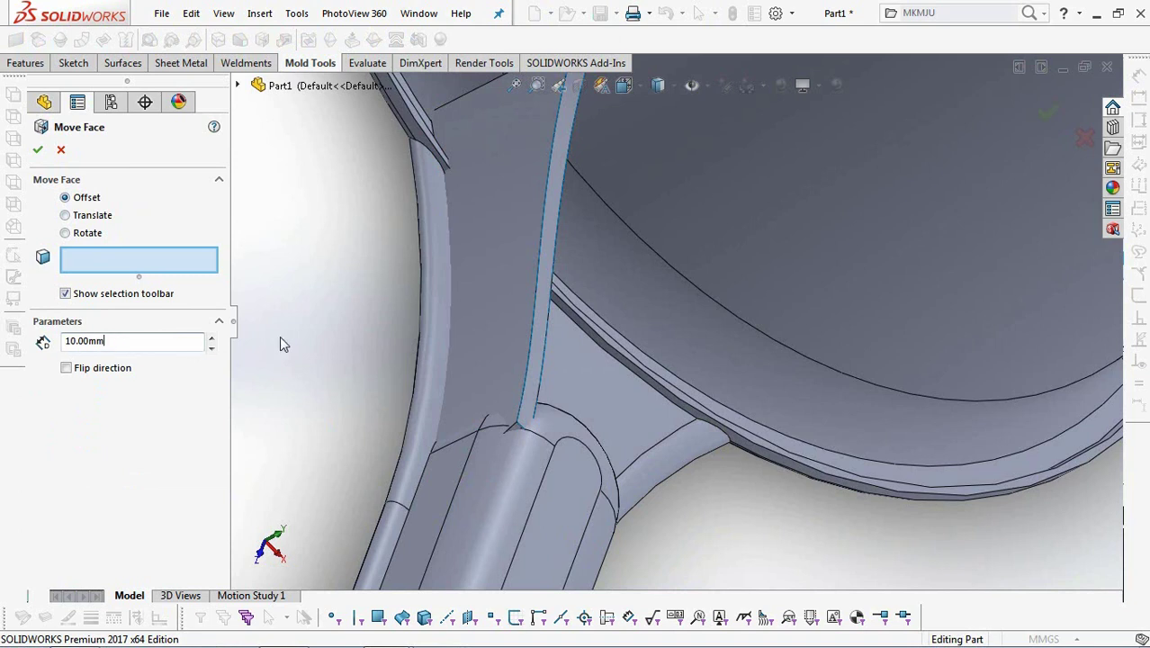
pyautogui.scroll(2, 409, 270)
pyautogui.moveTo(412, 269); pyautogui.dragTo(425, 416, button='middle')
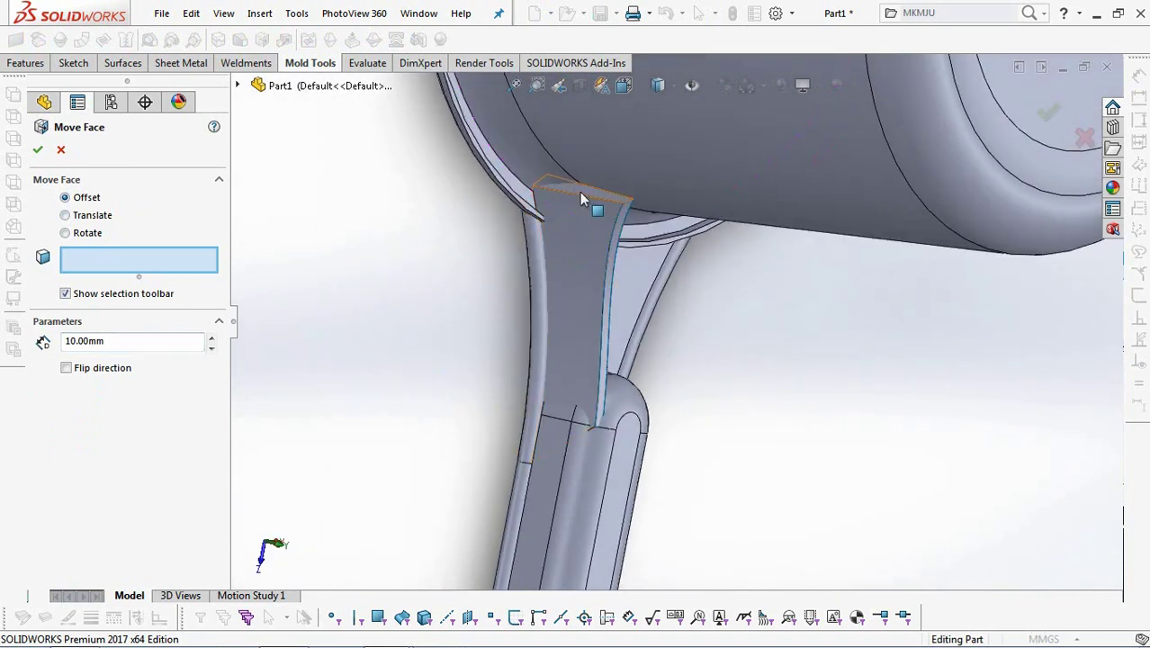
pyautogui.click(580, 199)
pyautogui.press('Return')
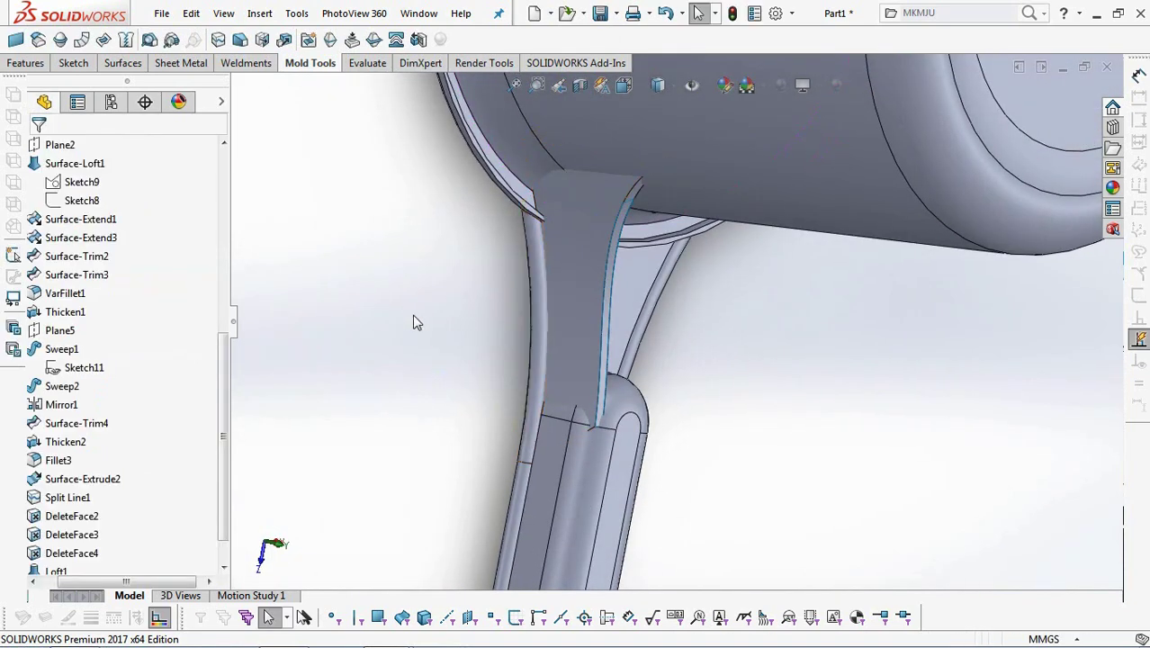
# - Begin a Split operation and choose the six handle groove faces around the rib's protruding end as trim tools
pyautogui.moveTo(412, 315); pyautogui.dragTo(581, 316, button='middle')
pyautogui.click(22, 64)
pyautogui.click(591, 40)
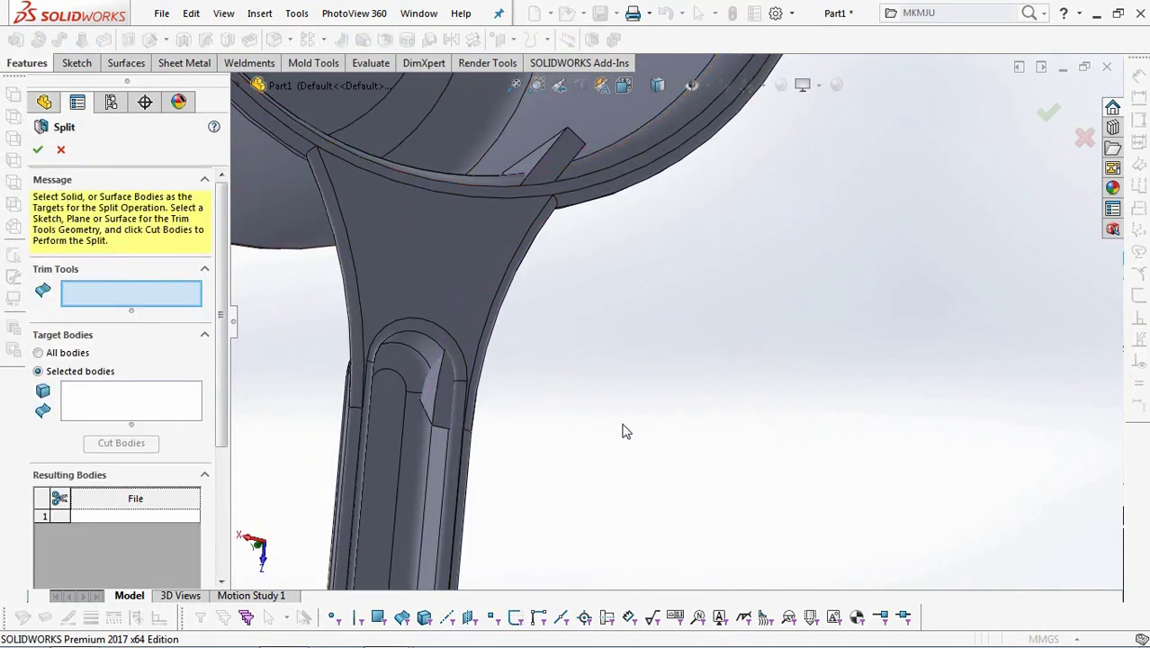
pyautogui.scroll(-2, 458, 484)
pyautogui.click(460, 440)
pyautogui.click(409, 324)
pyautogui.click(413, 306)
pyautogui.click(449, 297)
pyautogui.scroll(-2, 485, 304)
pyautogui.moveTo(494, 306); pyautogui.dragTo(565, 247, button='middle')
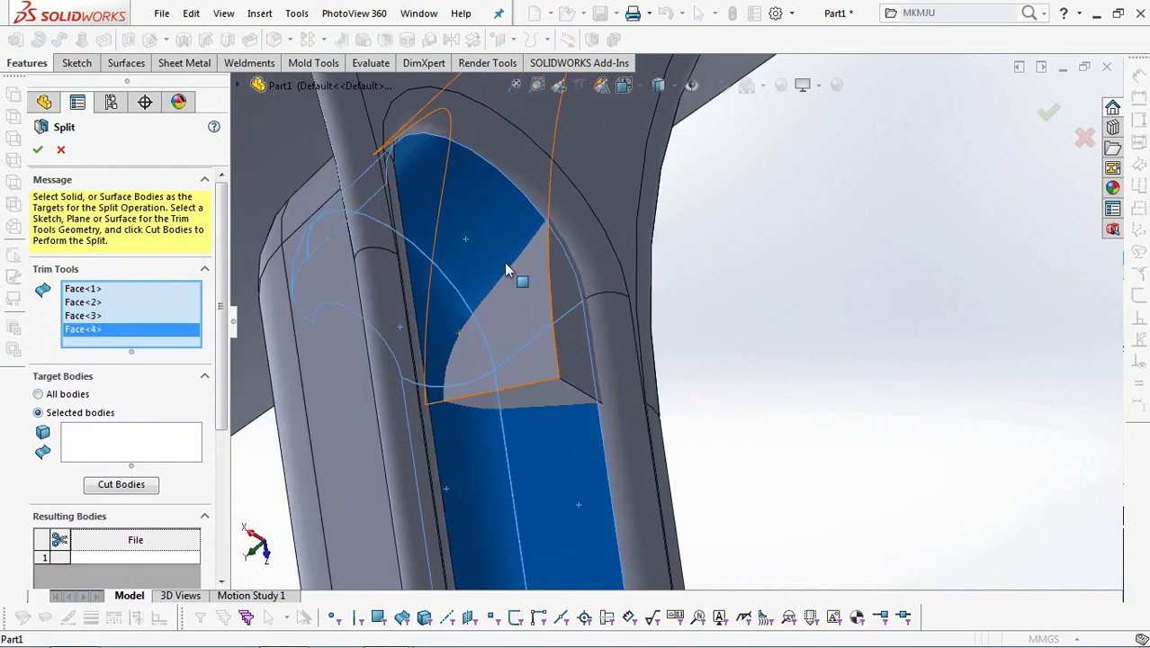
pyautogui.click(599, 297)
pyautogui.click(608, 344)
# - Add the two inner cup faces around the rib's other protruding end to the Split trim tools
pyautogui.scroll(5, 608, 344)
pyautogui.moveTo(610, 344); pyautogui.dragTo(757, 189, button='middle')
pyautogui.scroll(-2, 757, 189)
pyautogui.click(740, 131)
pyautogui.click(625, 120)
pyautogui.moveTo(625, 125); pyautogui.dragTo(598, 57, button='middle')
# - Cut the rib body with the trim faces and consume the pieces protruding inside the cup and inside the handle groove
pyautogui.click(141, 504)
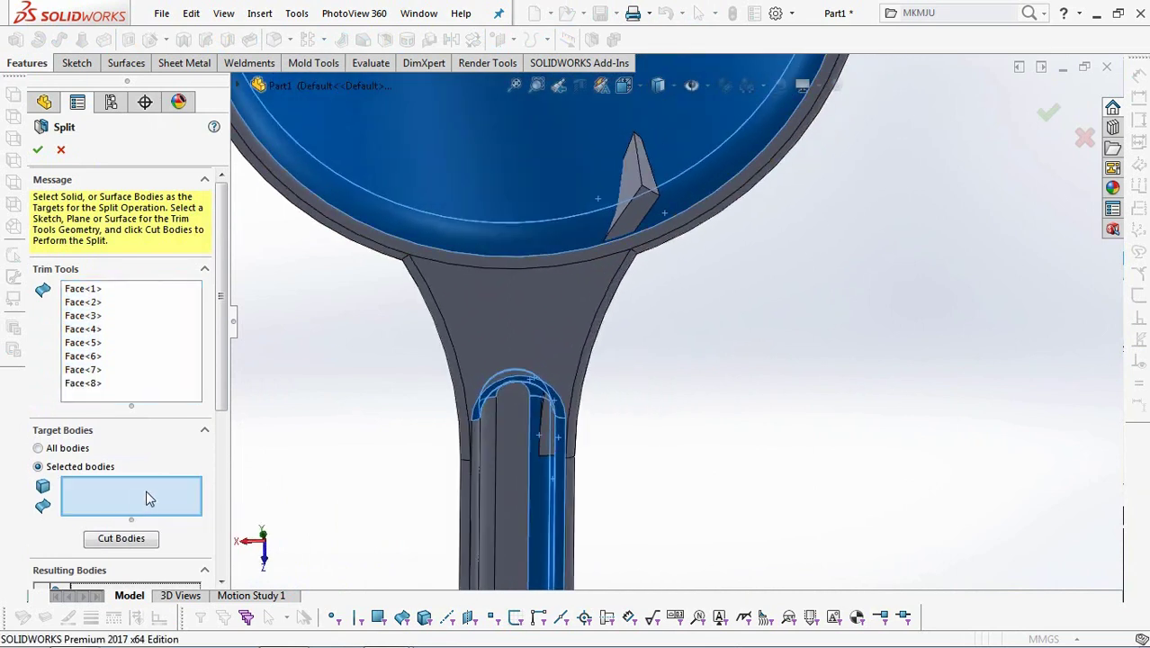
pyautogui.click(634, 189)
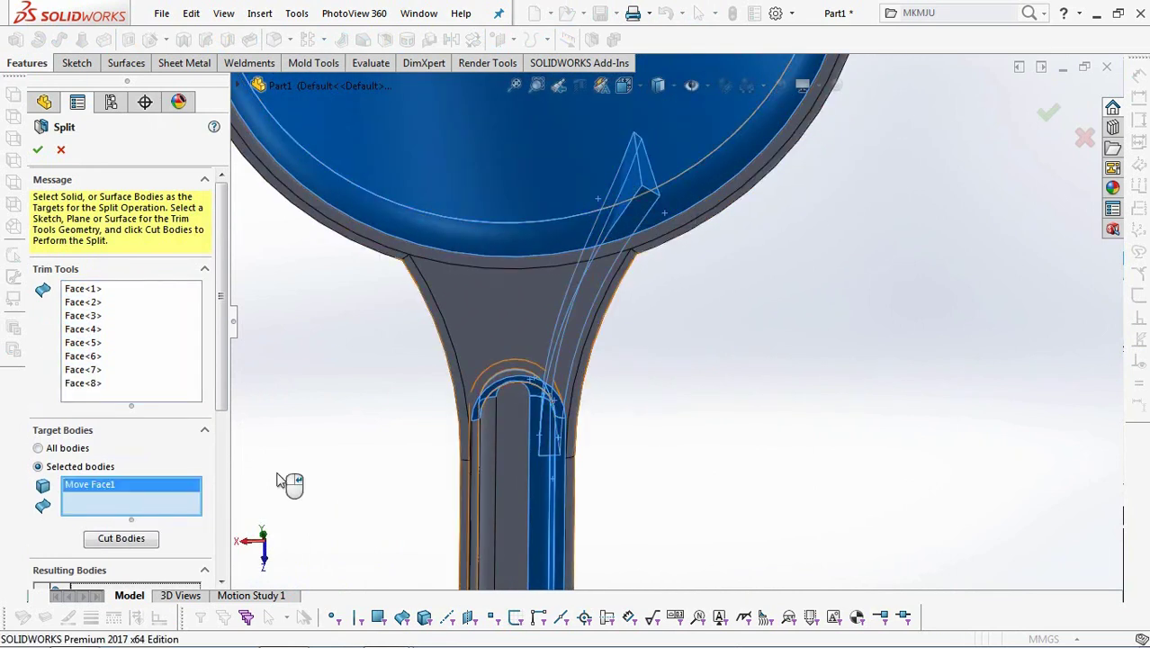
pyautogui.click(131, 538)
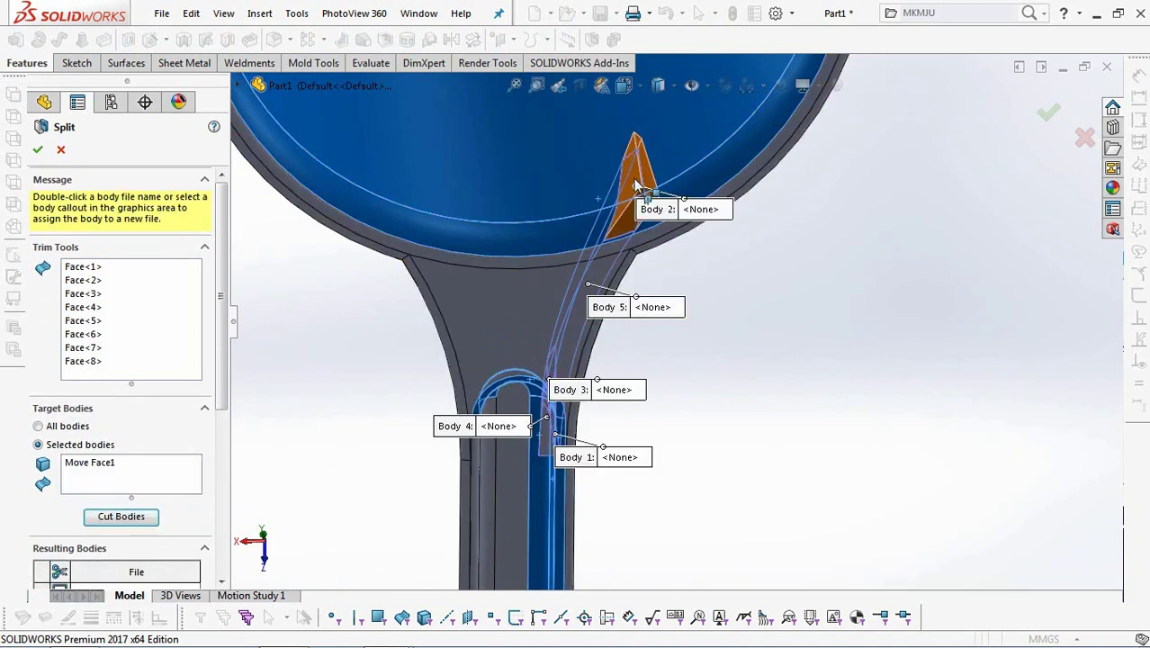
pyautogui.moveTo(634, 186); pyautogui.dragTo(520, 459, button='middle')
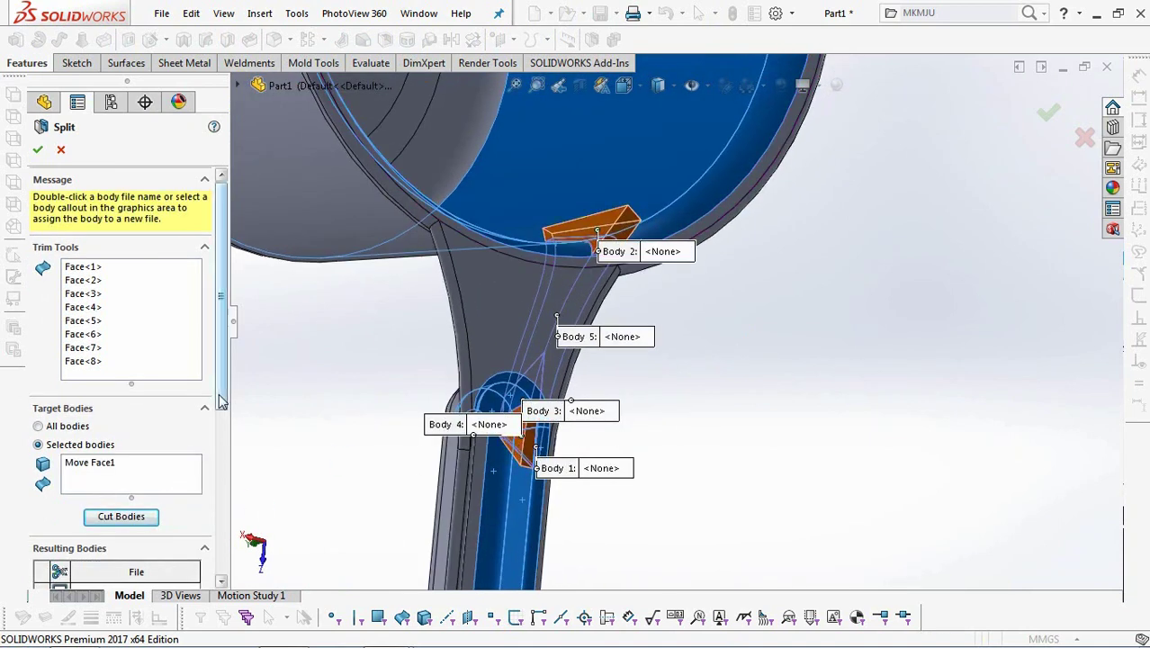
pyautogui.moveTo(221, 397); pyautogui.dragTo(227, 523)
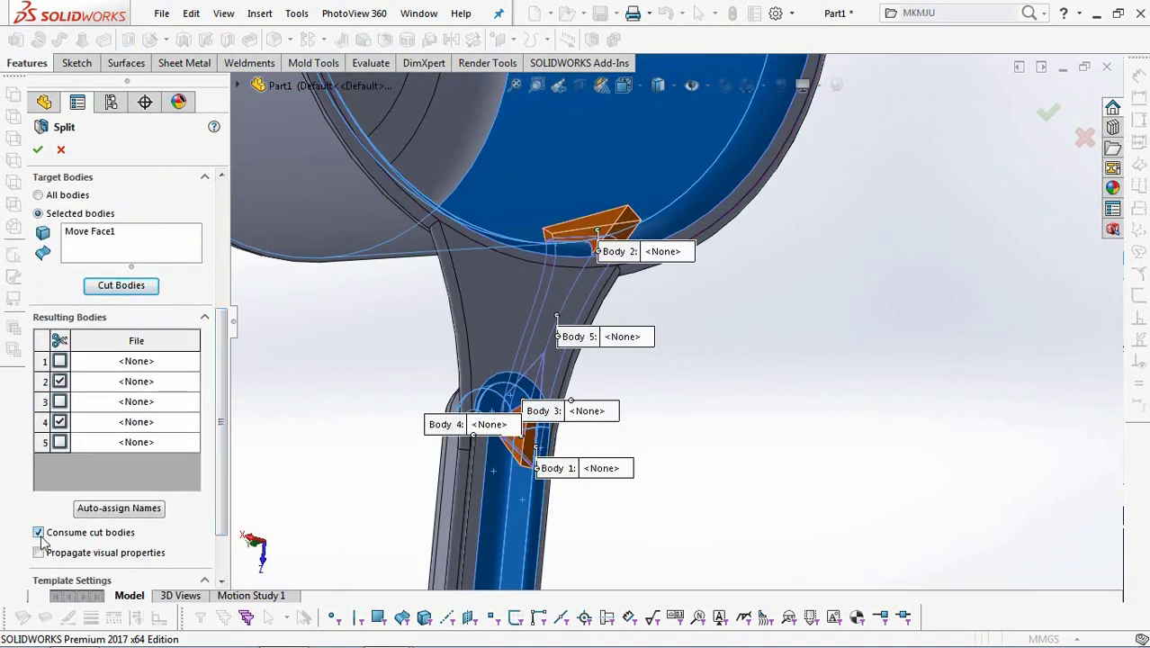
pyautogui.click(37, 149)
# - Hide the leftover curved strip surface body lying along the rib
pyautogui.moveTo(724, 397); pyautogui.dragTo(926, 306, button='middle')
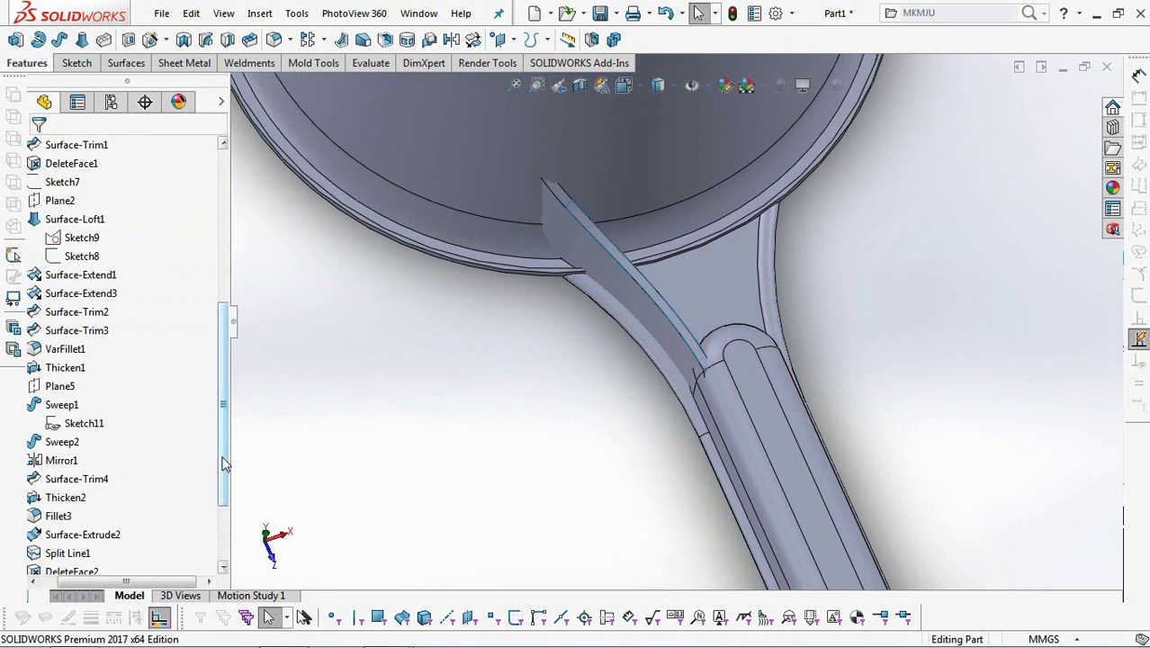
pyautogui.moveTo(225, 464); pyautogui.dragTo(227, 298)
pyautogui.doubleClick(65, 221)
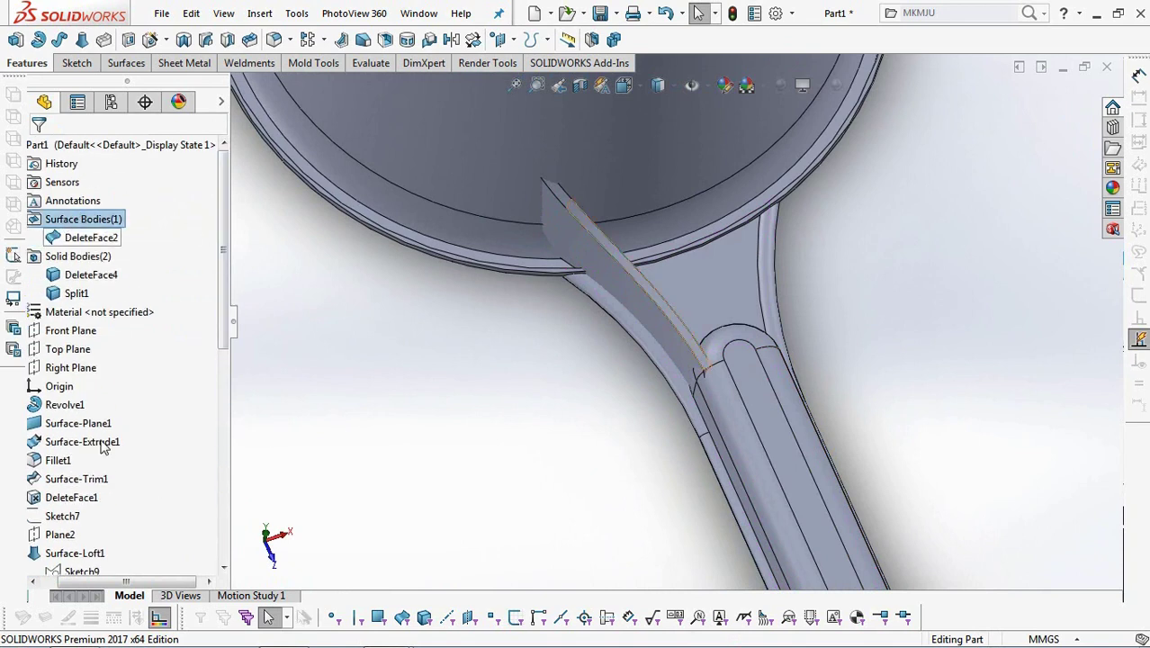
pyautogui.click(90, 238)
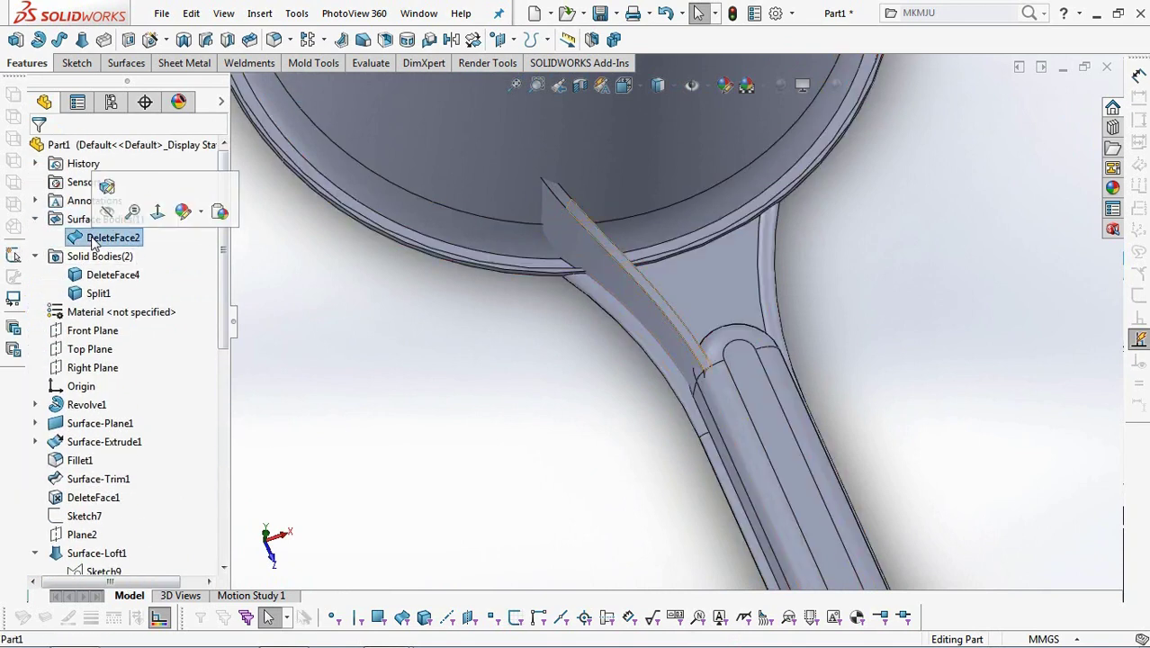
pyautogui.click(106, 186)
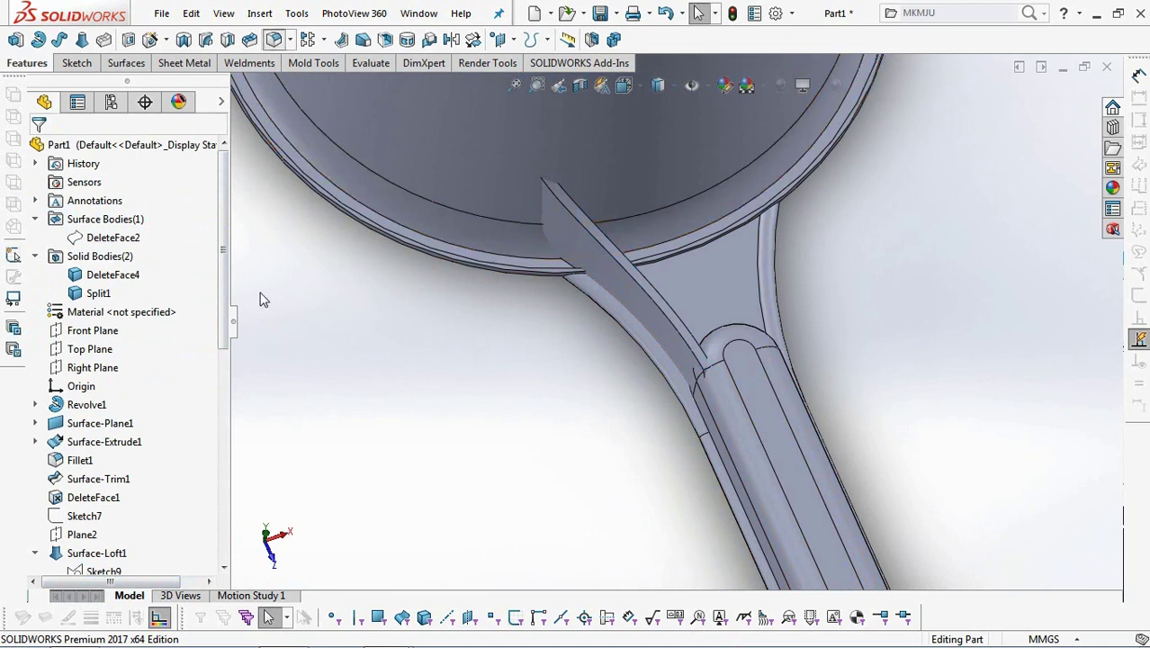
# - Apply a full round fillet to the rib's narrow outer face, using its two side faces as side face sets
pyautogui.click(151, 232)
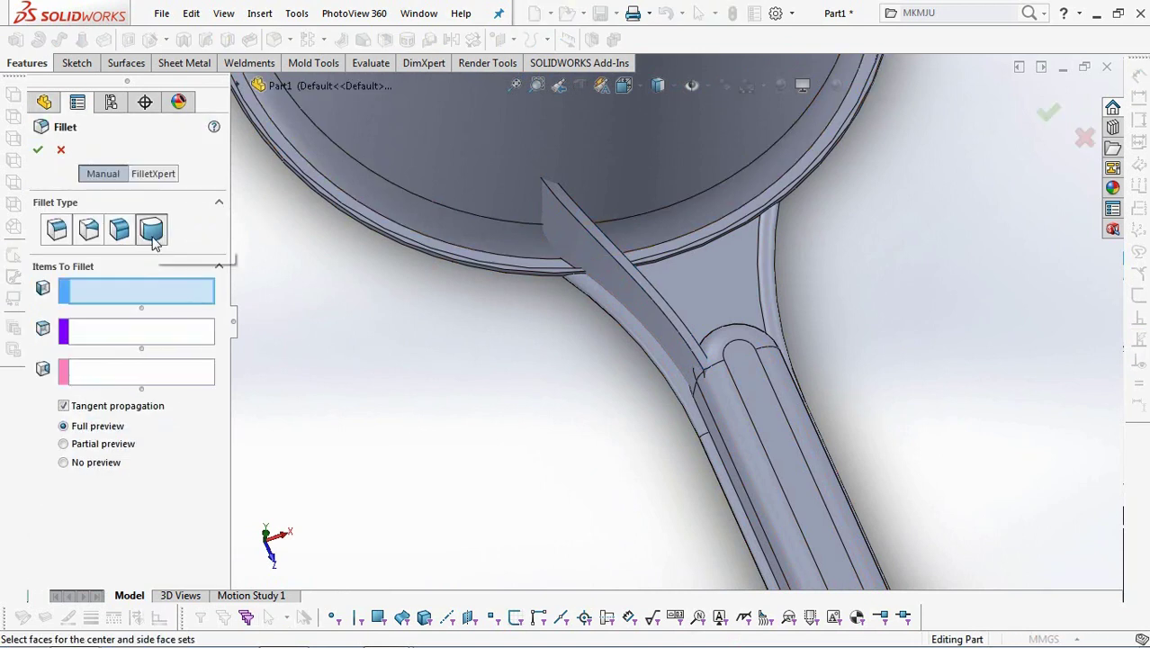
pyautogui.click(640, 309)
pyautogui.click(644, 286)
pyautogui.moveTo(644, 297); pyautogui.dragTo(672, 283, button='middle')
pyautogui.click(662, 275)
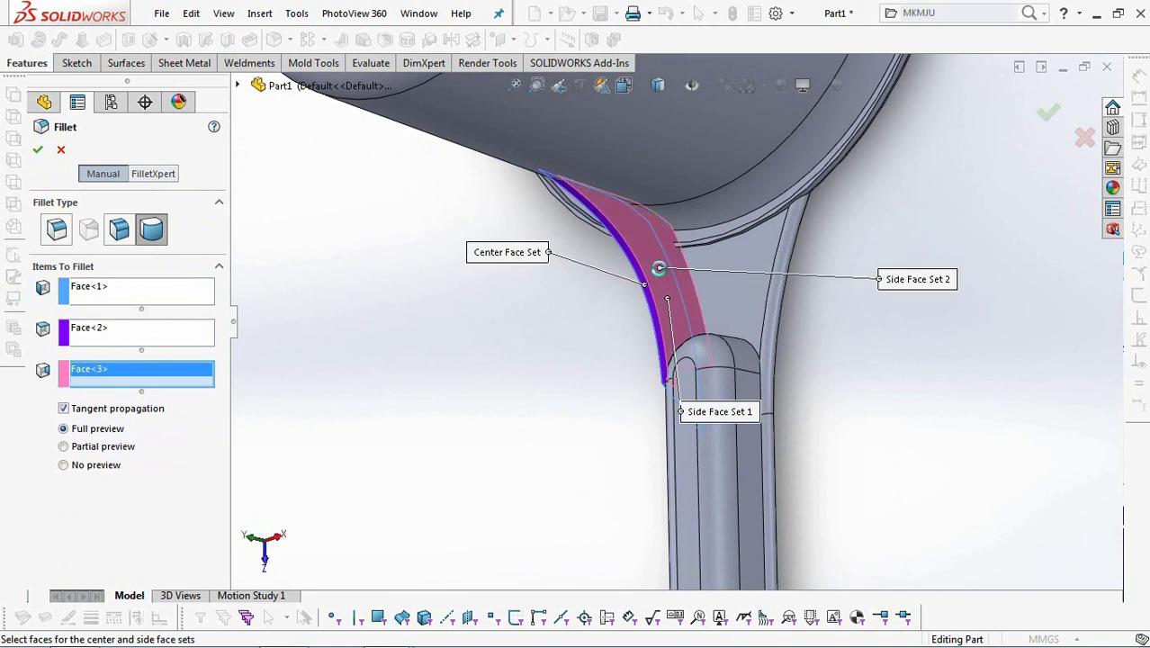
pyautogui.press('Return')
# - Mirror the filleted rib body about the Right Plane with Merge solids turned off
pyautogui.moveTo(563, 390); pyautogui.dragTo(678, 323, button='middle')
pyautogui.scroll(4, 678, 323)
pyautogui.click(96, 369)
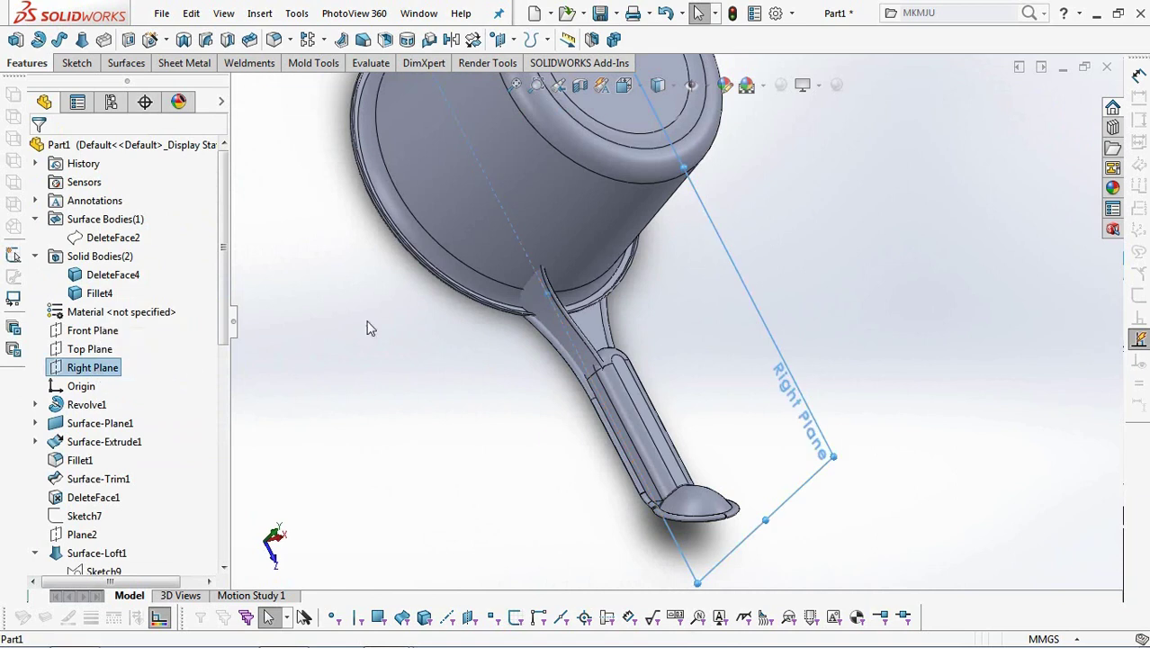
pyautogui.click(452, 39)
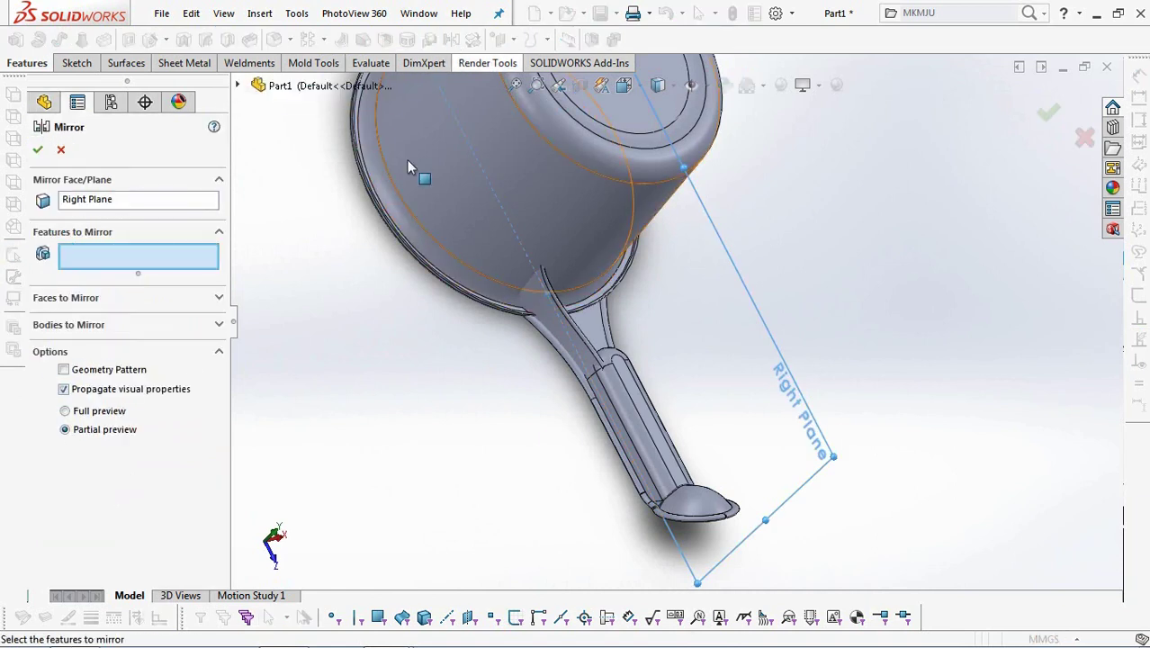
pyautogui.click(80, 326)
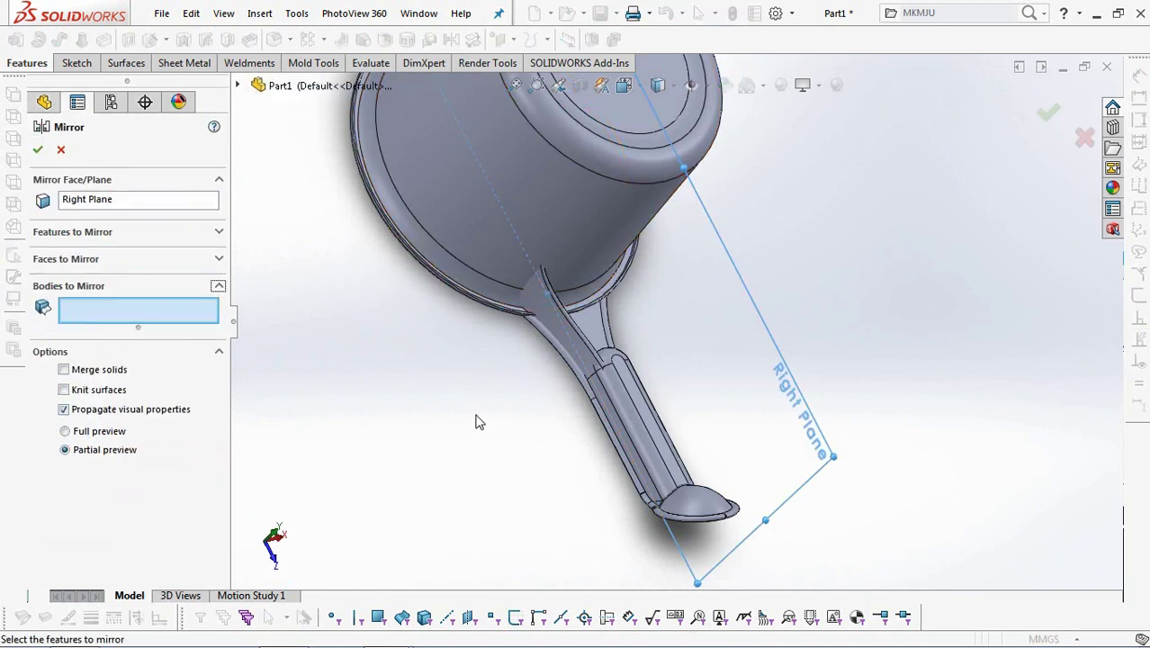
pyautogui.click(580, 344)
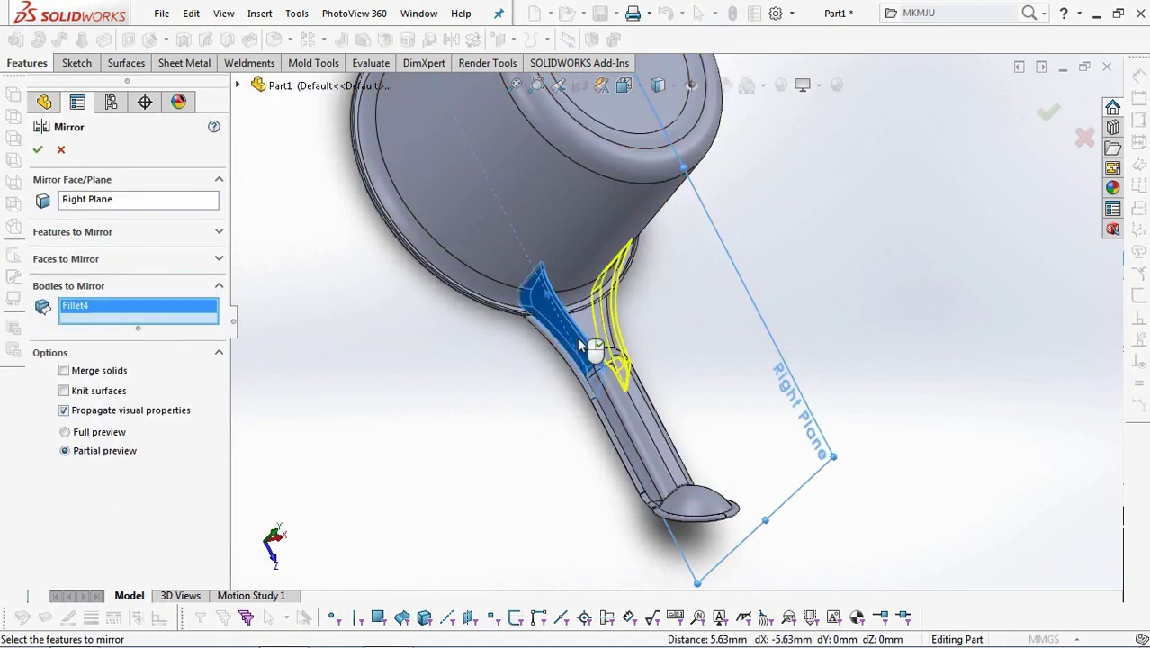
pyautogui.click(39, 151)
# - Apply a full round fillet to the narrow outer face of the cup's rim between its two adjacent faces
pyautogui.keyDown('ctrl'); pyautogui.moveTo(346, 410); pyautogui.dragTo(373, 392, button='middle'); pyautogui.keyUp('ctrl')
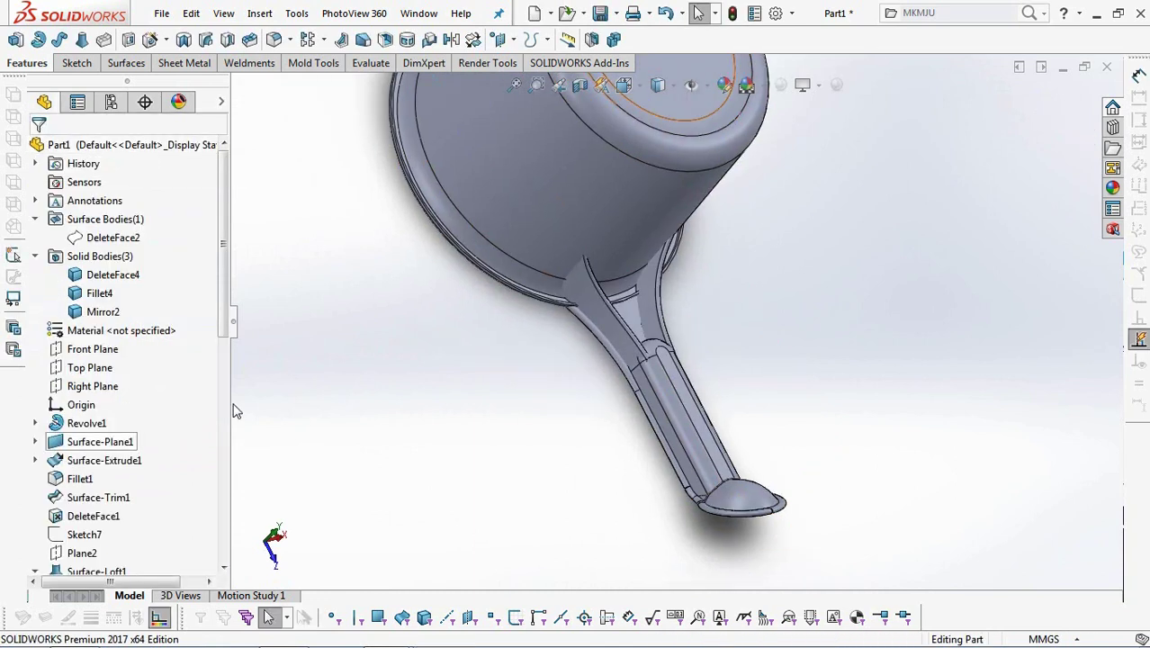
pyautogui.scroll(-4, 429, 457)
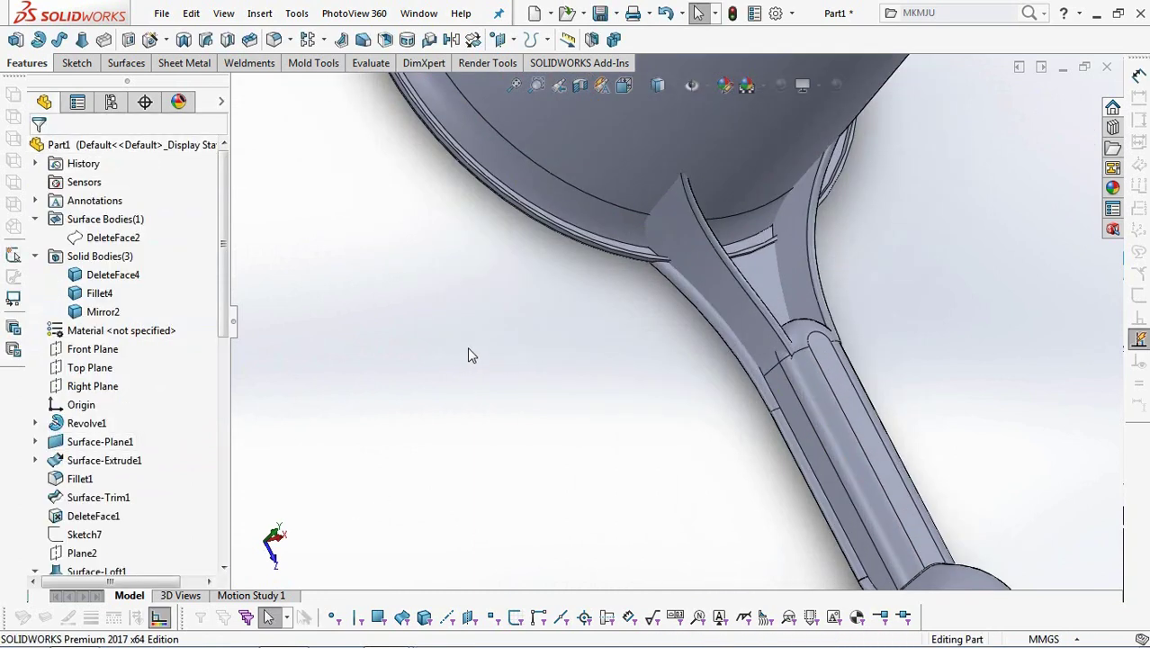
pyautogui.keyDown('ctrl'); pyautogui.moveTo(464, 416); pyautogui.dragTo(396, 510, button='middle'); pyautogui.keyUp('ctrl')
pyautogui.keyDown('ctrl'); pyautogui.moveTo(515, 347); pyautogui.dragTo(444, 449, button='middle'); pyautogui.keyUp('ctrl')
pyautogui.scroll(-1, 444, 449)
pyautogui.click(274, 39)
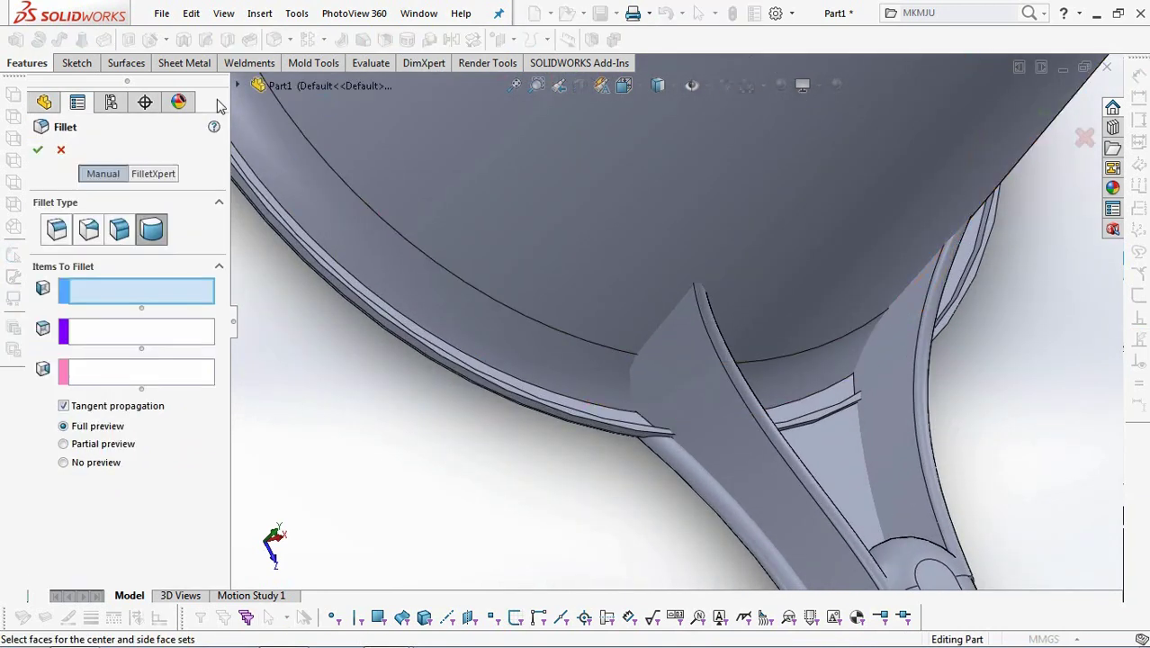
pyautogui.scroll(-3, 624, 439)
pyautogui.click(624, 393)
pyautogui.click(618, 385)
pyautogui.moveTo(618, 385); pyautogui.dragTo(551, 359, button='middle')
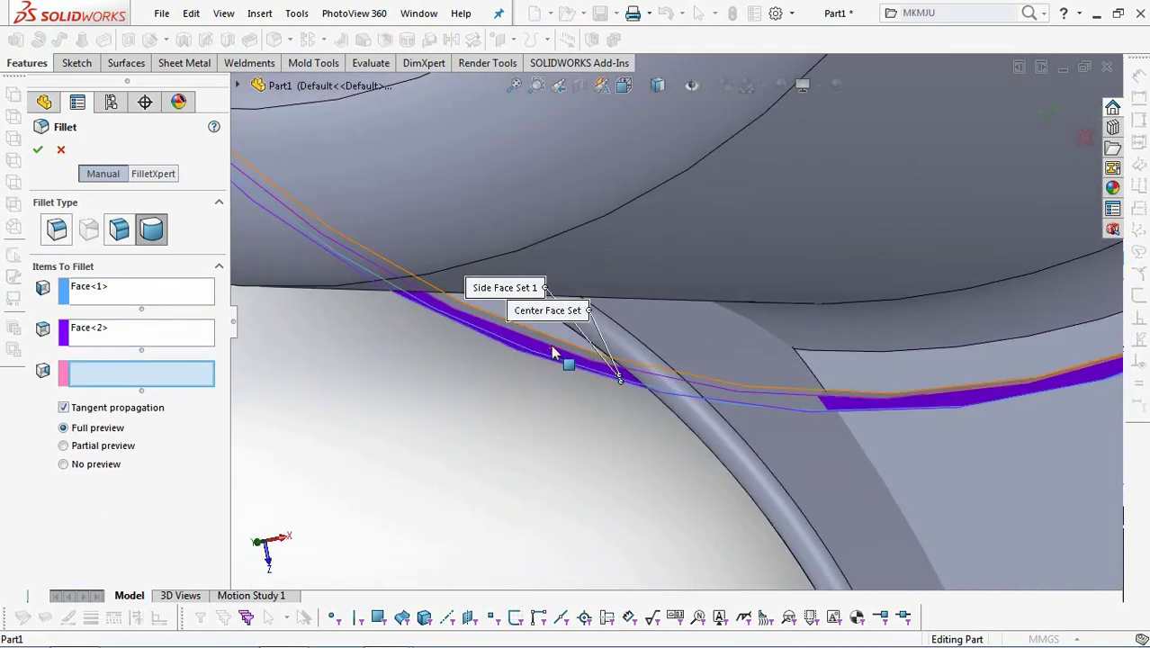
pyautogui.click(554, 349)
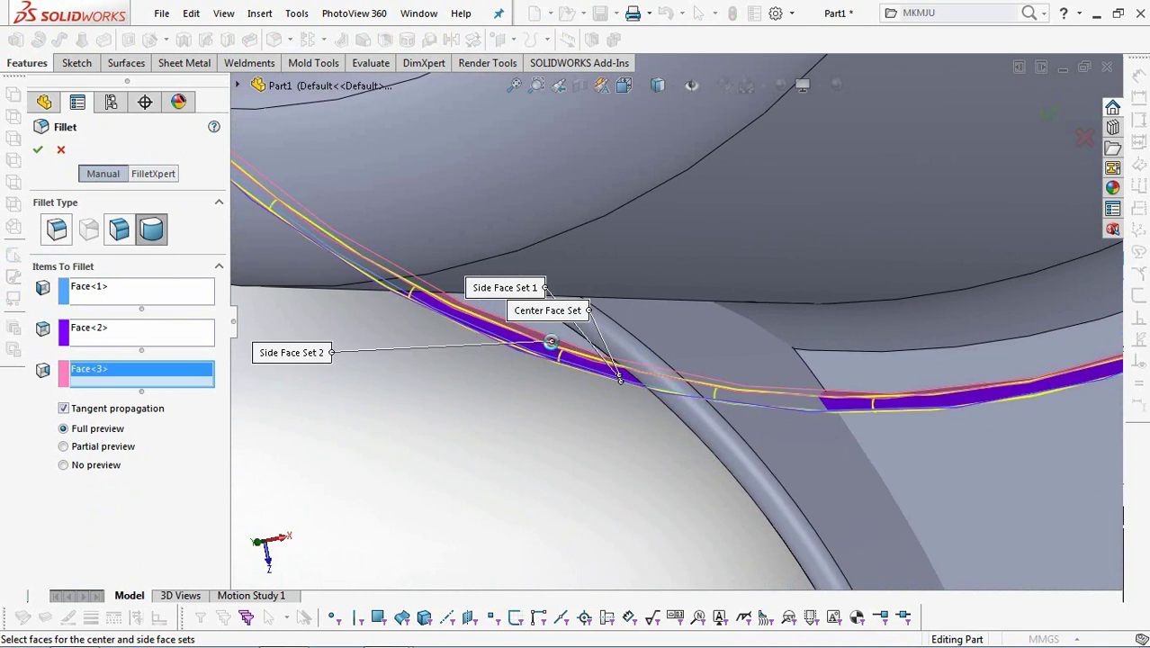
pyautogui.press('Return')
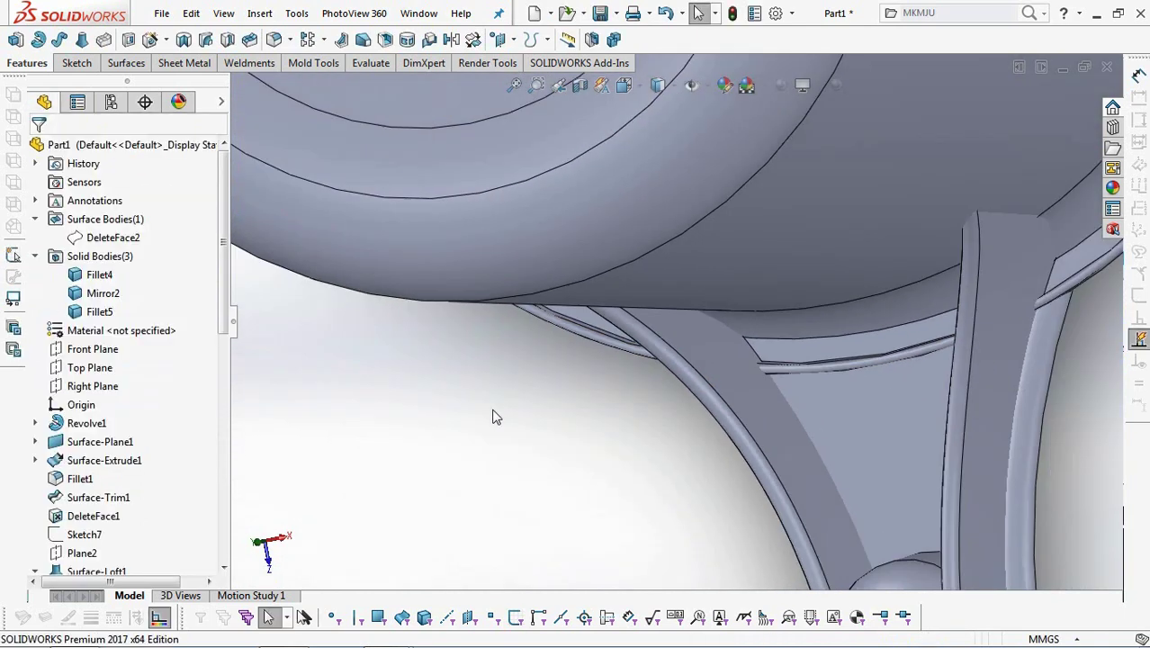
# - Combine the cup body and both rib bodies into one solid using the Add operation
pyautogui.scroll(4, 494, 417)
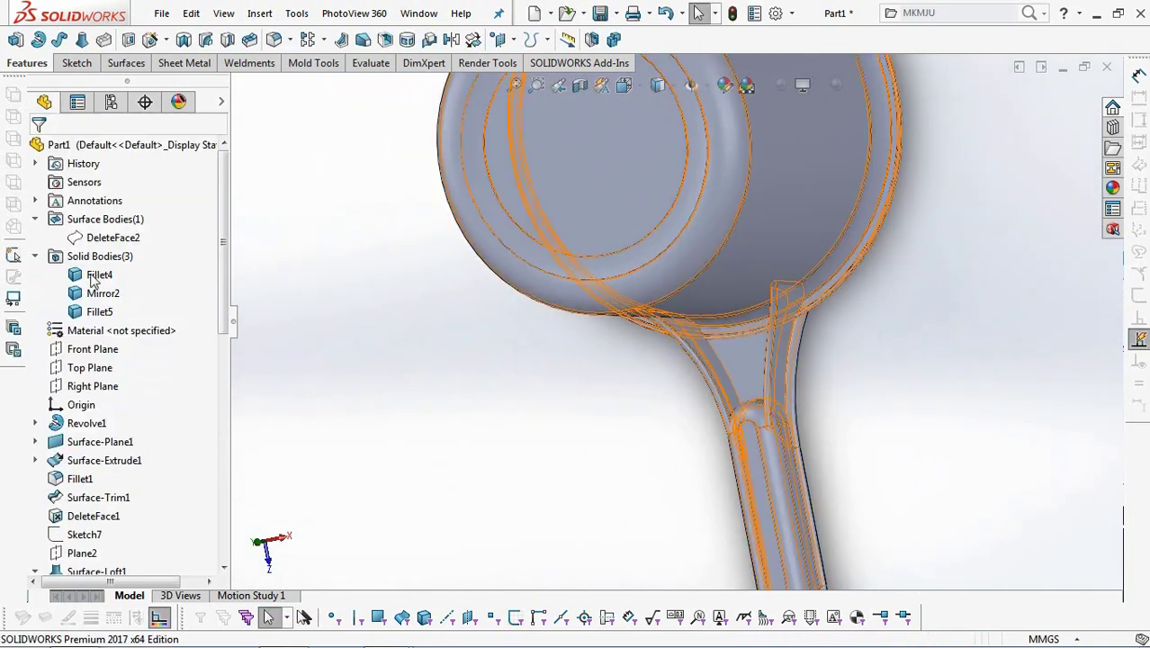
pyautogui.click(144, 311)
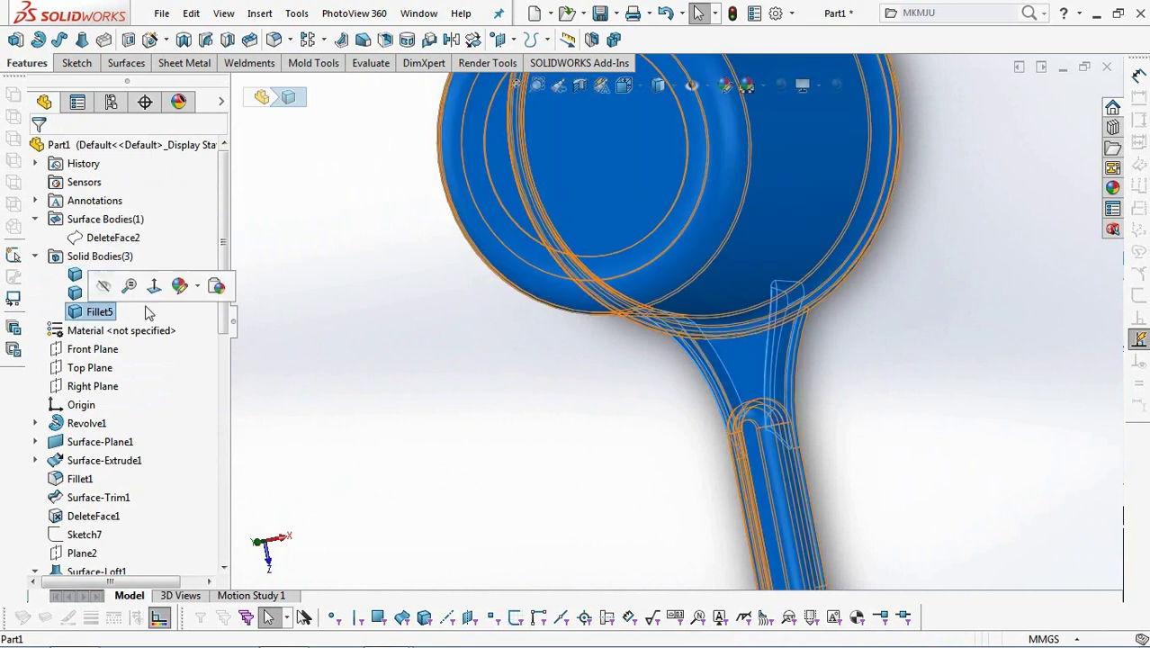
pyautogui.click(613, 41)
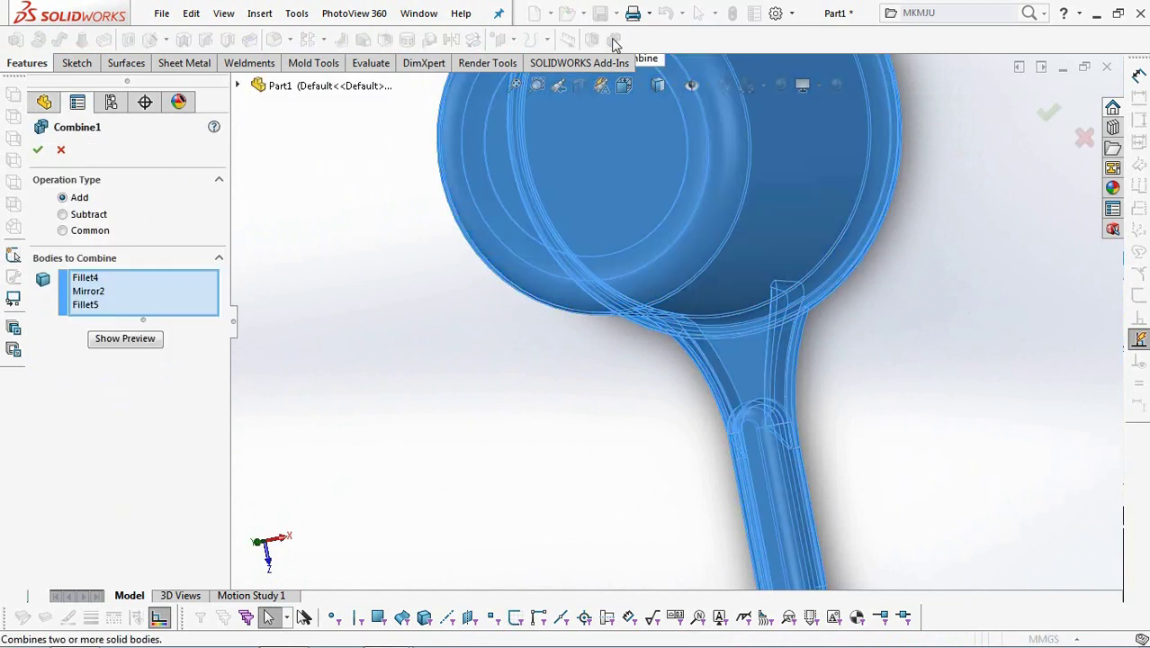
pyautogui.click(125, 341)
pyautogui.click(38, 149)
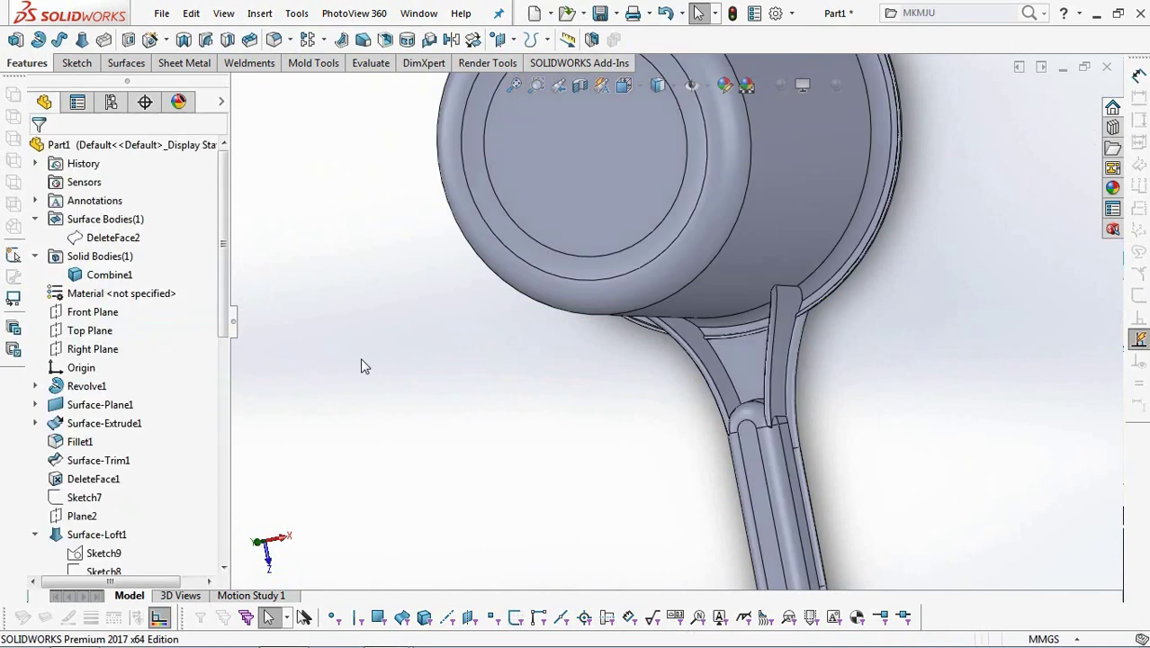
# - Start an extruded cut with its sketch on the flat central strip of the handle
pyautogui.moveTo(361, 367); pyautogui.dragTo(598, 512, button='middle')
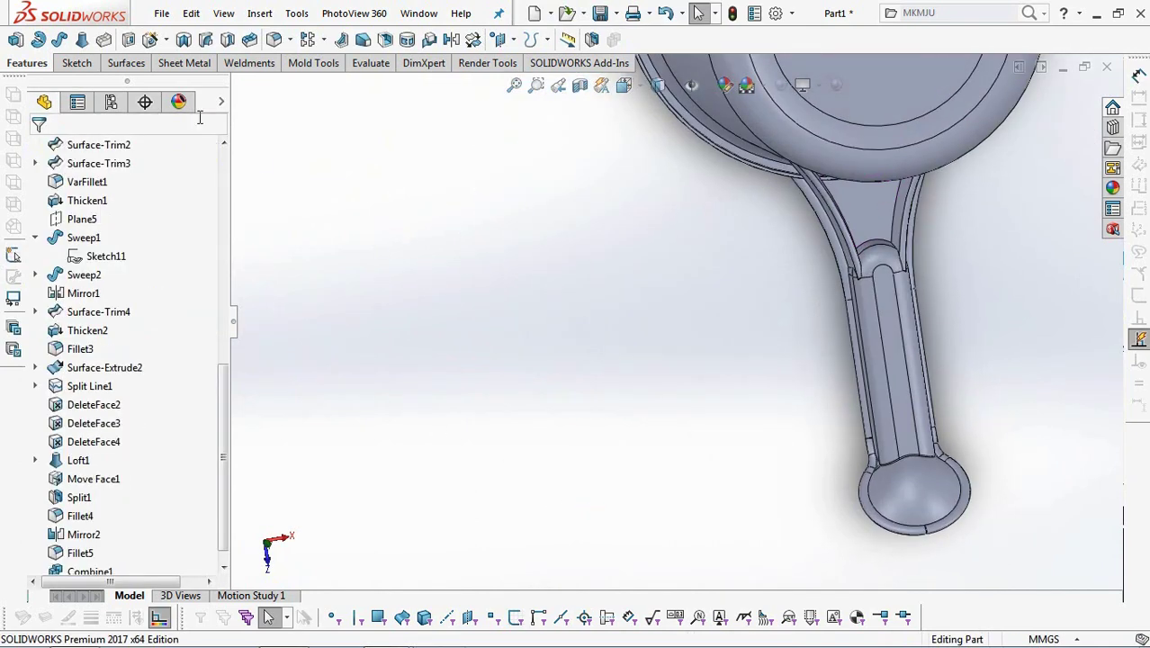
pyautogui.click(127, 40)
pyautogui.click(908, 425)
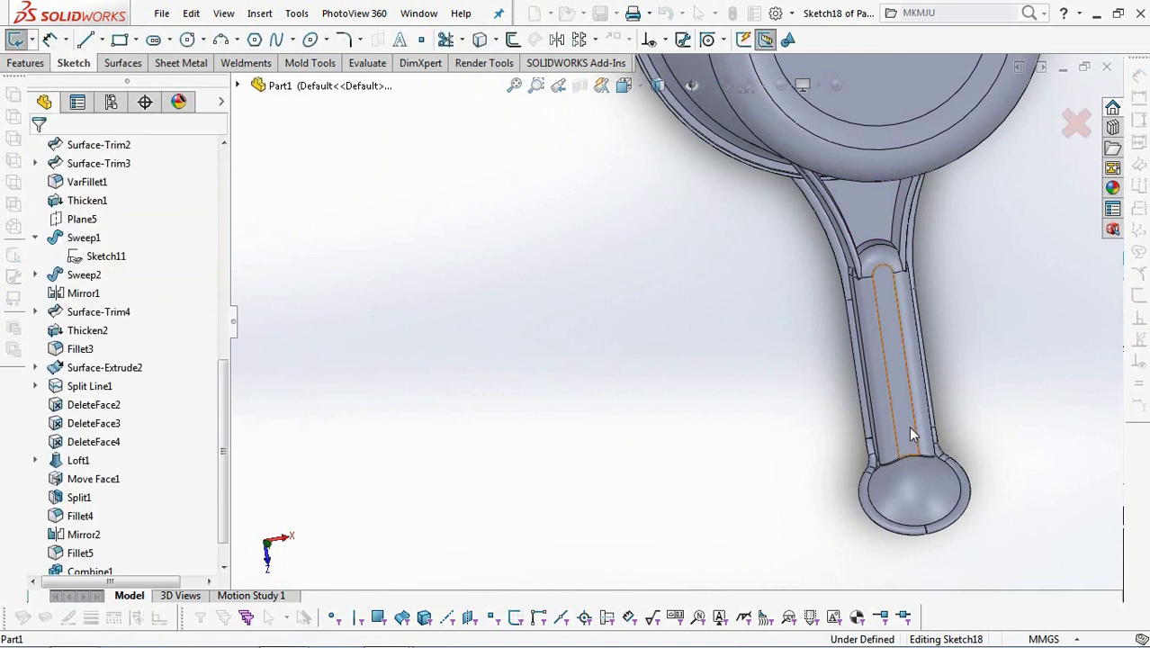
pyautogui.click(624, 85)
pyautogui.click(734, 362)
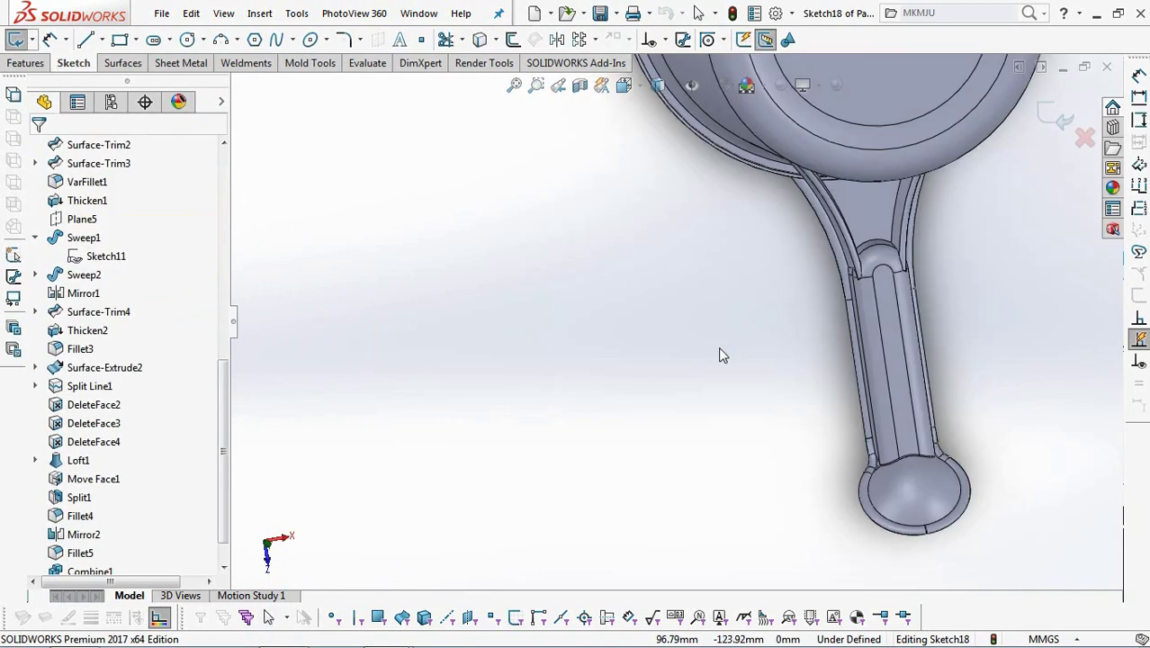
pyautogui.scroll(-3, 713, 531)
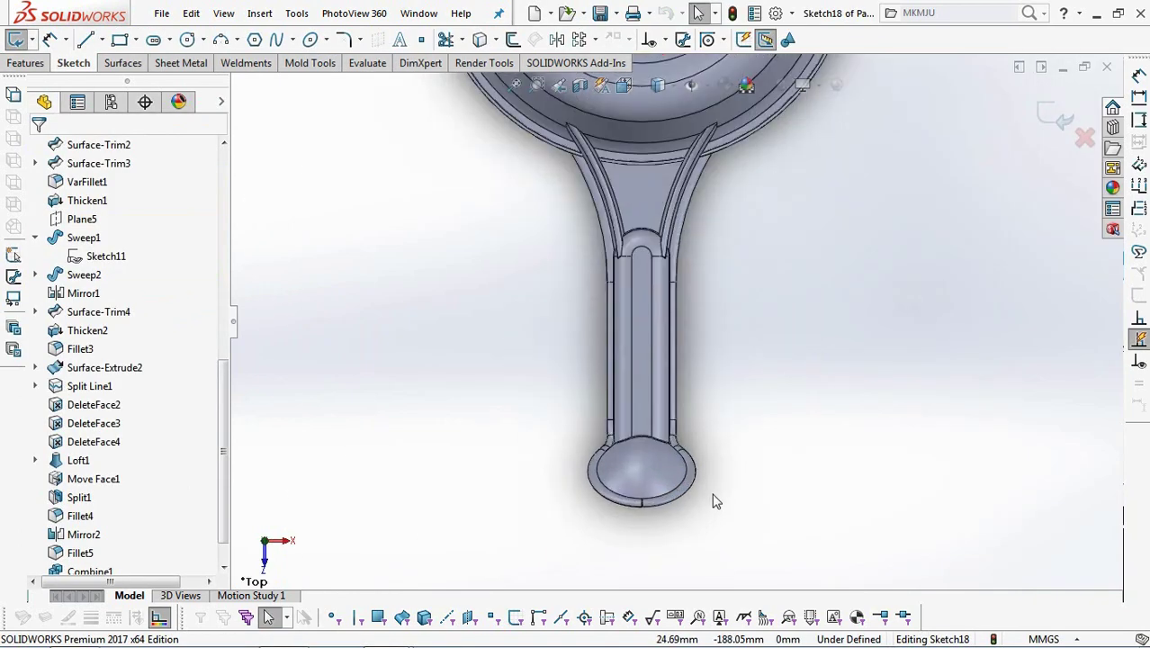
# - Sketch a vertical construction line from the origin to the end of the handle's central strip
pyautogui.click(101, 40)
pyautogui.click(126, 81)
pyautogui.scroll(2, 469, 319)
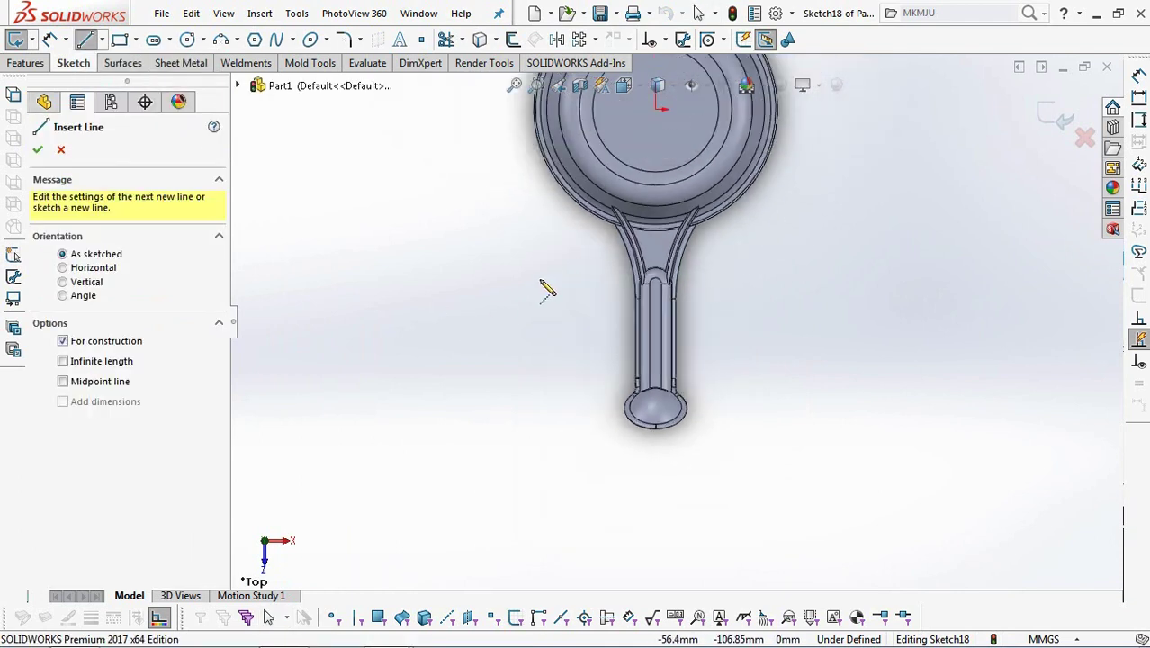
pyautogui.click(656, 110)
pyautogui.scroll(-5, 667, 396)
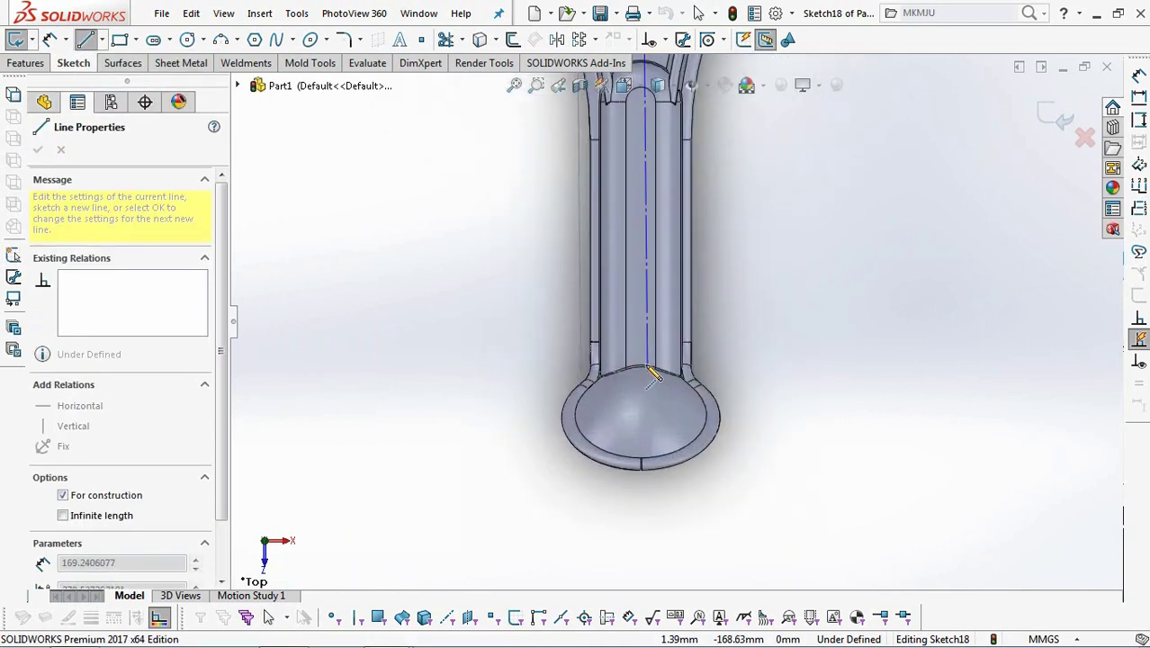
pyautogui.click(643, 369)
pyautogui.rightClick(642, 368)
pyautogui.click(668, 375)
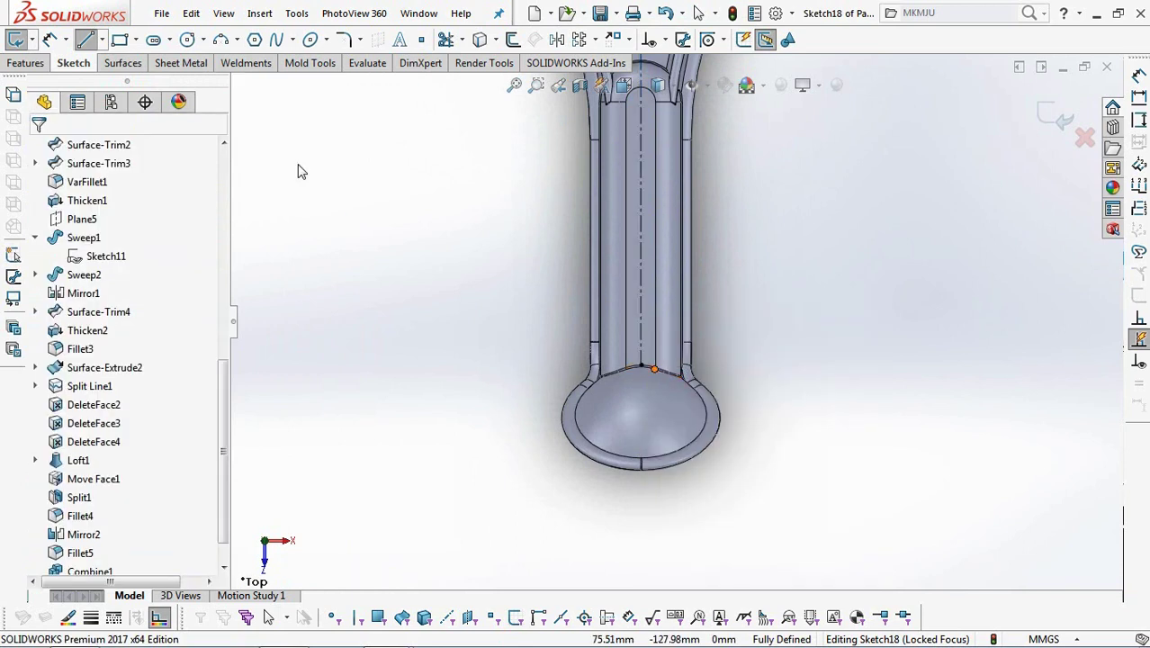
# - Sketch a dimensioned straight slot on the centerline near the handle's rounded end, with 14 mm overall length and 6 mm width
pyautogui.click(169, 39)
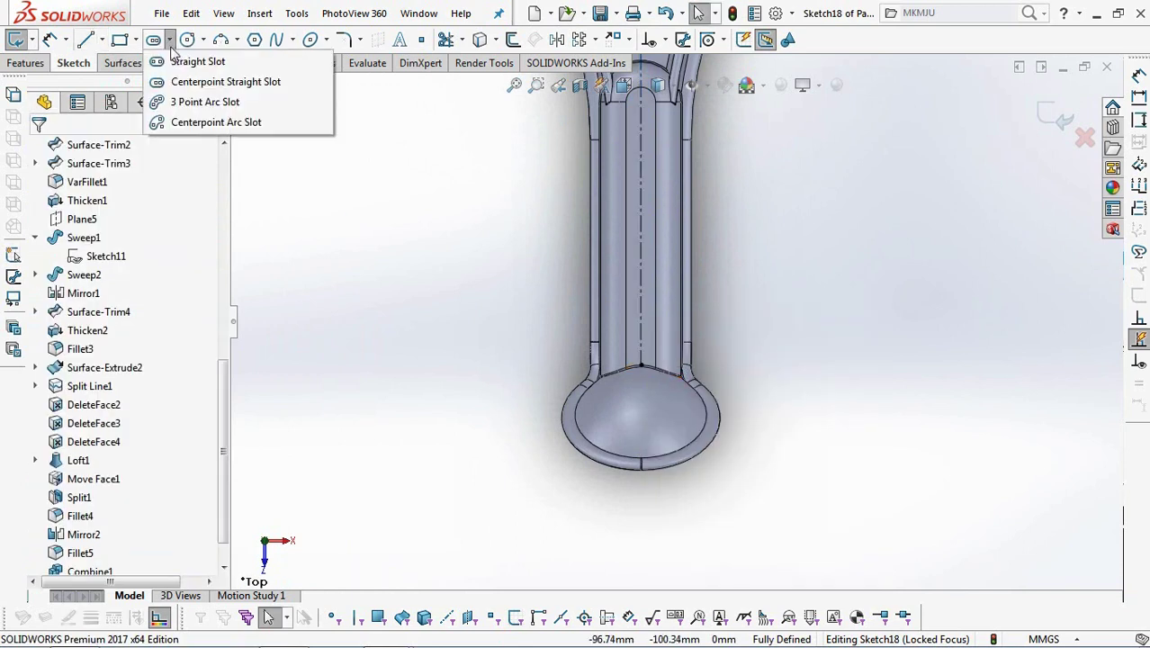
pyautogui.click(193, 63)
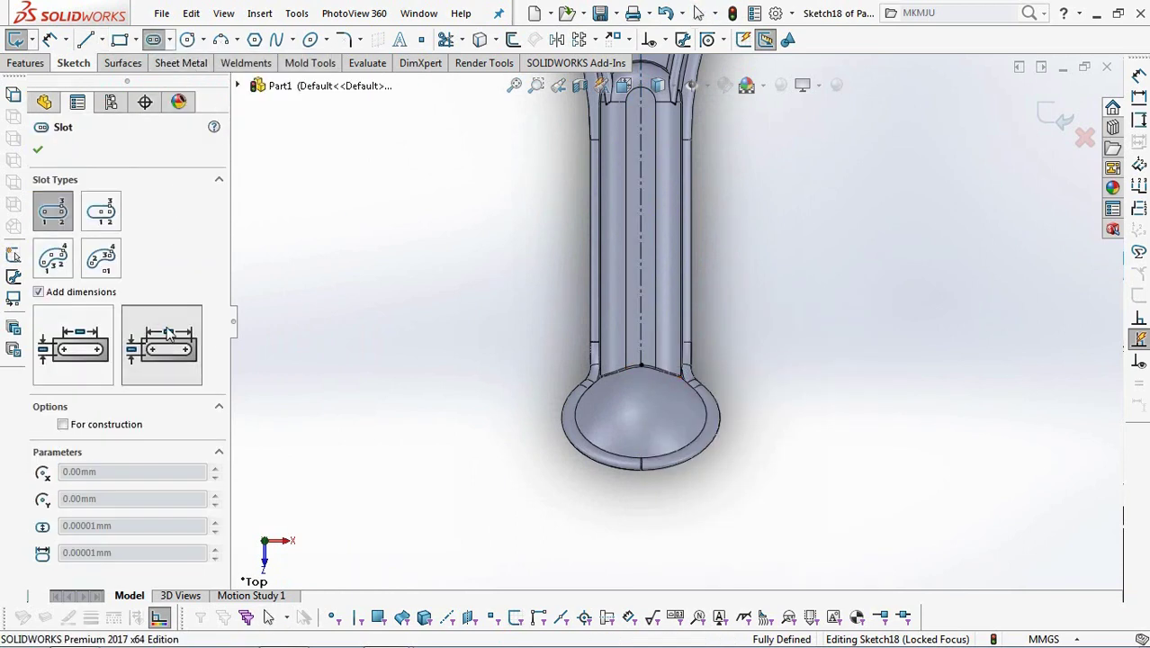
pyautogui.scroll(-2, 681, 324)
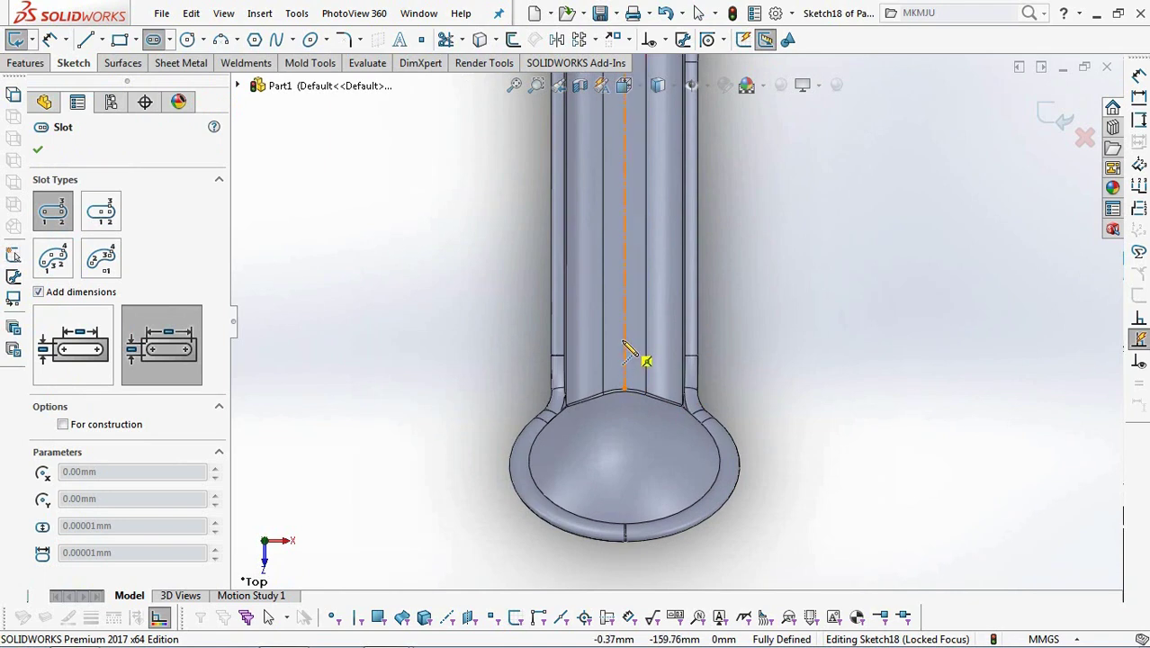
pyautogui.click(627, 284)
pyautogui.click(640, 284)
pyautogui.press('Escape')
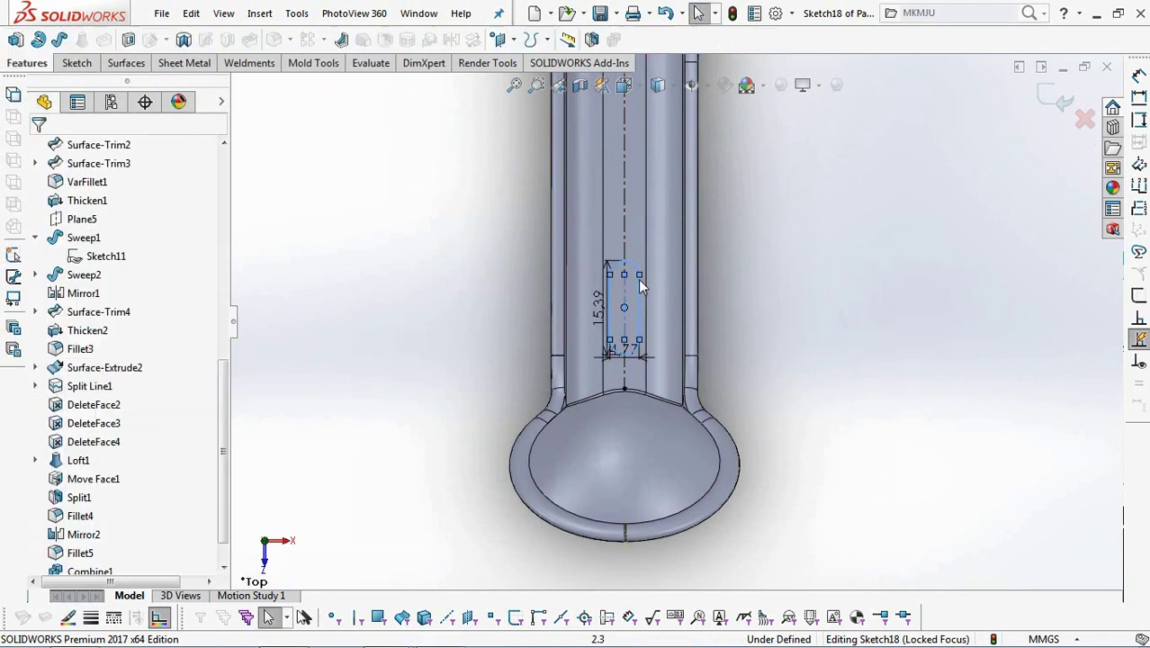
pyautogui.scroll(-3, 678, 359)
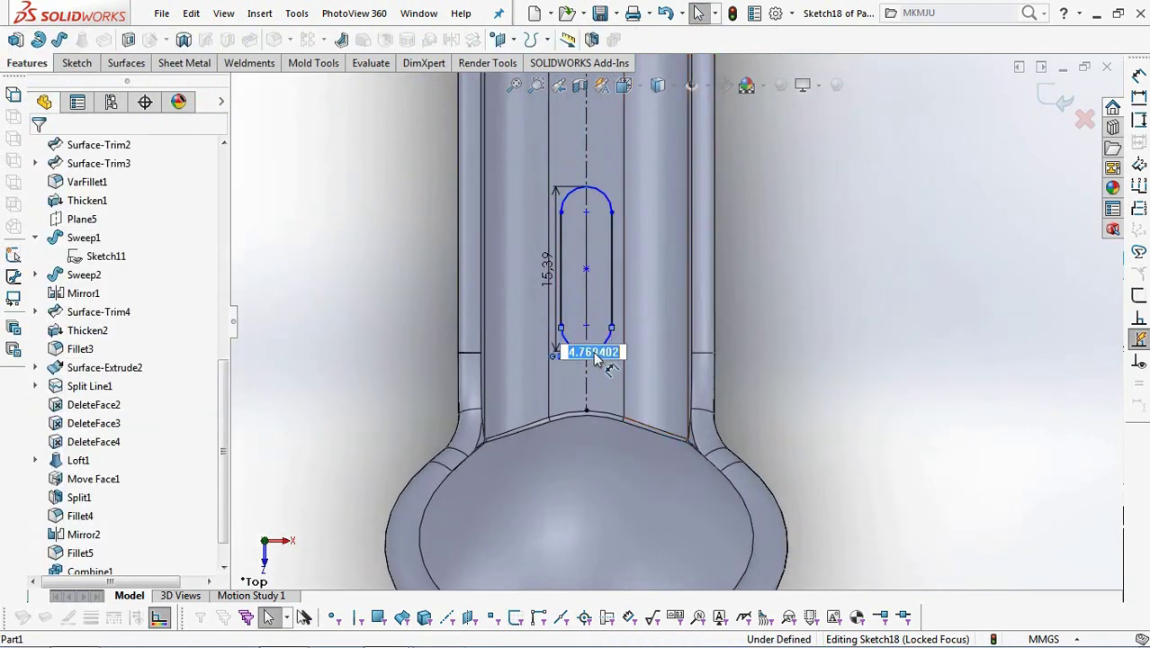
pyautogui.press('Return')
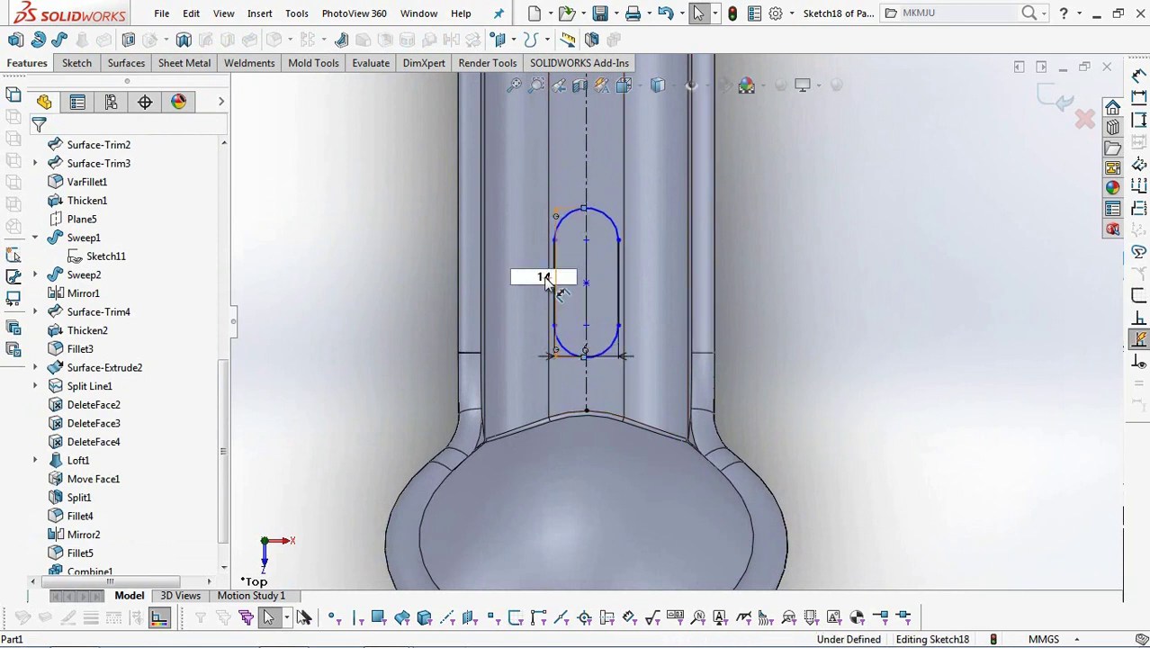
# - Dimension the slot 31 mm from the handle's outer tip, measuring to the near edge of the slot's end arc
pyautogui.click(78, 64)
pyautogui.click(607, 340)
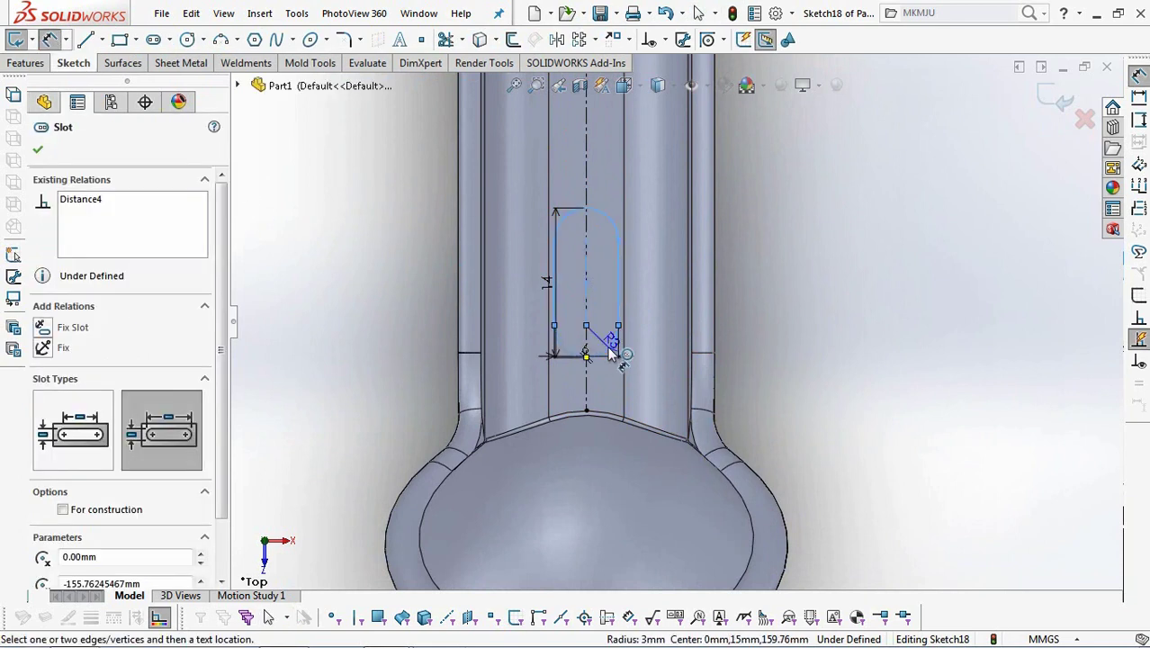
pyautogui.scroll(3, 657, 480)
pyautogui.scroll(-2, 651, 491)
pyautogui.click(611, 538)
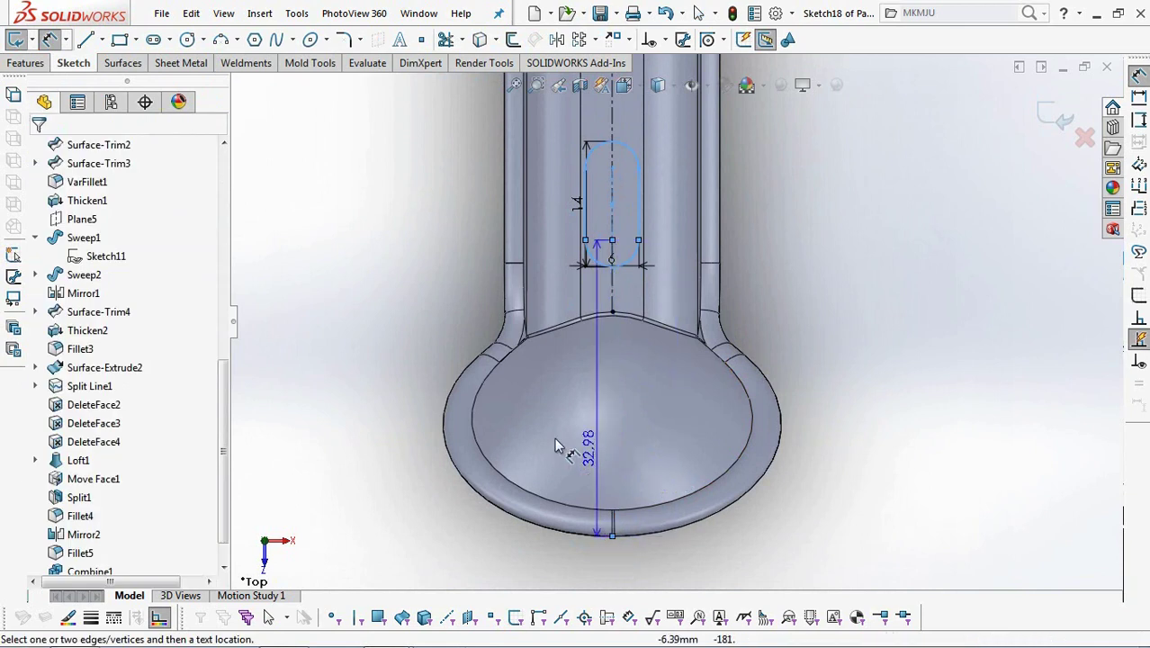
pyautogui.click(400, 414)
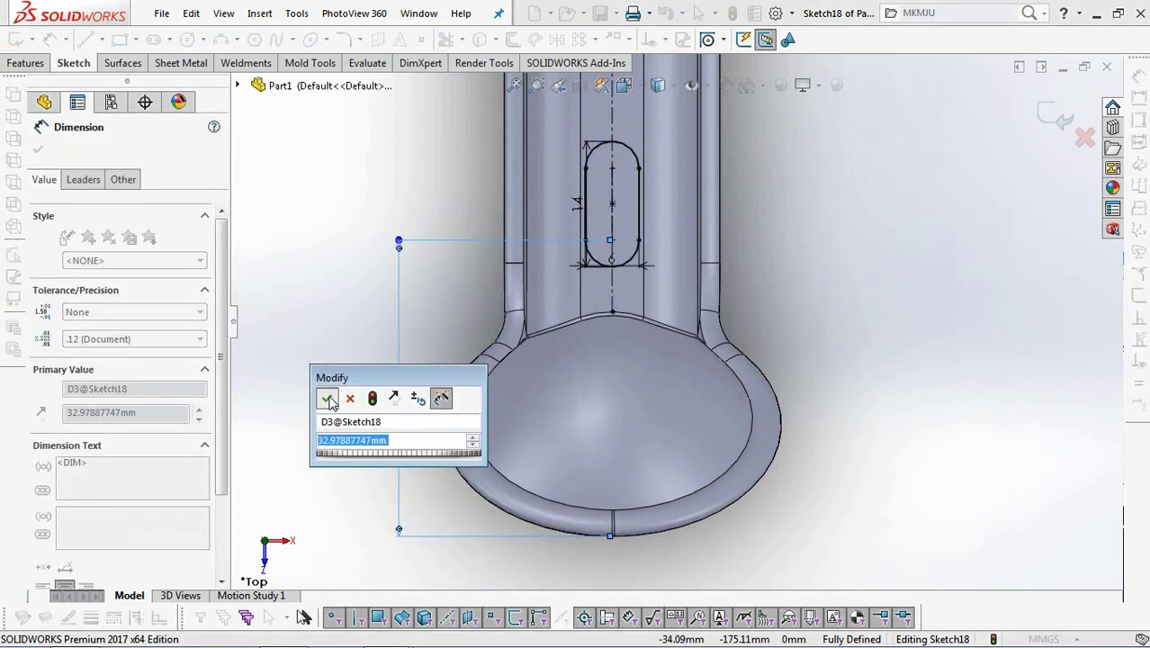
pyautogui.click(326, 397)
pyautogui.click(83, 180)
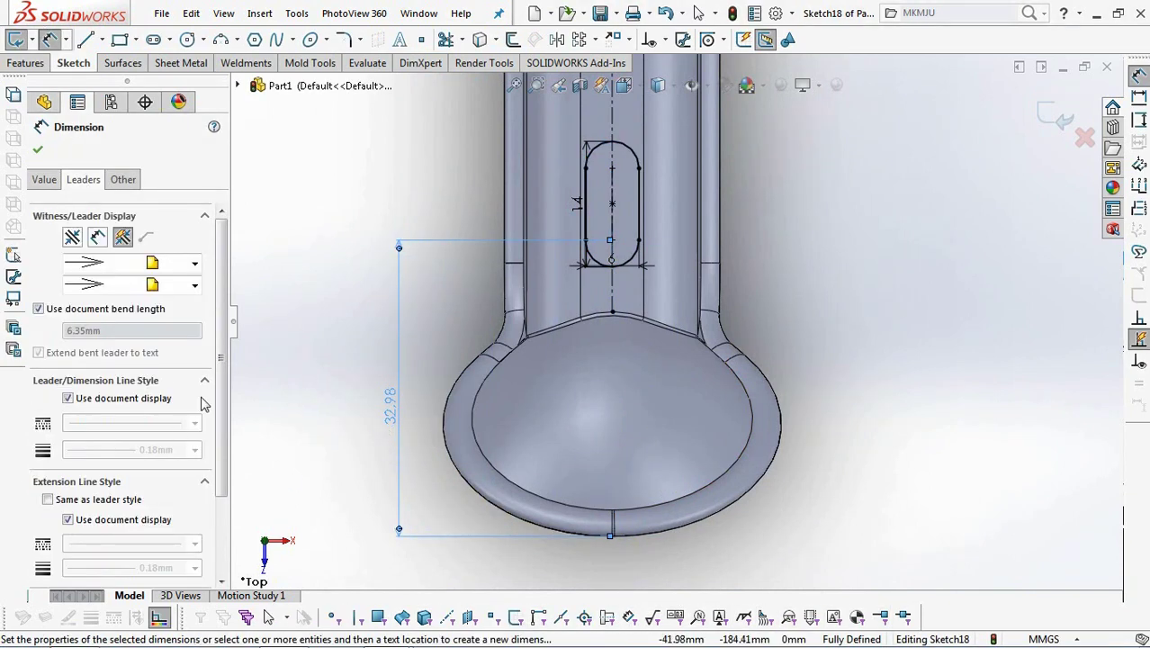
pyautogui.scroll(-3, 202, 407)
pyautogui.doubleClick(394, 441)
pyautogui.write('31')
pyautogui.click(321, 420)
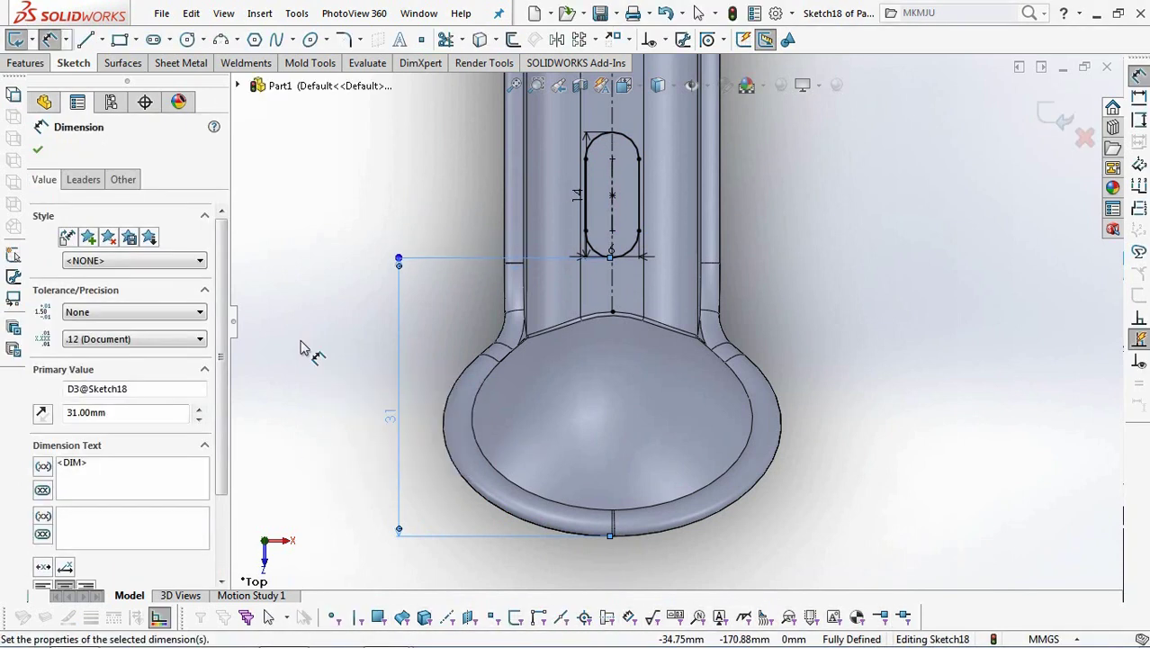
# - Cut the slot through the handle with the Through All end condition
pyautogui.click(310, 351)
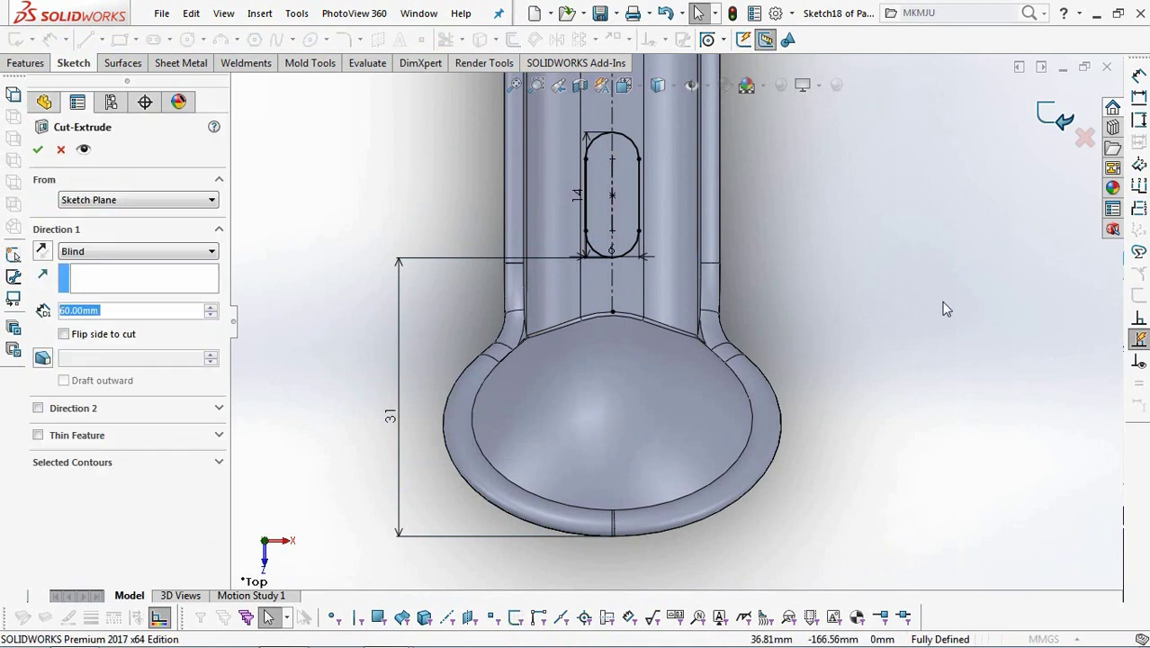
pyautogui.click(89, 252)
pyautogui.click(90, 271)
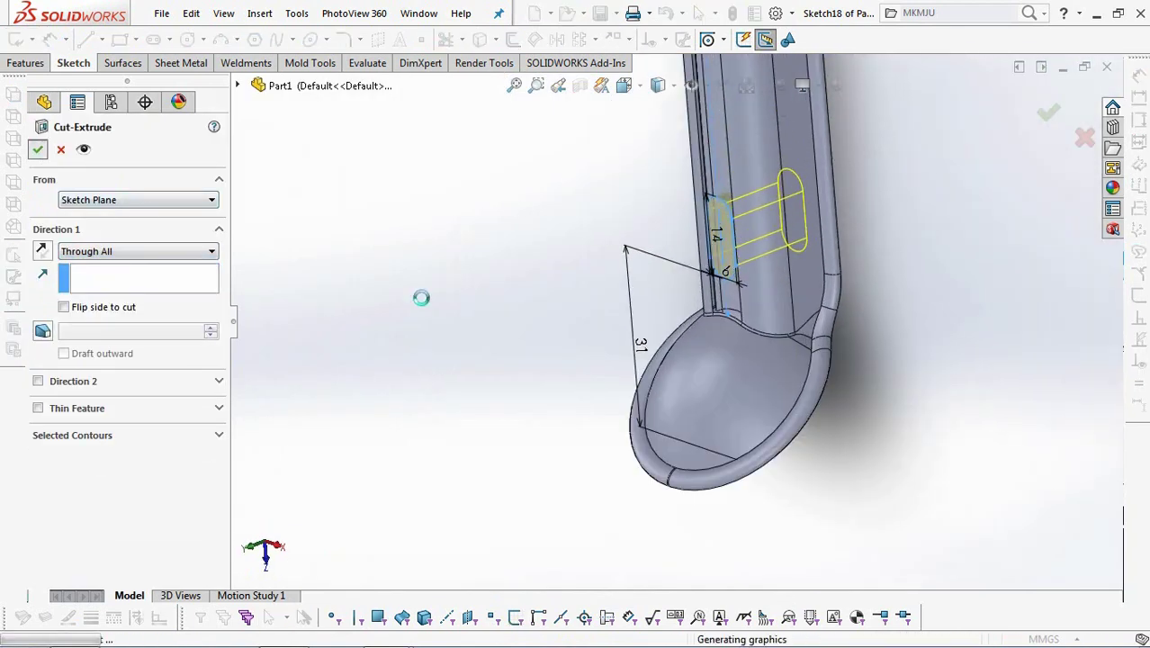
# - In a new sketch on the opposite face of the handle strip, offset the slot opening's edge loop 0.5 mm outward
pyautogui.moveTo(449, 310); pyautogui.dragTo(342, 310, button='middle')
pyautogui.scroll(-2, 871, 261)
pyautogui.click(618, 352)
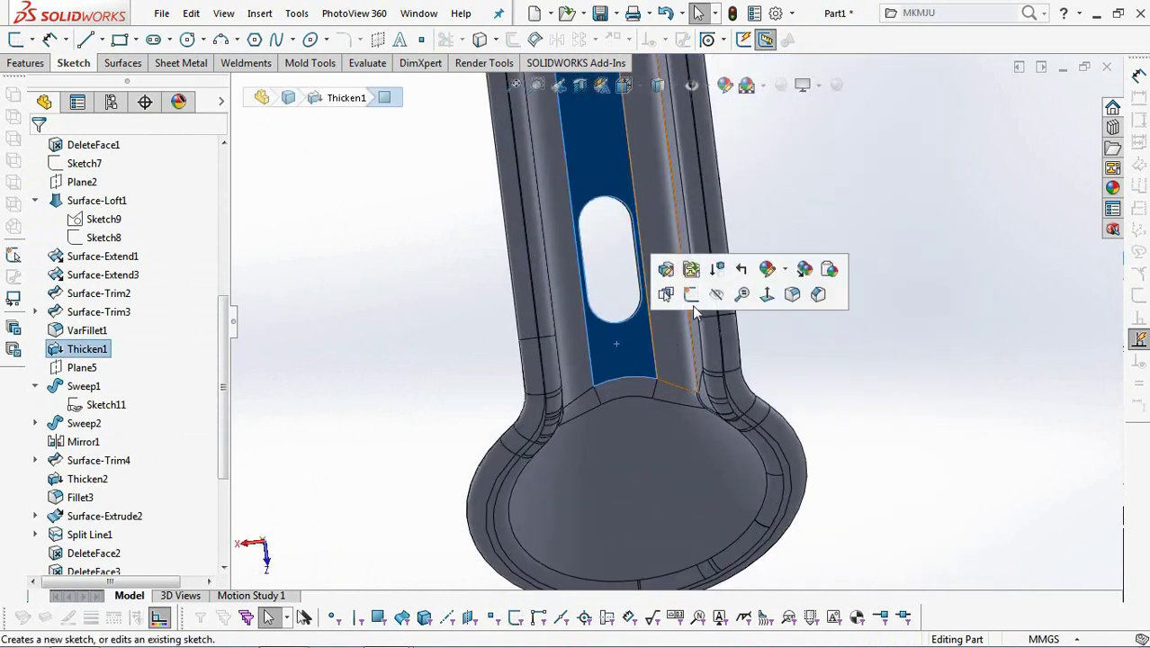
pyautogui.click(698, 303)
pyautogui.click(518, 45)
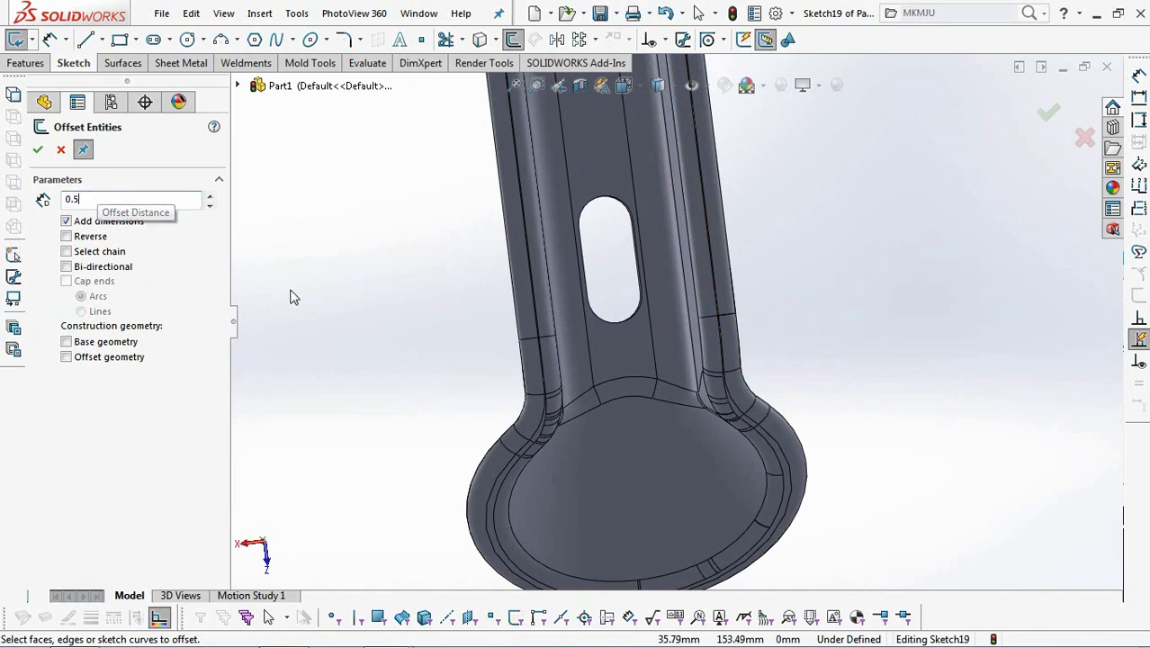
pyautogui.press('Return')
pyautogui.scroll(-3, 645, 287)
pyautogui.rightClick(594, 304)
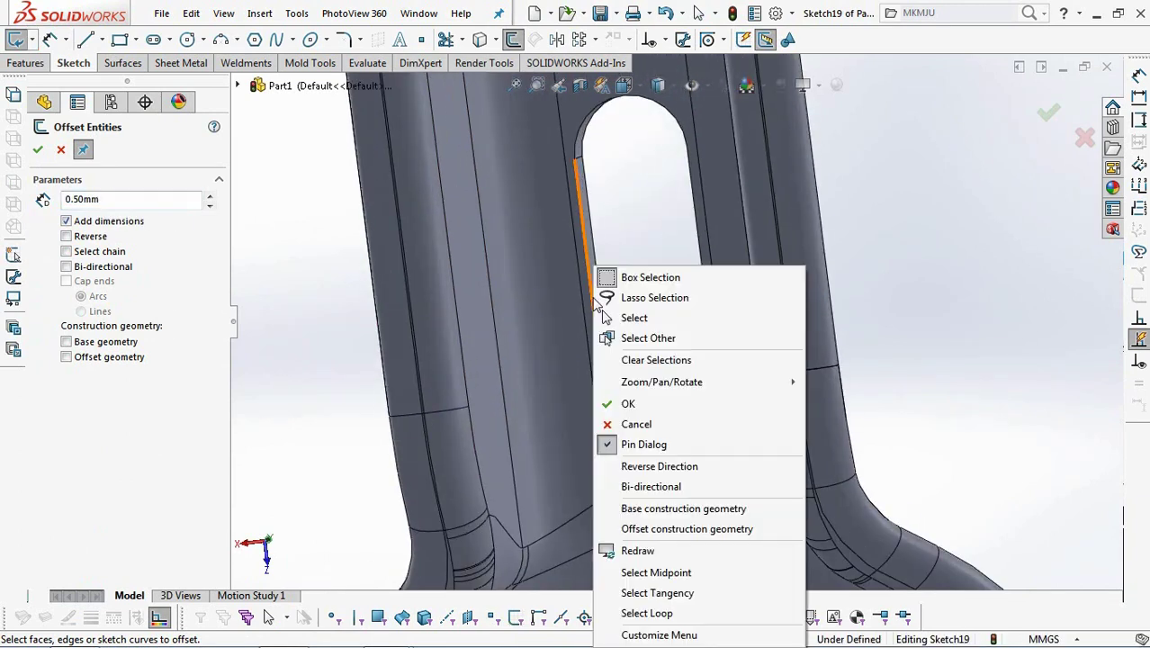
pyautogui.click(664, 612)
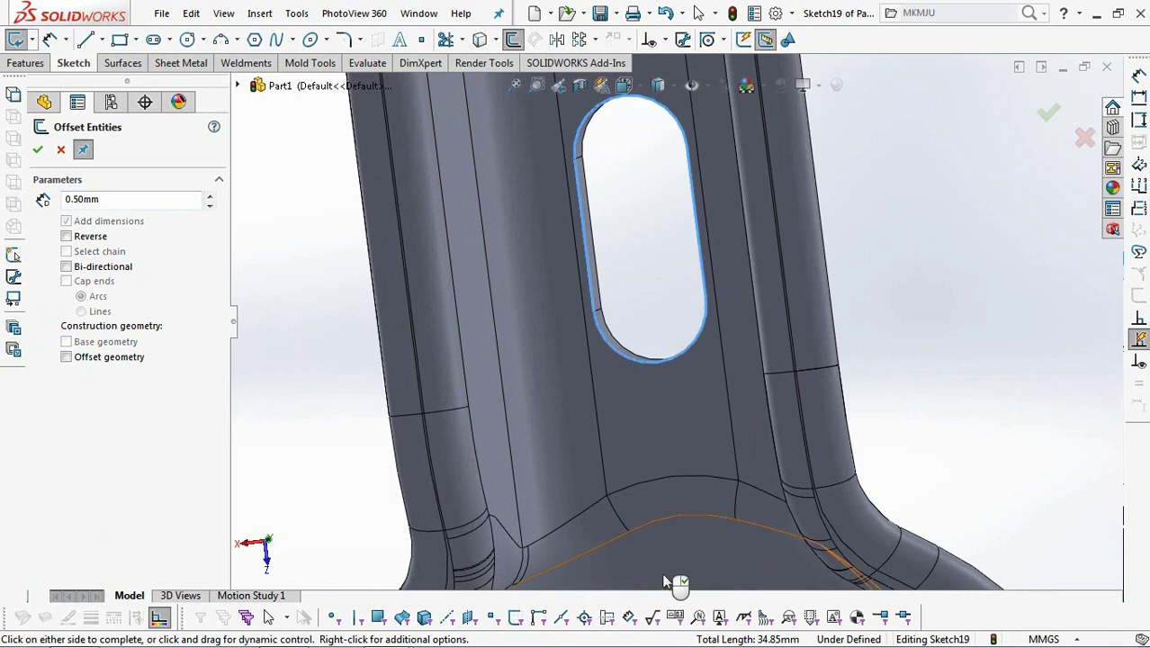
pyautogui.click(66, 236)
pyautogui.click(37, 149)
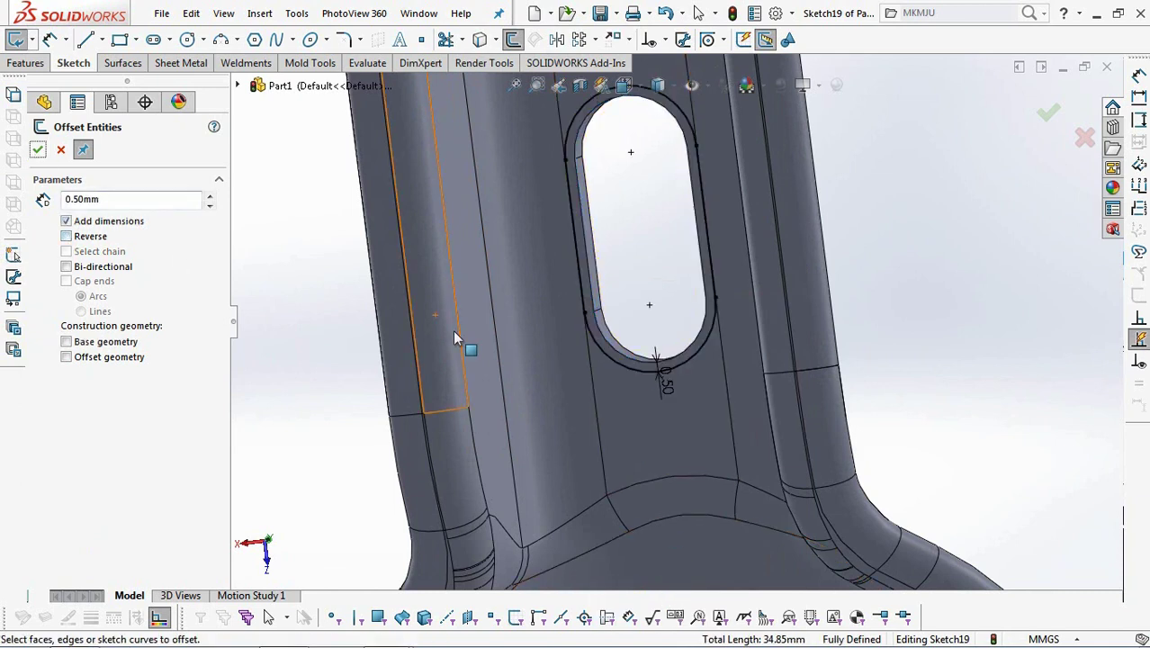
pyautogui.click(1048, 114)
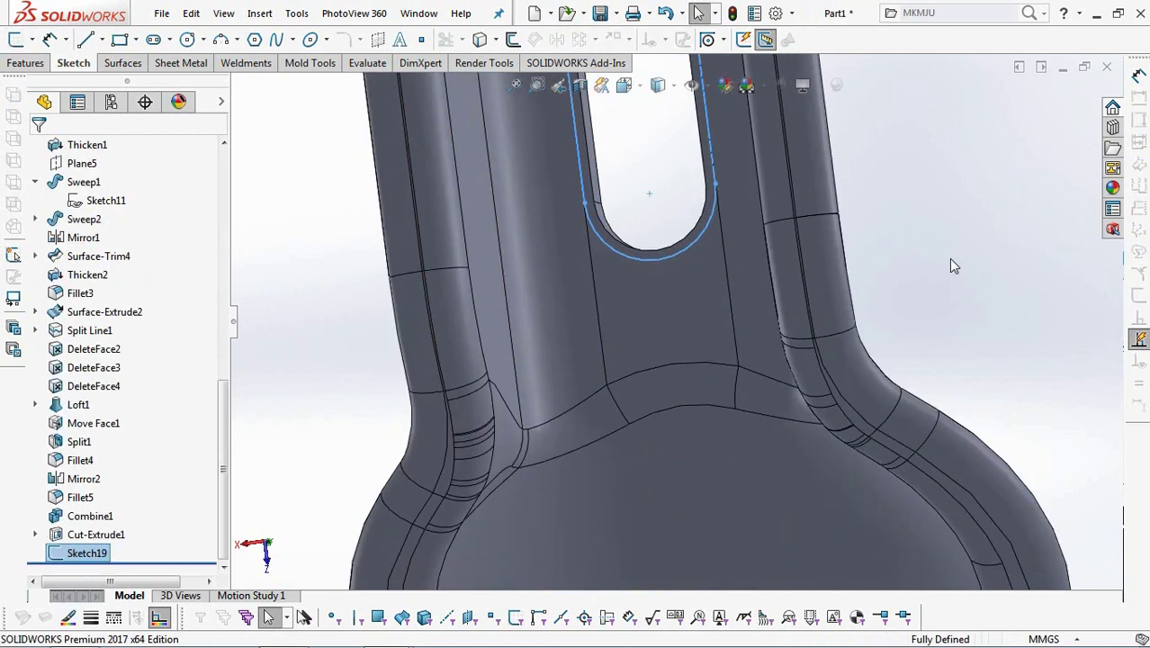
# - Sweep a 1 mm diameter circular profile along the offset slot outline with Merge result enabled
pyautogui.scroll(-2, 846, 167)
pyautogui.click(847, 167)
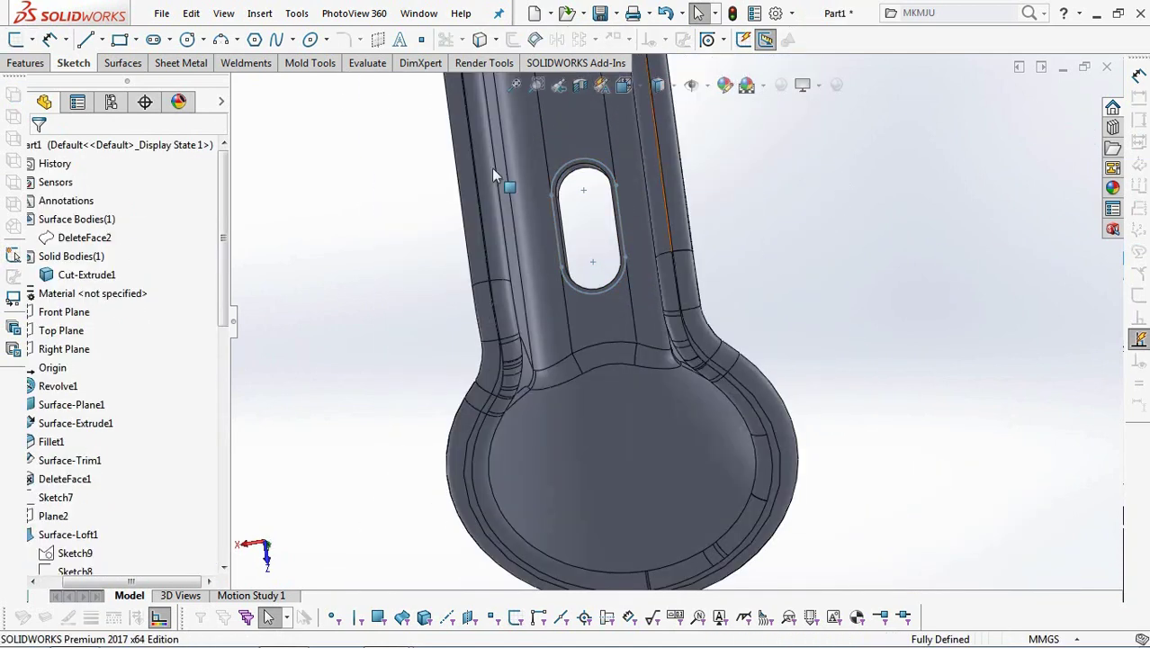
pyautogui.click(18, 65)
pyautogui.click(59, 39)
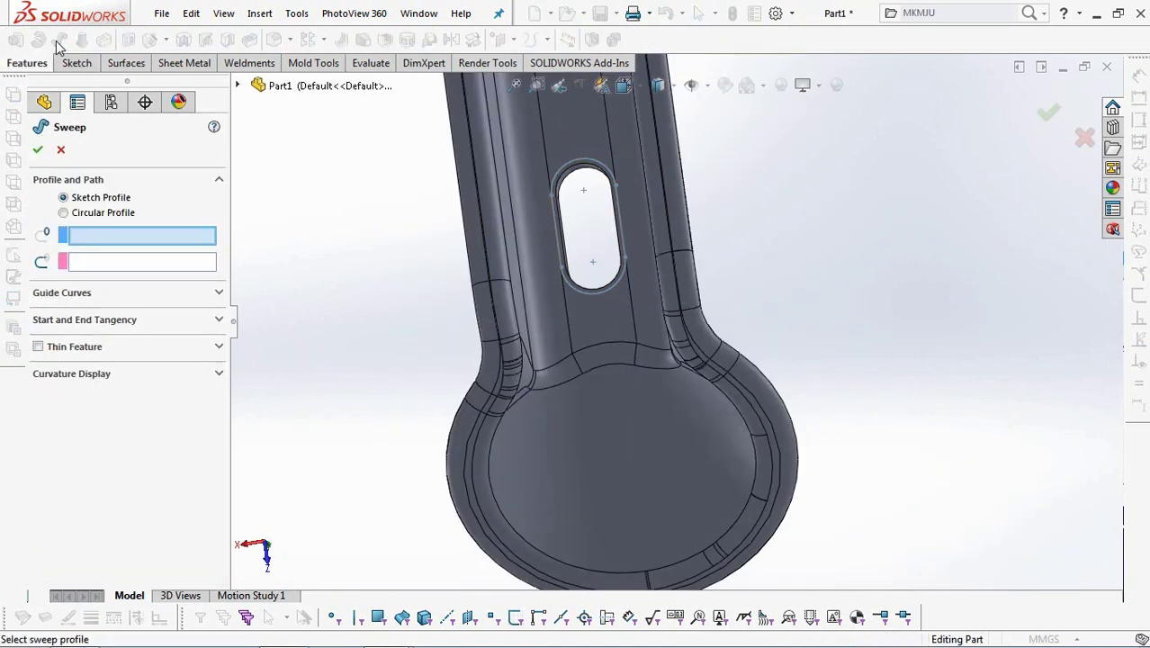
pyautogui.click(64, 213)
pyautogui.write('1')
pyautogui.click(155, 238)
pyautogui.click(563, 269)
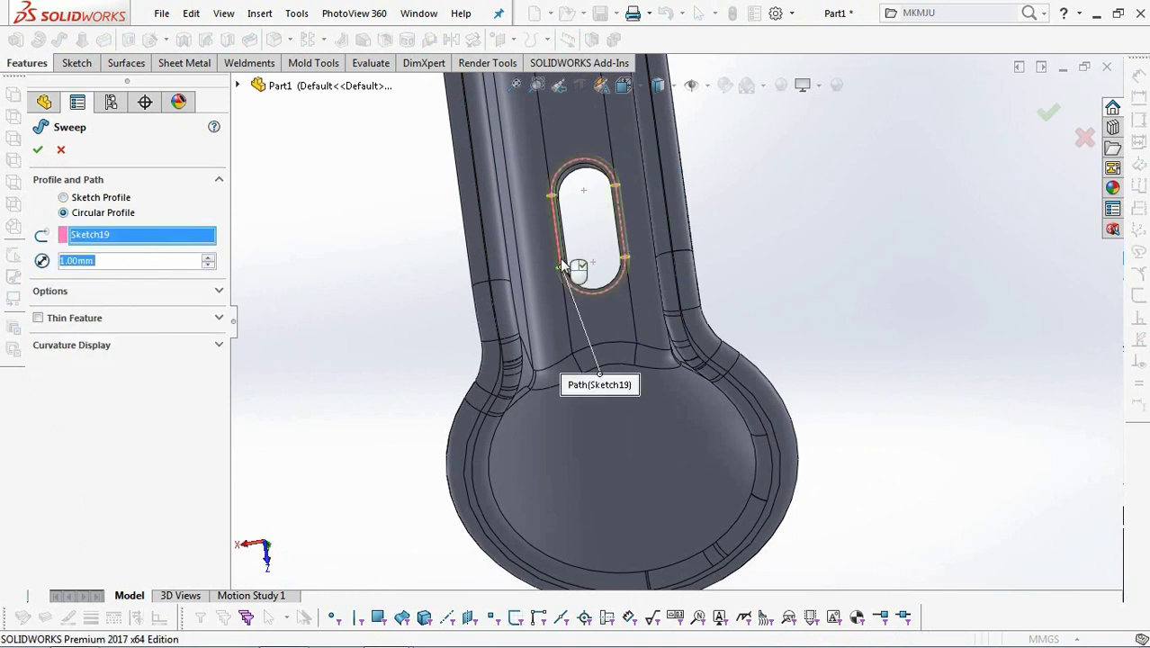
pyautogui.click(200, 293)
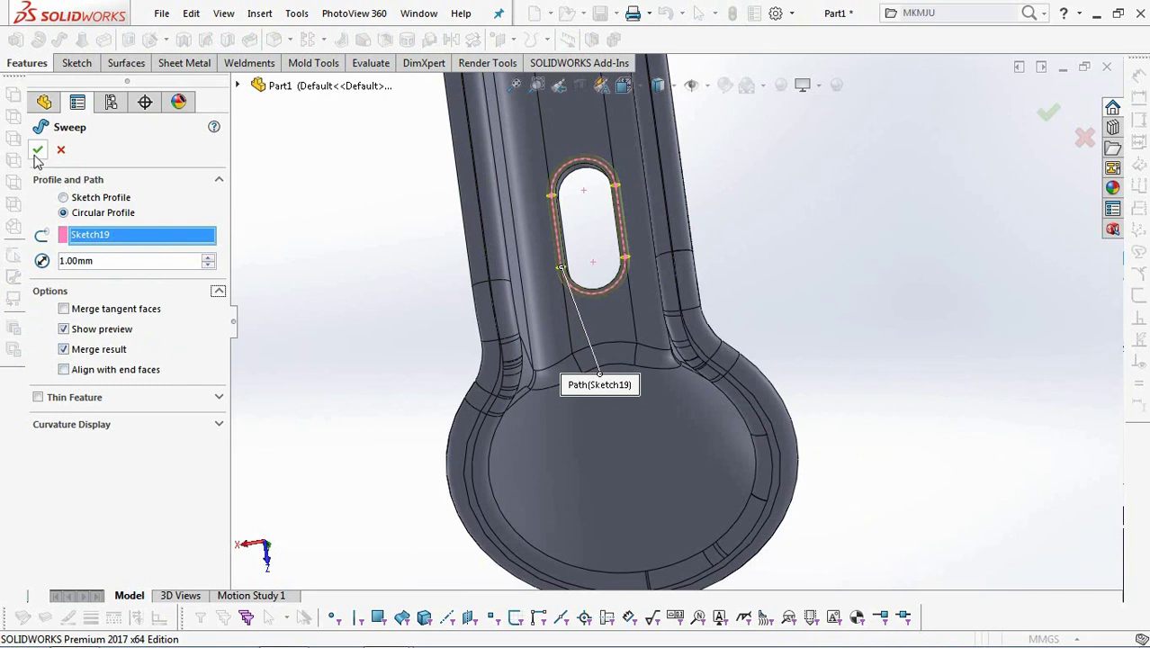
pyautogui.press('Escape')
# - Start a new sketch on the Right Plane and view the model squarely from the side
pyautogui.scroll(8, 424, 337)
pyautogui.moveTo(625, 249); pyautogui.dragTo(563, 310, button='middle')
pyautogui.scroll(-3, 669, 389)
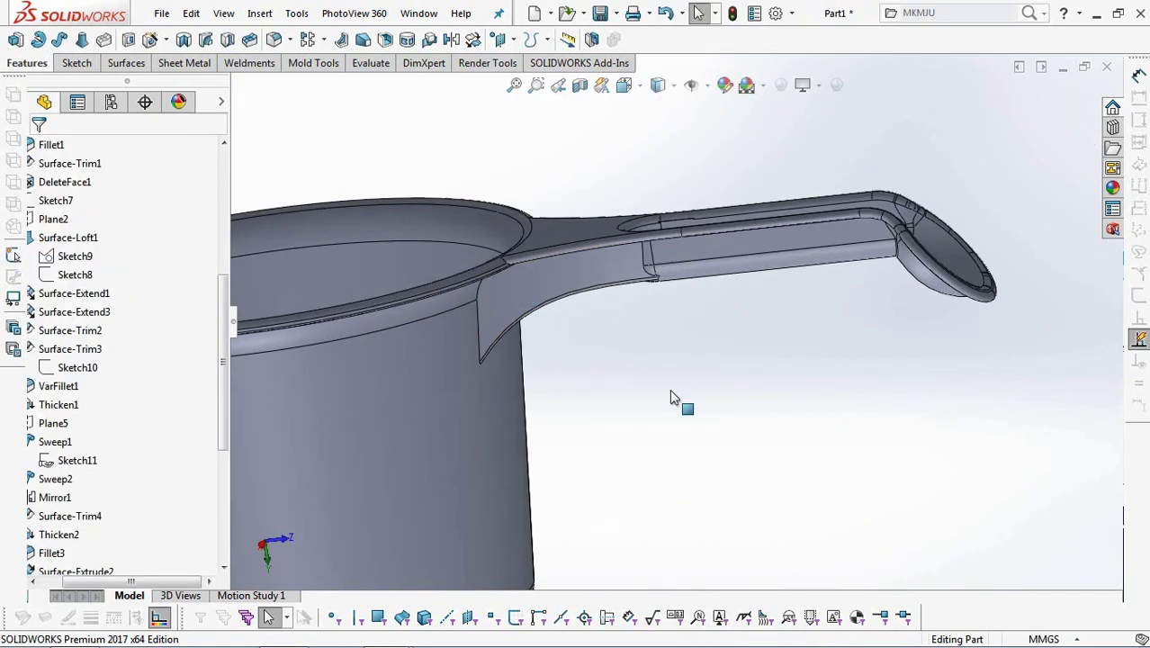
pyautogui.scroll(-5, 549, 277)
pyautogui.scroll(8, 550, 322)
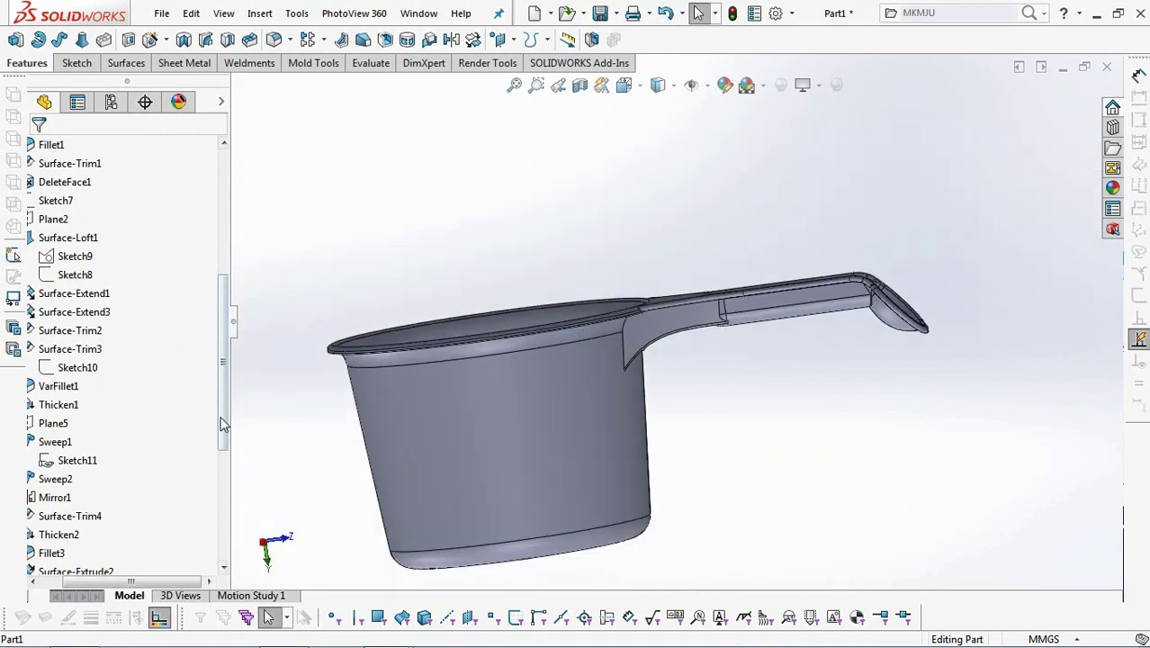
pyautogui.moveTo(144, 582); pyautogui.dragTo(115, 585)
pyautogui.moveTo(226, 438); pyautogui.dragTo(223, 297)
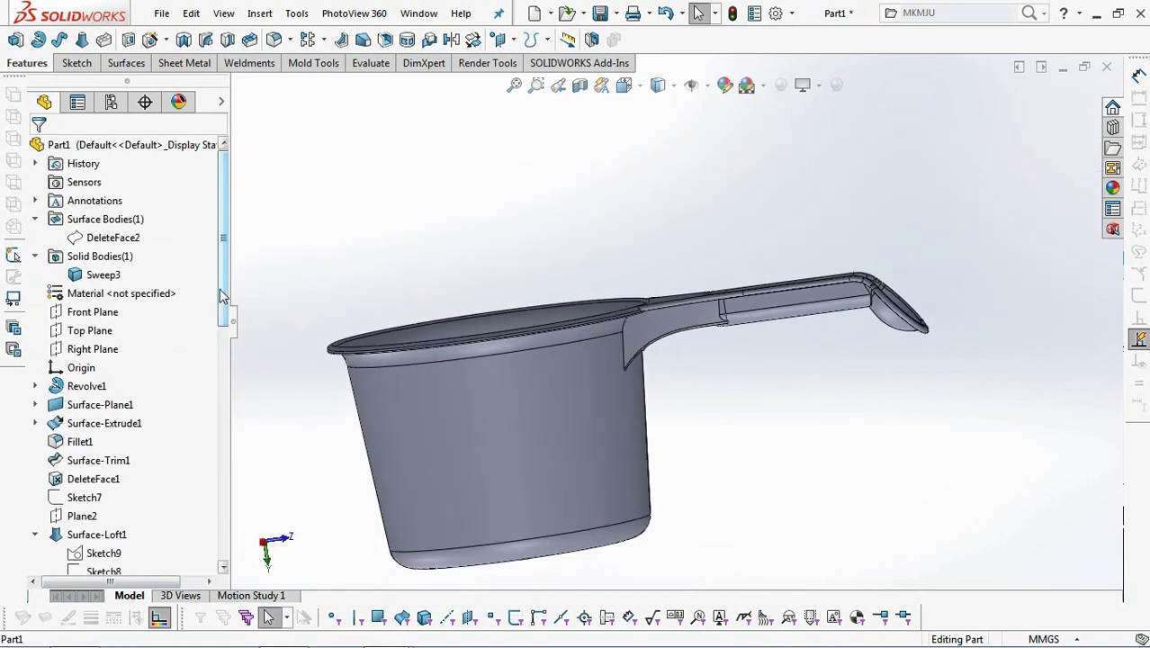
pyautogui.click(83, 349)
pyautogui.click(90, 327)
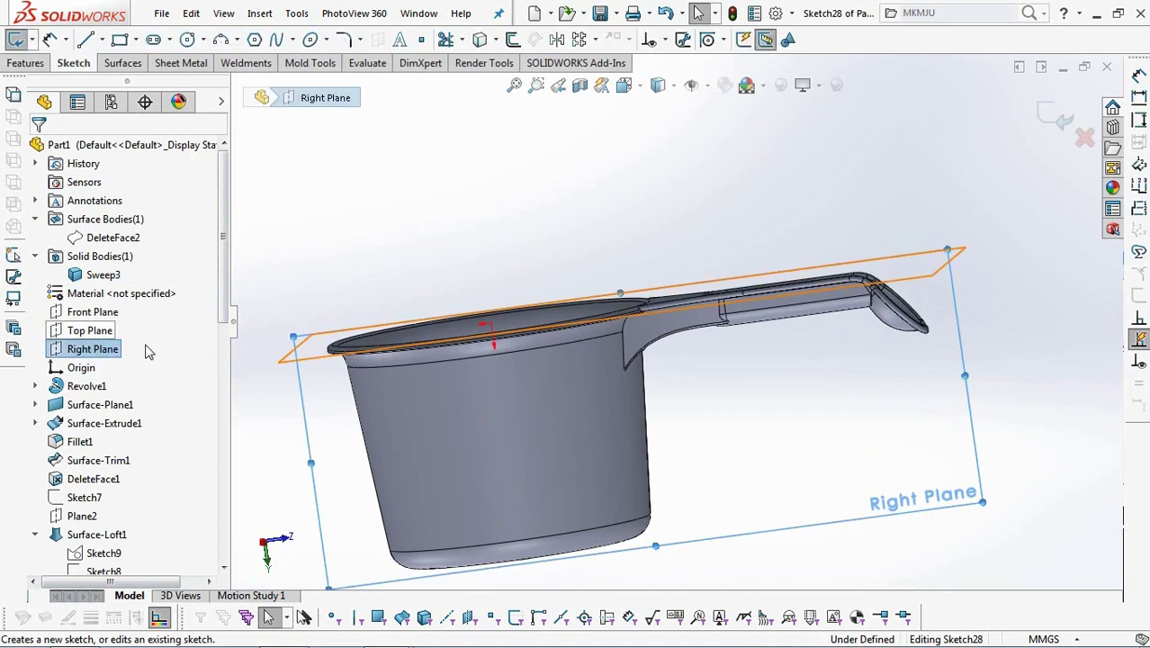
pyautogui.click(623, 85)
pyautogui.click(622, 255)
# - Draw a horizontal line about 106 mm long along the handle's rim, starting at the rim's cup-side end and passing the bend
pyautogui.scroll(-5, 758, 192)
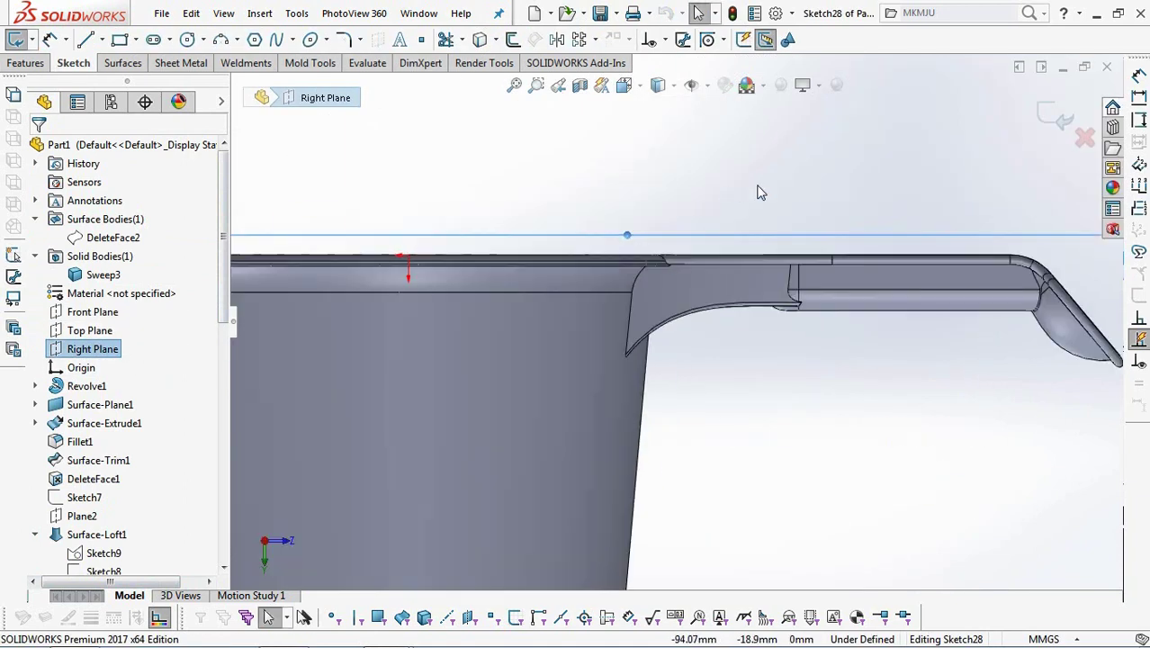
pyautogui.scroll(-2, 759, 191)
pyautogui.click(85, 39)
pyautogui.scroll(-4, 540, 315)
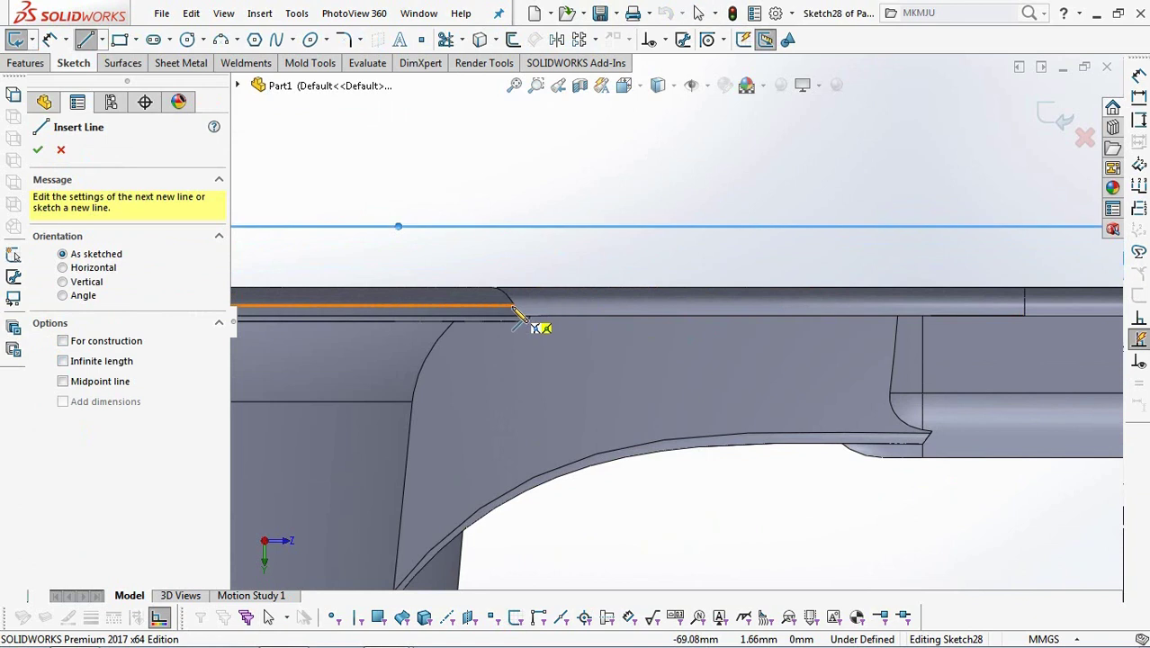
pyautogui.click(518, 311)
pyautogui.scroll(4, 654, 331)
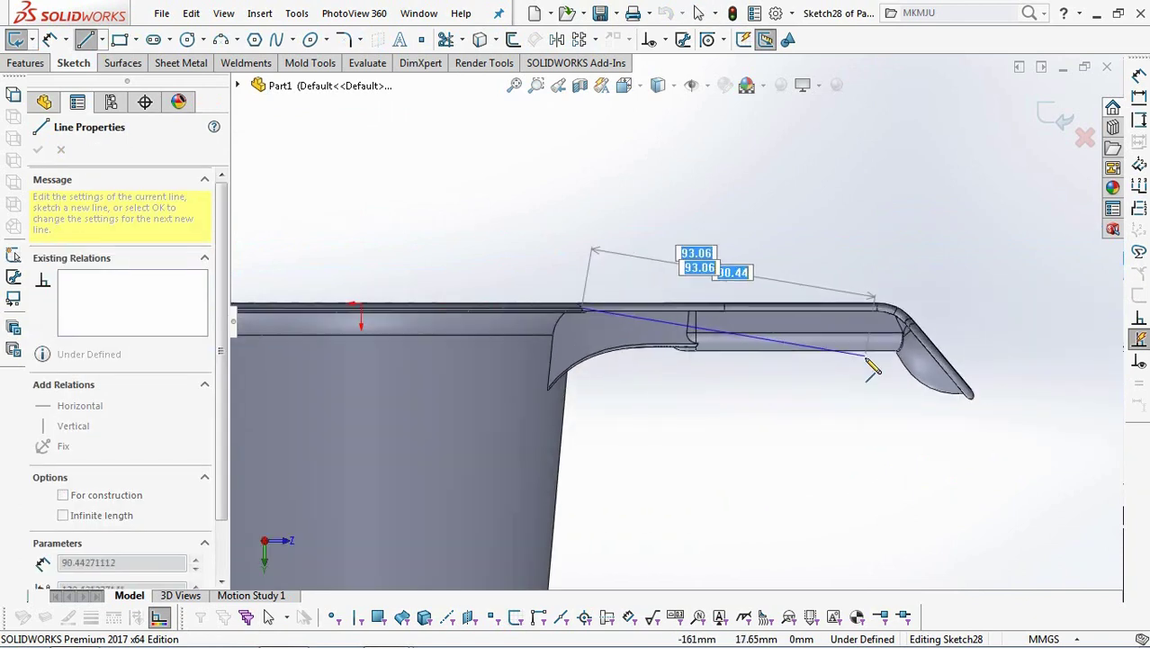
pyautogui.scroll(-3, 836, 333)
pyautogui.click(940, 277)
pyautogui.rightClick(927, 280)
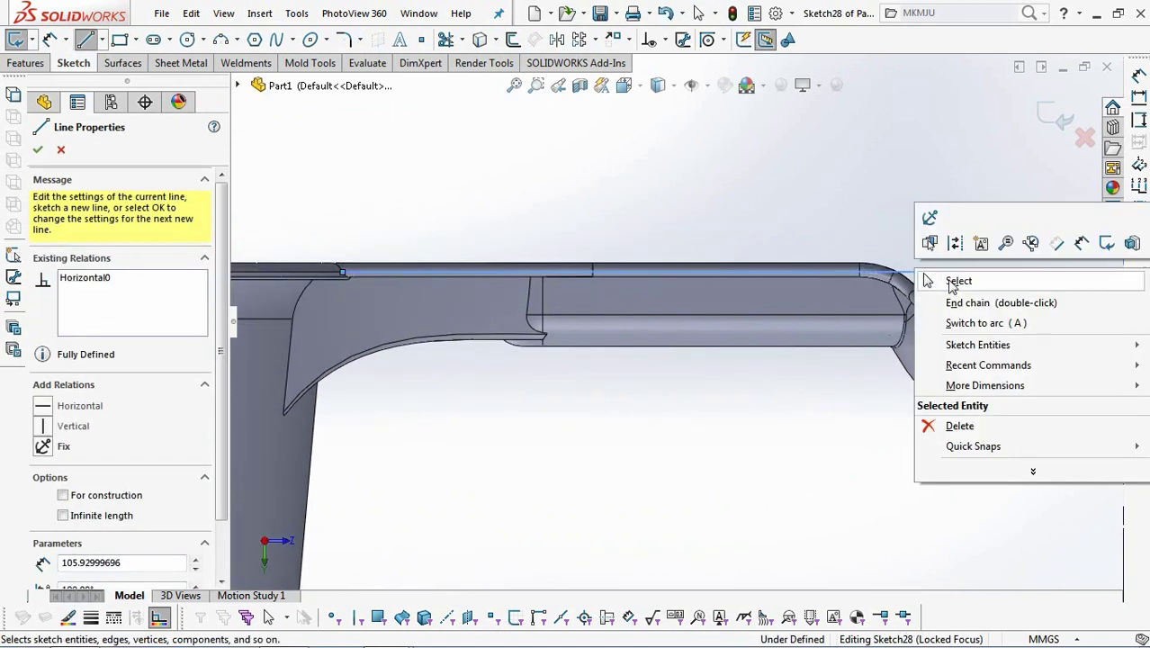
pyautogui.click(955, 281)
# - Convert the rounded edge at the handle tip into the sketch and draw a vertical centerline about 5.4 mm long beside it
pyautogui.scroll(-3, 1053, 446)
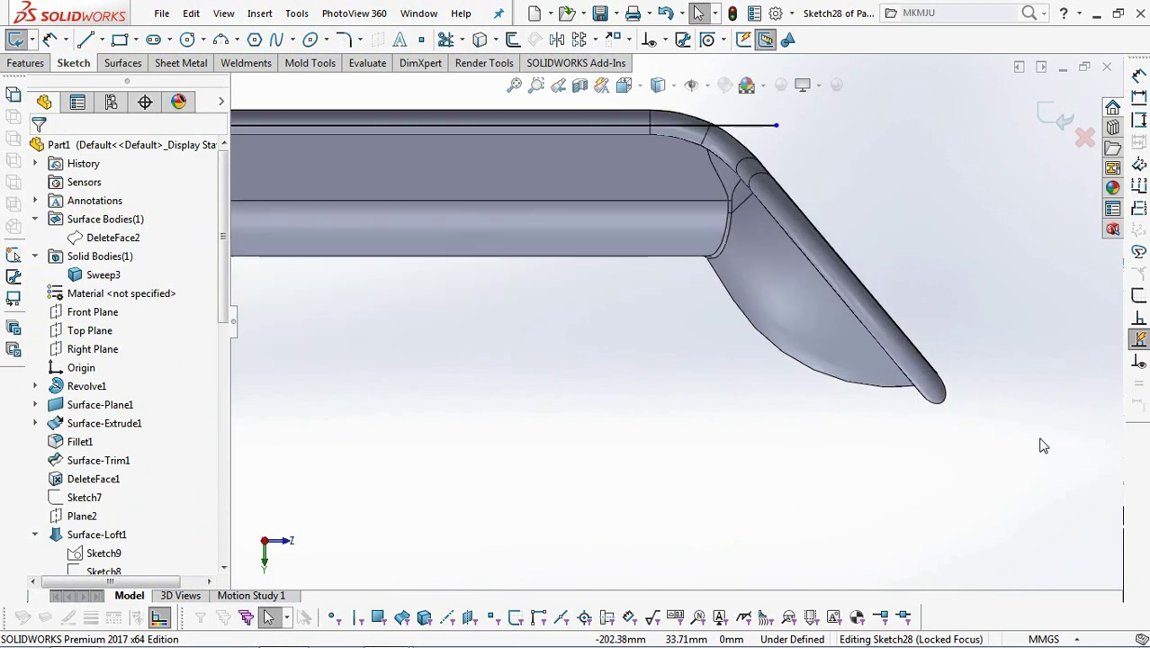
pyautogui.scroll(-4, 929, 393)
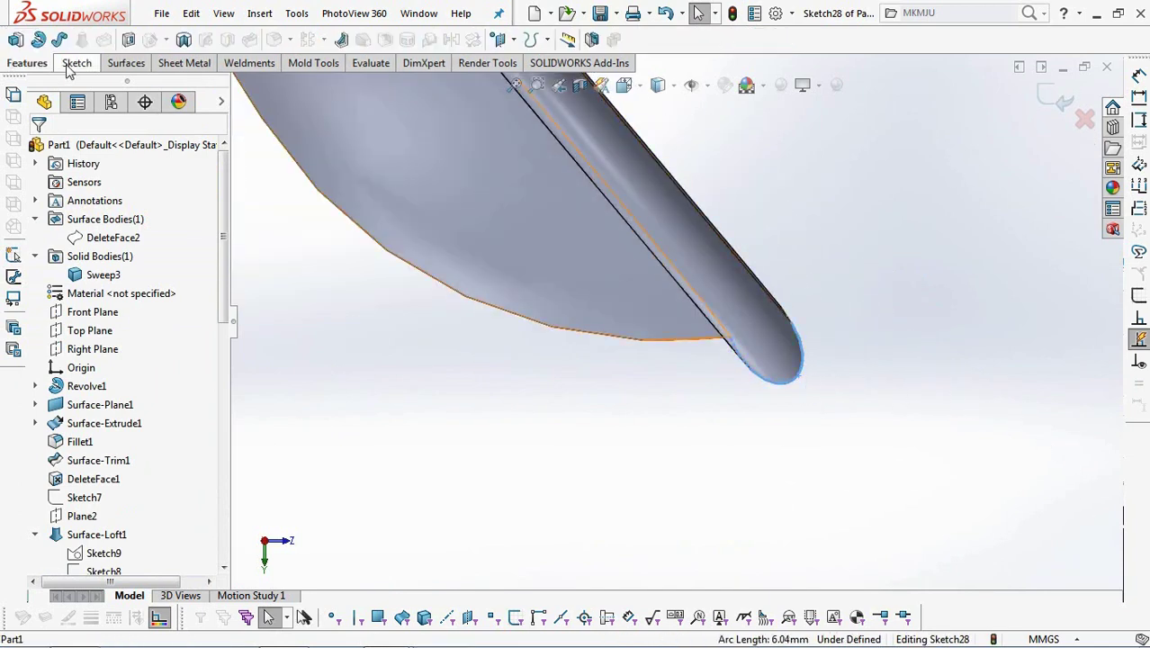
pyautogui.click(76, 64)
pyautogui.click(801, 340)
pyautogui.click(871, 285)
pyautogui.click(105, 41)
pyautogui.click(126, 81)
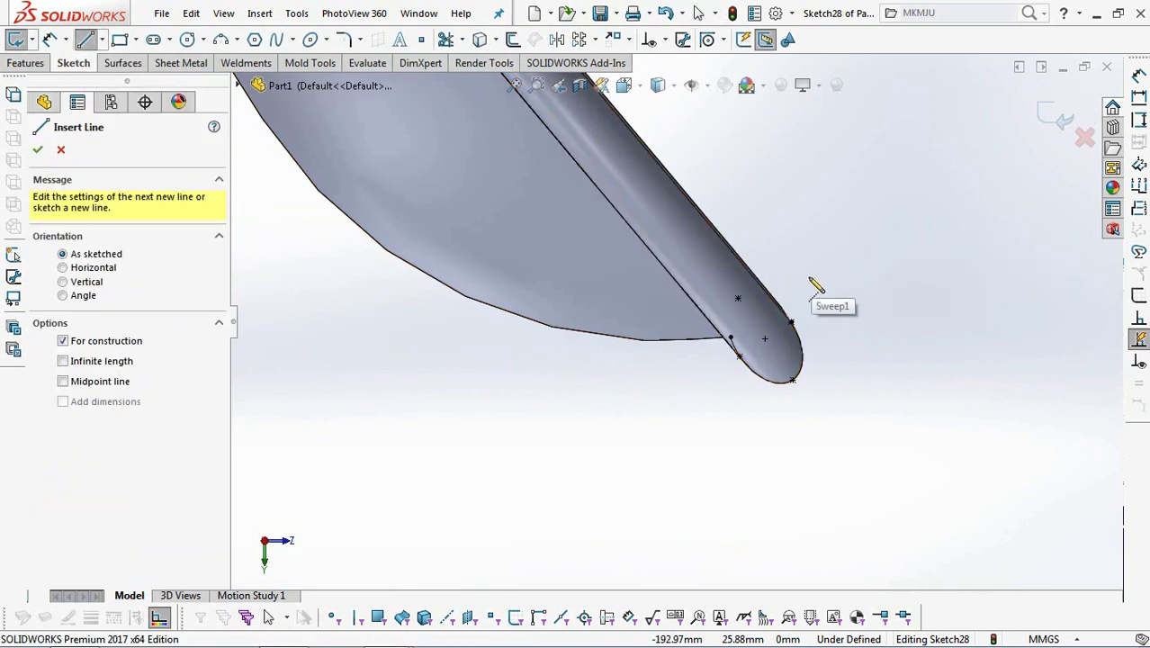
pyautogui.moveTo(808, 277); pyautogui.dragTo(809, 411)
pyautogui.rightClick(809, 412)
pyautogui.click(844, 420)
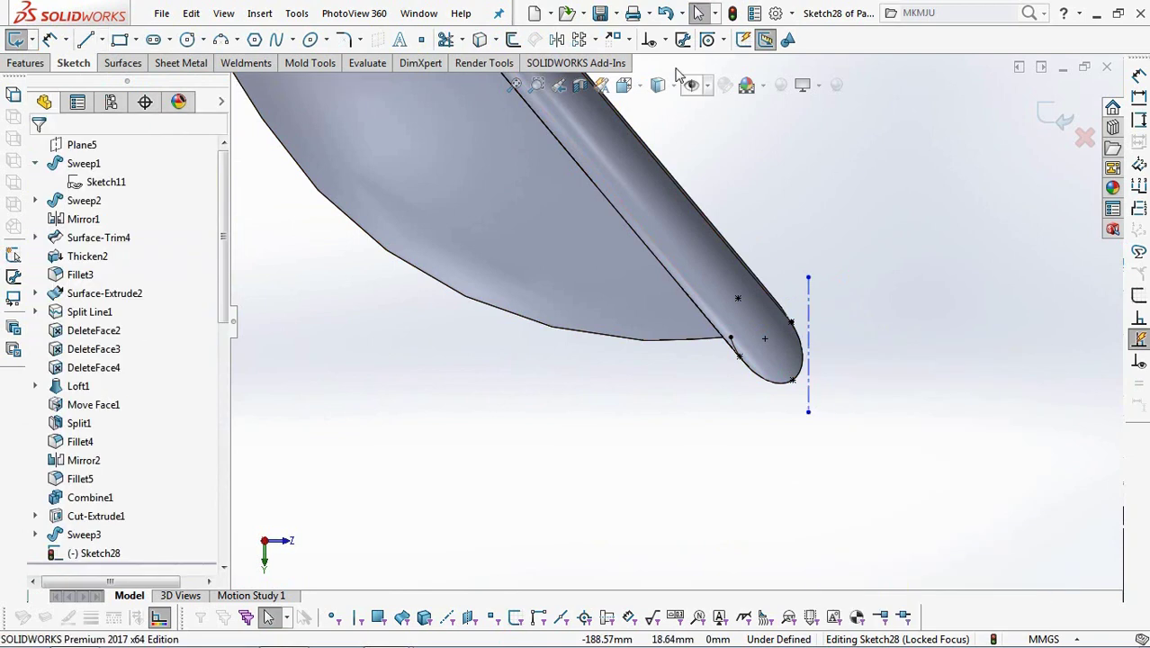
# - Make the vertical centerline tangent to the rounded outline of the handle tip
pyautogui.click(664, 40)
pyautogui.click(701, 79)
pyautogui.click(809, 307)
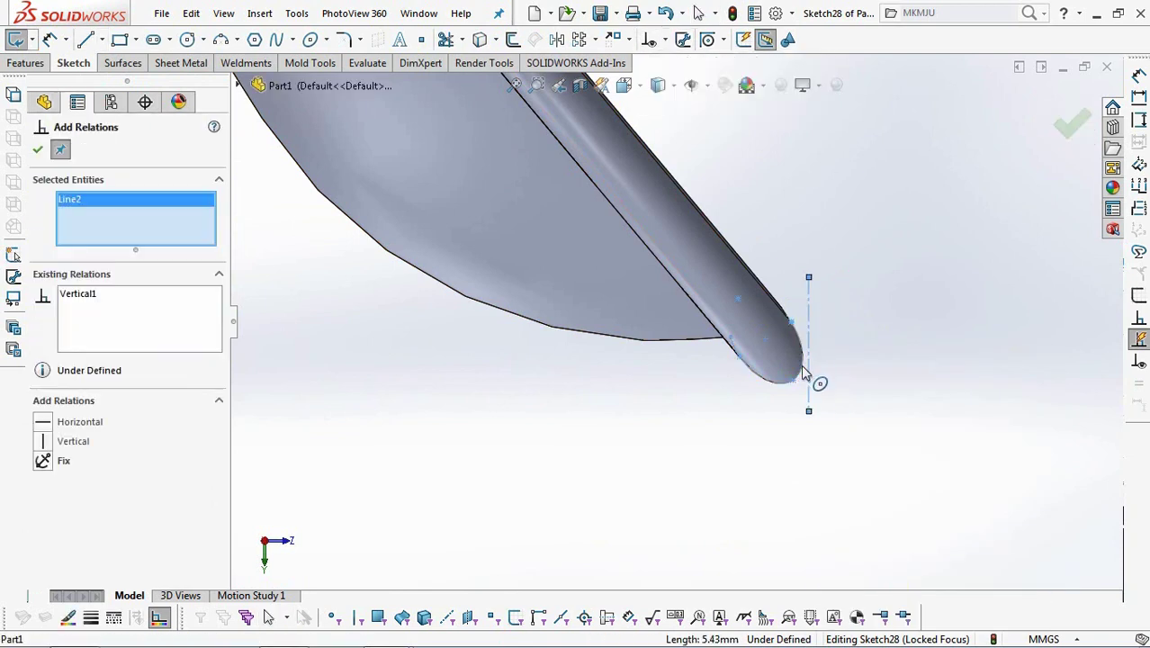
pyautogui.click(37, 149)
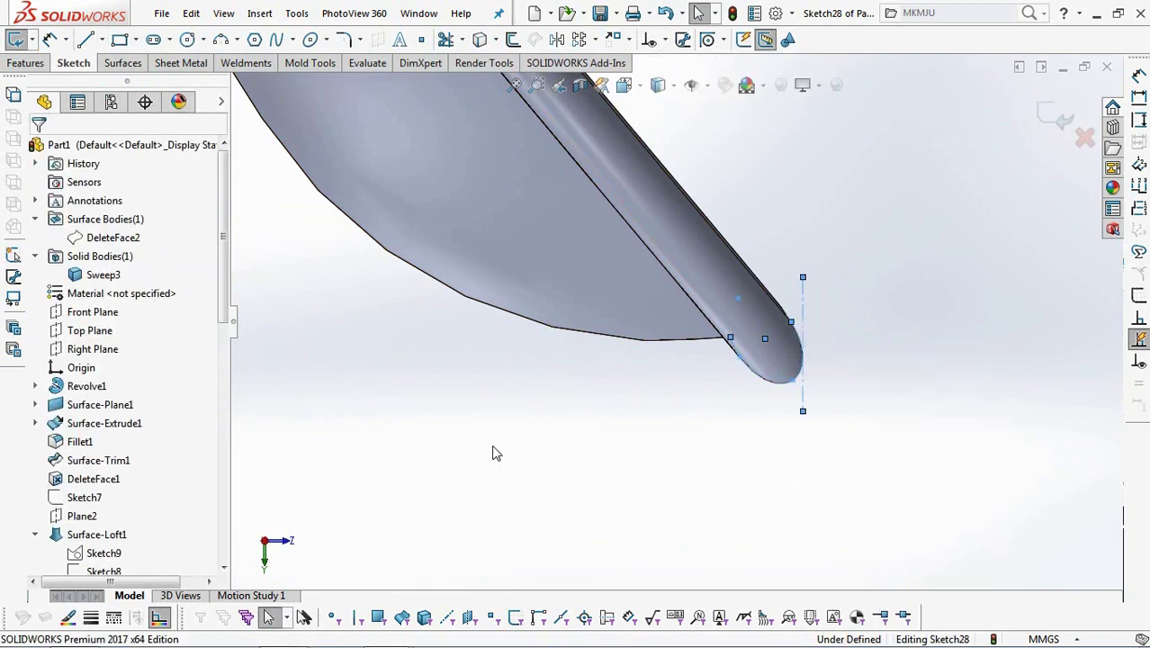
pyautogui.click(445, 40)
pyautogui.scroll(3, 815, 439)
pyautogui.click(37, 149)
# - Draw a slanted line about 43 mm long from the centerline at the tip up along the rim, crossing the horizontal line
pyautogui.click(85, 40)
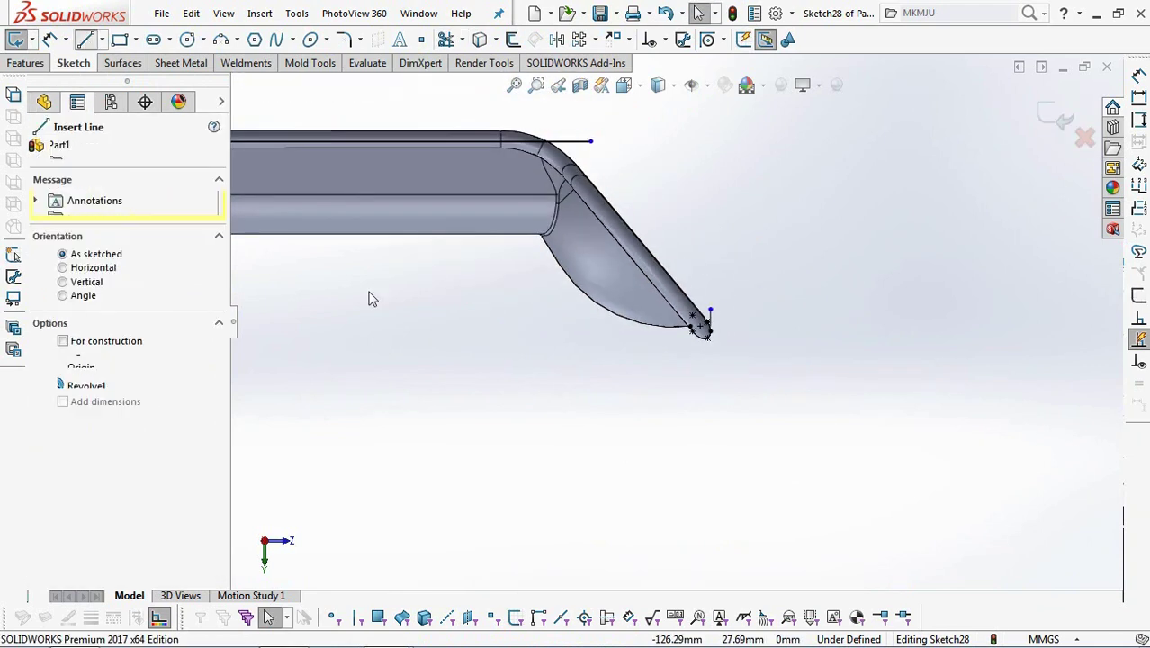
pyautogui.scroll(-3, 715, 328)
pyautogui.scroll(3, 708, 371)
pyautogui.click(682, 329)
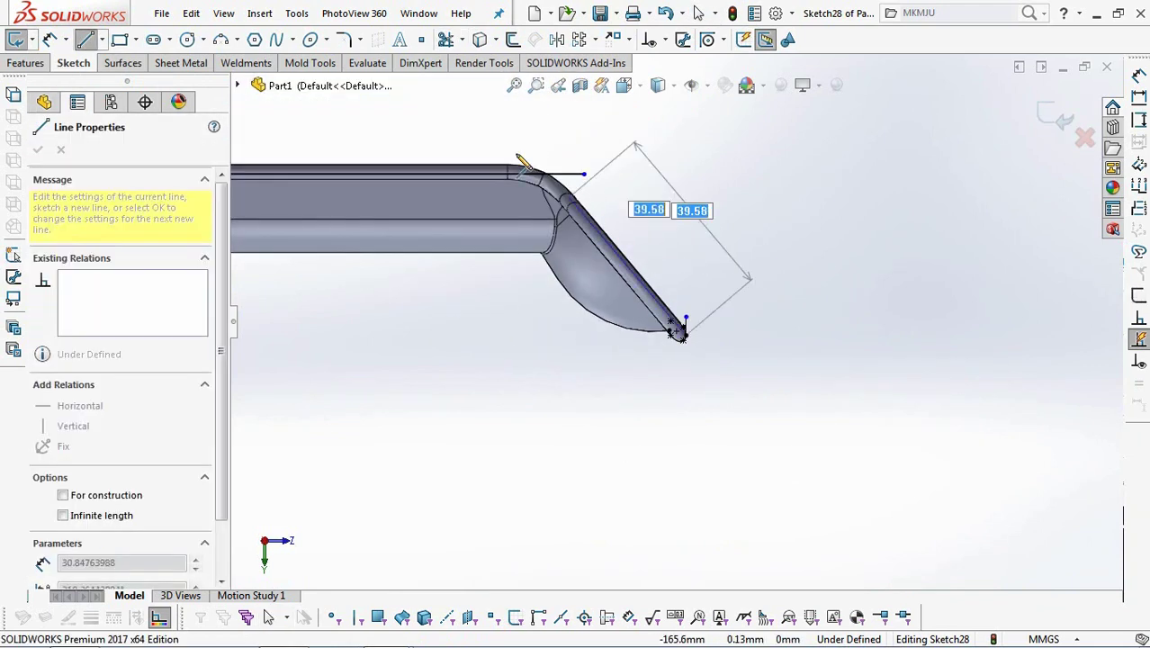
pyautogui.click(522, 146)
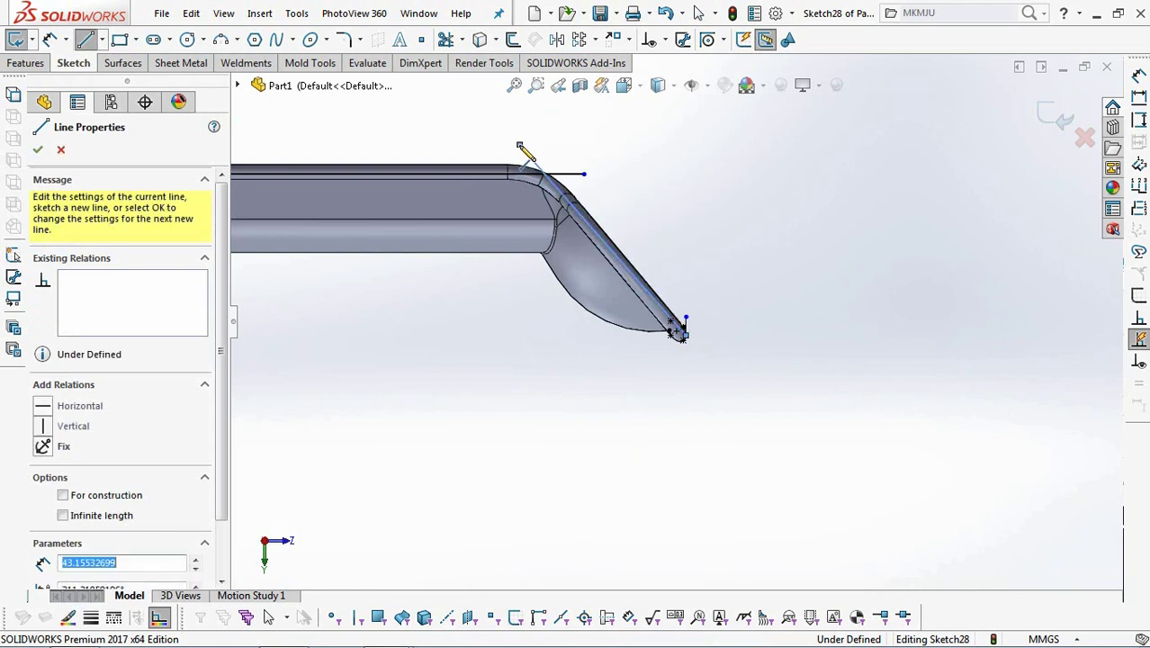
# - Constrain the slanted line parallel to the straight outer edge of the handle's angled end
pyautogui.click(665, 40)
pyautogui.click(684, 79)
pyautogui.scroll(-2, 659, 234)
pyautogui.scroll(-5, 619, 338)
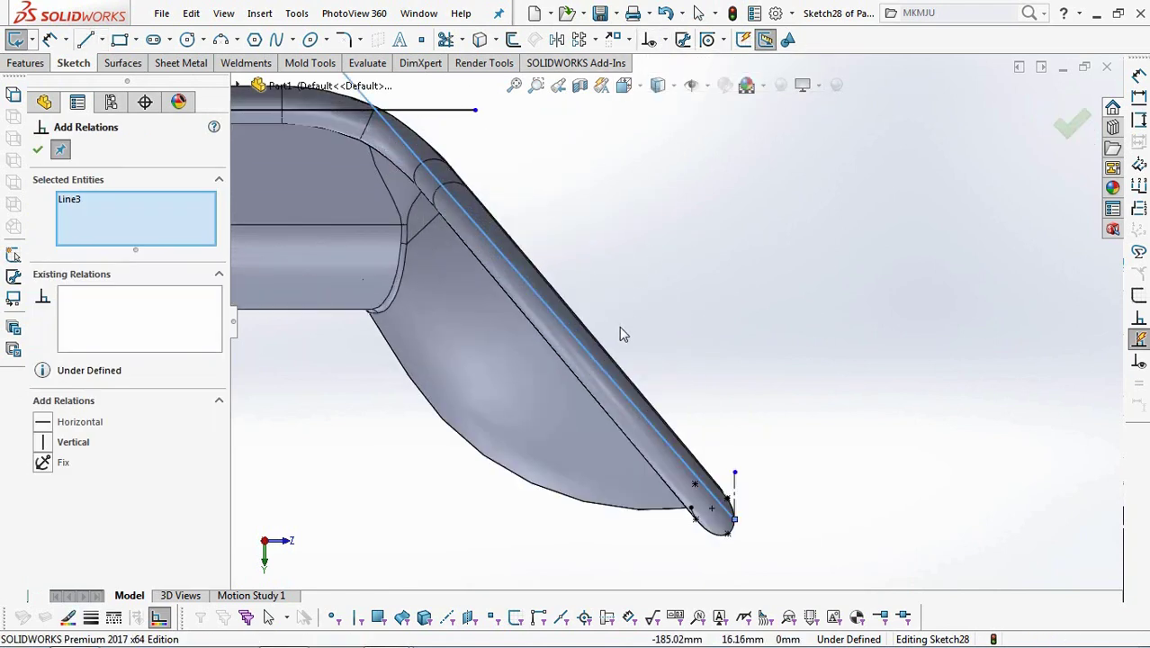
pyautogui.click(630, 355)
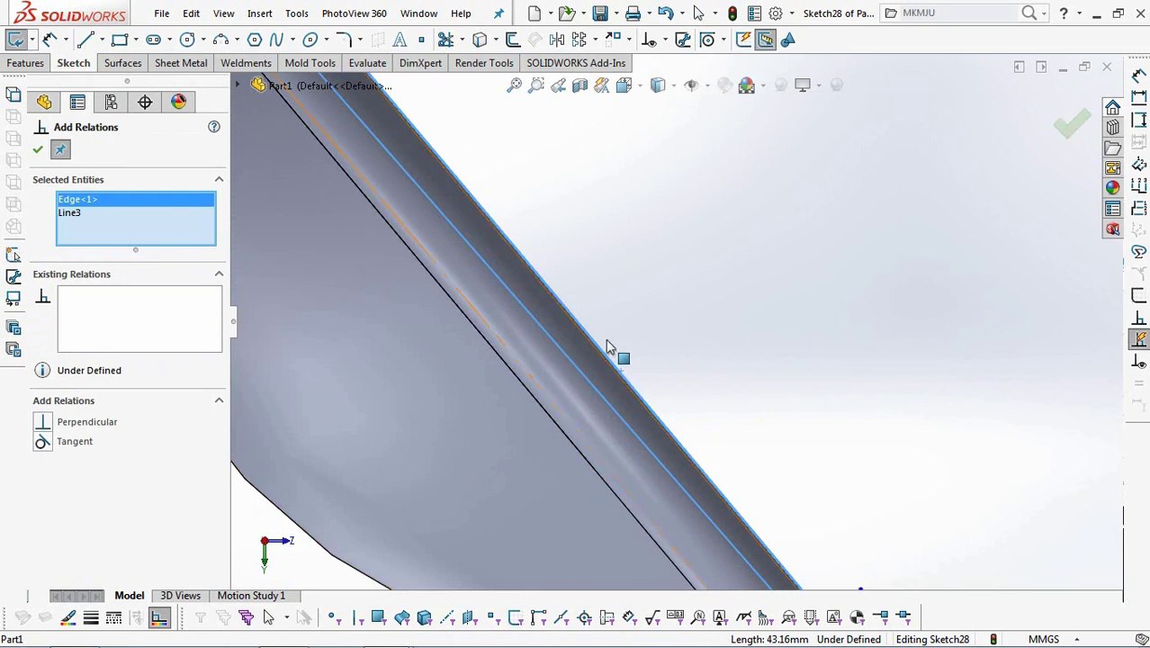
pyautogui.rightClick(77, 205)
pyautogui.click(103, 228)
pyautogui.click(615, 378)
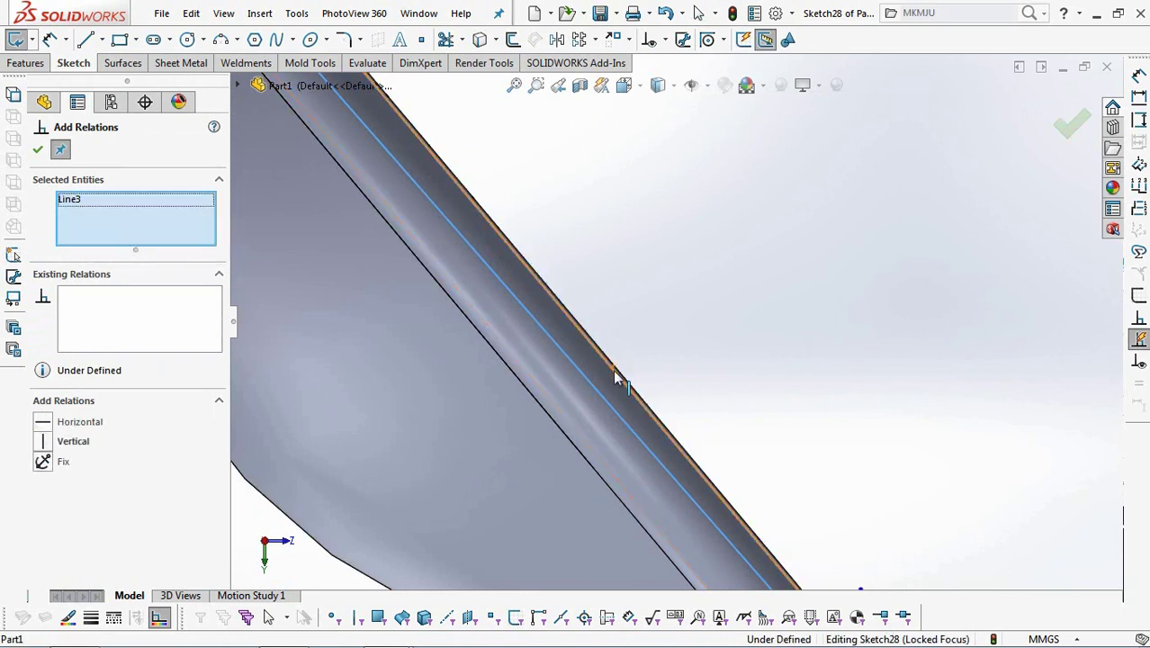
pyautogui.scroll(4, 615, 378)
pyautogui.click(46, 464)
pyautogui.scroll(3, 554, 336)
pyautogui.click(36, 150)
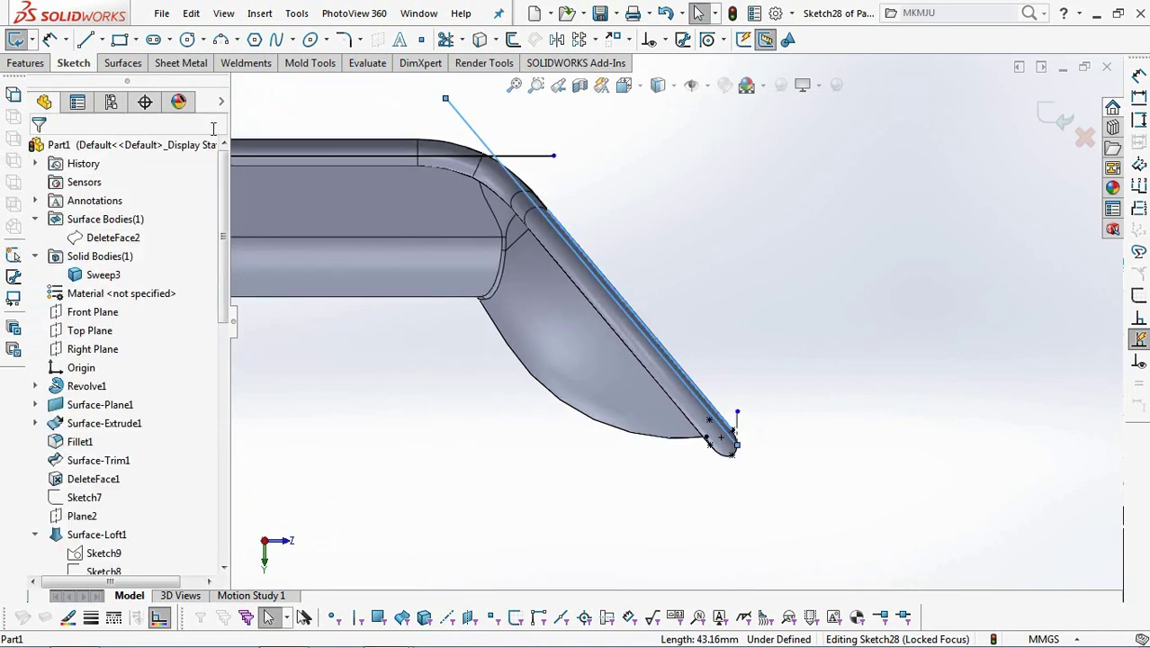
# - Round the corner between the horizontal and slanted lines with a 15 mm sketch fillet
pyautogui.click(343, 39)
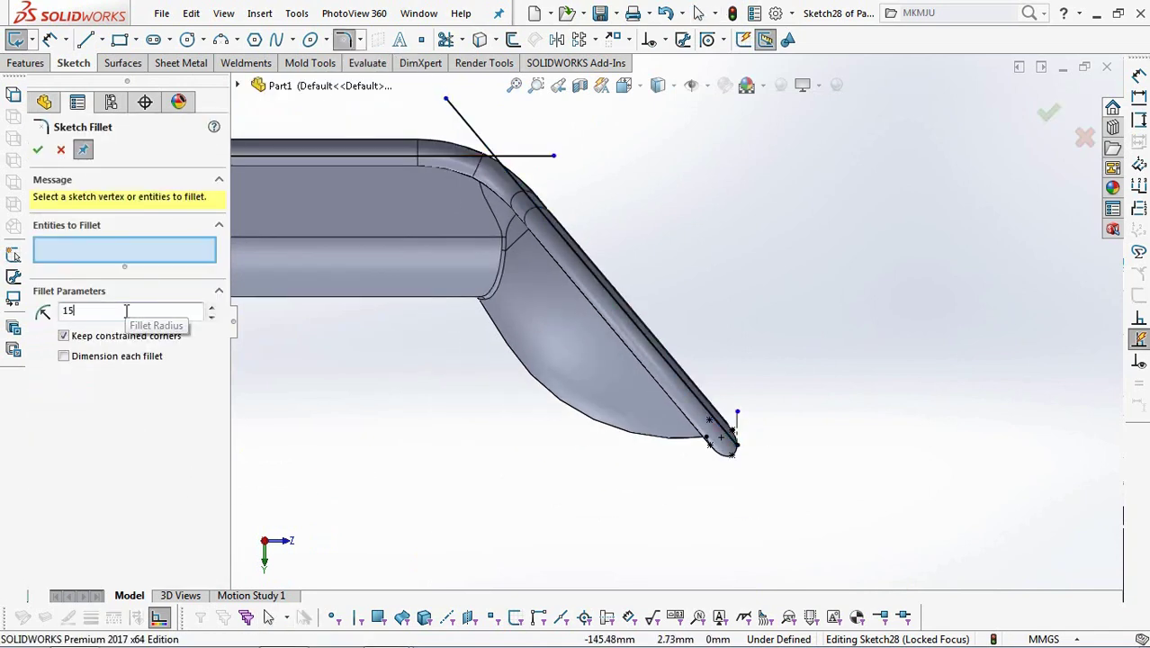
pyautogui.click(373, 161)
pyautogui.click(547, 212)
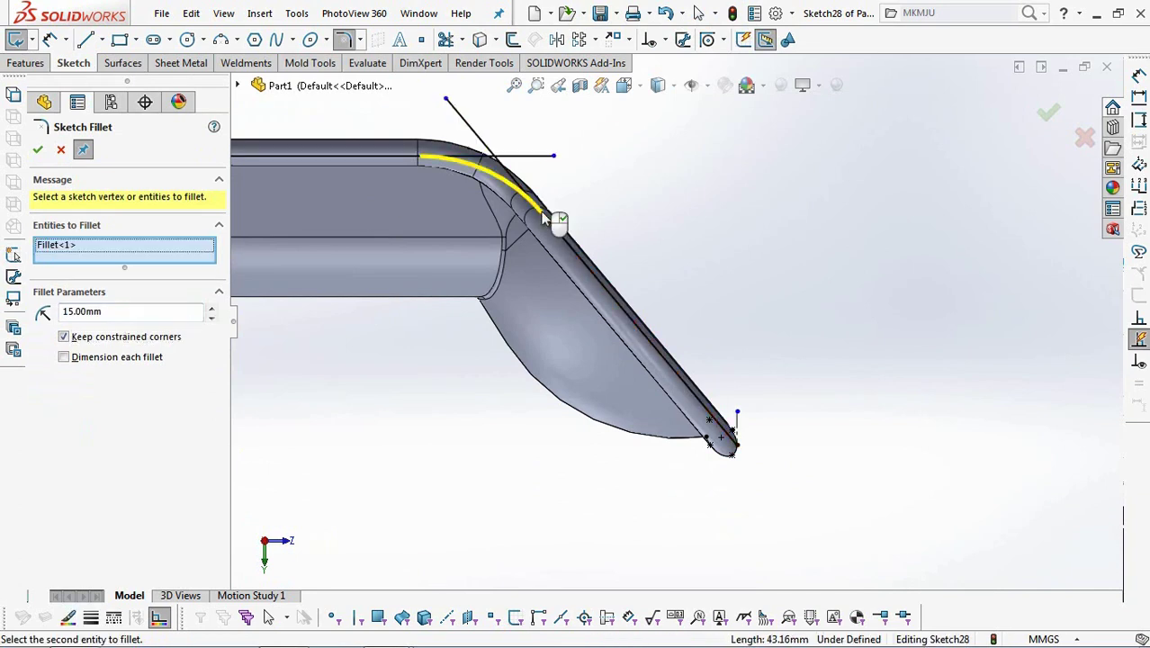
pyautogui.click(37, 149)
# - Add a short line from the slanted line's lower end past the handle tip and close the sketch
pyautogui.press('l')
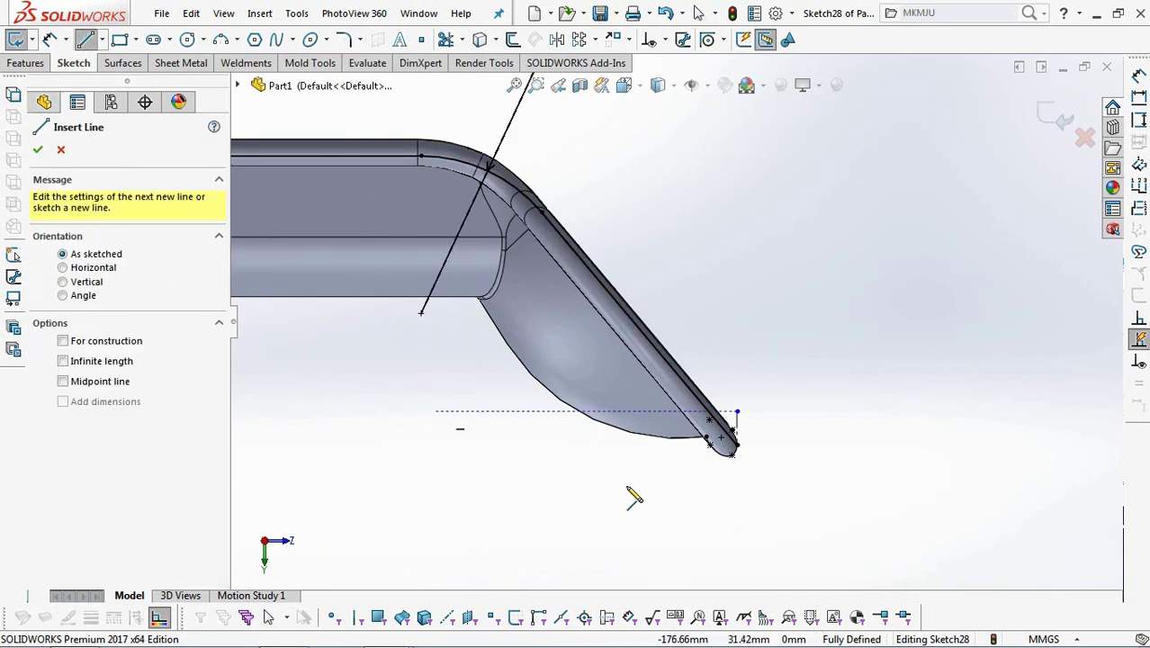
pyautogui.click(737, 445)
pyautogui.scroll(-5, 738, 446)
pyautogui.click(743, 423)
pyautogui.rightClick(742, 425)
pyautogui.click(783, 439)
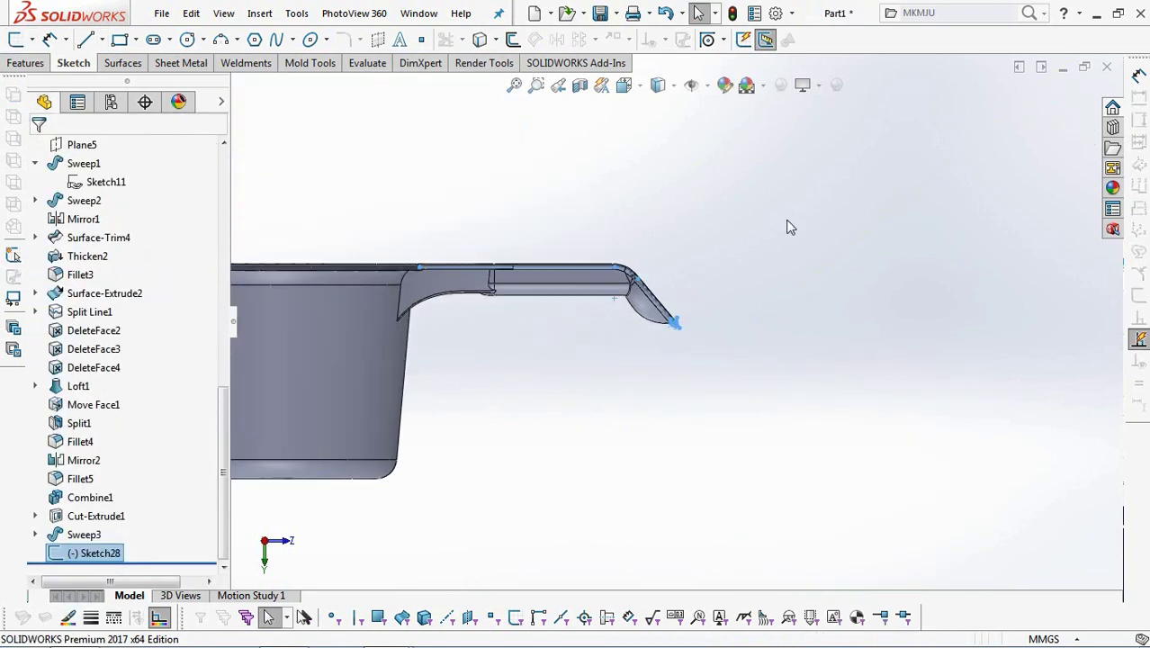
# - Set up a projection Split Line with the sketch, selecting the rim faces along the near side of the handle and its bend
pyautogui.click(124, 63)
pyautogui.click(532, 40)
pyautogui.click(576, 59)
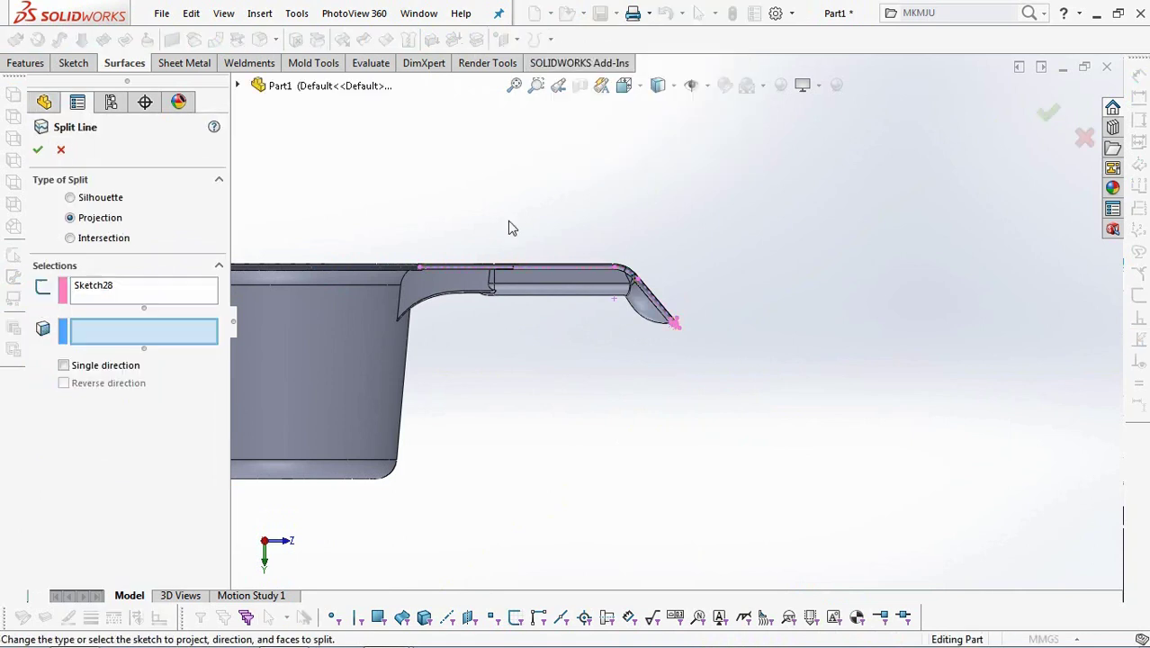
pyautogui.scroll(-3, 450, 270)
pyautogui.scroll(-3, 450, 289)
pyautogui.click(431, 288)
pyautogui.click(845, 281)
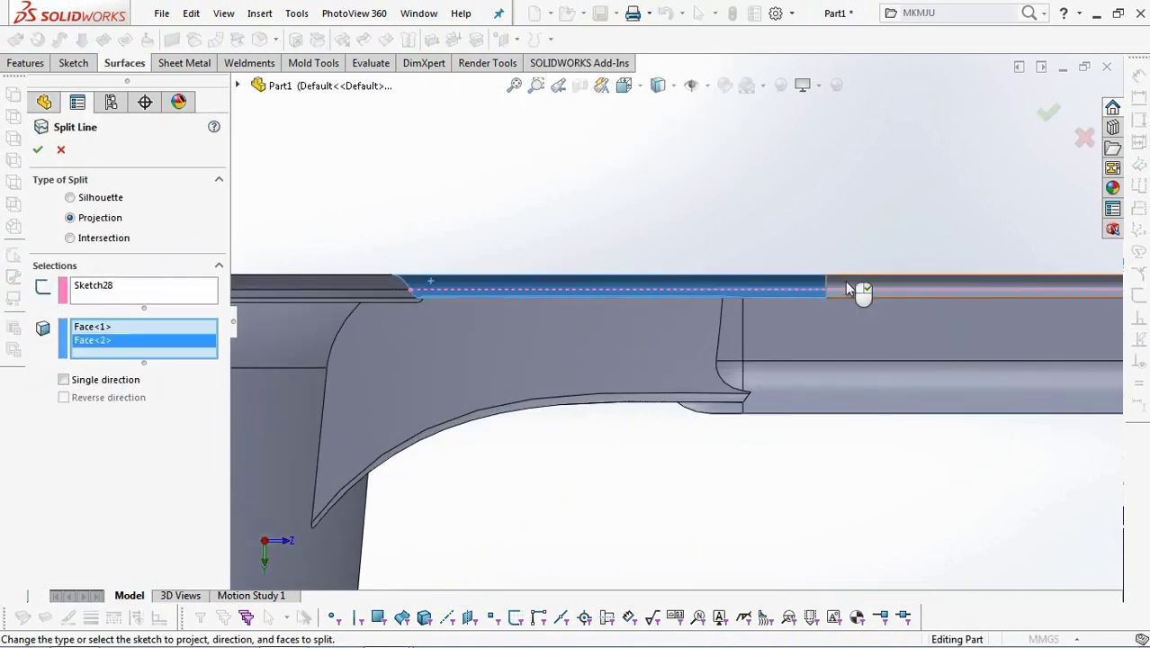
pyautogui.scroll(3, 841, 279)
pyautogui.scroll(-3, 846, 306)
pyautogui.click(746, 256)
pyautogui.click(780, 319)
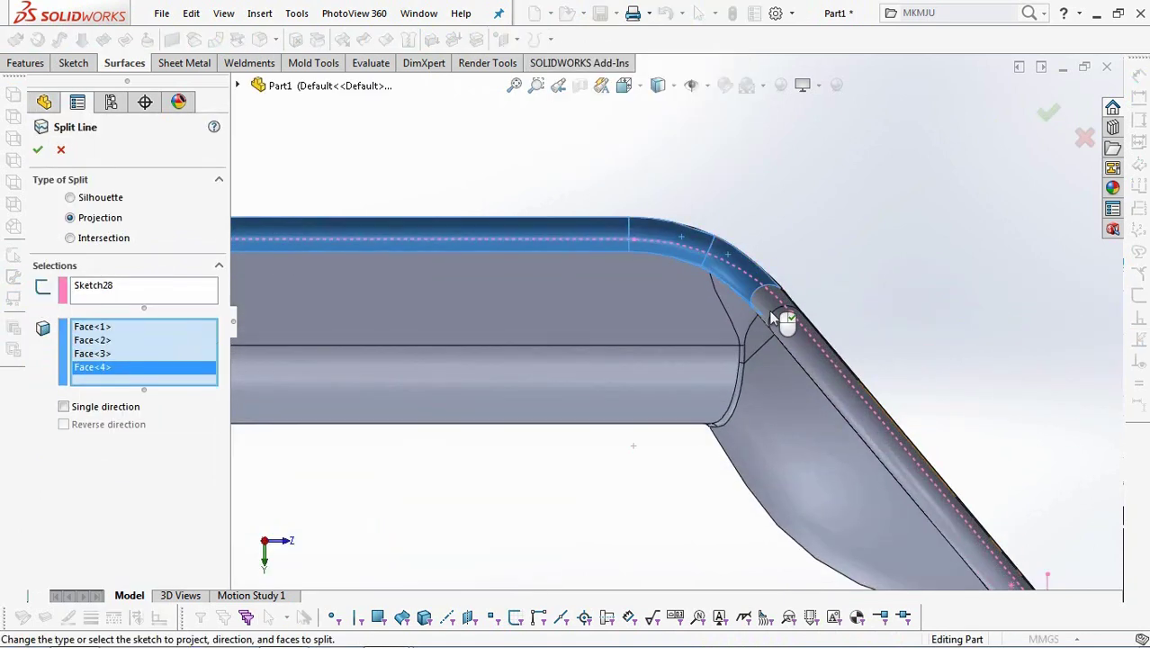
pyautogui.click(784, 331)
# - Add the rim faces at the handle's rounded tip to the faces being split
pyautogui.scroll(4, 779, 334)
pyautogui.moveTo(766, 334); pyautogui.dragTo(634, 304, button='middle')
pyautogui.scroll(-6, 837, 423)
pyautogui.scroll(-2, 705, 342)
pyautogui.click(773, 346)
pyautogui.click(805, 350)
# - Add the rim faces along the handle's opposite side up to the cup and create the split line
pyautogui.scroll(6, 796, 342)
pyautogui.moveTo(795, 345); pyautogui.dragTo(713, 415, button='middle')
pyautogui.scroll(5, 714, 415)
pyautogui.scroll(-5, 794, 239)
pyautogui.click(707, 268)
pyautogui.click(708, 227)
pyautogui.click(779, 177)
pyautogui.click(860, 160)
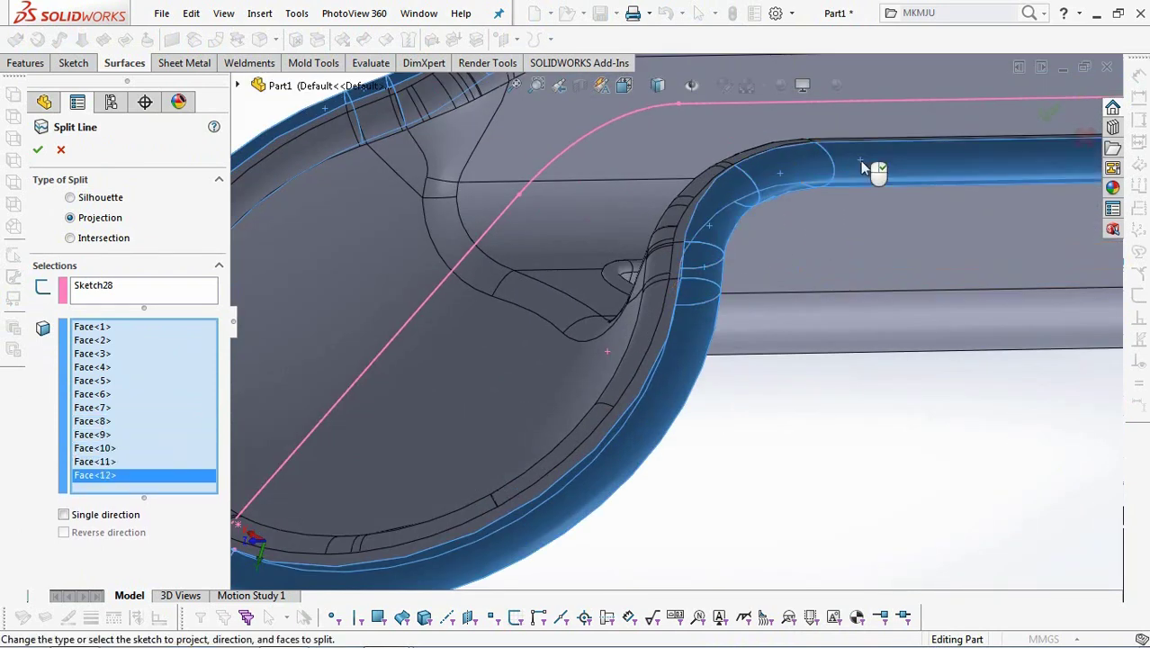
pyautogui.scroll(7, 861, 161)
pyautogui.click(975, 283)
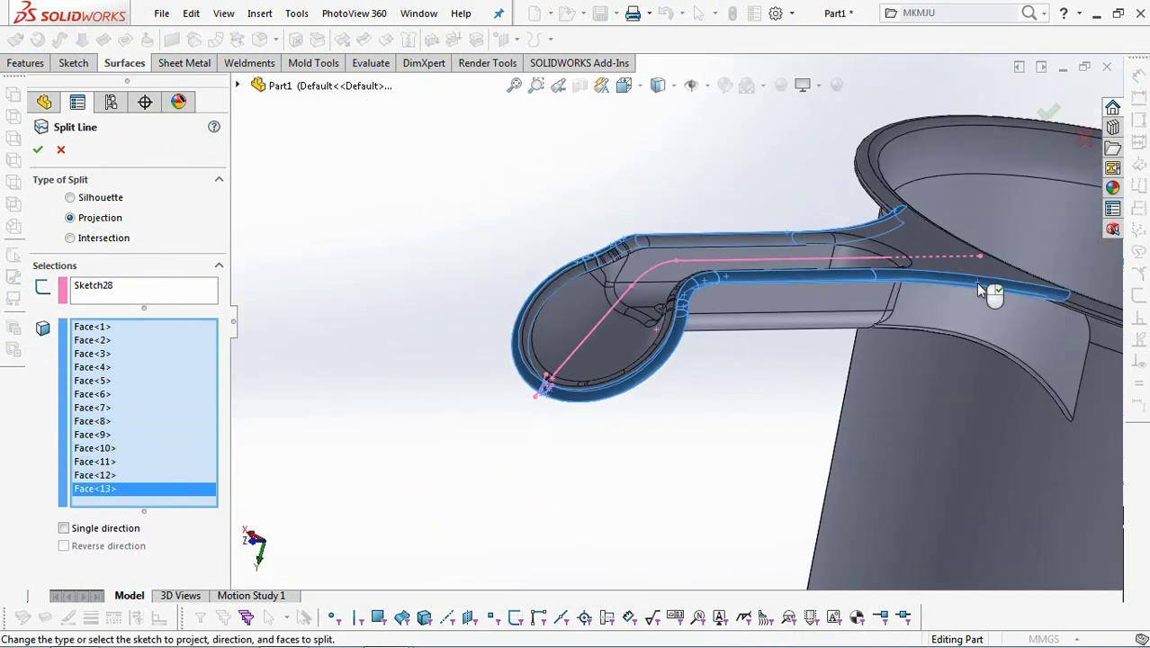
pyautogui.click(1049, 109)
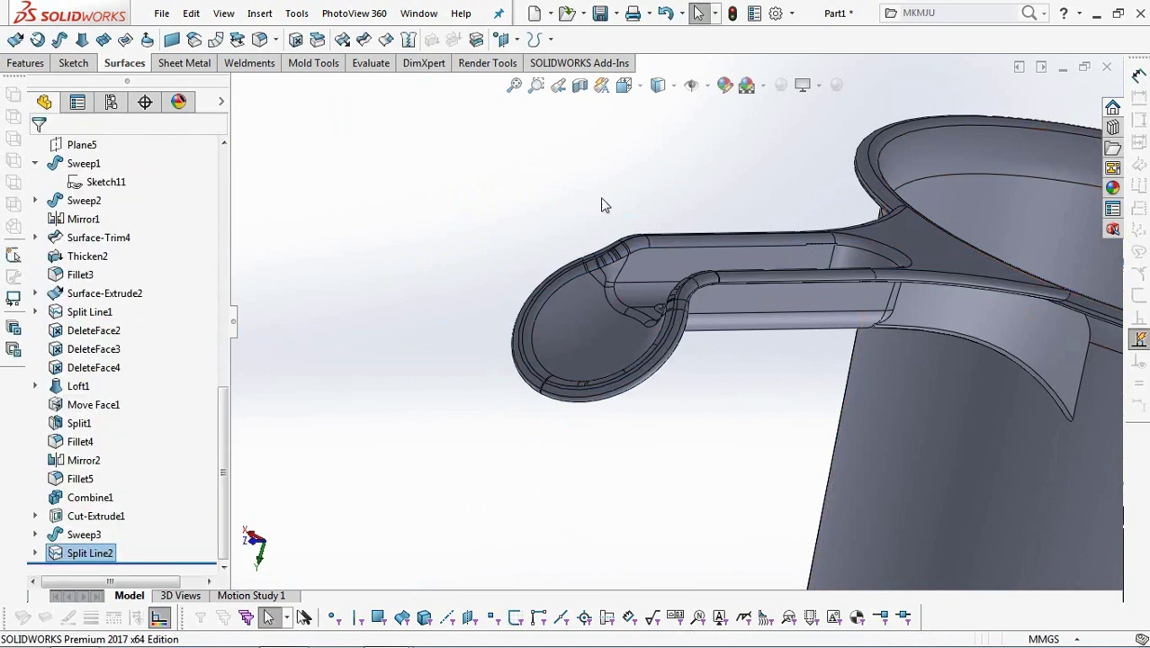
# - Fillet the edges where the handle's two side ribs meet the cup wall with a 2 mm symmetric radius
pyautogui.scroll(3, 796, 464)
pyautogui.moveTo(796, 464); pyautogui.dragTo(697, 110, button='middle')
pyautogui.scroll(-4, 911, 288)
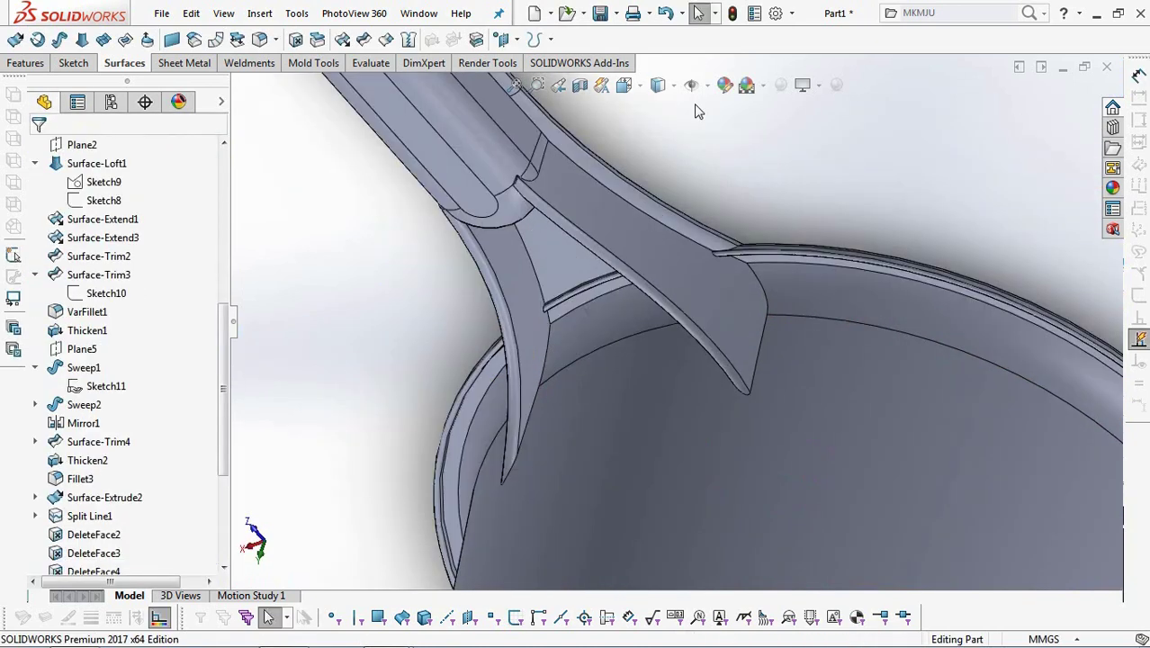
pyautogui.click(259, 39)
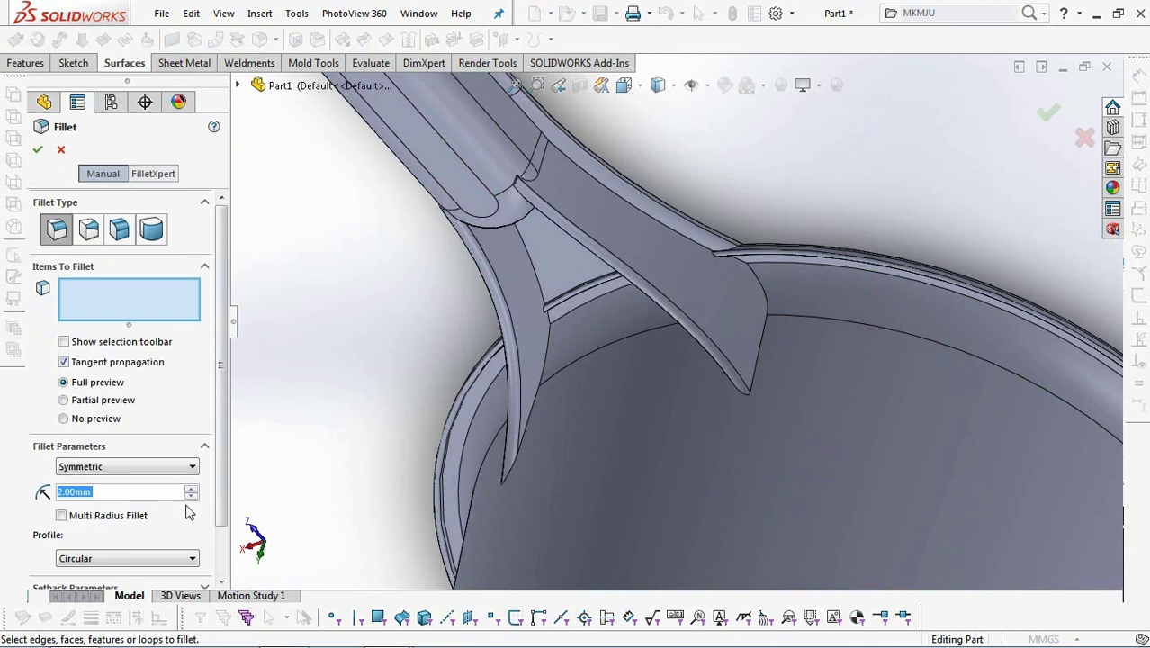
pyautogui.click(761, 290)
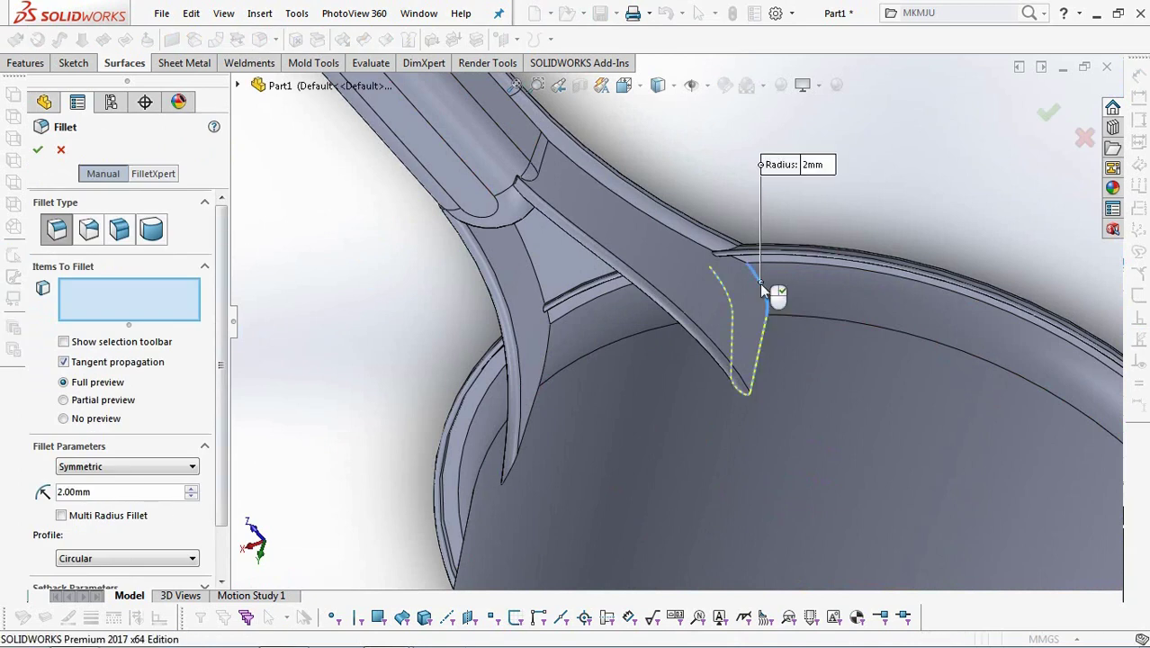
pyautogui.click(545, 370)
pyautogui.moveTo(557, 367); pyautogui.dragTo(889, 354, button='middle')
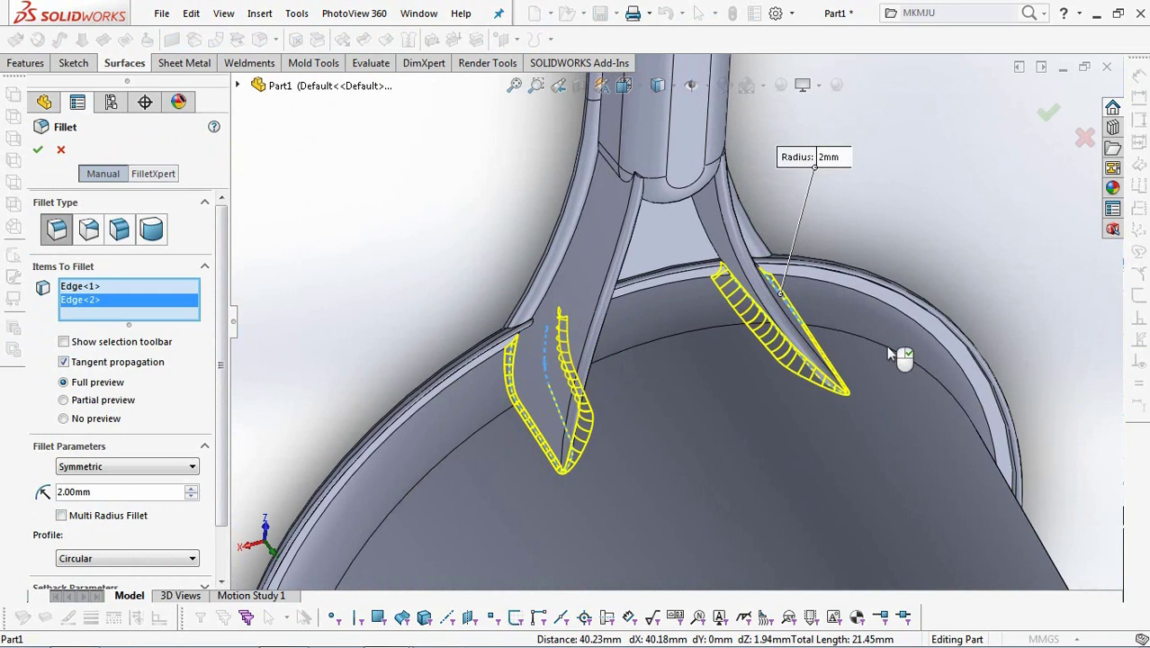
pyautogui.click(1046, 114)
pyautogui.press('f')
pyautogui.scroll(1, 904, 234)
pyautogui.moveTo(903, 234); pyautogui.dragTo(605, 373, button='middle')
pyautogui.scroll(2, 920, 297)
pyautogui.press('f')
pyautogui.scroll(-2, 770, 528)
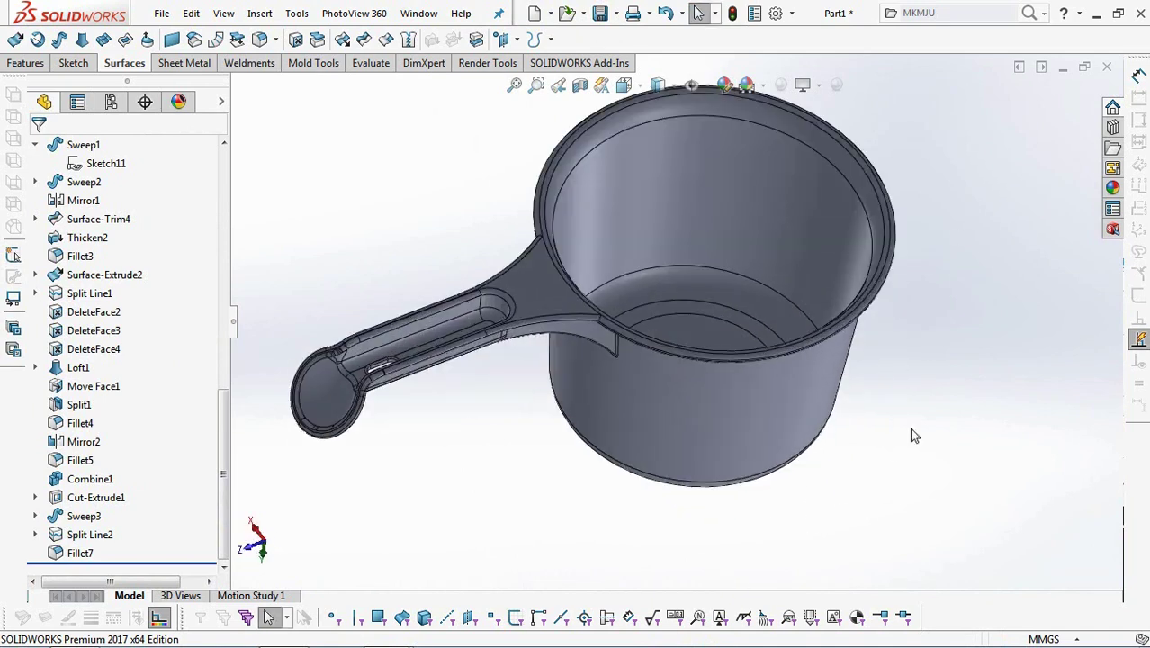